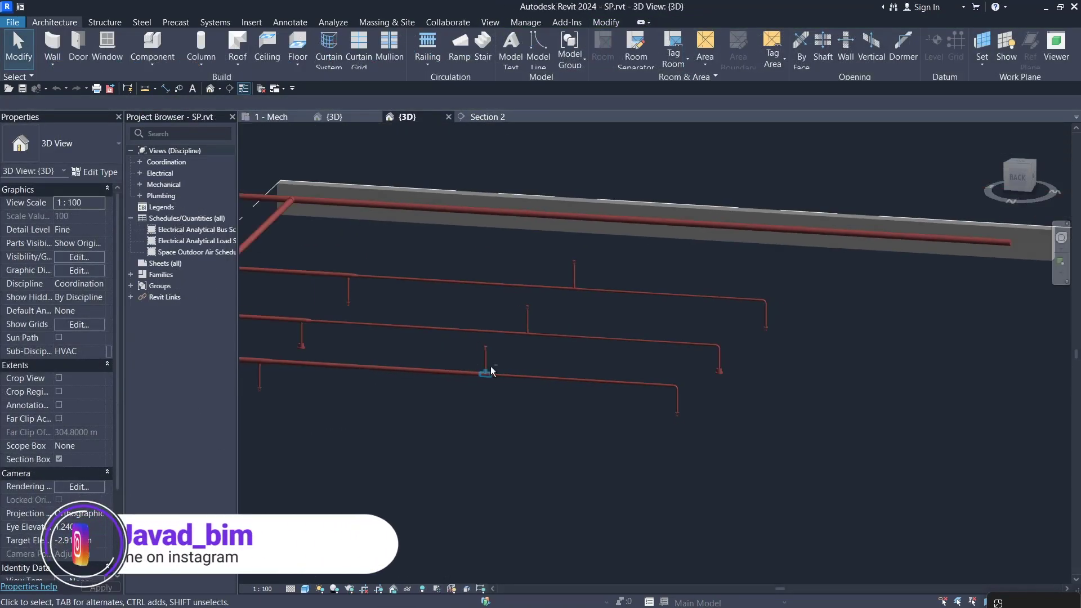
# Examine the sprinkler piping example and the mep.rvt building in the 1 - Mech, 3D and North - Mech views.
pyautogui.keyDown('shift'); pyautogui.moveTo(492, 371); pyautogui.dragTo(562, 409, button='middle'); pyautogui.keyUp('shift')
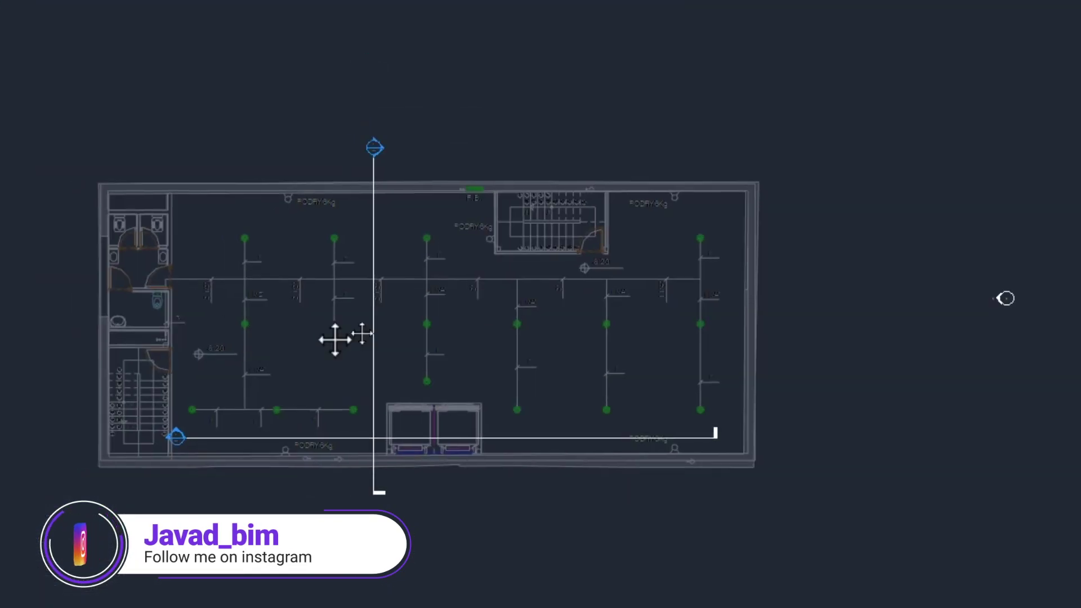
pyautogui.moveTo(335, 340); pyautogui.dragTo(369, 310, button='middle')
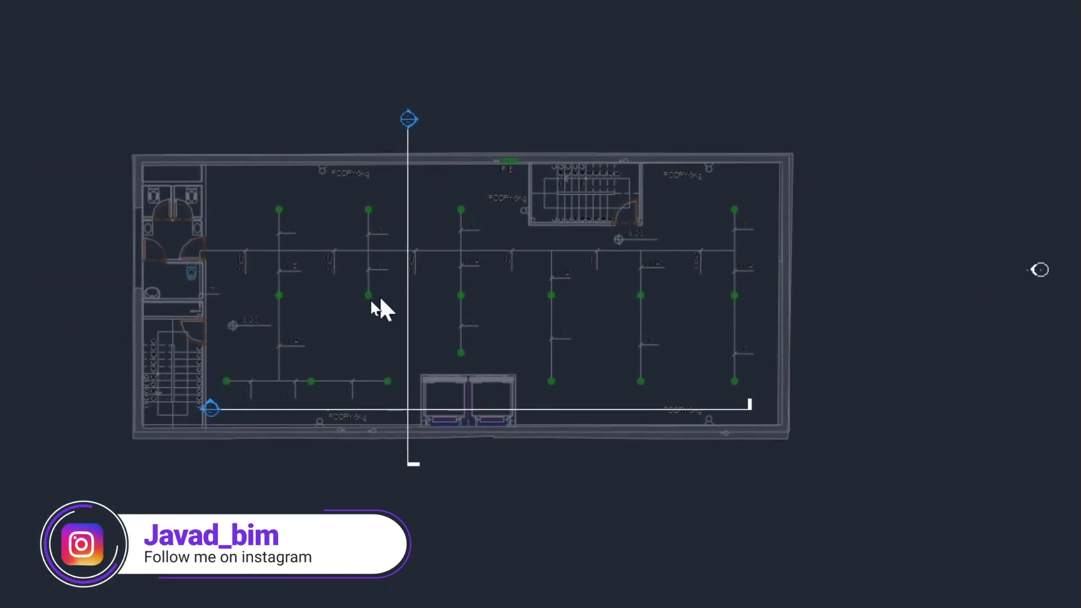
pyautogui.scroll(3, 352, 199)
pyautogui.moveTo(270, 245); pyautogui.dragTo(470, 223, button='middle')
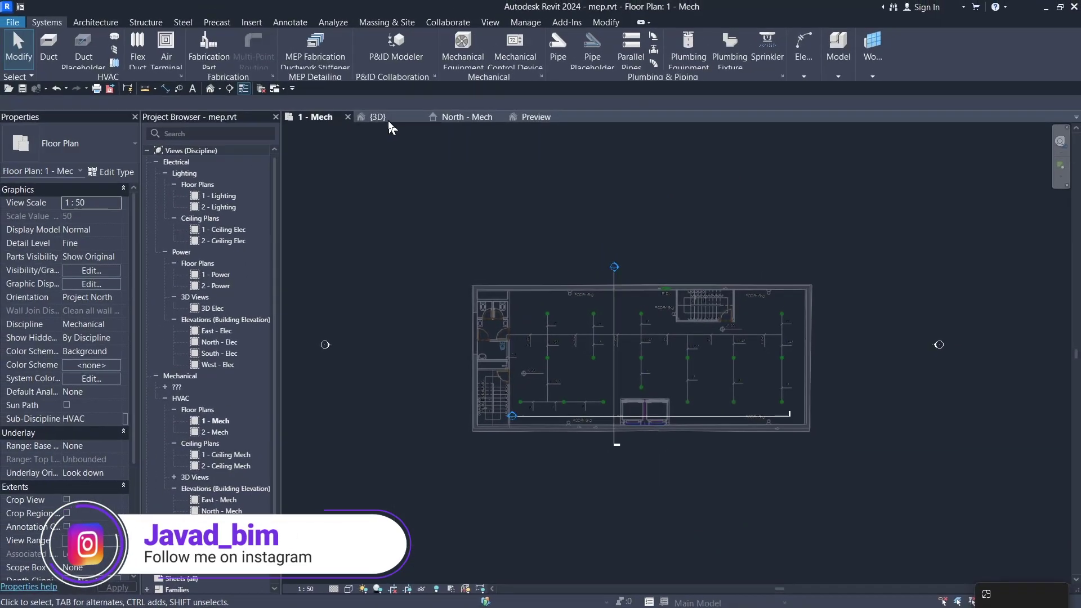
pyautogui.click(379, 117)
pyautogui.keyDown('shift'); pyautogui.moveTo(563, 381); pyautogui.dragTo(538, 433, button='middle'); pyautogui.keyUp('shift')
pyautogui.scroll(3, 538, 433)
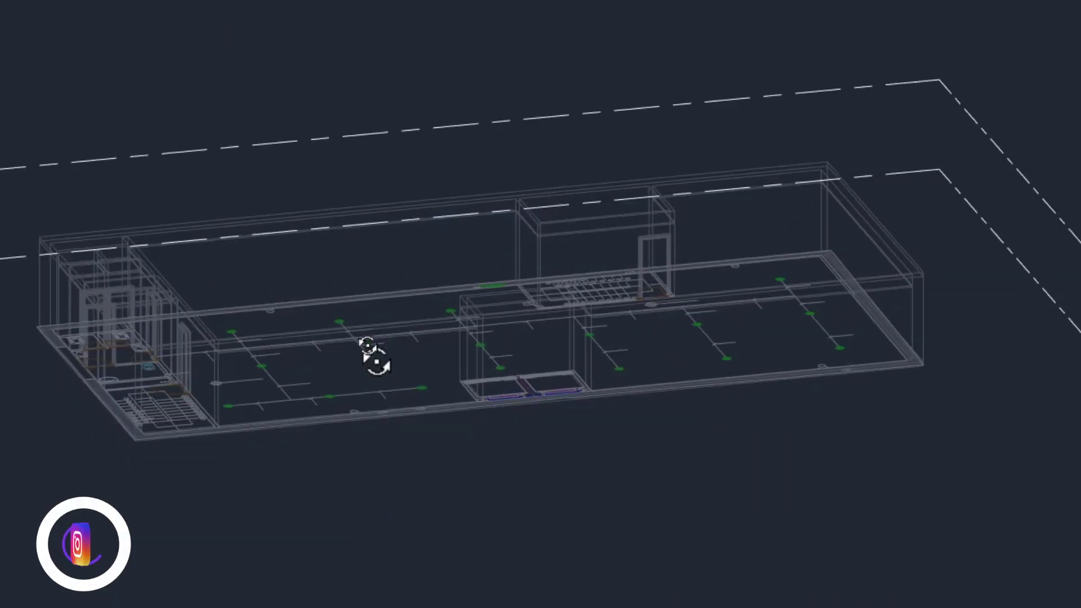
pyautogui.scroll(-3, 387, 323)
pyautogui.keyDown('shift'); pyautogui.moveTo(387, 323); pyautogui.dragTo(447, 199, button='middle'); pyautogui.keyUp('shift')
pyautogui.click(463, 117)
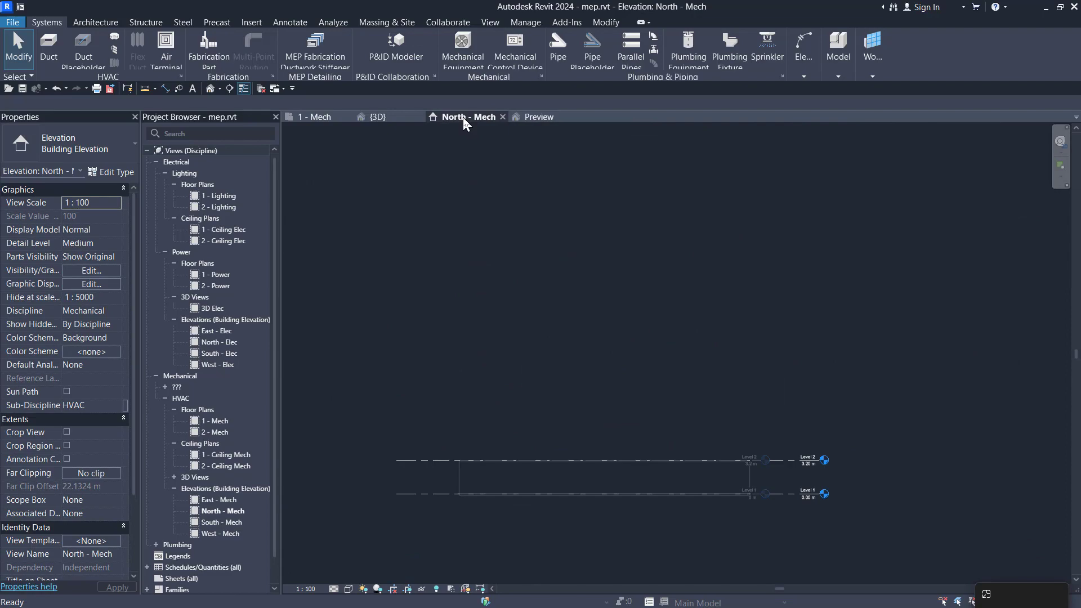
# Examine the sprinkler positions and pipe sizes on the CAD layout in the 1 - Mech floor plan.
pyautogui.click(319, 116)
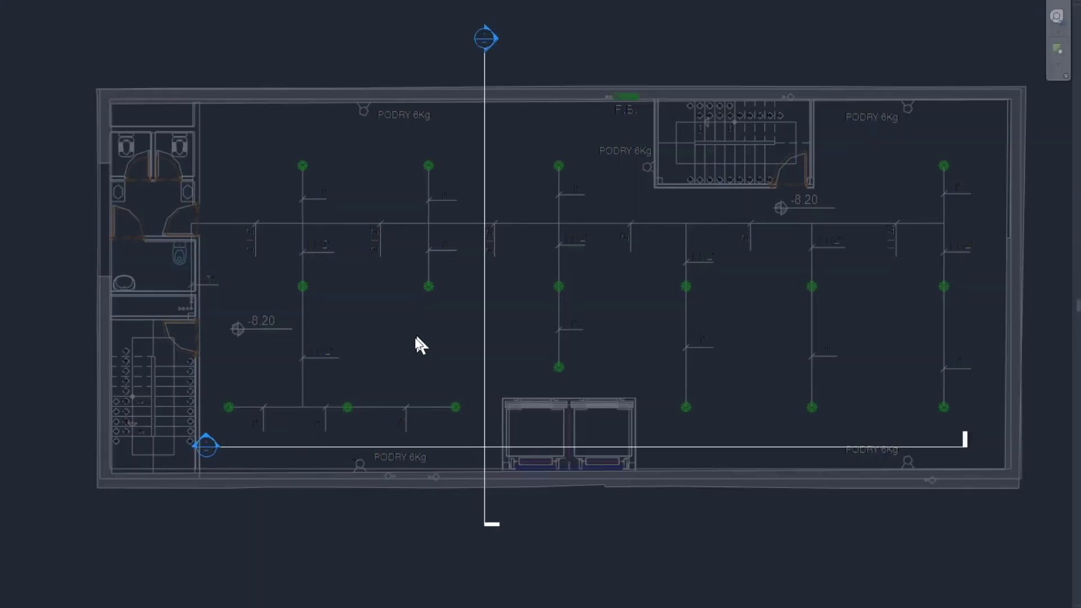
pyautogui.scroll(3, 441, 285)
pyautogui.scroll(-5, 420, 269)
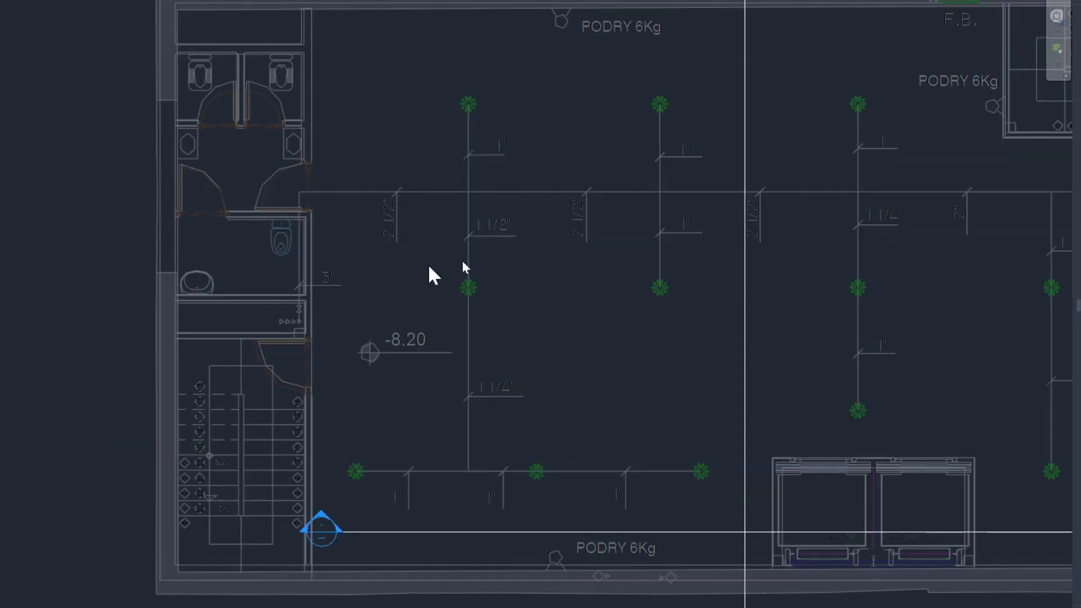
pyautogui.moveTo(770, 276); pyautogui.dragTo(593, 463, button='middle')
pyautogui.moveTo(557, 396); pyautogui.dragTo(537, 382, button='middle')
pyautogui.moveTo(583, 408); pyautogui.dragTo(340, 271, button='middle')
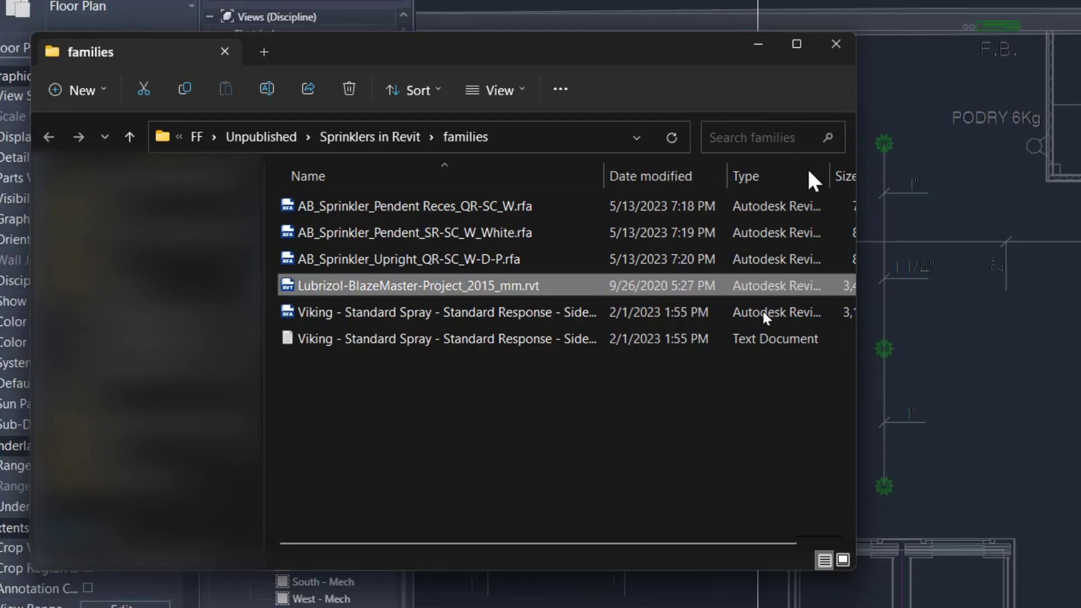
# Load the three AB_Sprinkler families and the Viking Standard Spray family from the families folder into the mep.rvt project.
pyautogui.click(843, 560)
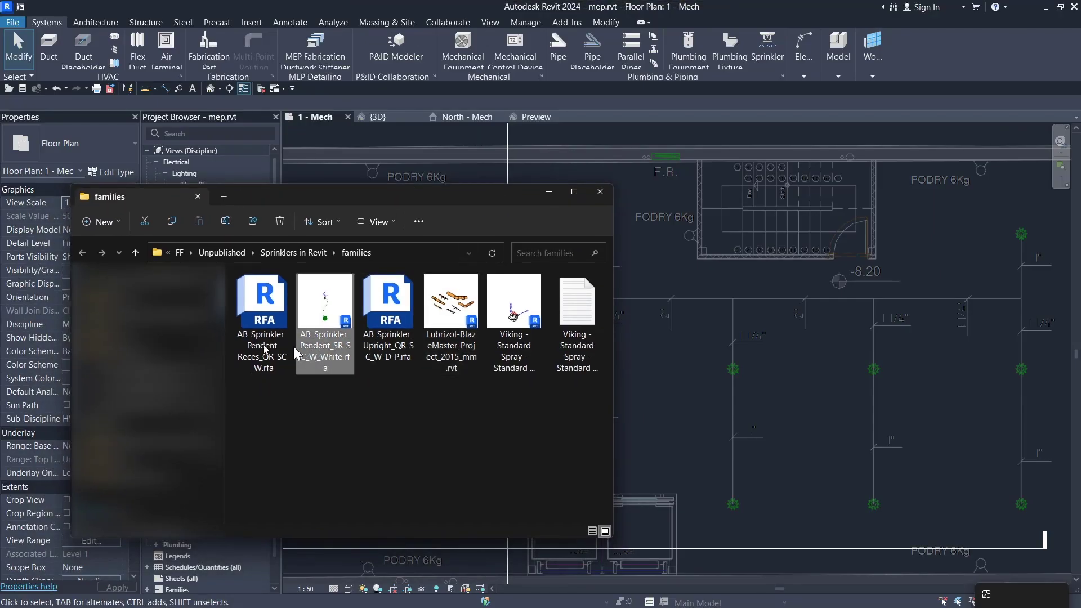
pyautogui.click(257, 344)
pyautogui.keyDown('shift'); pyautogui.click(383, 354); pyautogui.keyUp('shift')
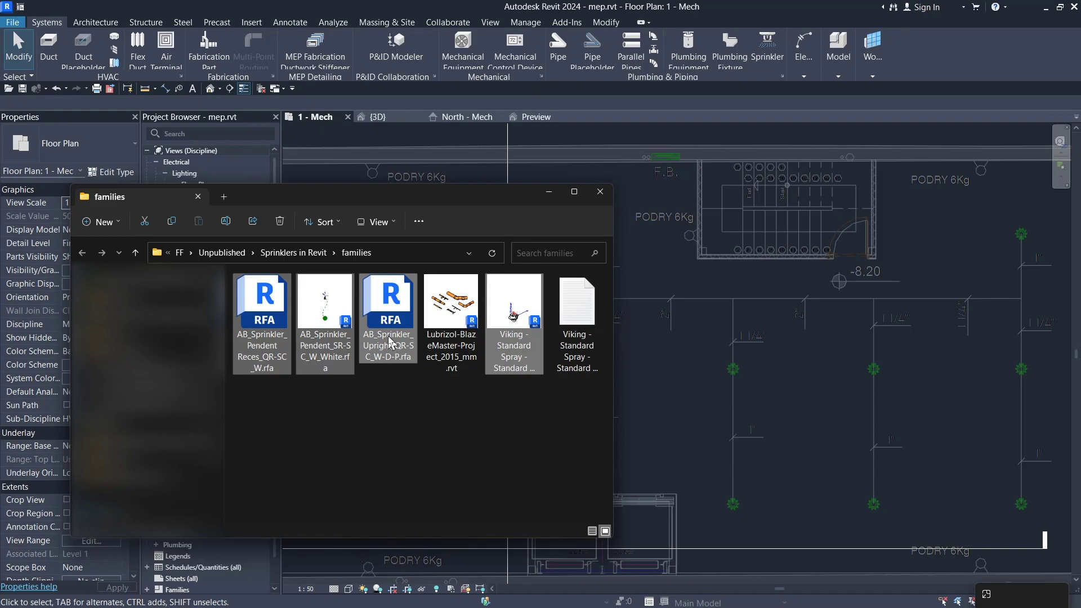
pyautogui.moveTo(705, 422); pyautogui.dragTo(651, 430)
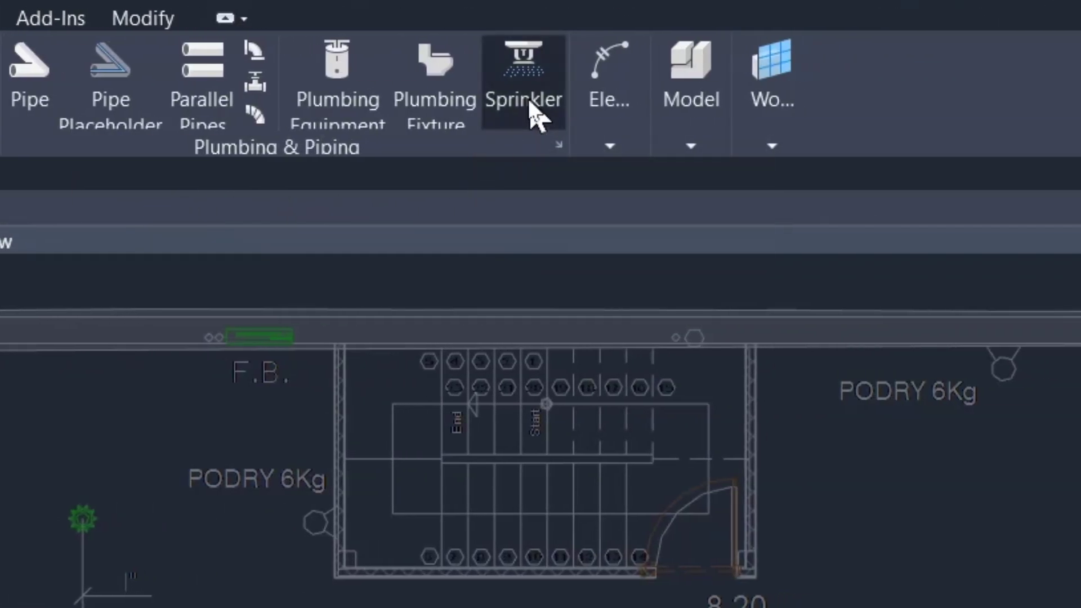
# Place an AB_Sprinkler_Pendent_SR-SC_W_White sprinkler, type DN 15 Temp 93 Orif 13 mm, centred on the CAD symbol nearest the toilets along the upper wall.
pyautogui.click(528, 98)
pyautogui.click(96, 145)
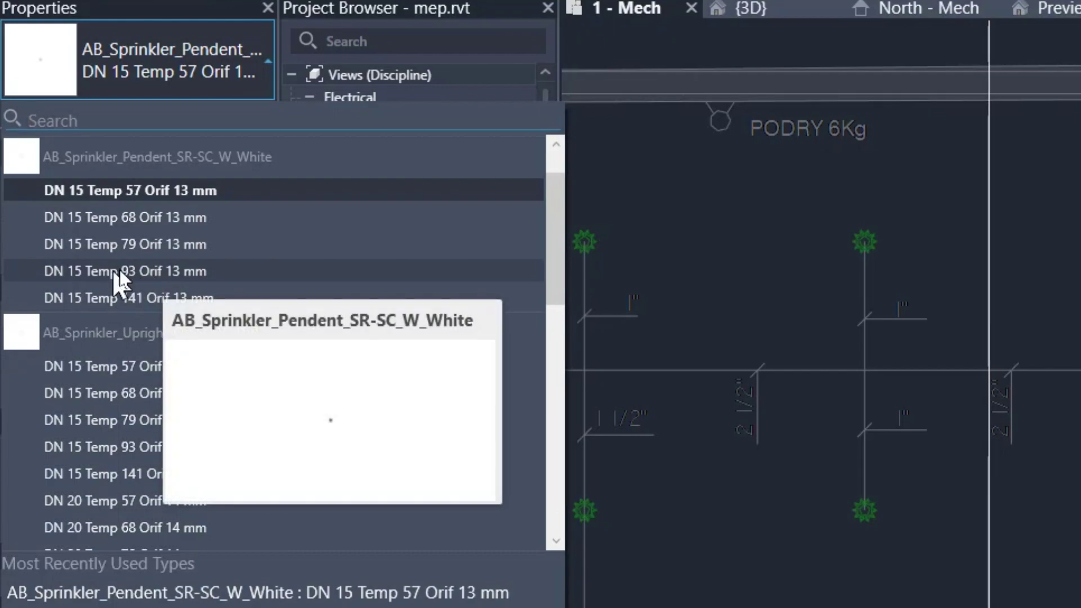
pyautogui.click(131, 270)
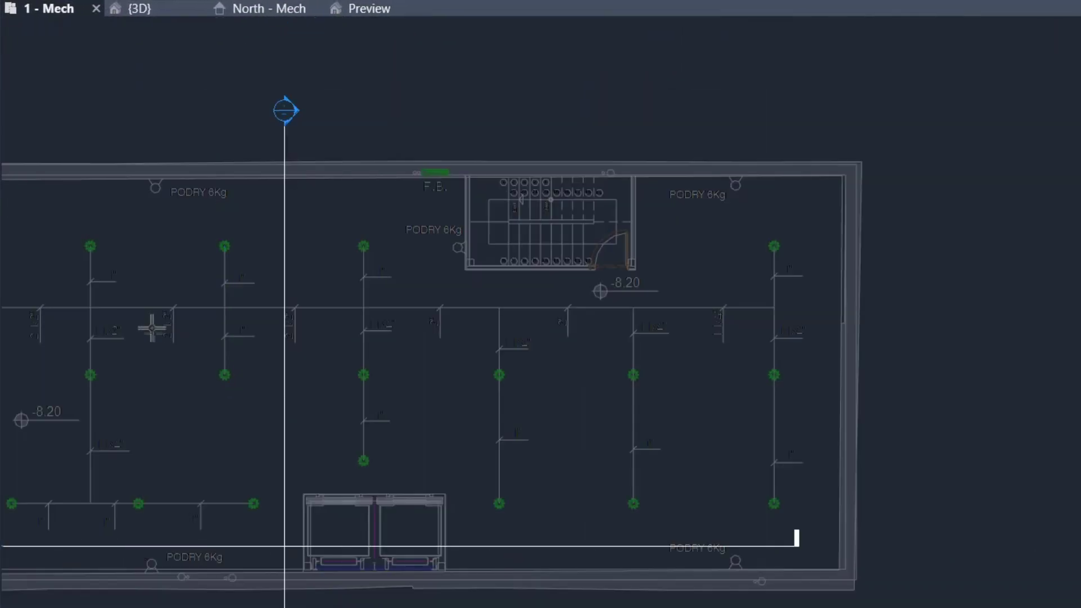
pyautogui.moveTo(62, 253); pyautogui.dragTo(145, 323, button='middle')
pyautogui.scroll(3, 140, 315)
pyautogui.moveTo(34, 300); pyautogui.dragTo(191, 340, button='middle')
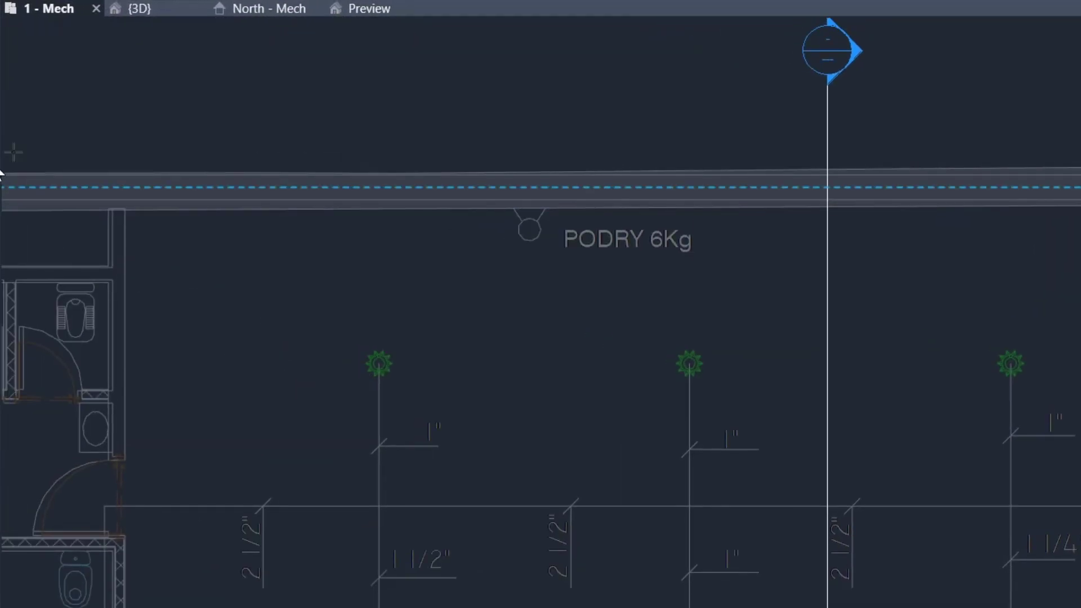
pyautogui.moveTo(196, 392); pyautogui.dragTo(388, 362, button='middle')
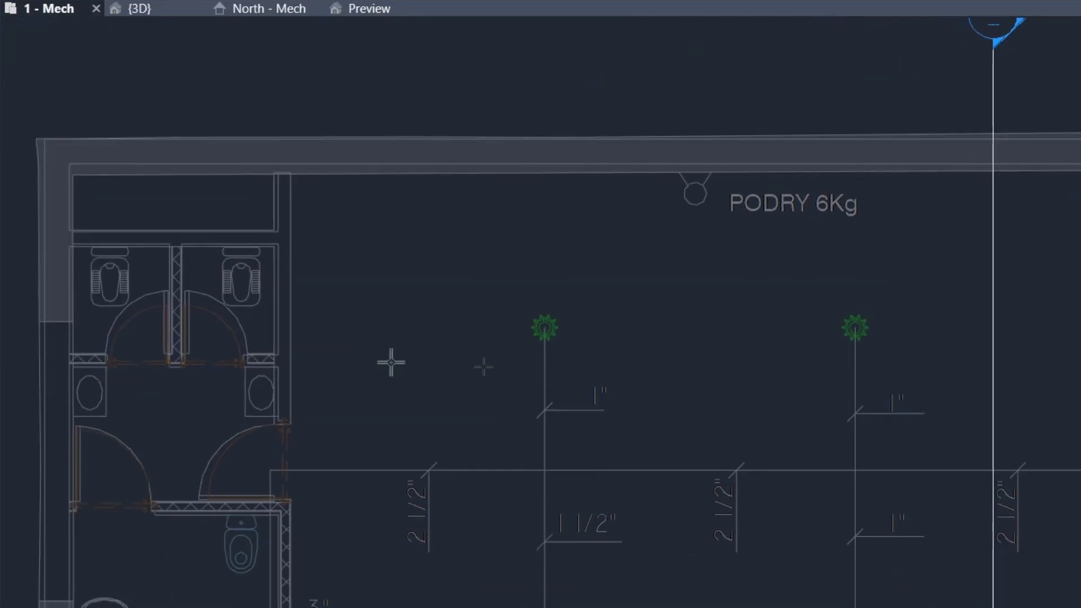
pyautogui.scroll(8, 544, 344)
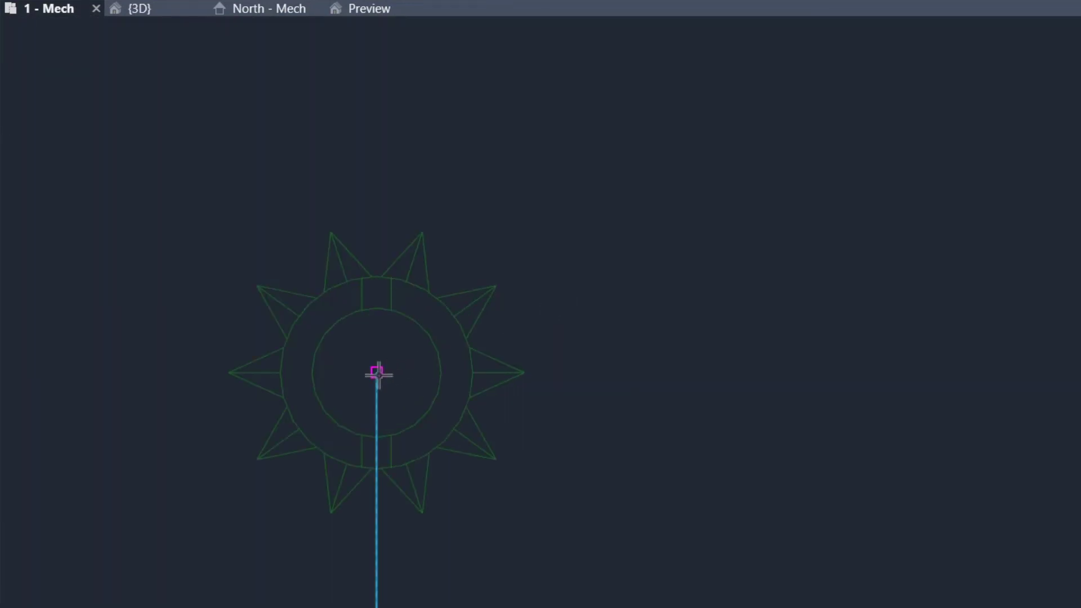
# Examine the placed sprinkler up close in the {3D} view.
pyautogui.click(141, 8)
pyautogui.scroll(-2, 377, 338)
pyautogui.keyDown('shift'); pyautogui.moveTo(305, 346); pyautogui.dragTo(311, 141, button='middle'); pyautogui.keyUp('shift')
pyautogui.scroll(5, 315, 301)
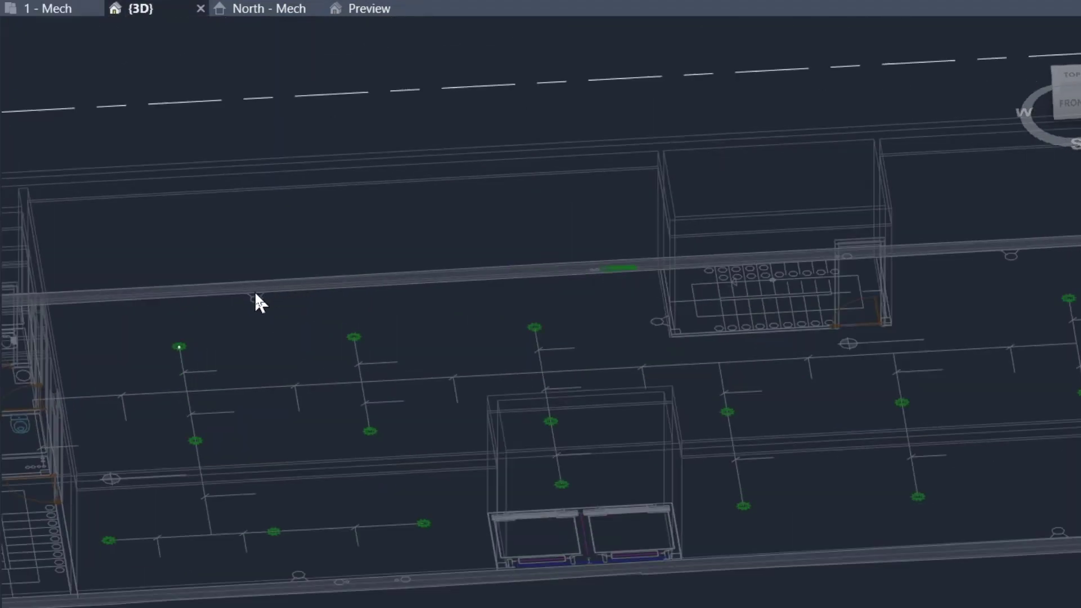
pyautogui.scroll(2, 256, 293)
pyautogui.scroll(-3, 267, 317)
pyautogui.keyDown('shift'); pyautogui.moveTo(289, 414); pyautogui.dragTo(287, 309, button='middle'); pyautogui.keyUp('shift')
pyautogui.scroll(6, 201, 373)
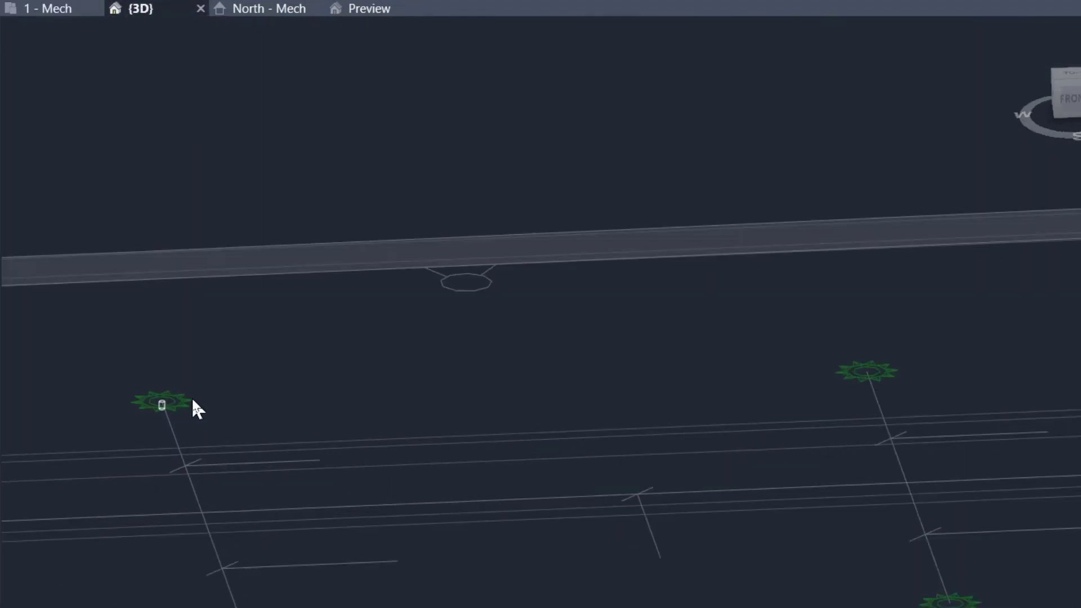
pyautogui.scroll(5, 191, 397)
pyautogui.click(107, 593)
pyautogui.click(144, 565)
pyautogui.scroll(3, 157, 337)
pyautogui.click(213, 150)
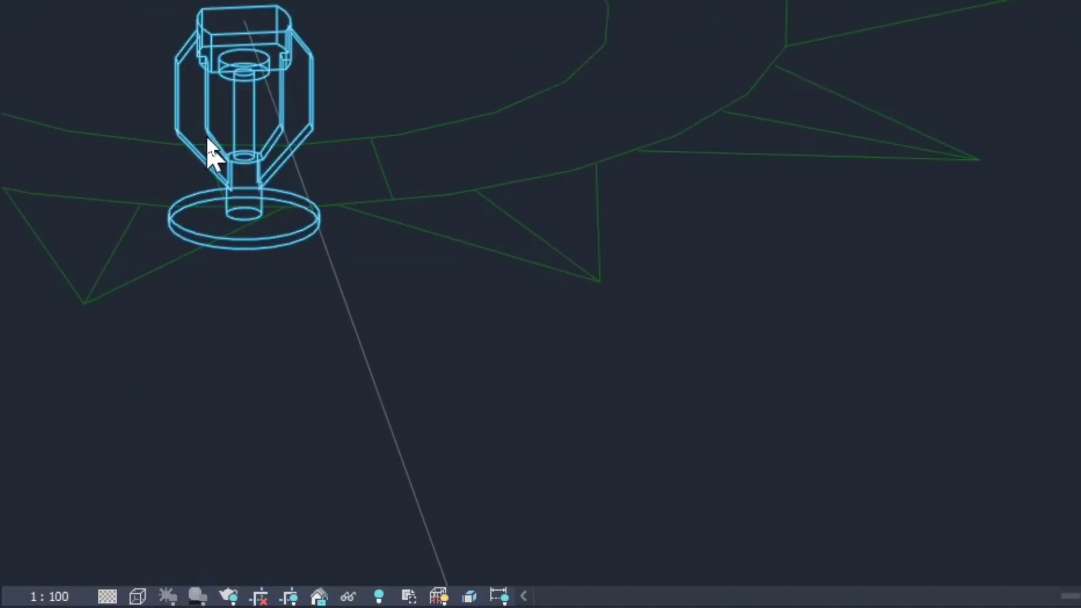
# Set the 3D view's visual style to Shaded.
pyautogui.press('Escape')
pyautogui.click(138, 595)
pyautogui.click(223, 482)
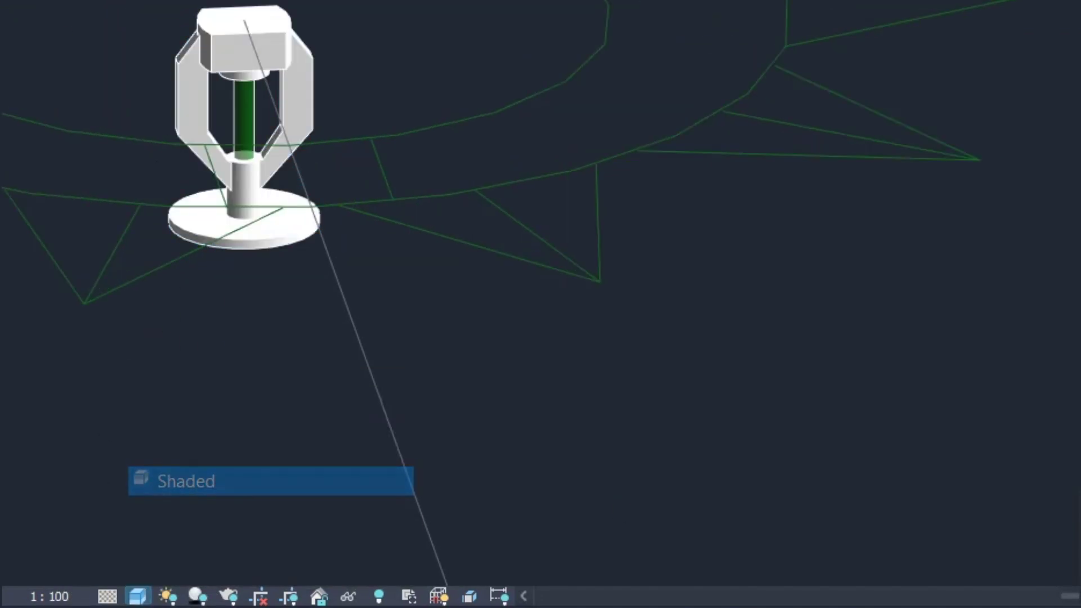
# Select the sprinkler, orient the 3D view to the front and set the visual style to Wireframe.
pyautogui.scroll(-5, 596, 224)
pyautogui.click(559, 253)
pyautogui.scroll(-3, 602, 470)
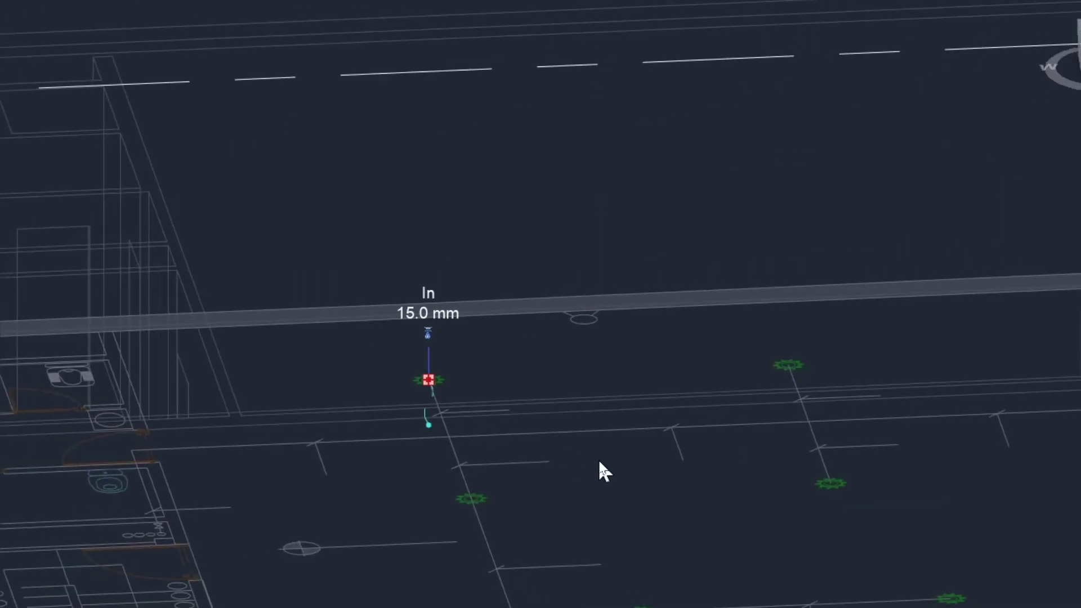
pyautogui.keyDown('shift'); pyautogui.moveTo(600, 463); pyautogui.dragTo(543, 302, button='middle'); pyautogui.keyUp('shift')
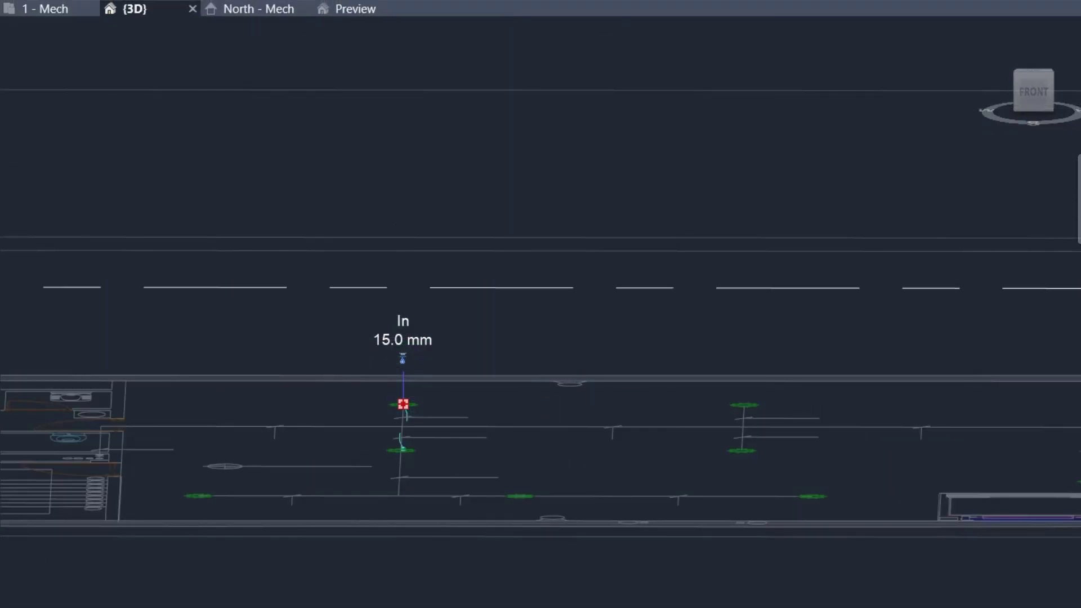
pyautogui.click(1032, 96)
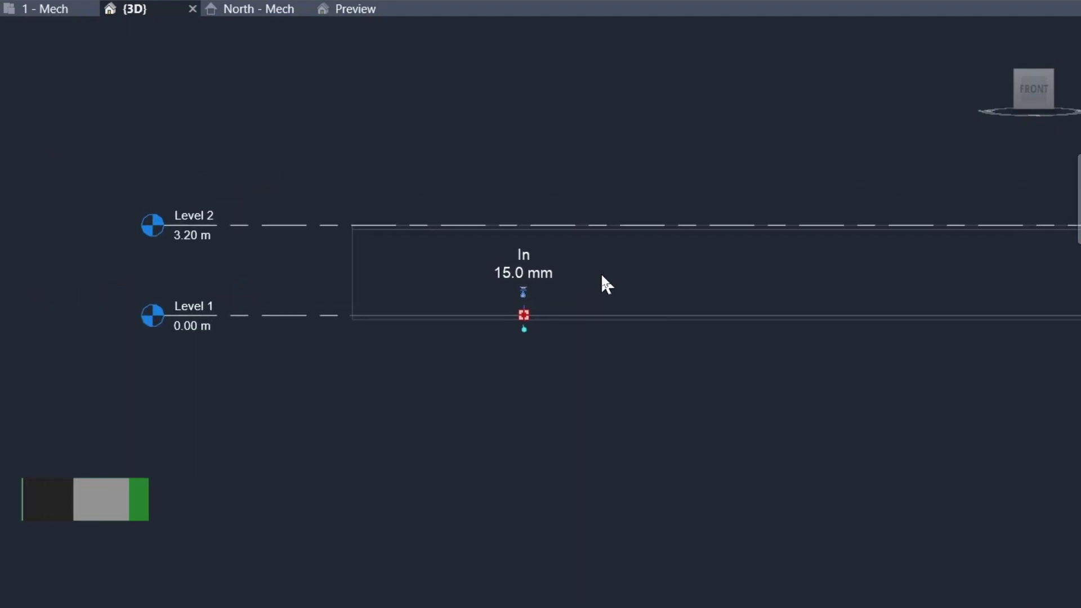
pyautogui.press('w')
pyautogui.press('f')
pyautogui.scroll(5, 596, 283)
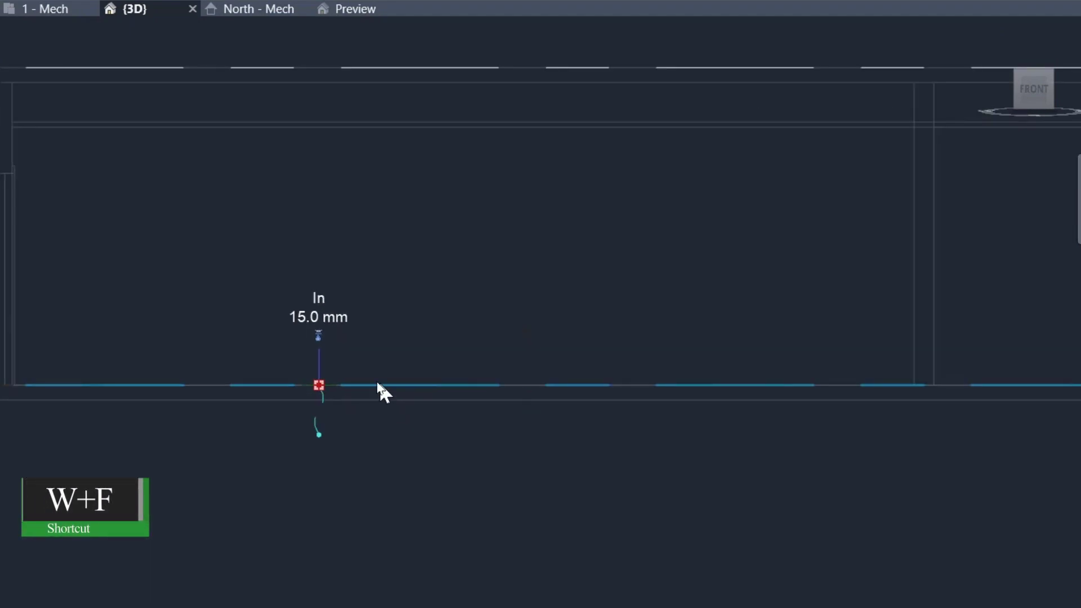
pyautogui.scroll(2, 277, 294)
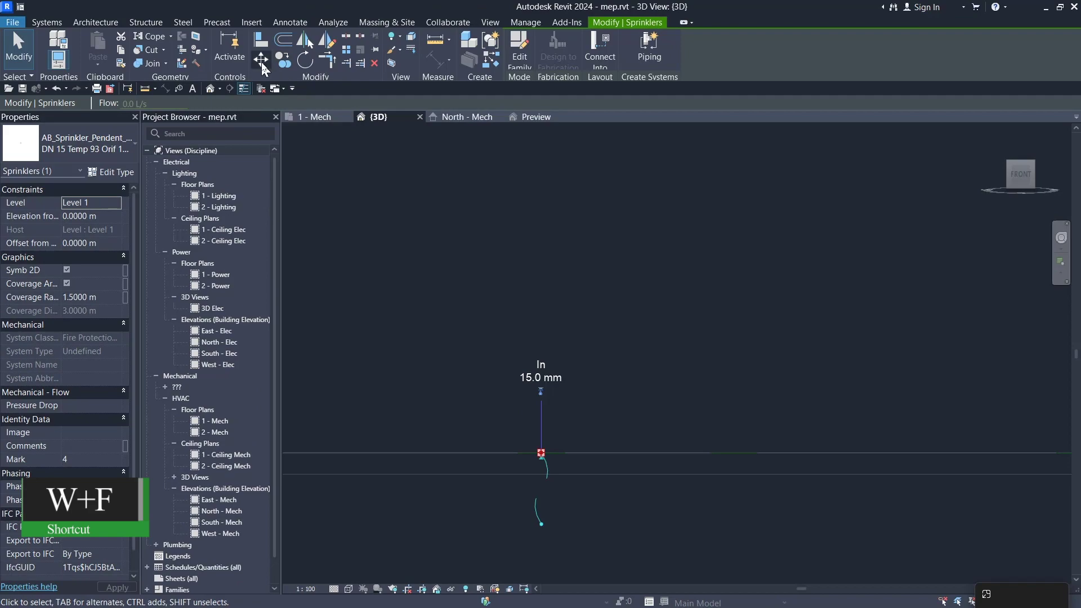
# Move the sprinkler straight up from Level 1 to the horizontal edge about 0.6 m below Level 2.
pyautogui.click(260, 60)
pyautogui.scroll(8, 542, 455)
pyautogui.click(528, 421)
pyautogui.scroll(-6, 543, 298)
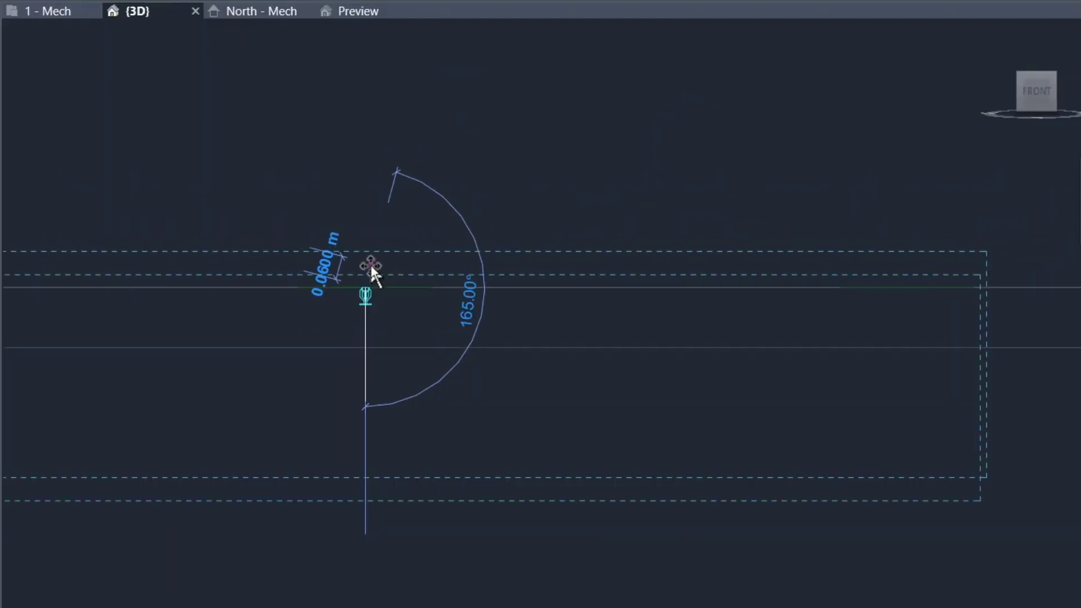
pyautogui.scroll(-2, 371, 266)
pyautogui.moveTo(371, 194); pyautogui.dragTo(350, 538, button='middle')
pyautogui.scroll(-5, 361, 529)
pyautogui.scroll(7, 342, 403)
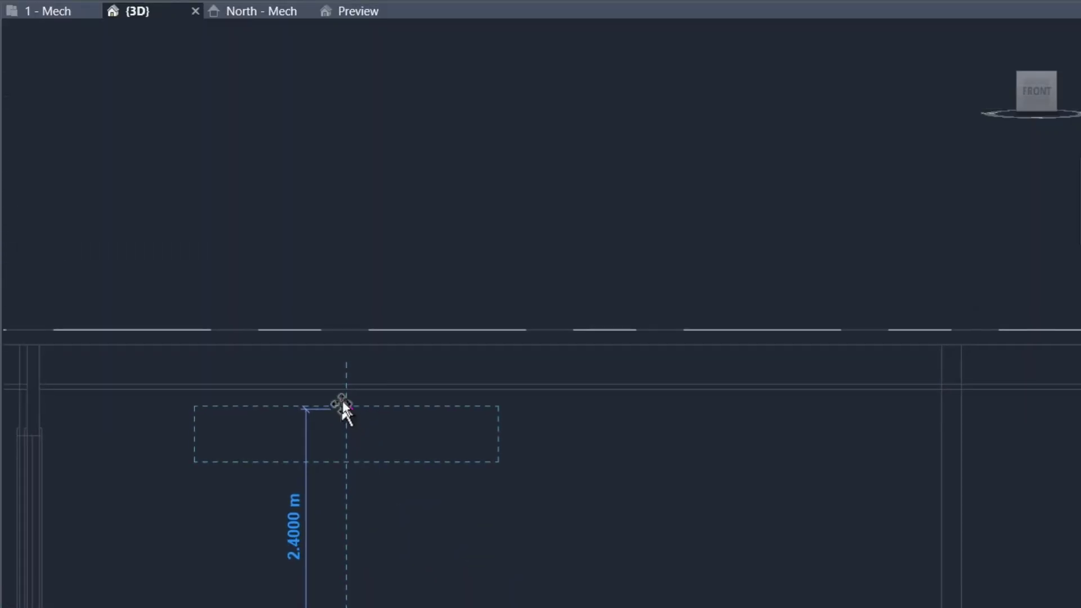
pyautogui.click(378, 346)
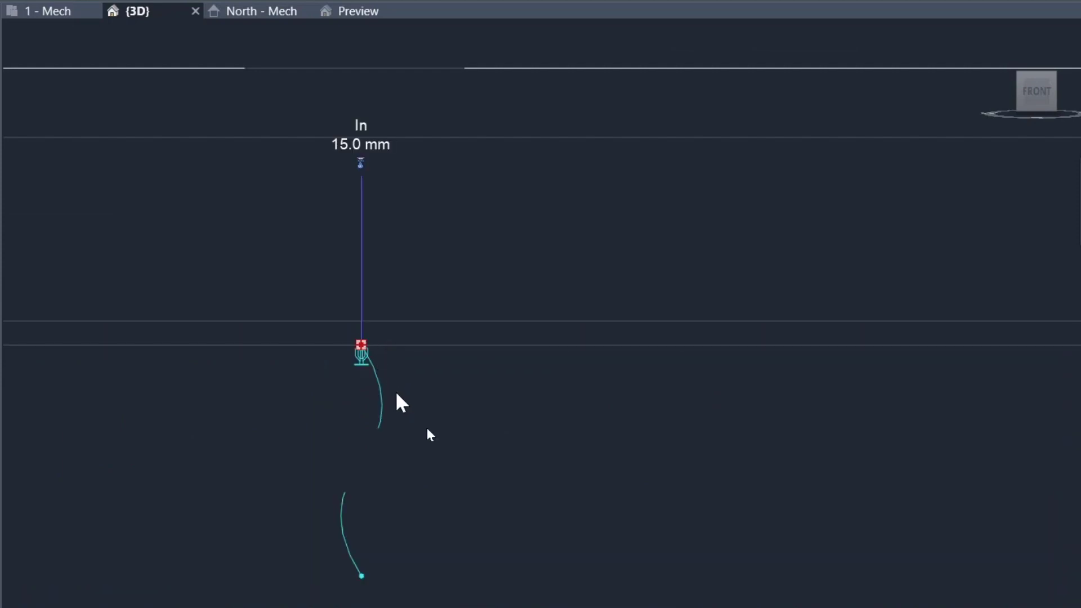
pyautogui.scroll(1, 376, 373)
pyautogui.scroll(4, 375, 373)
pyautogui.scroll(-4, 340, 345)
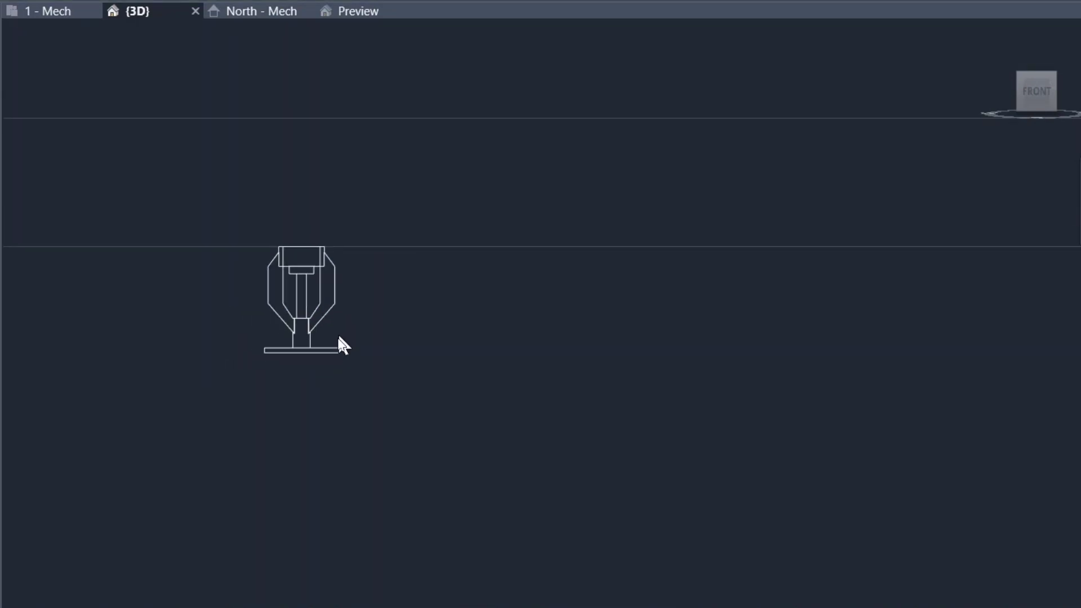
pyautogui.scroll(-5, 338, 339)
# Select the raised sprinkler in the 1 - Mech floor plan and review its level and elevation.
pyautogui.click(51, 11)
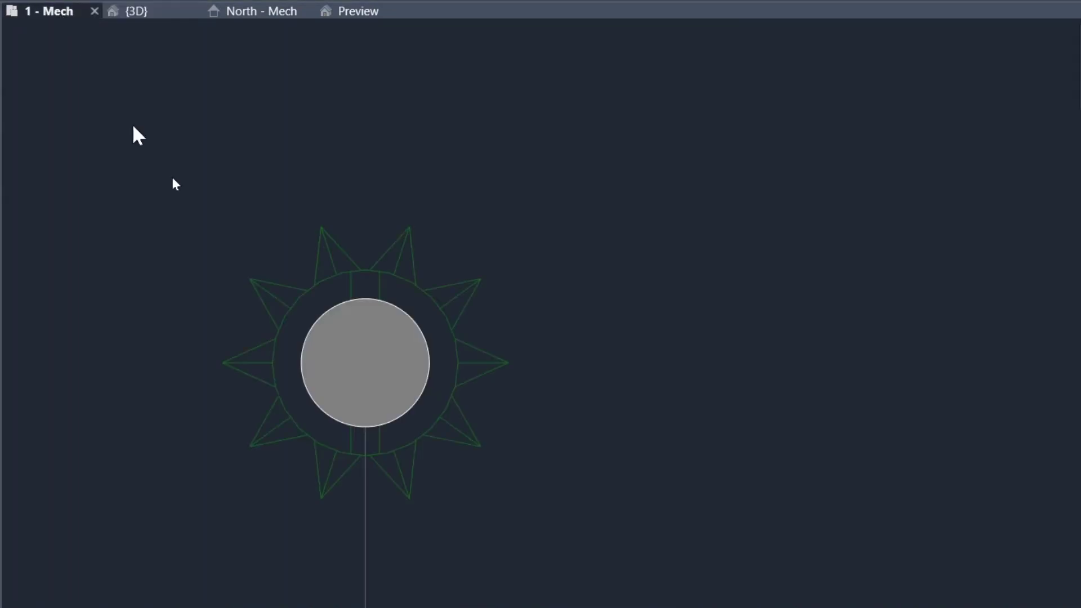
pyautogui.scroll(-5, 362, 386)
pyautogui.scroll(-1, 424, 415)
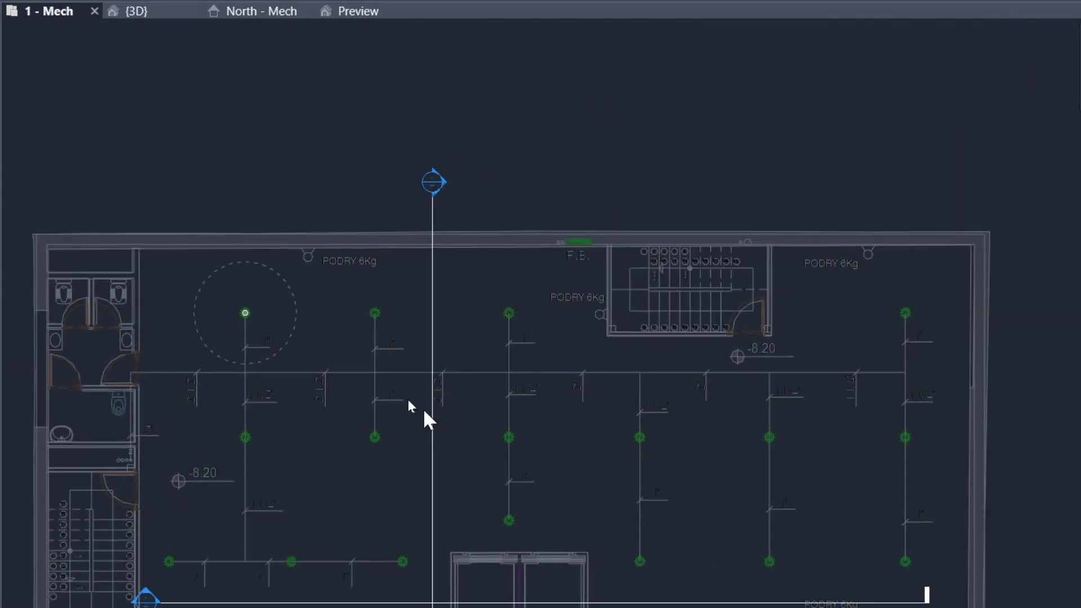
pyautogui.scroll(5, 316, 306)
pyautogui.click(245, 273)
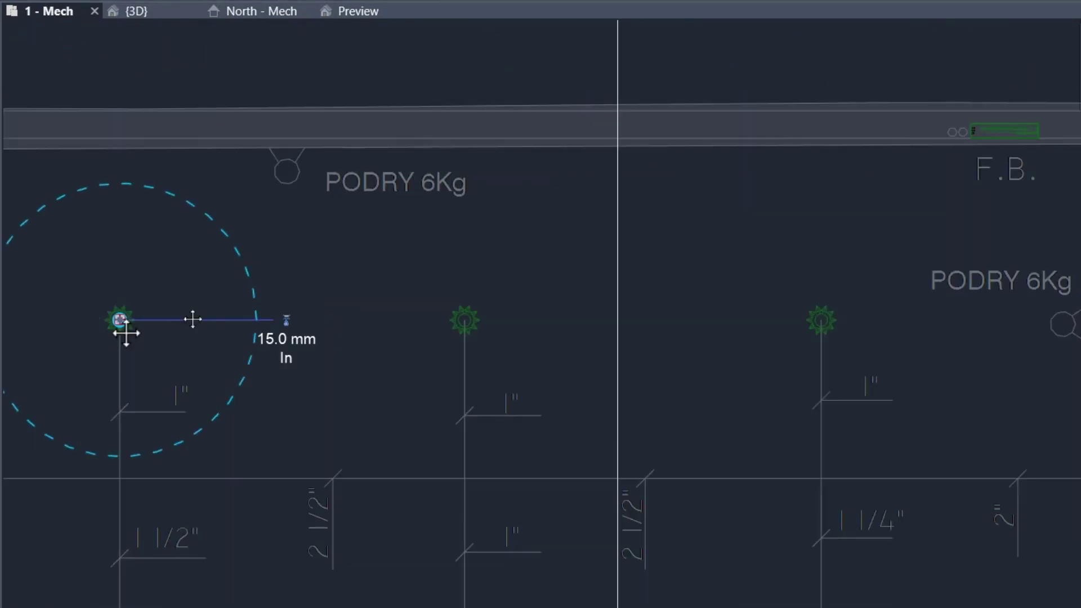
pyautogui.moveTo(121, 321); pyautogui.dragTo(333, 303, button='middle')
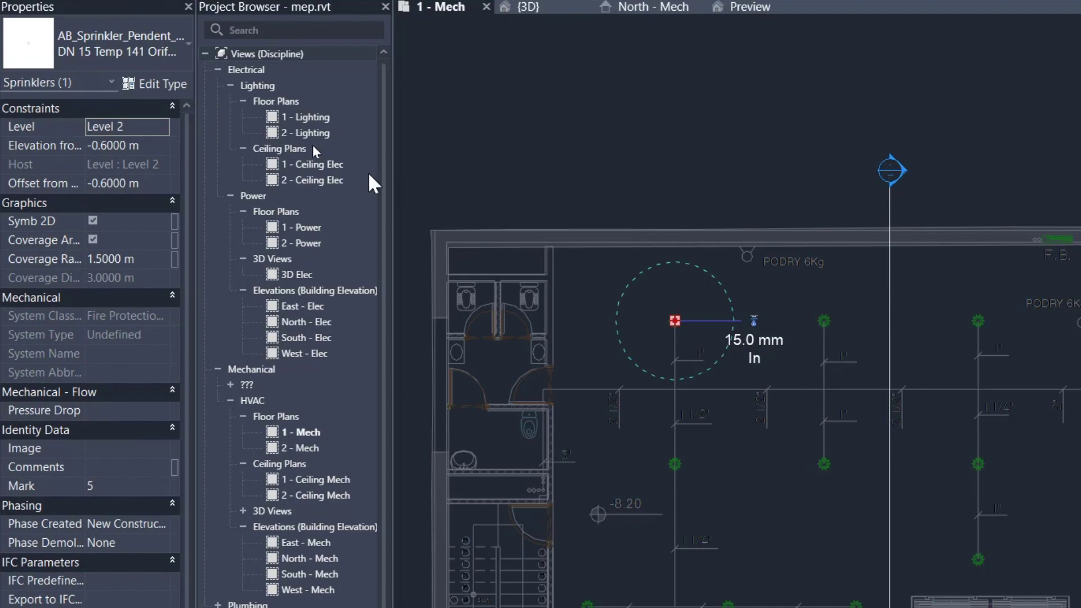
pyautogui.click(163, 61)
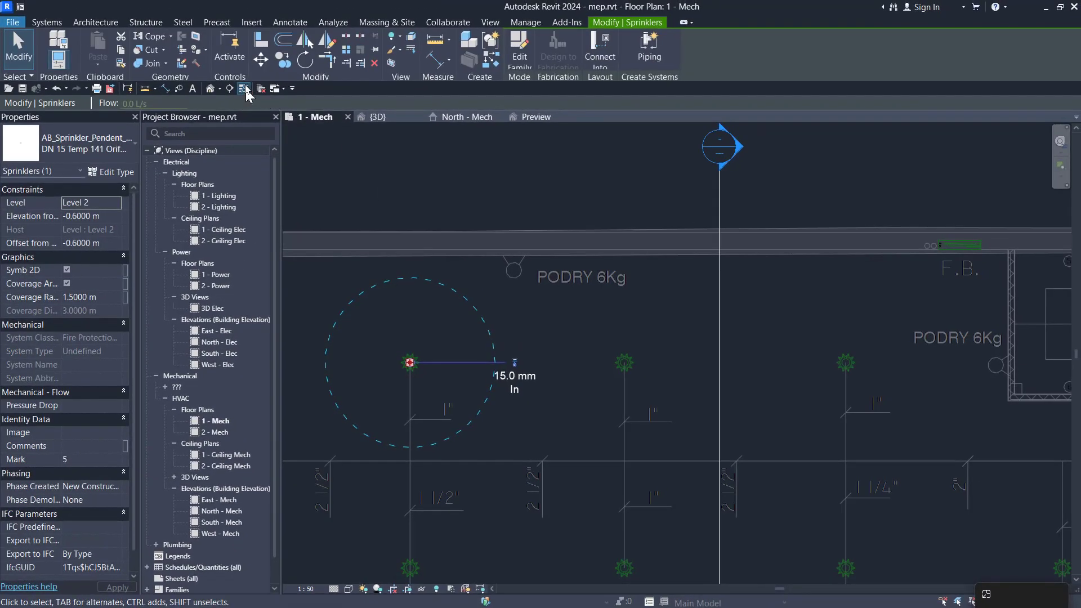
# Copy the sprinkler with multiple placement from its centre onto the centres of all remaining CAD sprinkler symbols.
pyautogui.click(283, 59)
pyautogui.scroll(5, 360, 349)
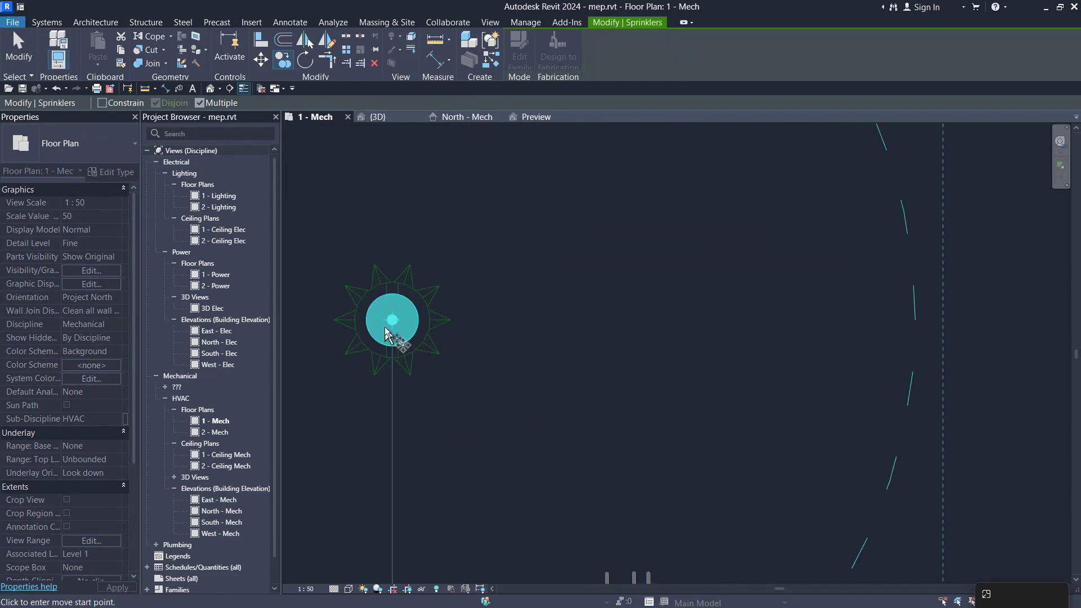
pyautogui.scroll(4, 395, 325)
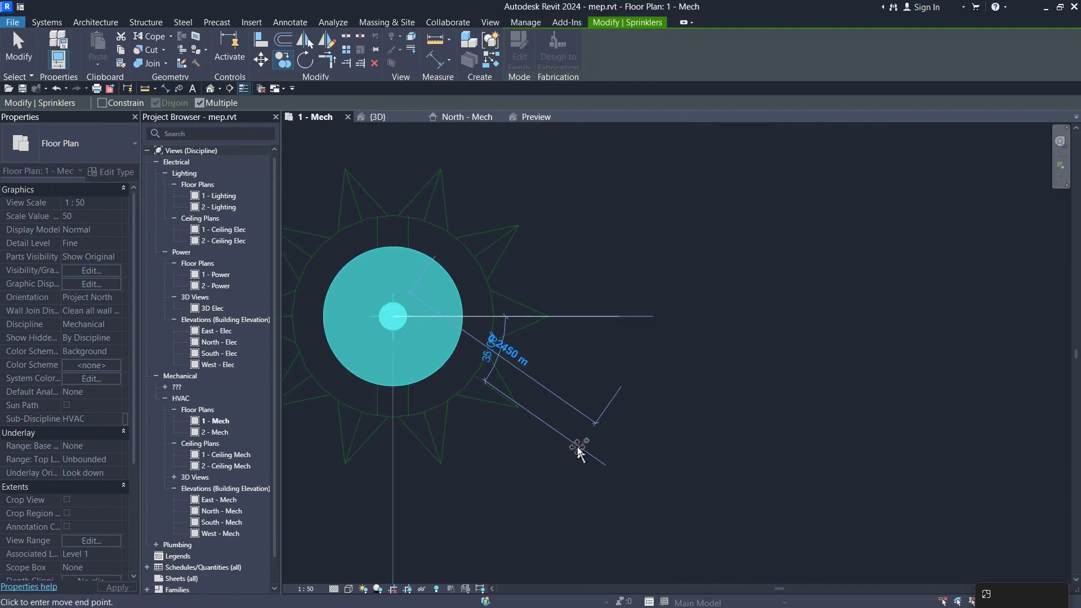
pyautogui.scroll(-7, 575, 444)
pyautogui.moveTo(794, 466); pyautogui.dragTo(557, 439, button='middle')
pyautogui.moveTo(836, 412); pyautogui.dragTo(609, 388, button='middle')
pyautogui.scroll(7, 607, 389)
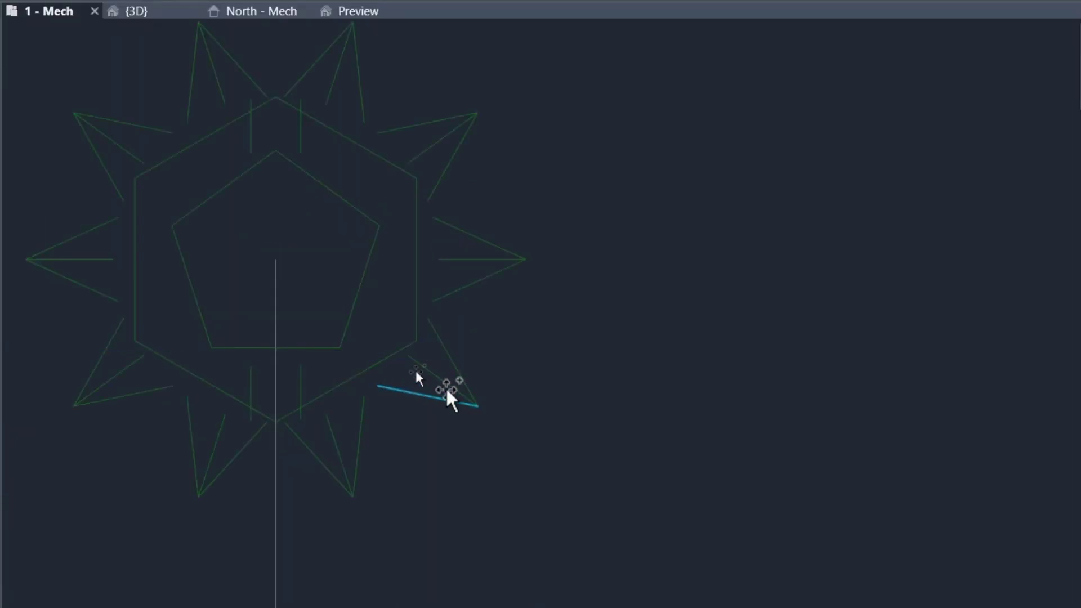
pyautogui.click(277, 257)
pyautogui.scroll(-12, 401, 366)
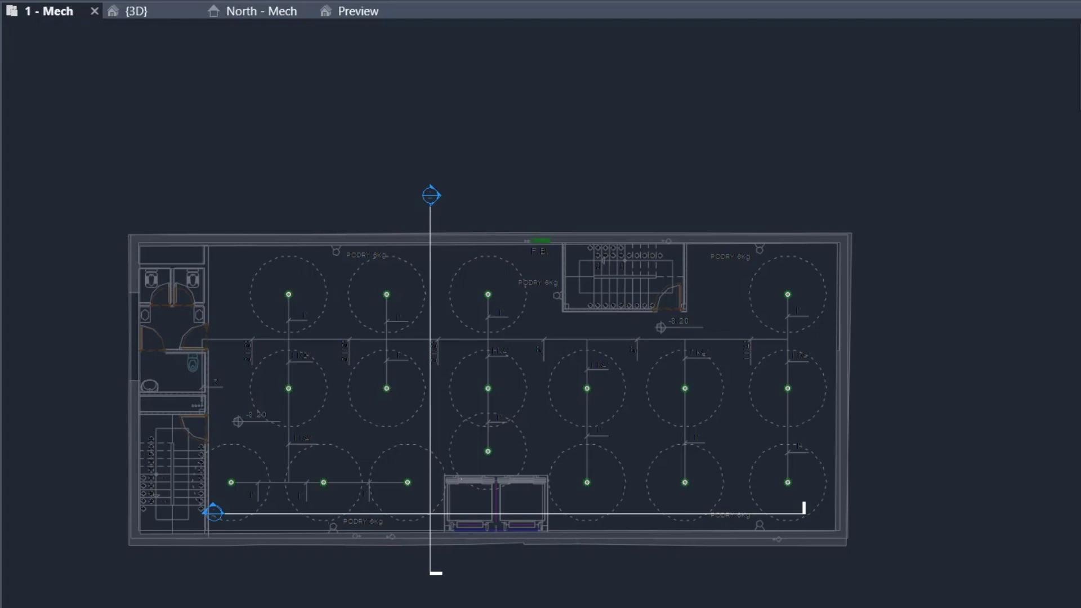
# Examine the copied sprinklers above the CAD layout in the {3D} view, including one up close.
pyautogui.click(157, 14)
pyautogui.scroll(-7, 296, 400)
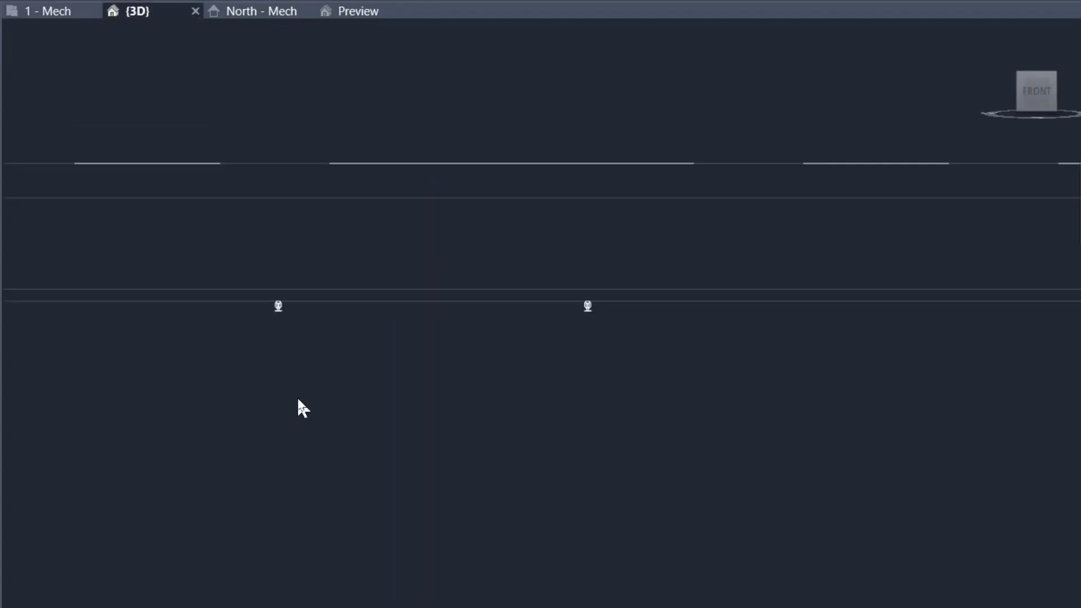
pyautogui.keyDown('shift'); pyautogui.moveTo(358, 368); pyautogui.dragTo(454, 540, button='middle'); pyautogui.keyUp('shift')
pyautogui.moveTo(610, 576); pyautogui.dragTo(366, 474, button='middle')
pyautogui.scroll(9, 359, 359)
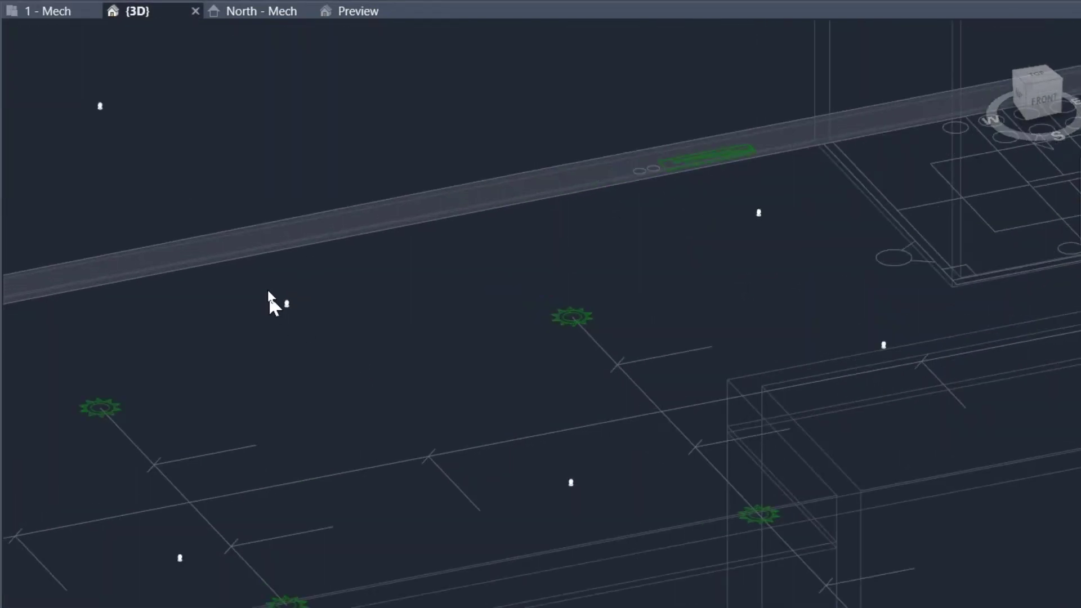
pyautogui.click(308, 285)
pyautogui.scroll(-3, 308, 383)
pyautogui.click(276, 427)
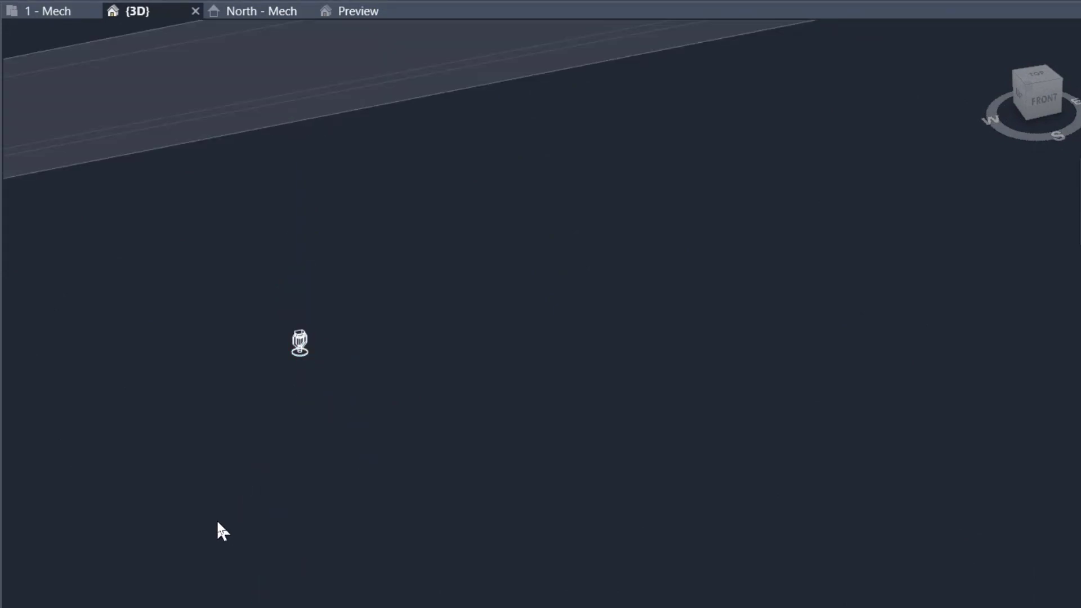
pyautogui.scroll(-2, 218, 519)
pyautogui.scroll(-5, 239, 518)
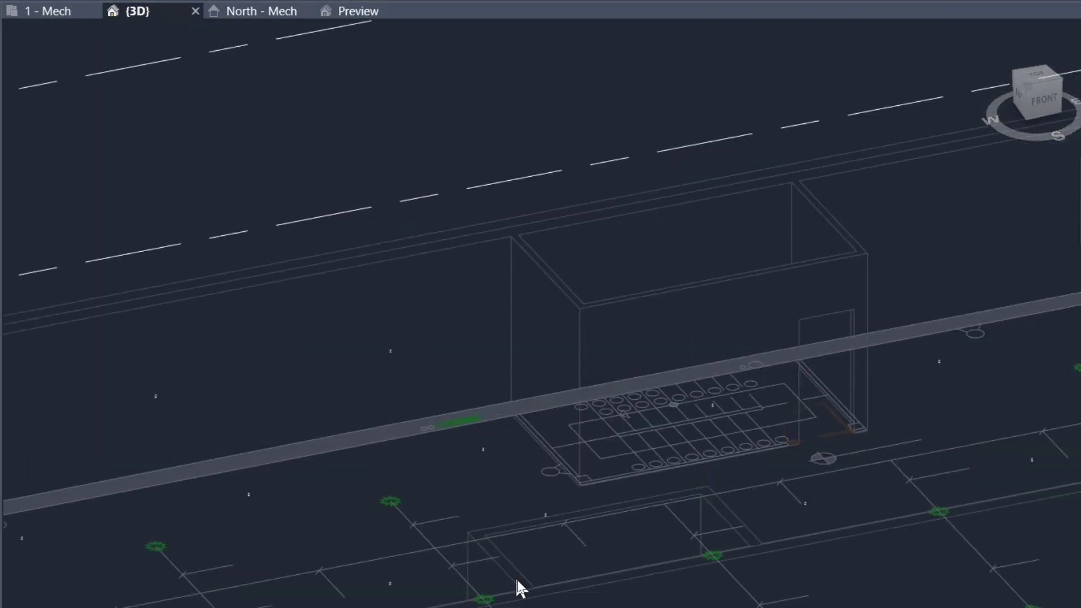
# Inspect a single copied sprinkler and compare the mounting heights of all copies from the side.
pyautogui.keyDown('shift'); pyautogui.moveTo(516, 579); pyautogui.dragTo(493, 423, button='middle'); pyautogui.keyUp('shift')
pyautogui.scroll(10, 304, 431)
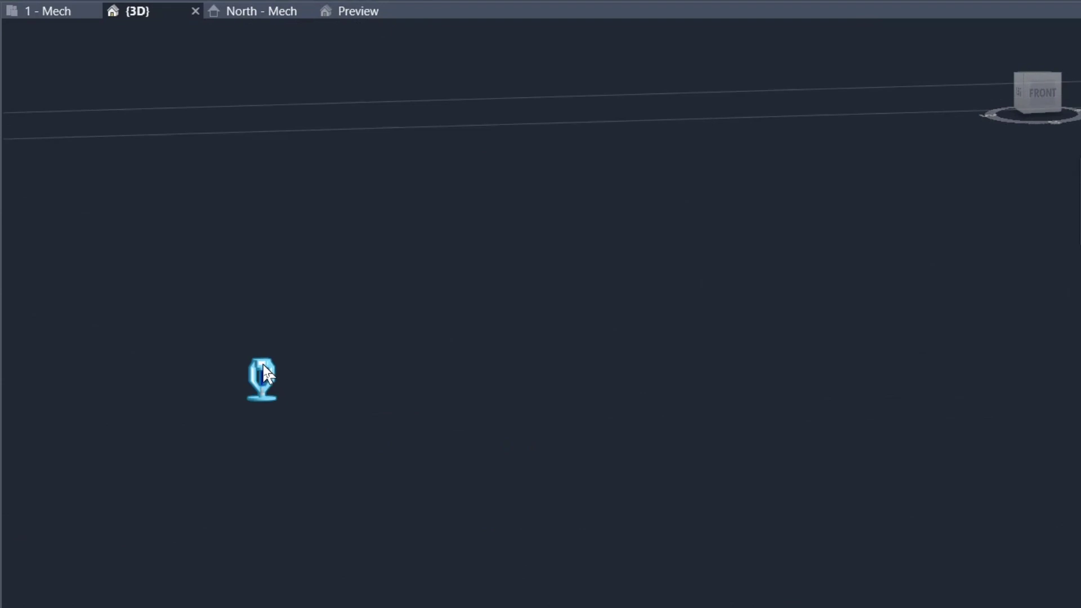
pyautogui.scroll(-4, 416, 358)
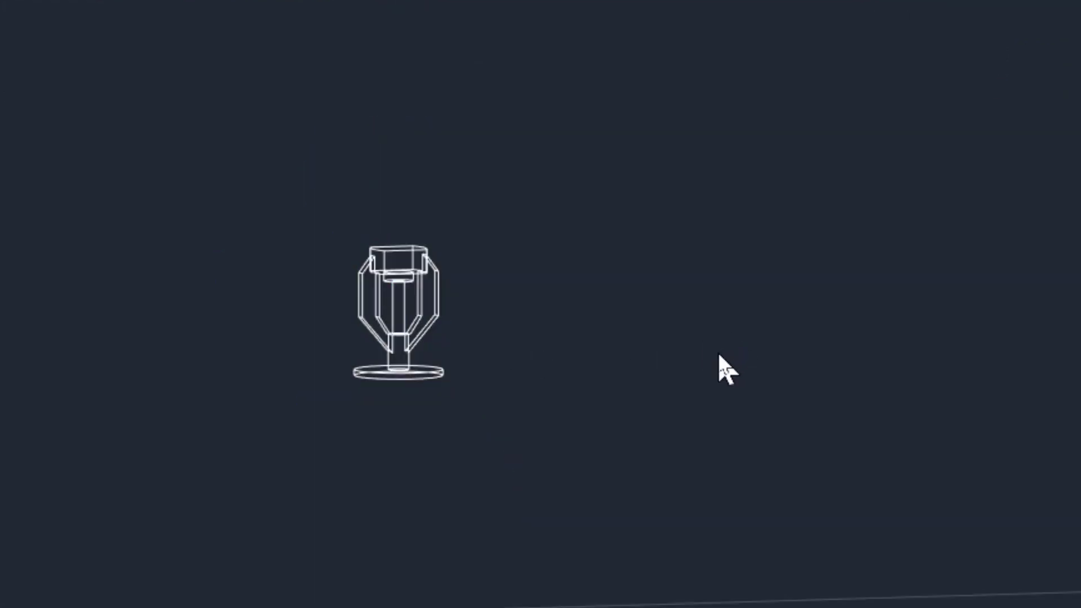
pyautogui.scroll(-5, 714, 366)
pyautogui.keyDown('shift'); pyautogui.moveTo(749, 463); pyautogui.dragTo(786, 561, button='middle'); pyautogui.keyUp('shift')
pyautogui.scroll(-4, 785, 561)
pyautogui.moveTo(861, 578); pyautogui.dragTo(1033, 68, button='middle')
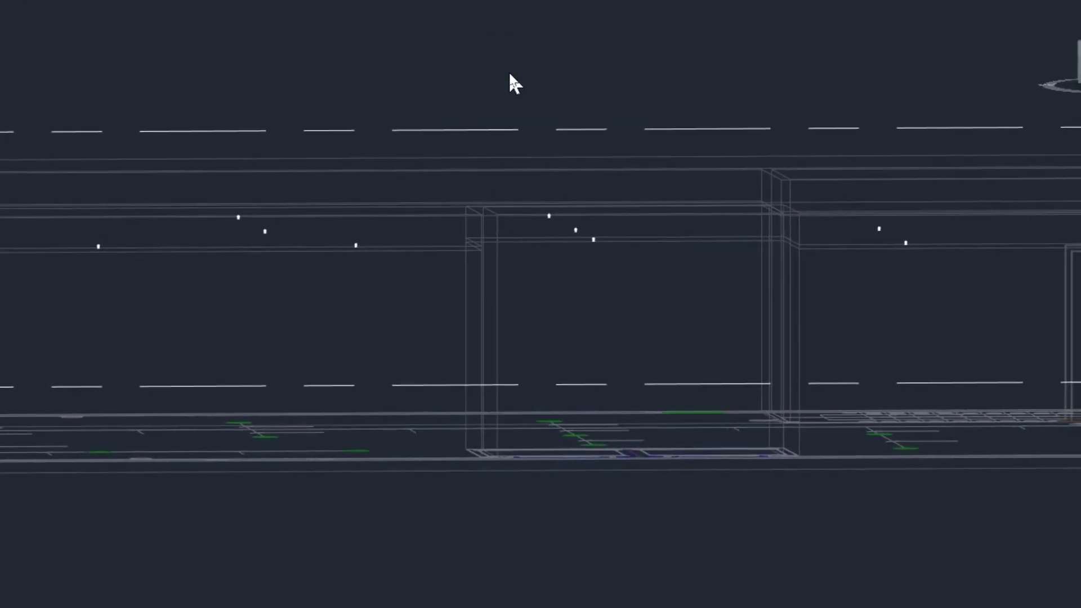
# In the 1 - Mech plan, place an AB_Sprinkler_Upright DN 20 Temp 141 Orif 14 mm sprinkler at 2.6 m elevation near the first pendent sprinkler.
pyautogui.click(69, 12)
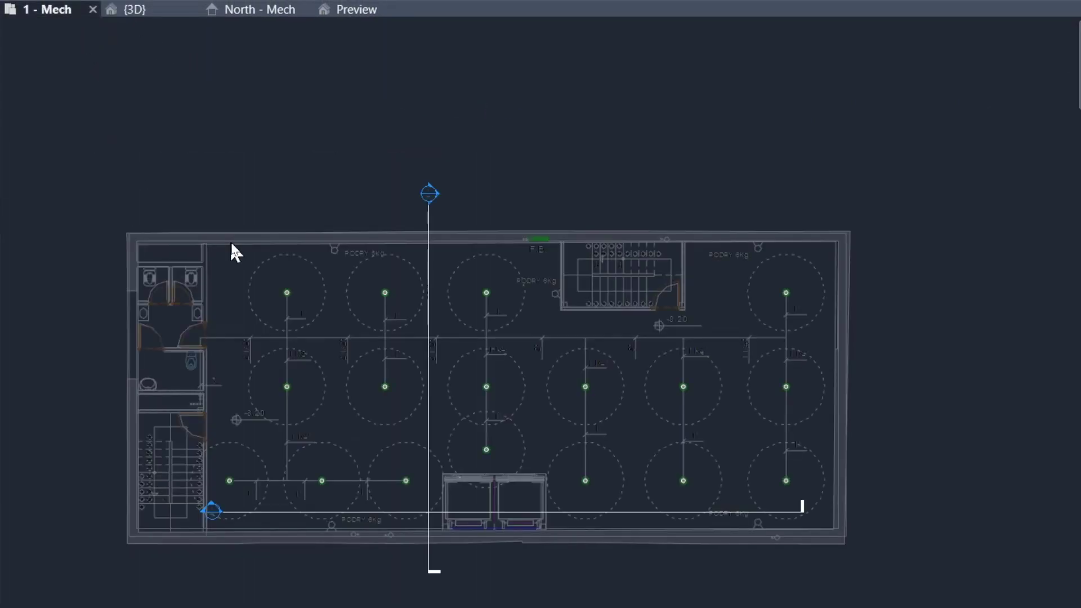
pyautogui.scroll(5, 281, 271)
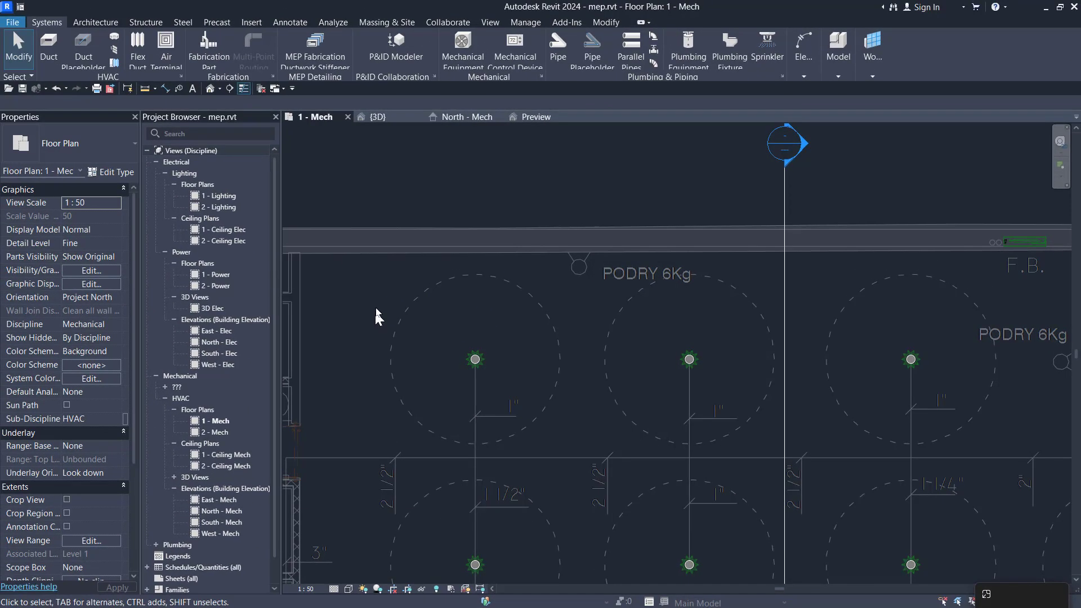
pyautogui.scroll(2, 274, 315)
pyautogui.moveTo(386, 318); pyautogui.dragTo(458, 354, button='middle')
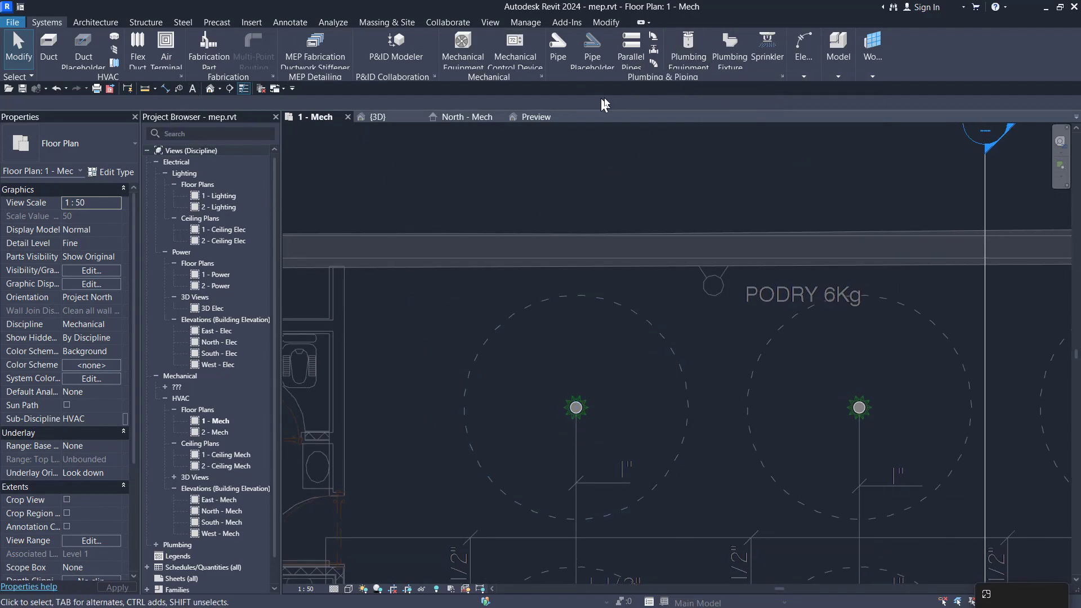
pyautogui.click(768, 53)
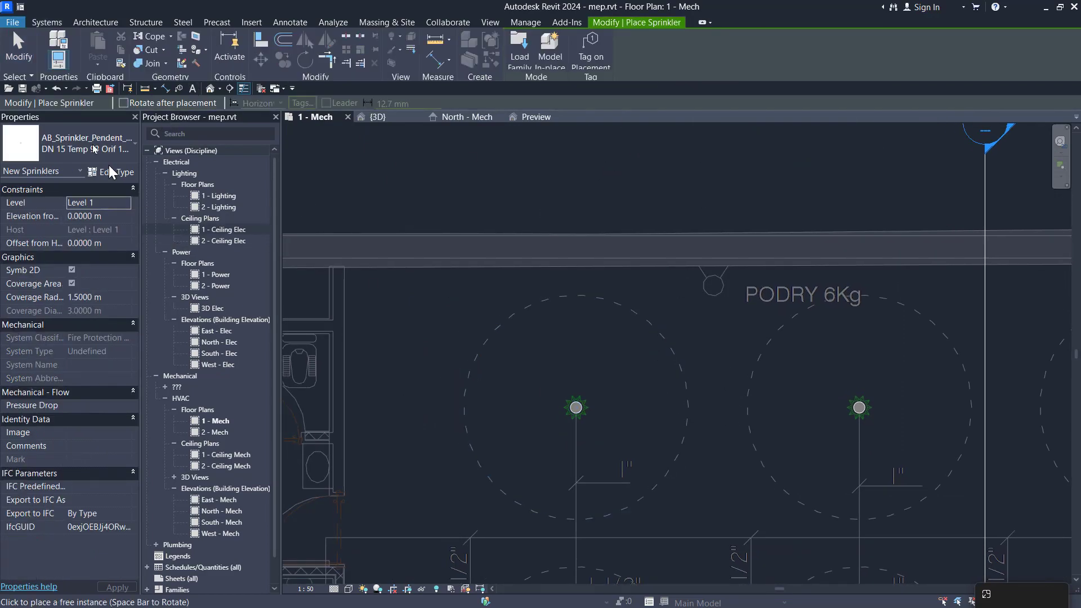
pyautogui.click(93, 150)
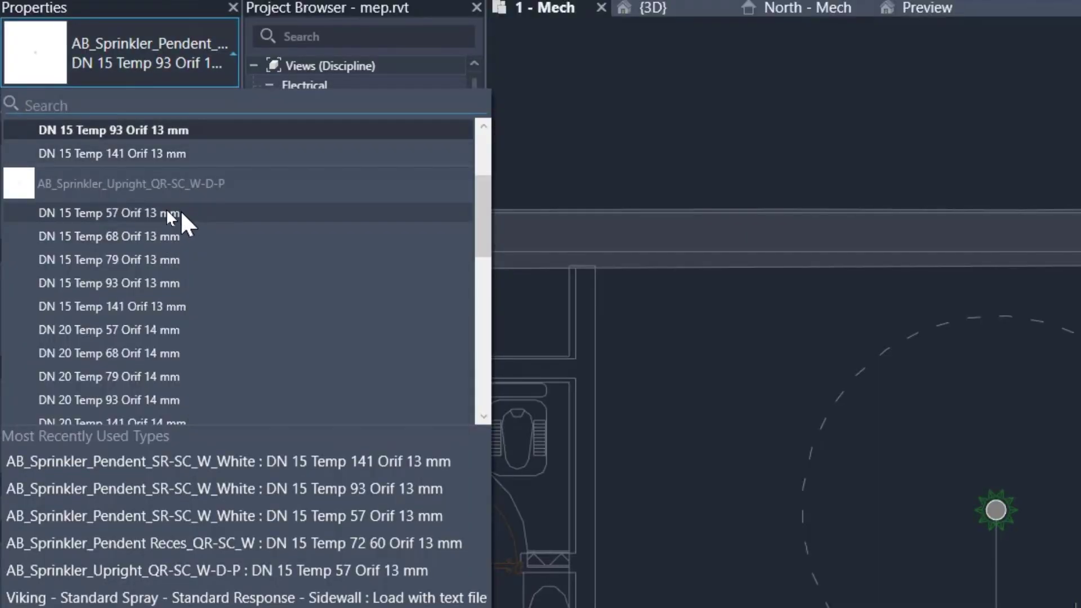
pyautogui.scroll(-1, 169, 237)
pyautogui.click(146, 340)
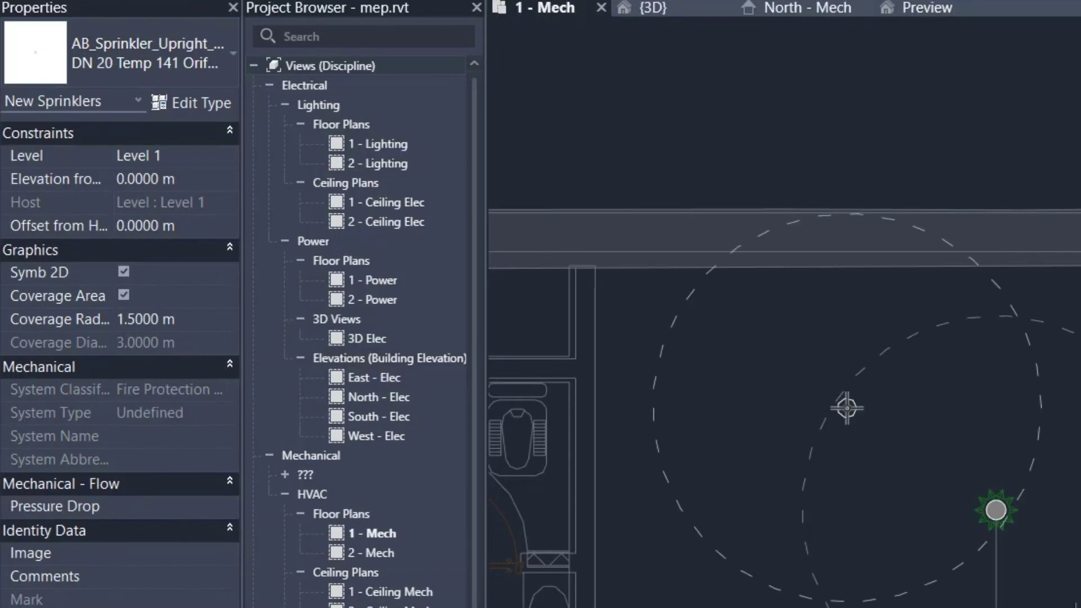
pyautogui.click(193, 176)
pyautogui.write('2.')
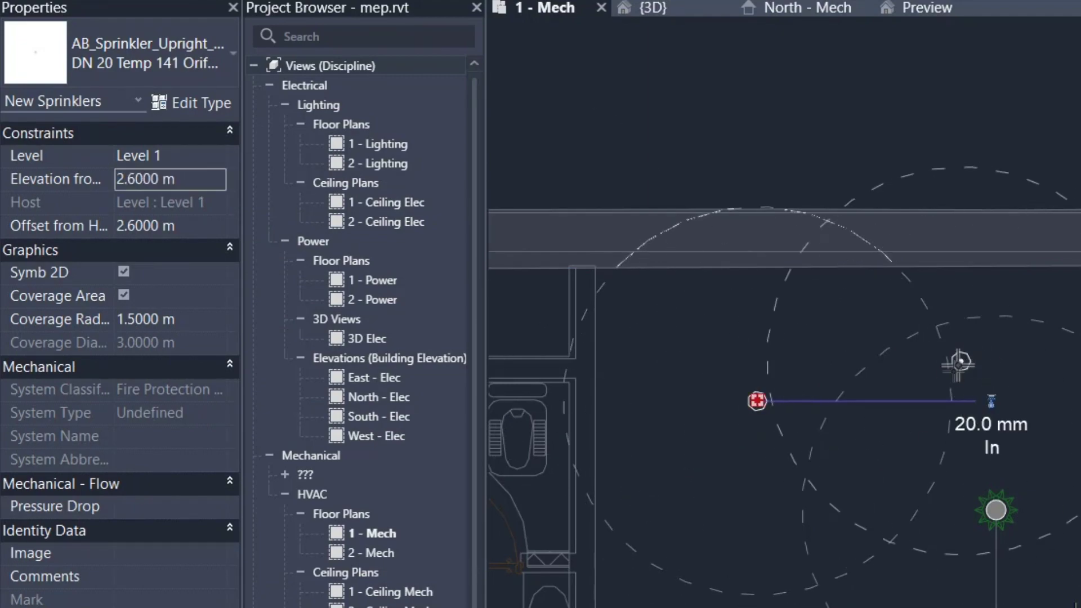
pyautogui.click(510, 410)
# Place a hosted 15 mm Horizontal Sidewall sprinkler with Schedule Level 1 on the vertical face of the outer wall near the first pendent sprinkler.
pyautogui.click(117, 82)
pyautogui.scroll(-2, 169, 293)
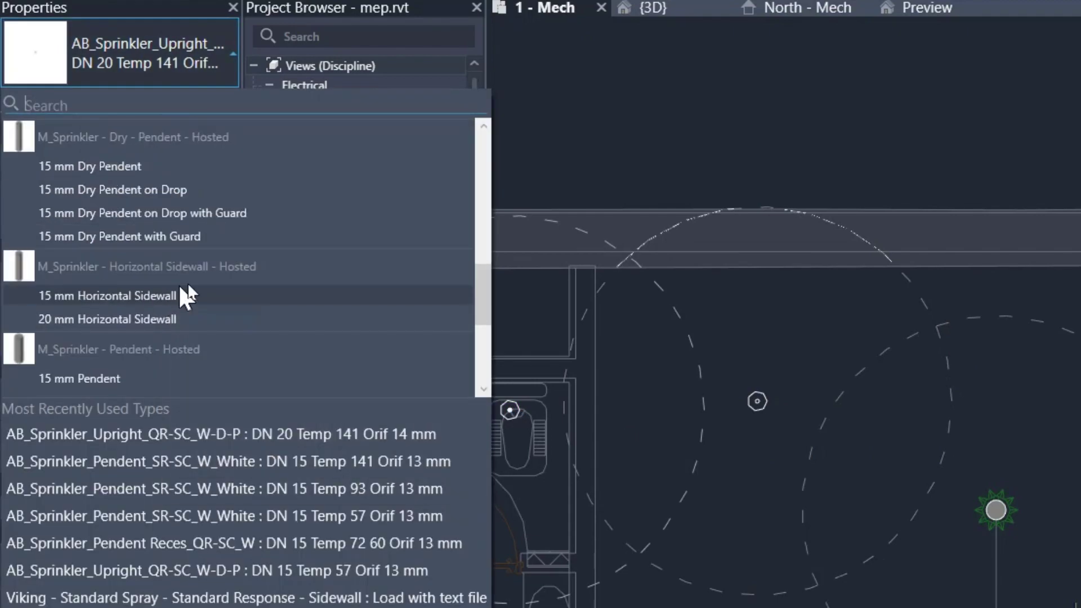
pyautogui.click(169, 295)
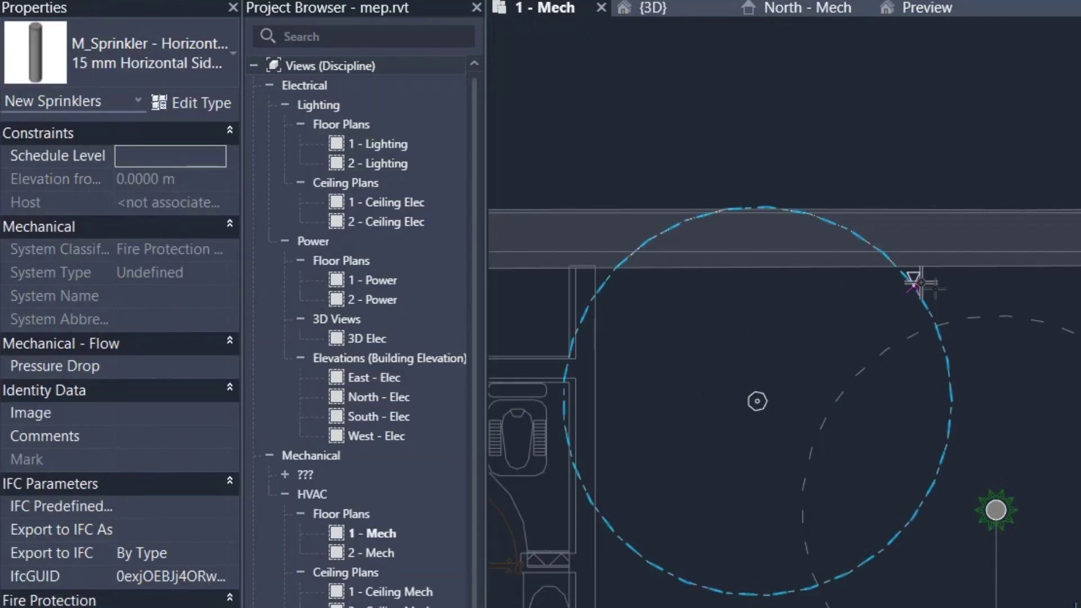
pyautogui.scroll(3, 945, 267)
pyautogui.click(214, 156)
pyautogui.click(200, 196)
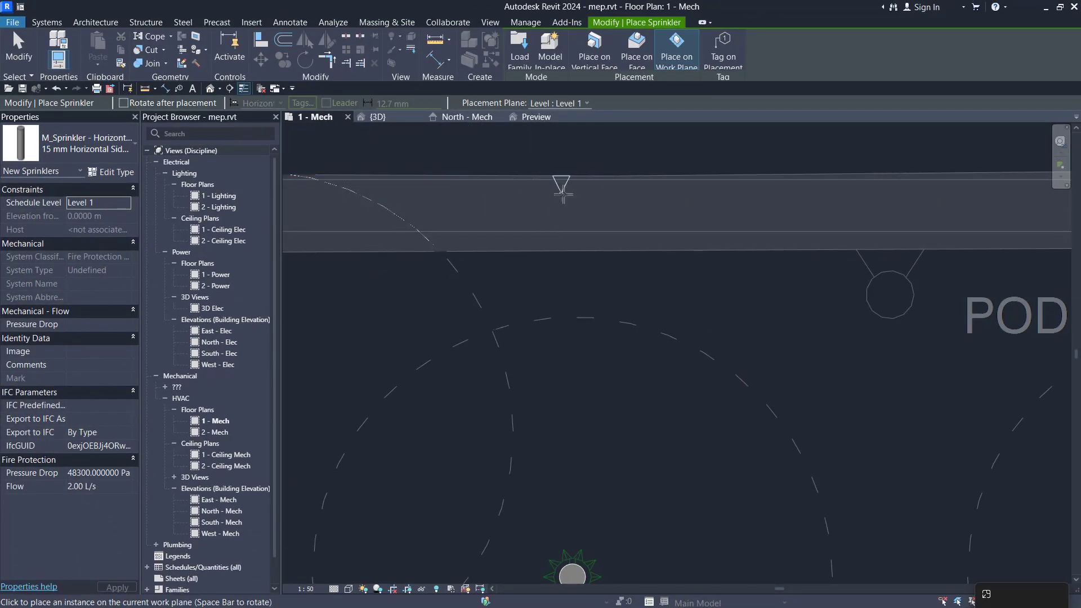
pyautogui.click(595, 54)
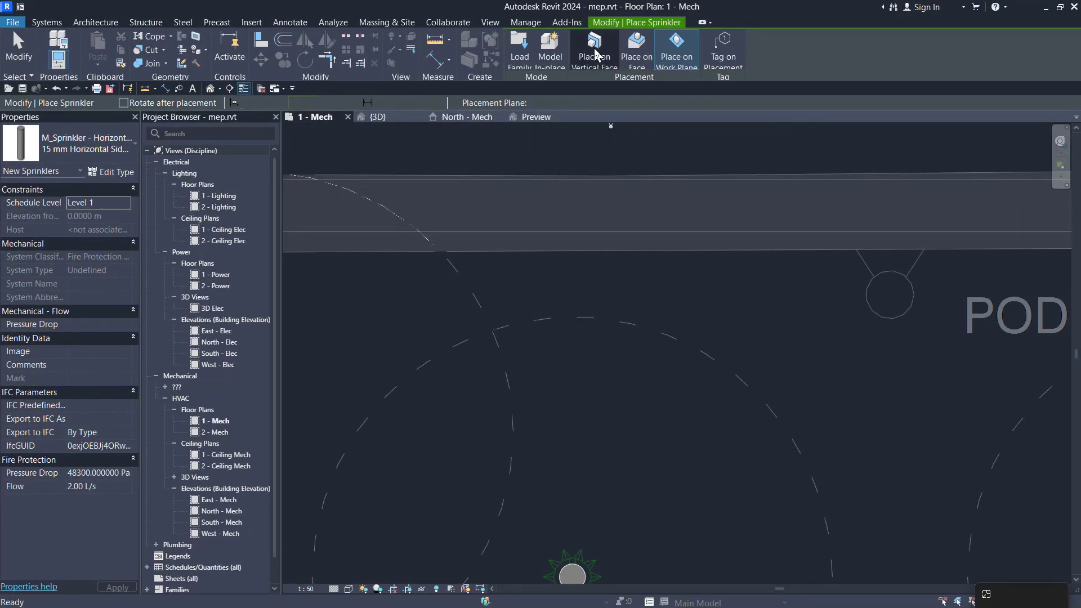
pyautogui.click(116, 217)
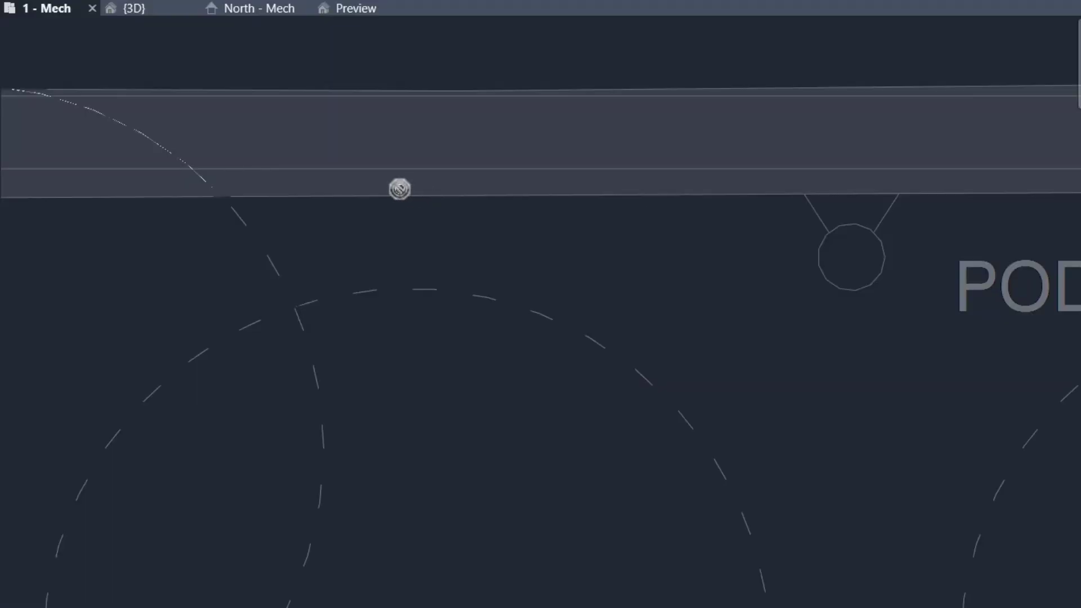
pyautogui.scroll(-3, 405, 178)
pyautogui.scroll(1, 398, 176)
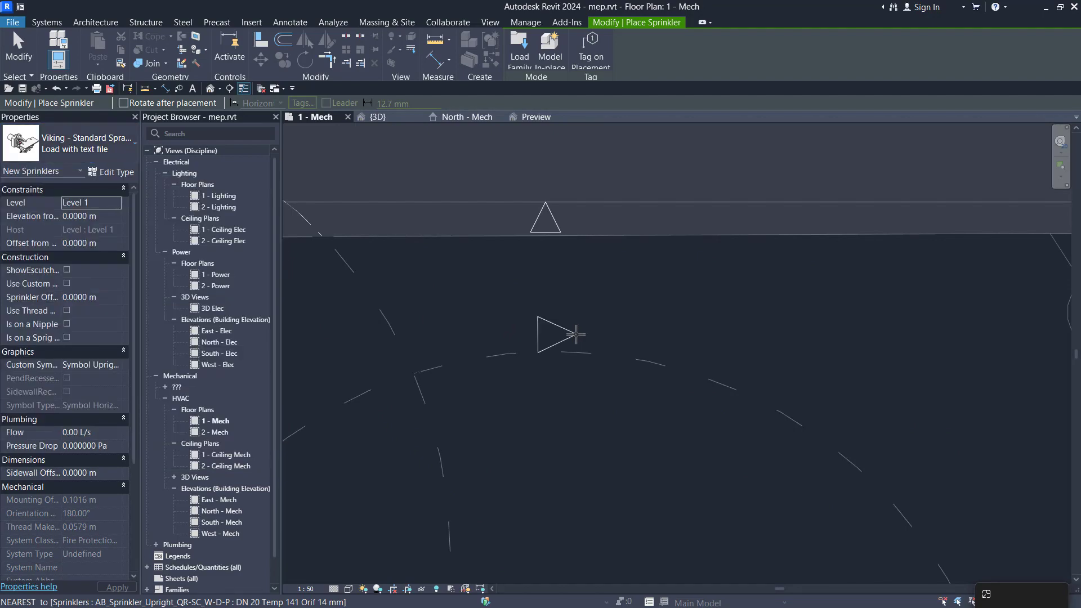
pyautogui.press('Escape')
pyautogui.press('Escape')
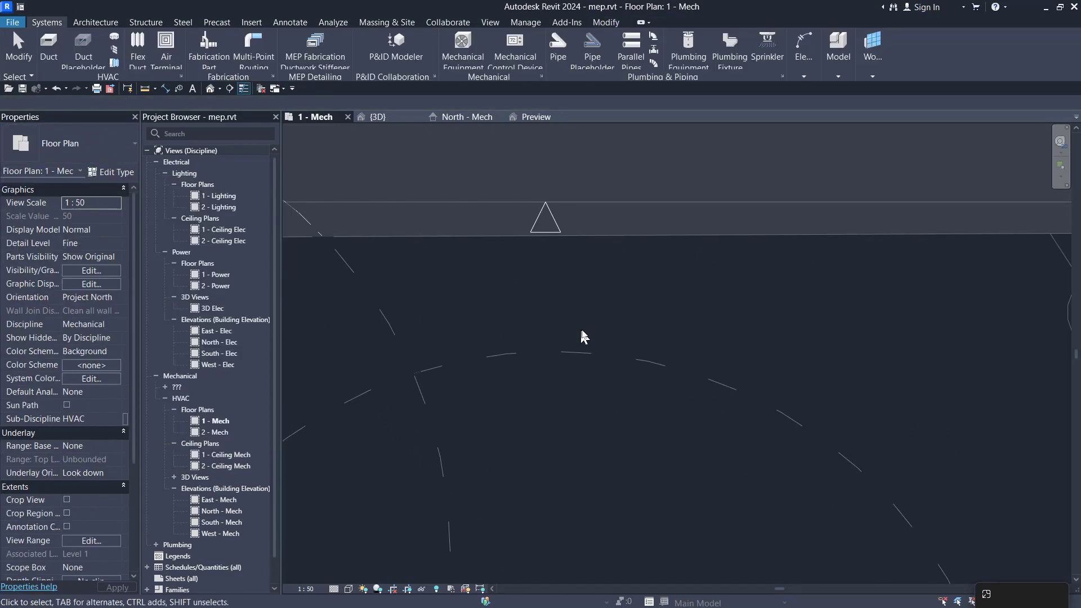
# Select the newly placed sprinklers around the first pendent sprinkler and isolate them in 3D with Selection Box.
pyautogui.scroll(-2, 678, 328)
pyautogui.scroll(-2, 542, 321)
pyautogui.moveTo(558, 345); pyautogui.dragTo(609, 261, button='middle')
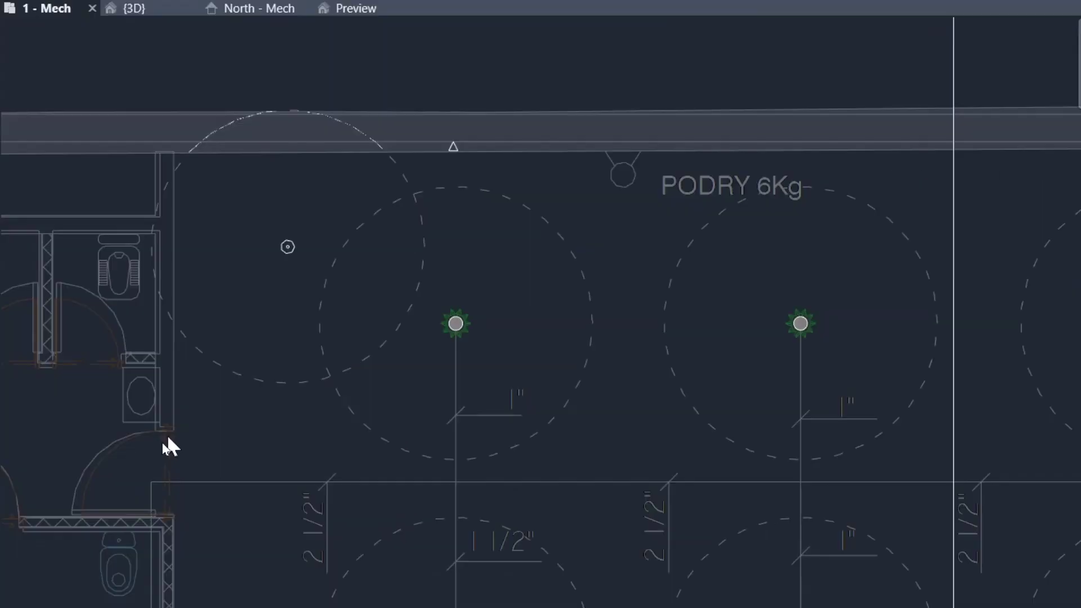
pyautogui.moveTo(392, 443); pyautogui.dragTo(673, 203)
pyautogui.moveTo(546, 133); pyautogui.dragTo(644, 68)
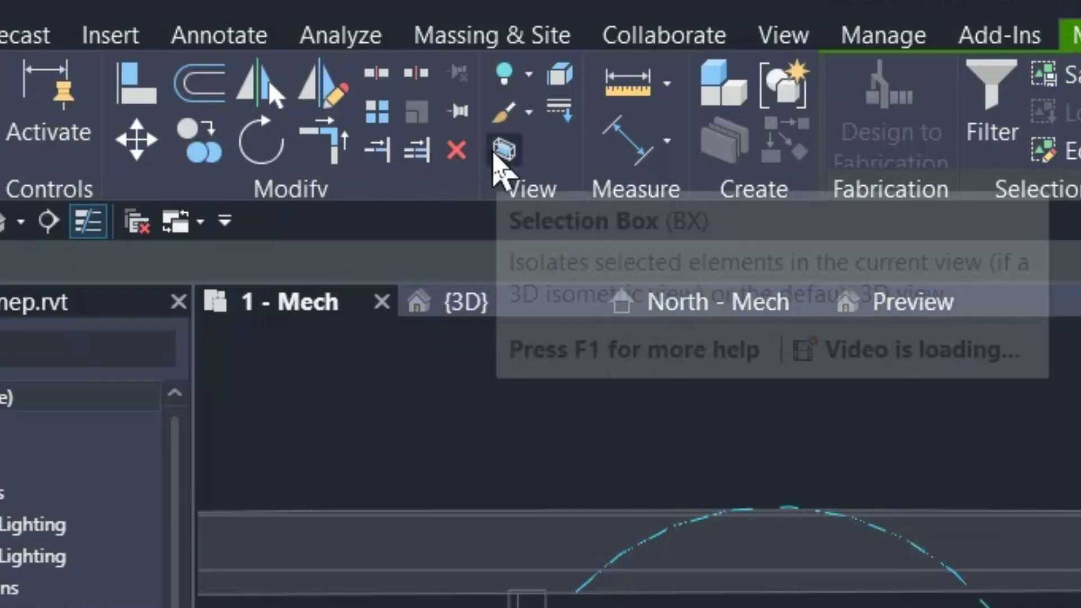
pyautogui.click(501, 151)
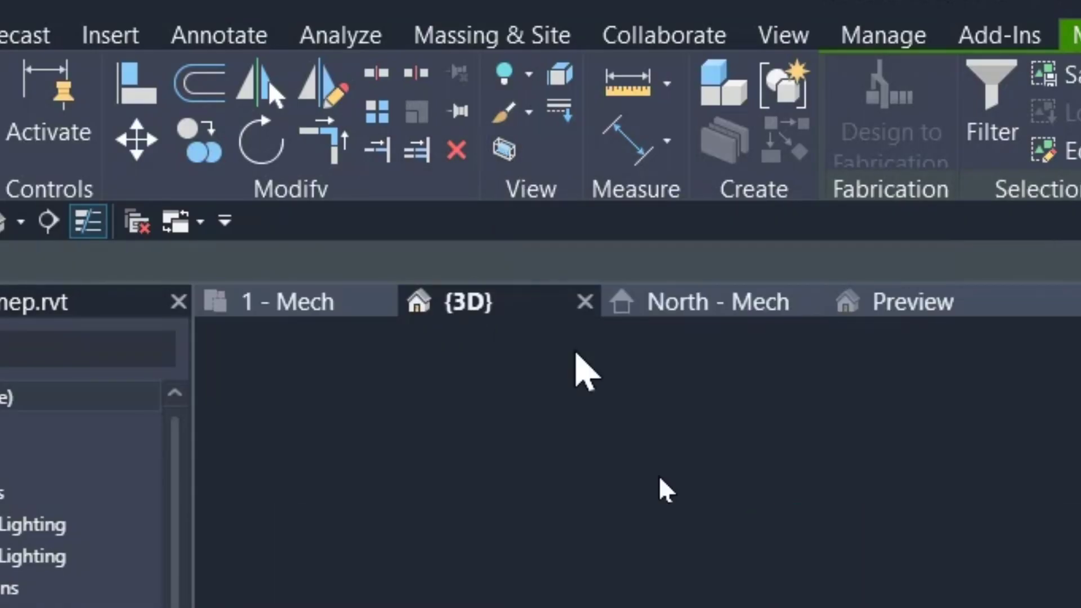
# Compare the upright, sidewall and pendent sprinklers in the isolated 3D view.
pyautogui.scroll(3, 590, 281)
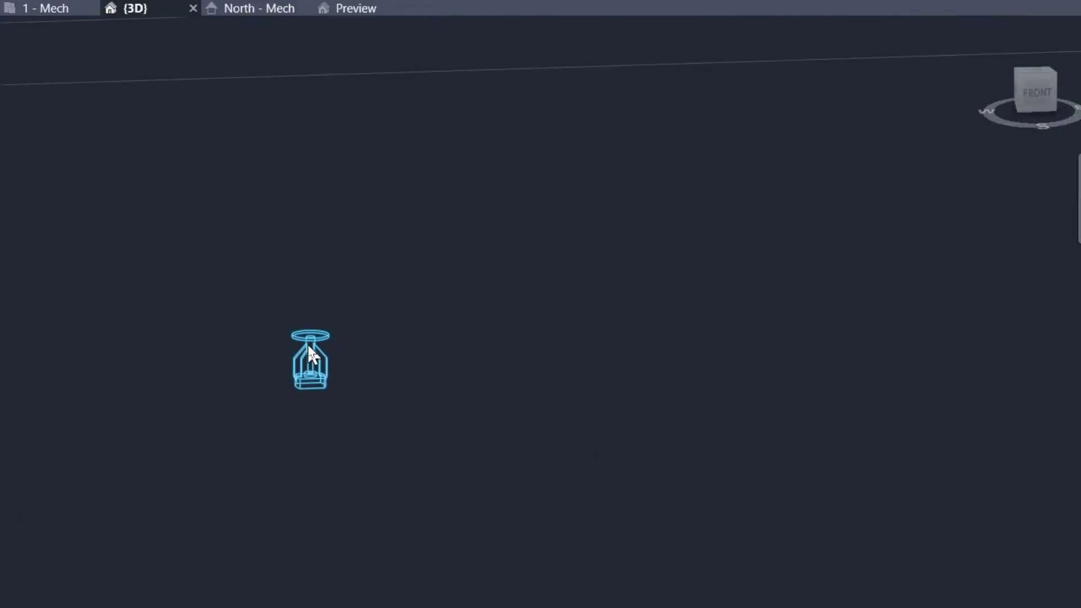
pyautogui.scroll(-3, 307, 344)
pyautogui.keyDown('shift'); pyautogui.moveTo(308, 343); pyautogui.dragTo(521, 412, button='middle'); pyautogui.keyUp('shift')
pyautogui.scroll(-3, 782, 388)
pyautogui.scroll(2, 573, 383)
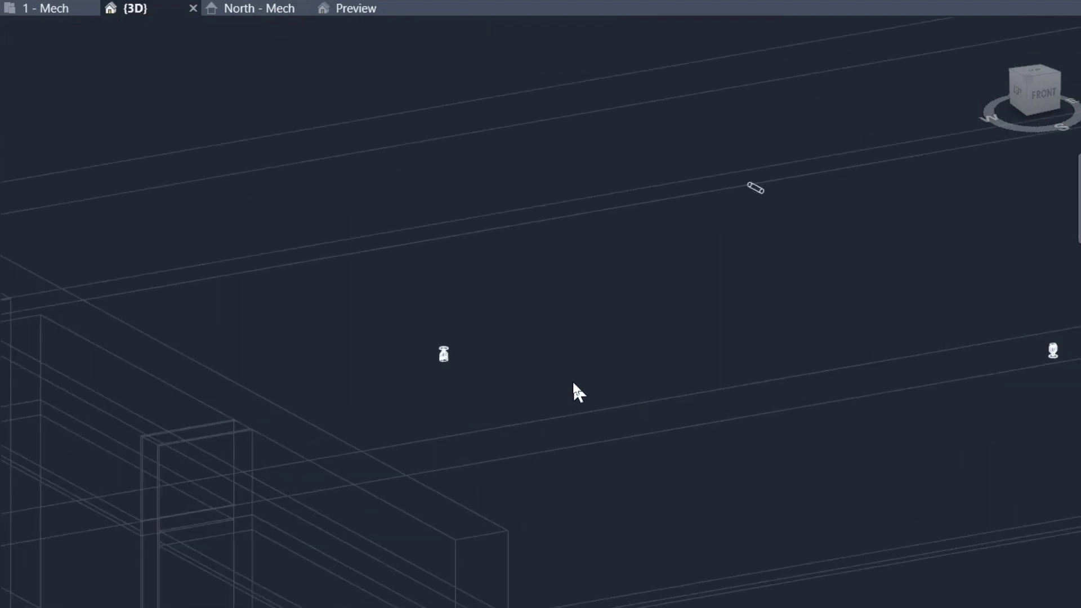
# Inspect the horizontal sidewall sprinkler up close in the 3D view and delete it.
pyautogui.moveTo(832, 304); pyautogui.dragTo(867, 405, button='middle')
pyautogui.scroll(3, 759, 189)
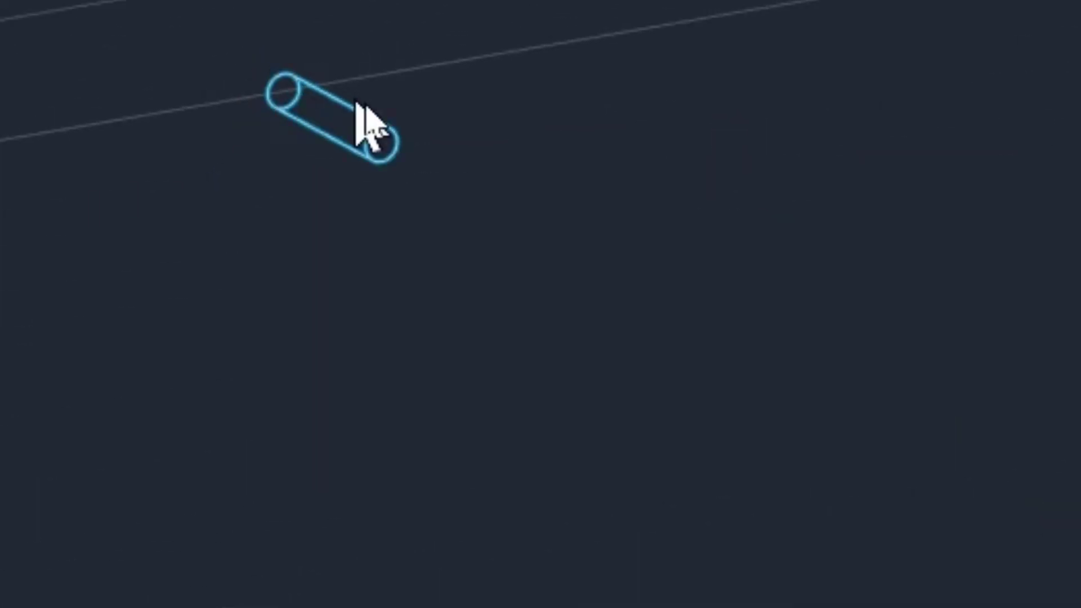
pyautogui.click(342, 586)
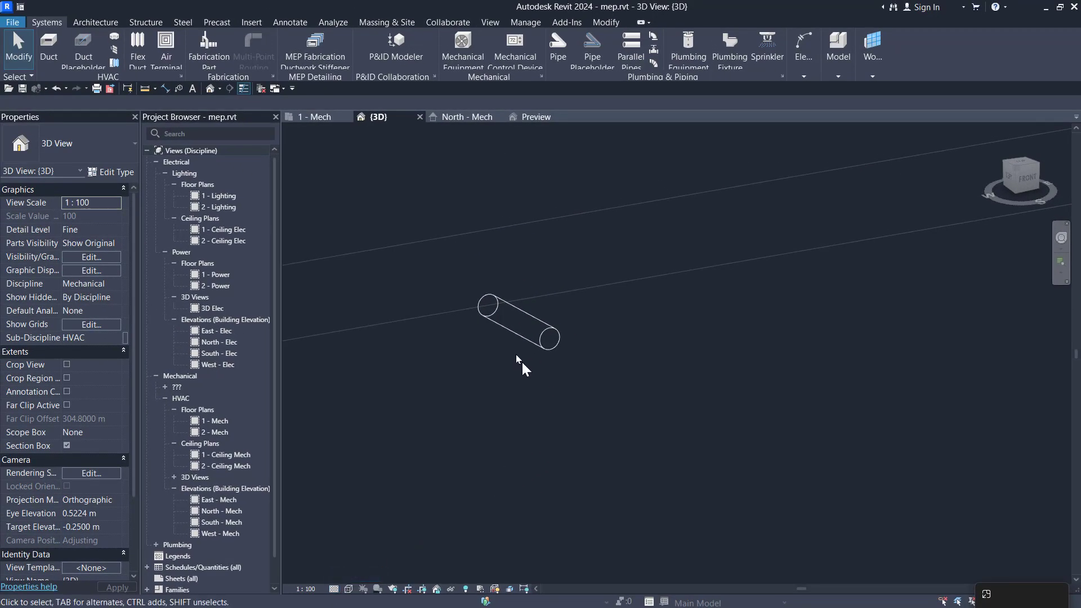
pyautogui.click(519, 337)
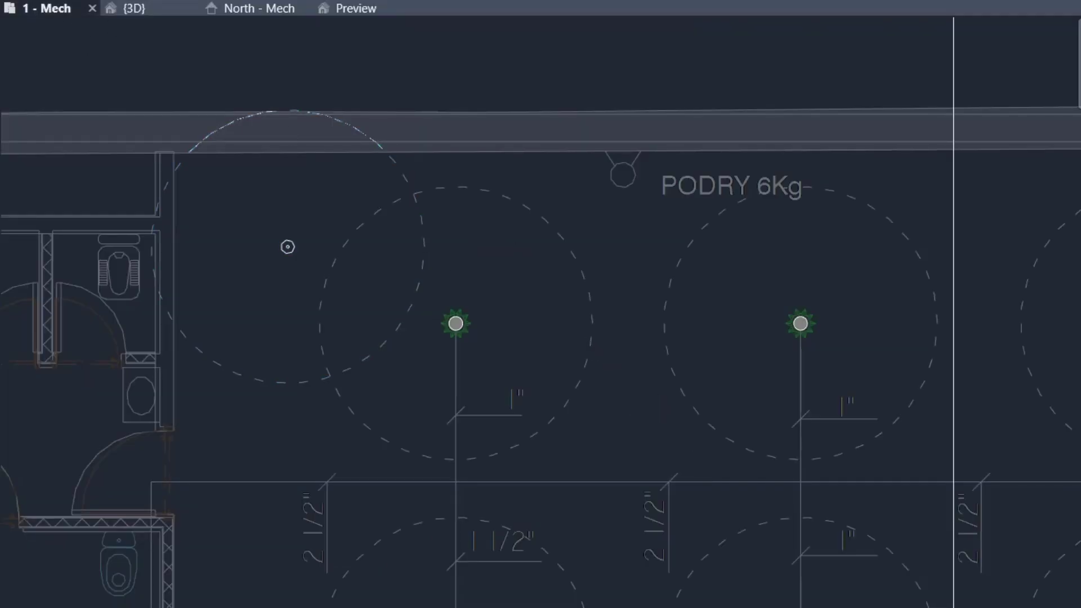
# In the 1 - Mech plan, place a Viking standard spray sprinkler, type Load with text file, on the outer wall's inner face near the first pendent sprinkler.
pyautogui.scroll(2, 375, 200)
pyautogui.moveTo(374, 200); pyautogui.dragTo(291, 247, button='middle')
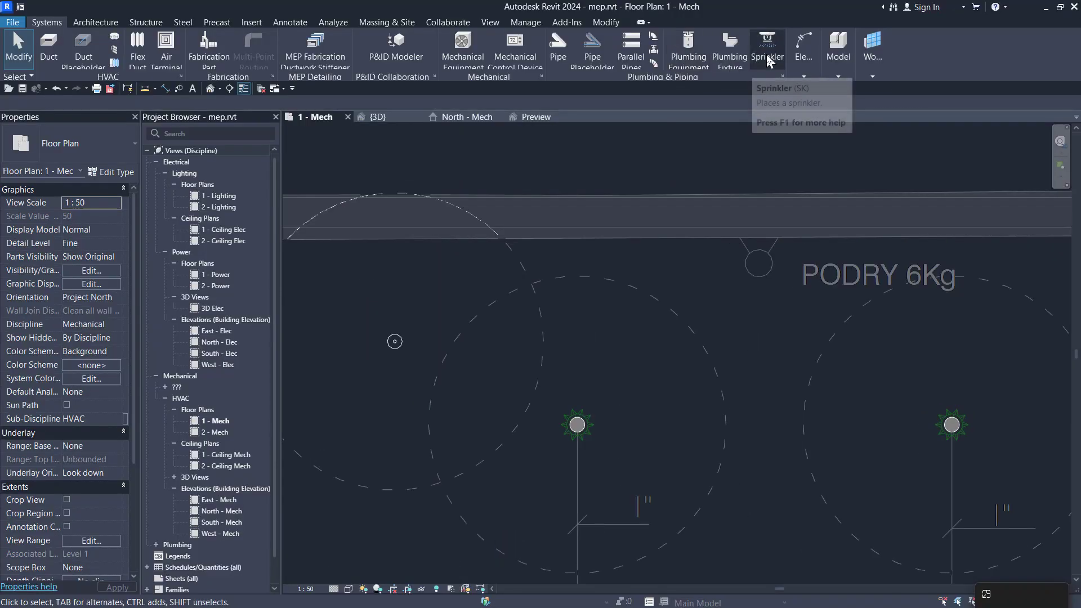
pyautogui.click(767, 60)
pyautogui.click(67, 141)
pyautogui.click(101, 287)
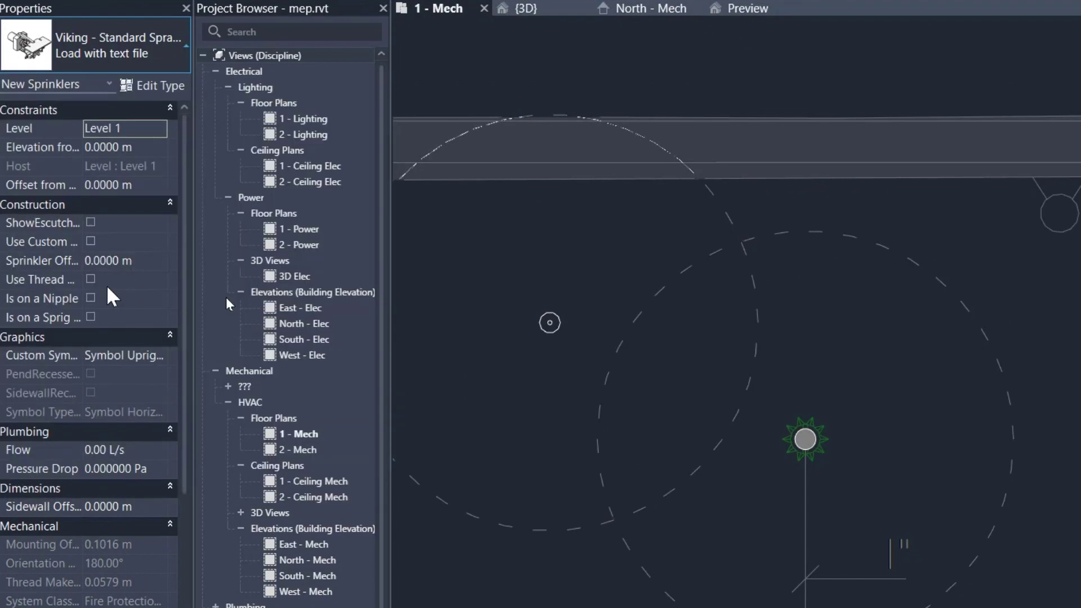
pyautogui.scroll(4, 765, 183)
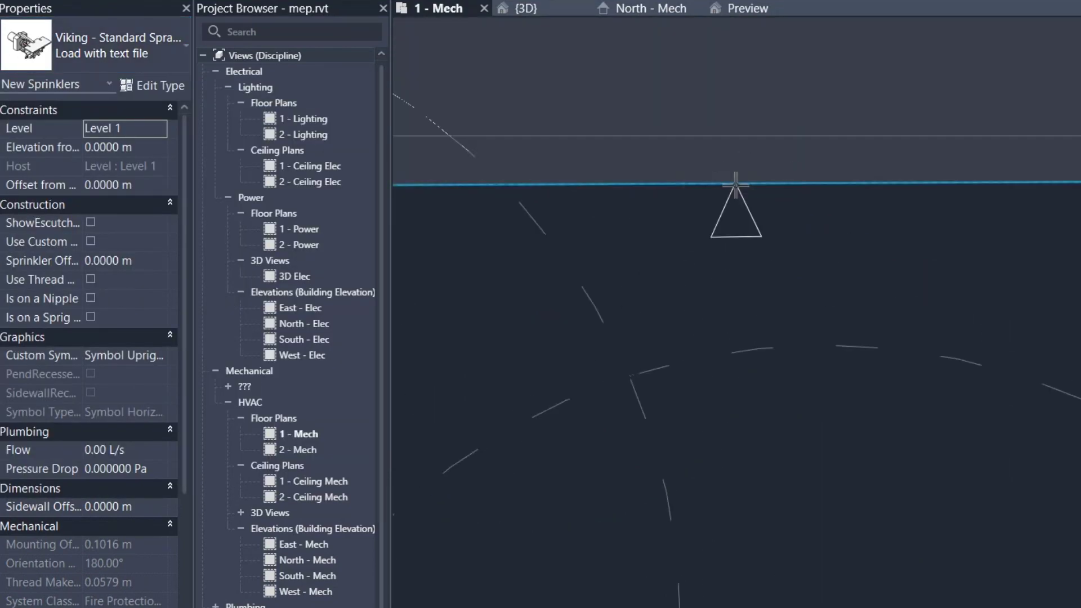
pyautogui.press('Escape')
pyautogui.scroll(-4, 731, 242)
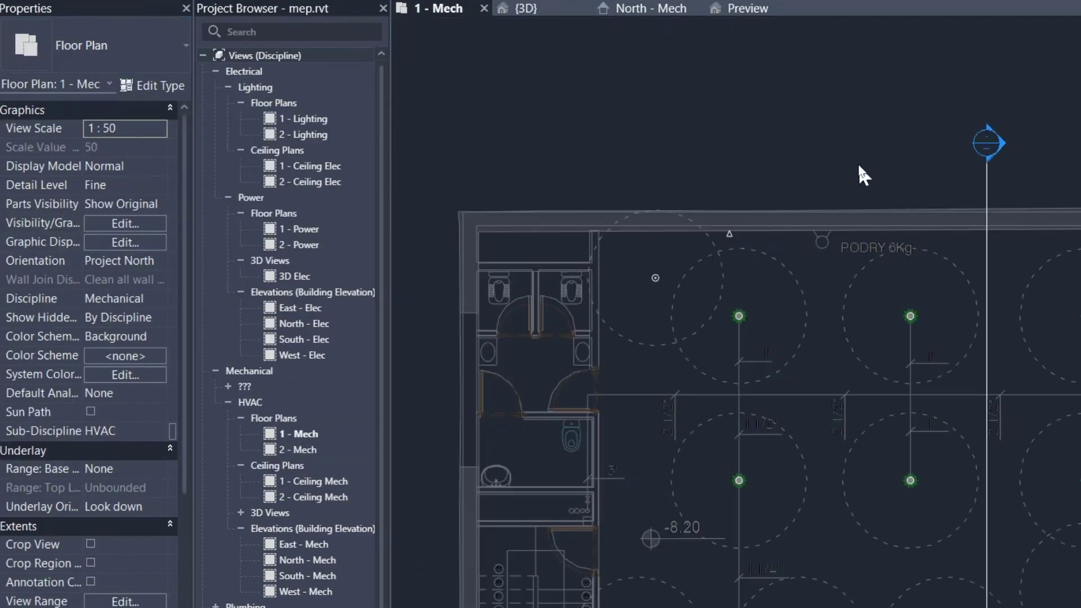
# Select the sprinklers around the first pendent, isolate them in 3D, and examine the Viking sidewall sprinkler up close with shading.
pyautogui.moveTo(624, 310); pyautogui.dragTo(624, 309)
pyautogui.click(525, 8)
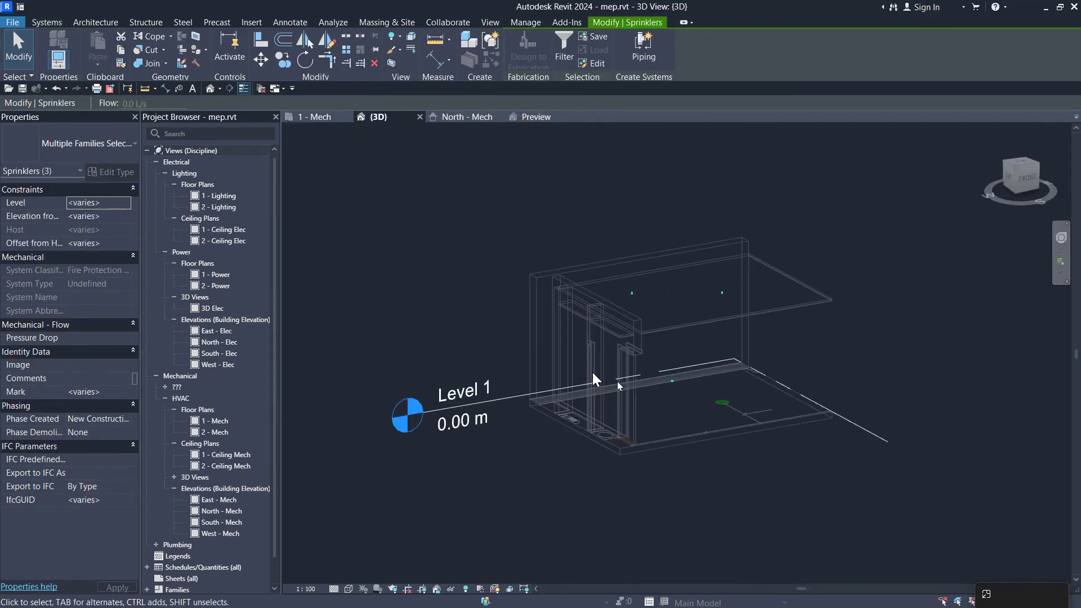
pyautogui.press('Escape')
pyautogui.scroll(5, 607, 411)
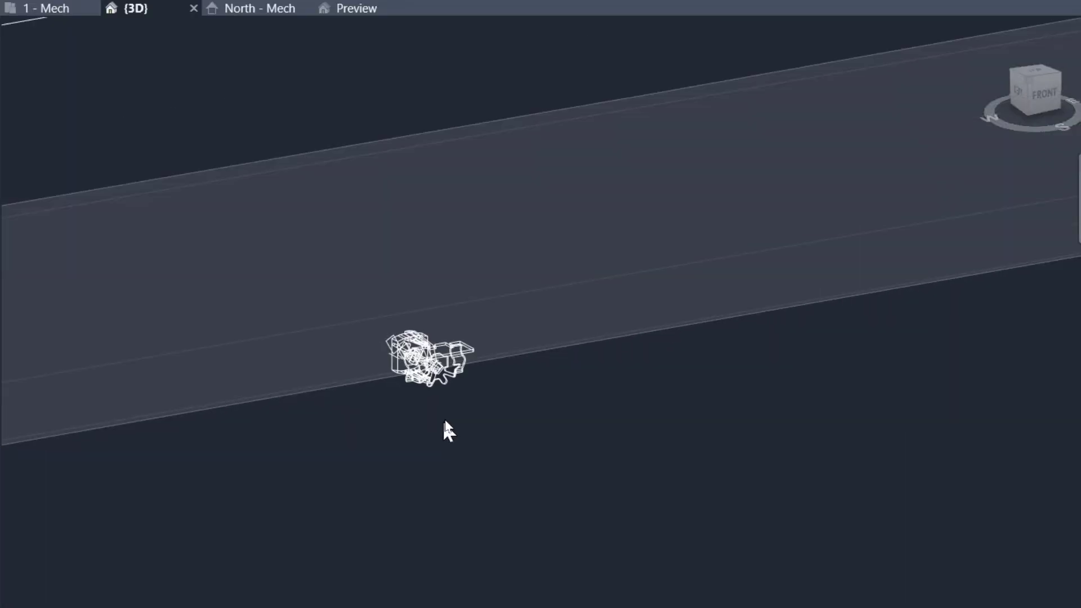
pyautogui.click(604, 370)
pyautogui.scroll(6, 434, 392)
pyautogui.click(407, 433)
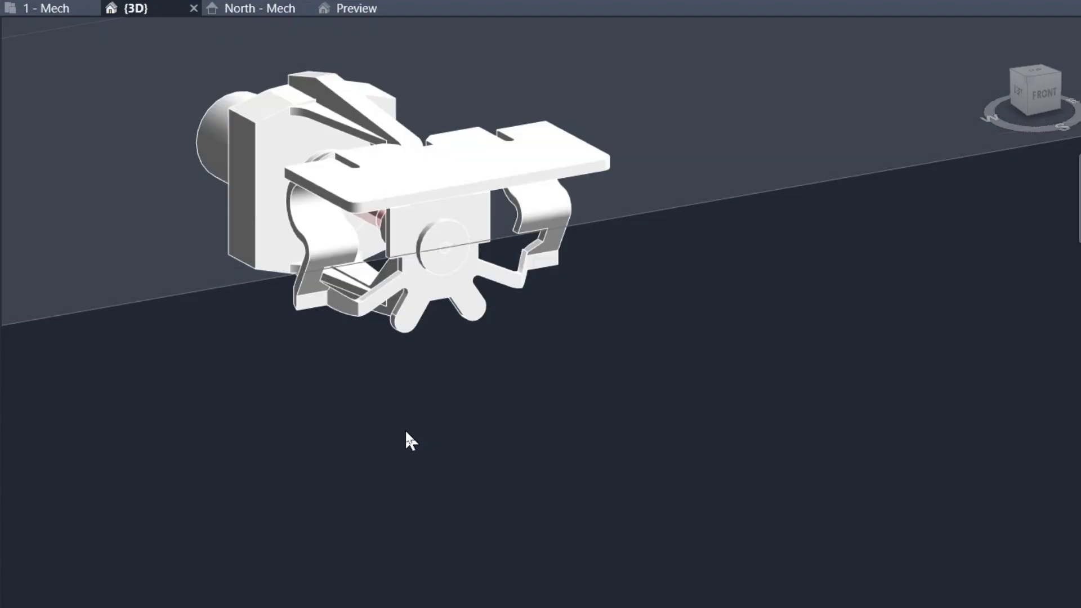
# View the Viking sidewall sprinkler from another angle and delete it from the wall.
pyautogui.scroll(-2, 435, 393)
pyautogui.keyDown('shift'); pyautogui.moveTo(436, 397); pyautogui.dragTo(404, 460, button='middle'); pyautogui.keyUp('shift')
pyautogui.scroll(-5, 501, 353)
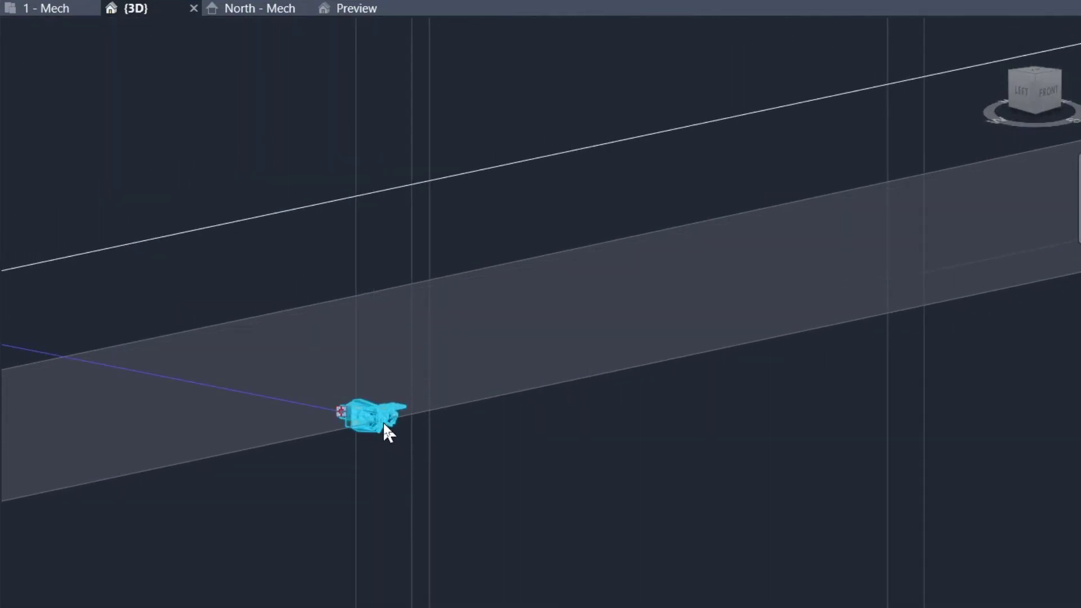
pyautogui.scroll(-6, 357, 404)
pyautogui.moveTo(455, 375); pyautogui.dragTo(380, 472, button='middle')
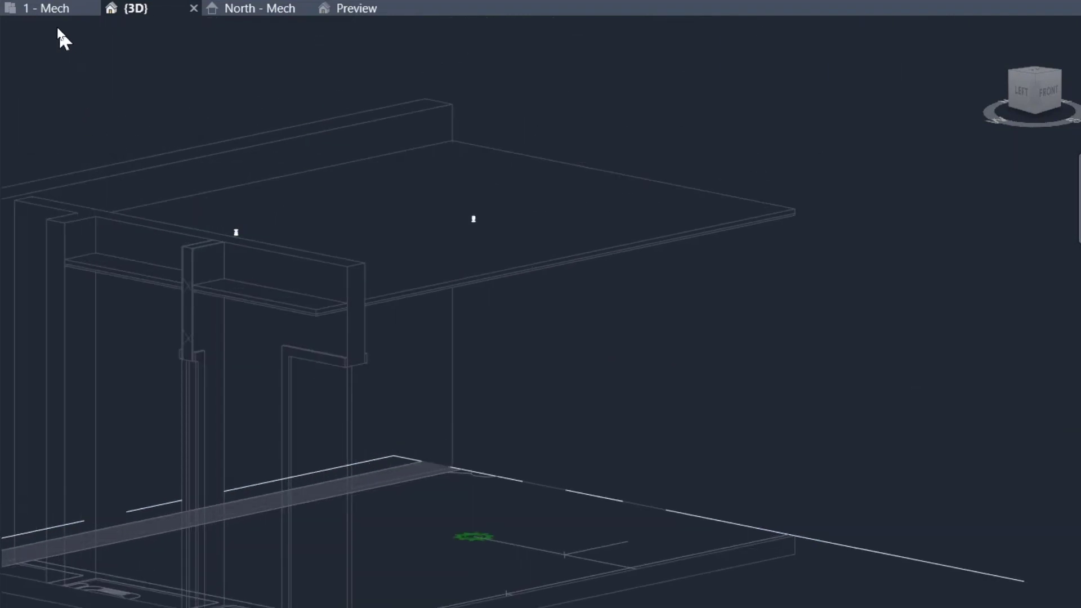
# In the 1 - Mech plan, move the upright sprinkler into the gap between the first two pendent sprinklers of the upper row.
pyautogui.click(45, 8)
pyautogui.scroll(5, 375, 290)
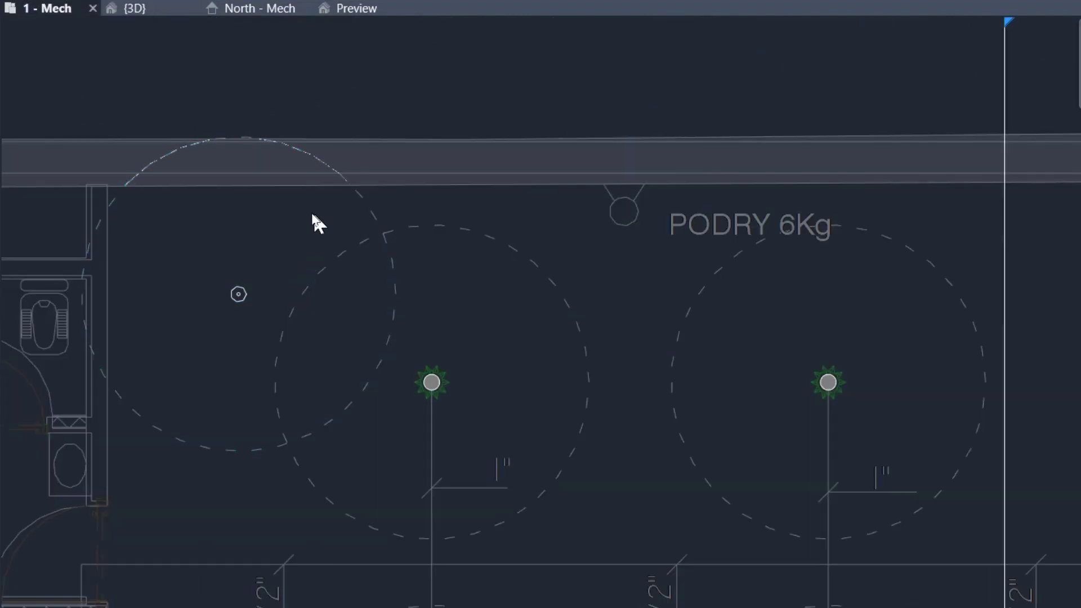
pyautogui.click(352, 193)
pyautogui.scroll(-4, 363, 222)
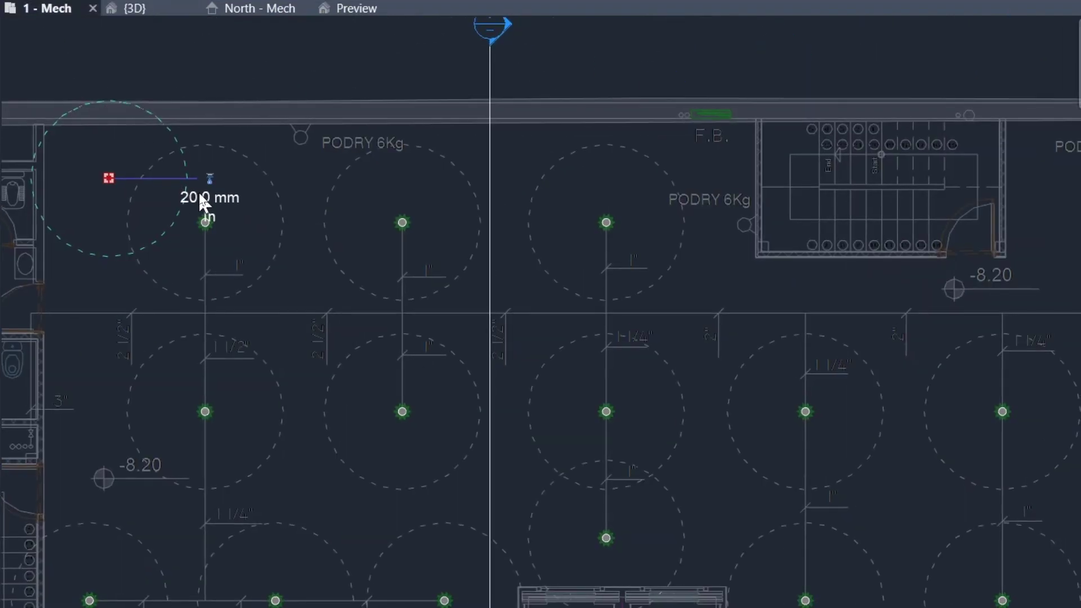
pyautogui.scroll(4, 185, 174)
pyautogui.moveTo(195, 135); pyautogui.dragTo(634, 244)
# Align the upright sprinkler with the upper pendent row and copy it into the neighbouring gaps between pendents.
pyautogui.scroll(6, 261, 297)
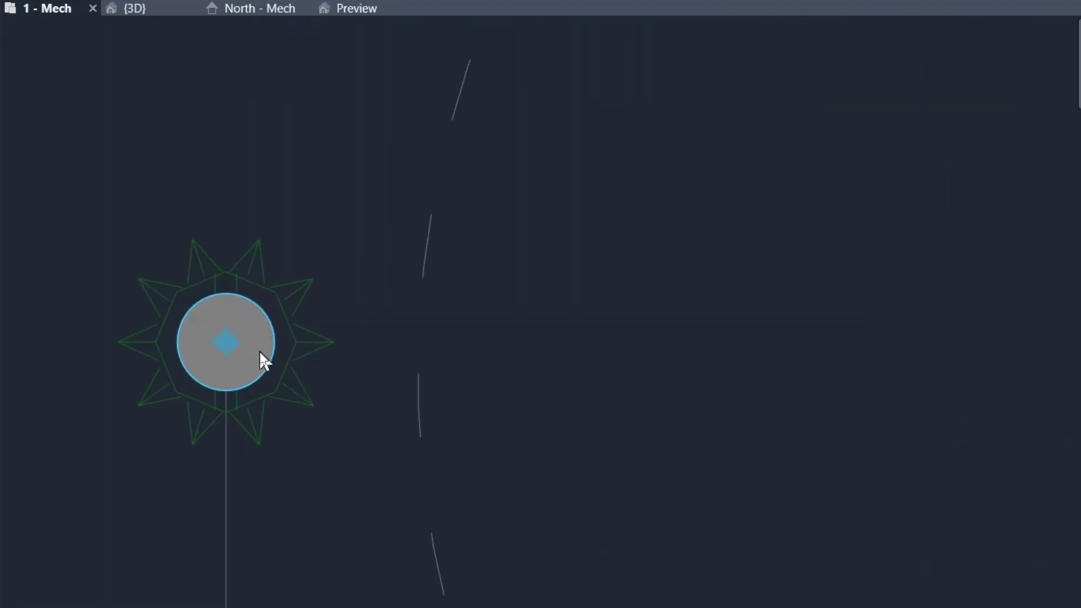
pyautogui.press('a')
pyautogui.press('l')
pyautogui.scroll(-5, 533, 389)
pyautogui.scroll(6, 506, 327)
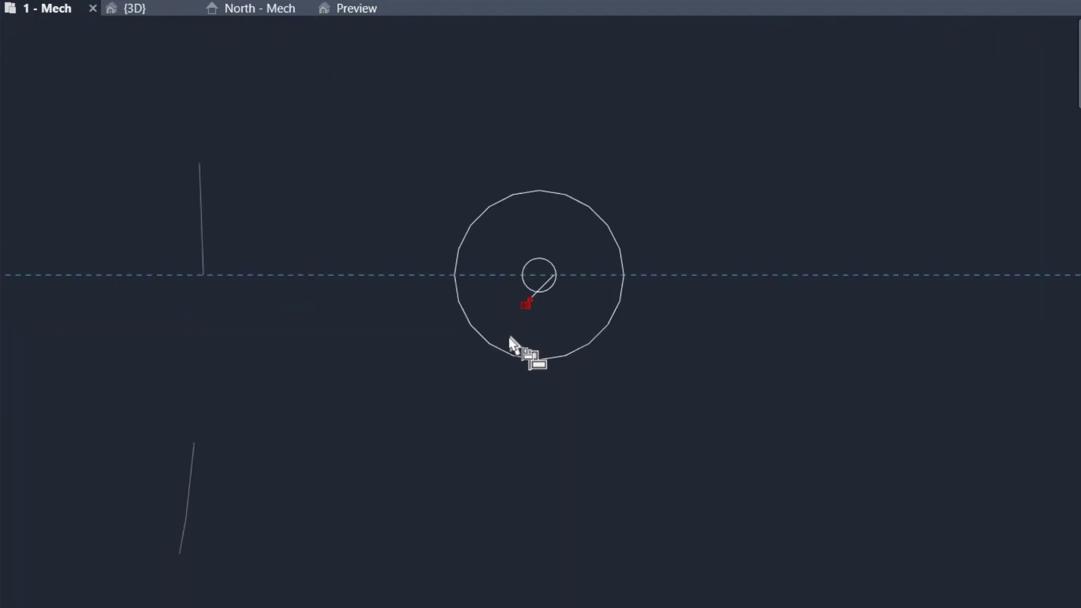
pyautogui.scroll(-5, 515, 366)
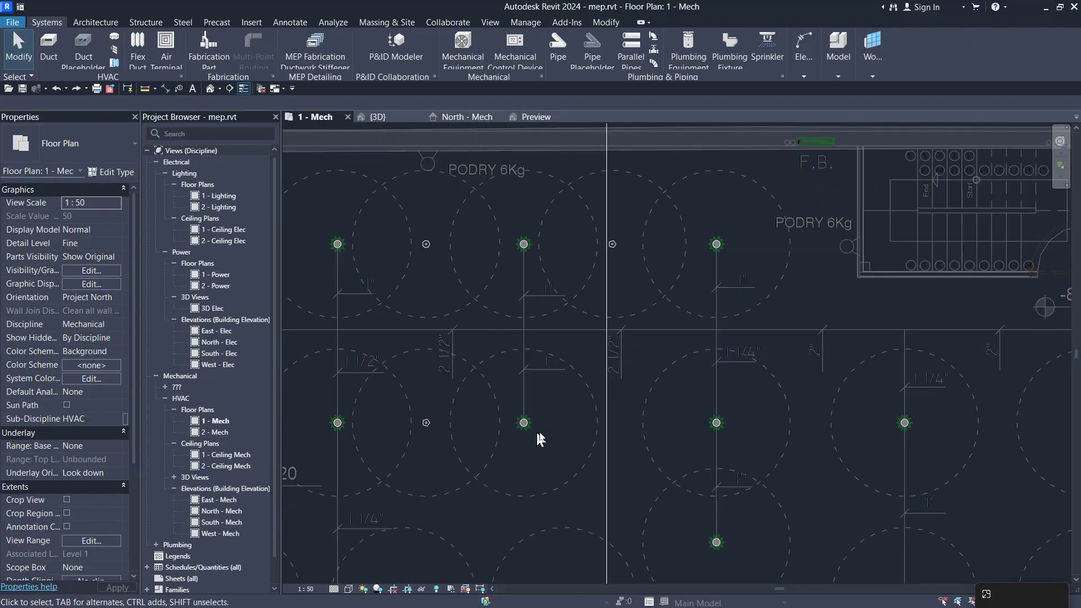
pyautogui.scroll(6, 368, 446)
pyautogui.scroll(-5, 546, 429)
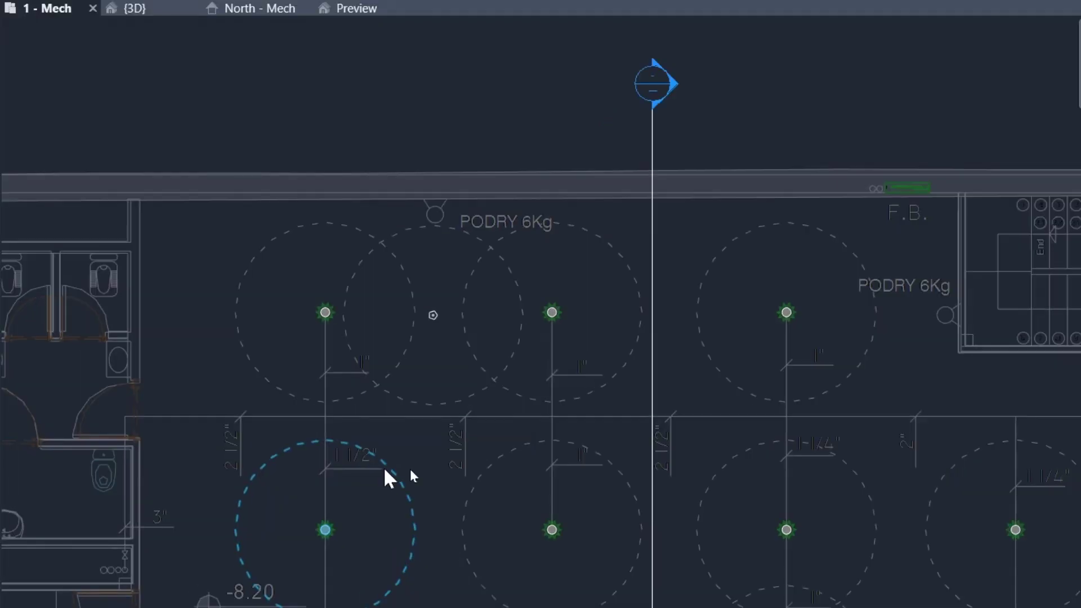
# Move the upright sprinkler onto the intersection of the first branch line and the horizontal main.
pyautogui.moveTo(385, 470); pyautogui.dragTo(420, 365, button='middle')
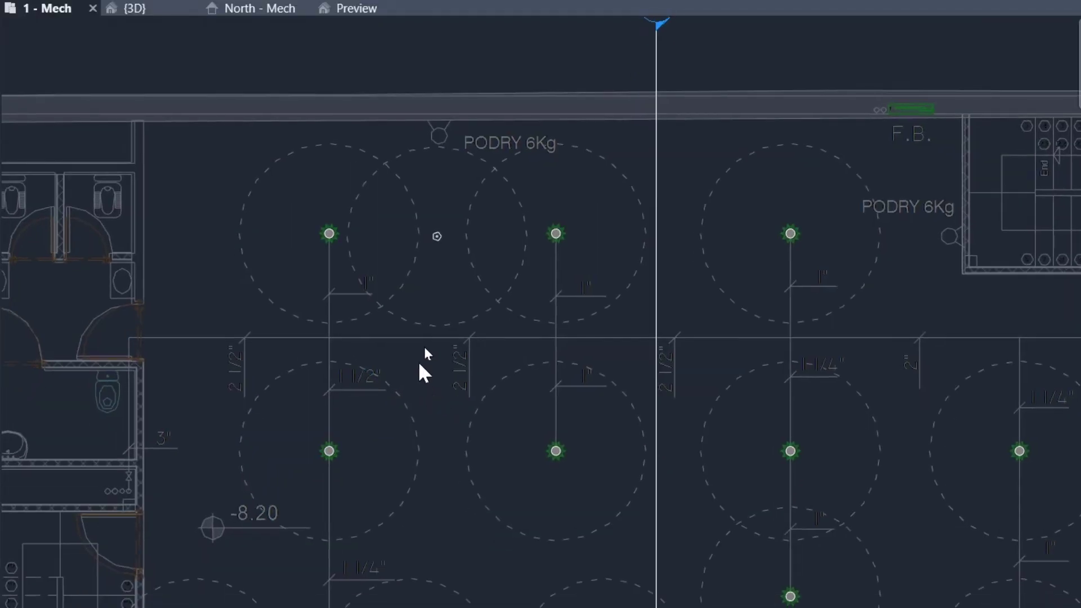
pyautogui.click(457, 323)
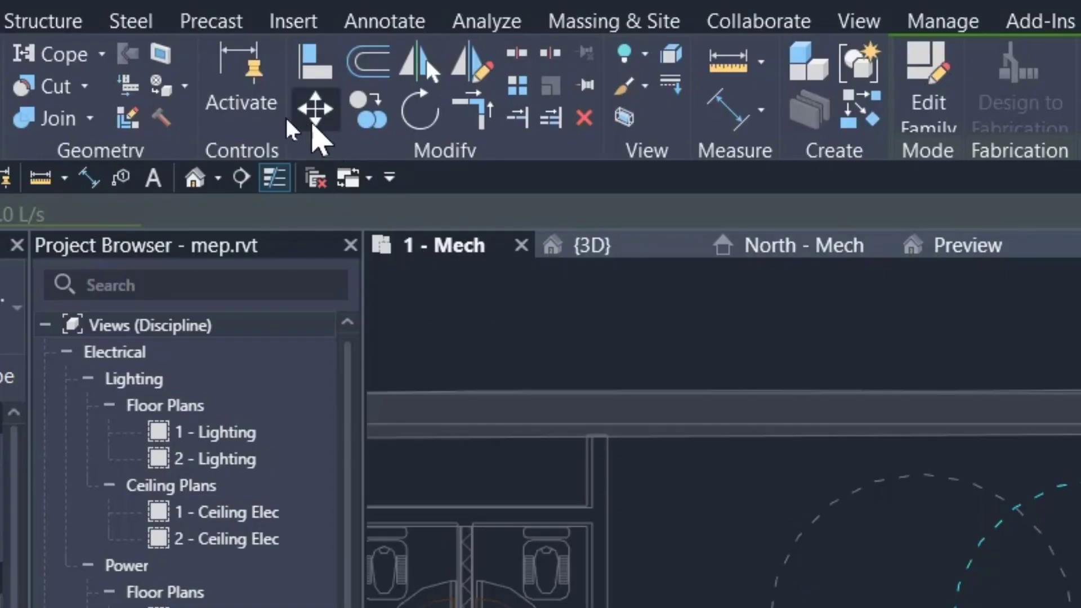
pyautogui.click(313, 115)
pyautogui.scroll(8, 439, 238)
pyautogui.click(368, 202)
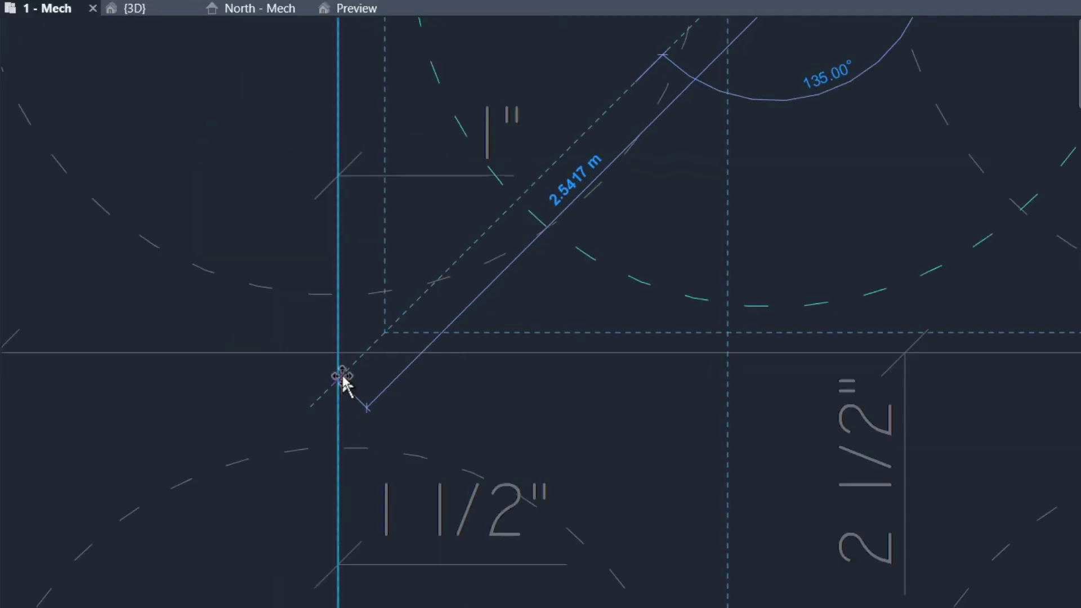
pyautogui.click(340, 376)
pyautogui.scroll(-5, 375, 430)
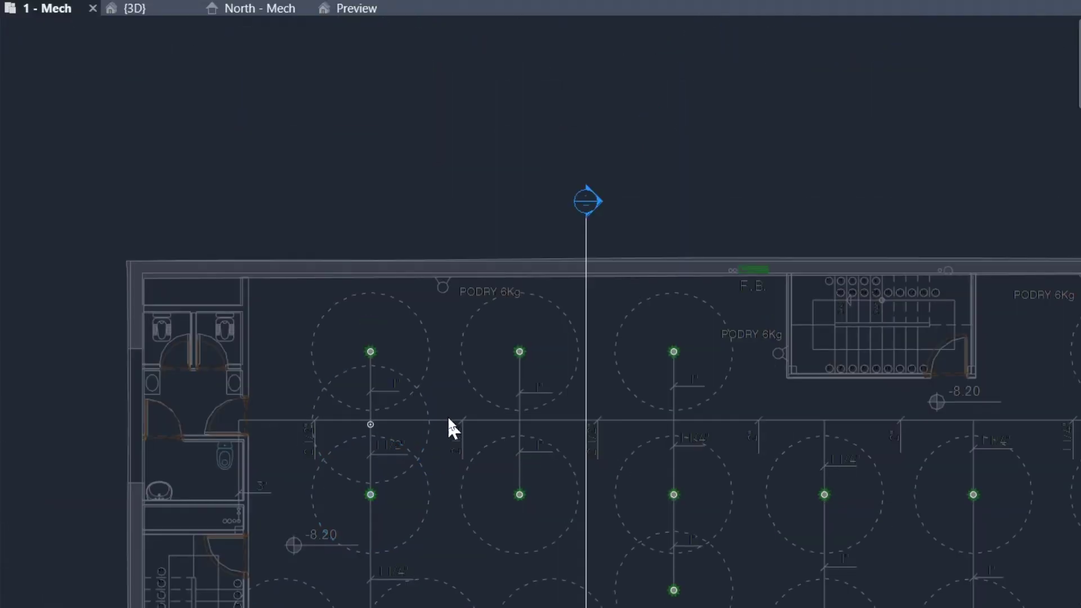
# Copy the upright sprinkler to the main's intersections with the second and third branch lines, using matching points on the pendent symbols.
pyautogui.click(432, 415)
pyautogui.click(367, 110)
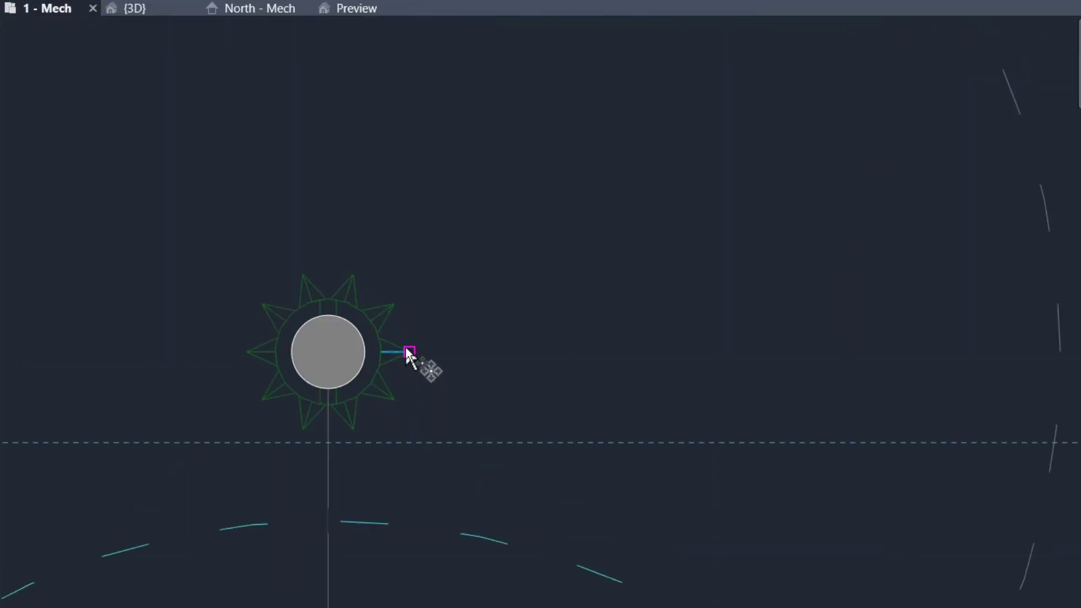
pyautogui.scroll(-5, 621, 474)
pyautogui.moveTo(755, 491); pyautogui.dragTo(361, 425, button='middle')
pyautogui.scroll(6, 490, 395)
pyautogui.click(531, 338)
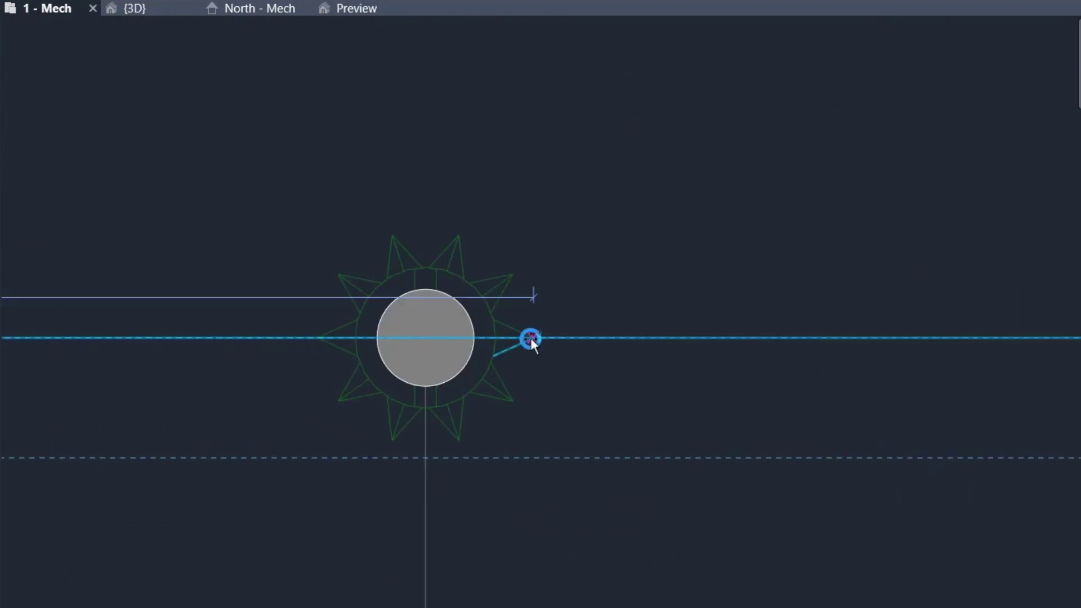
pyautogui.scroll(-3, 609, 522)
pyautogui.scroll(-4, 614, 517)
pyautogui.scroll(4, 579, 403)
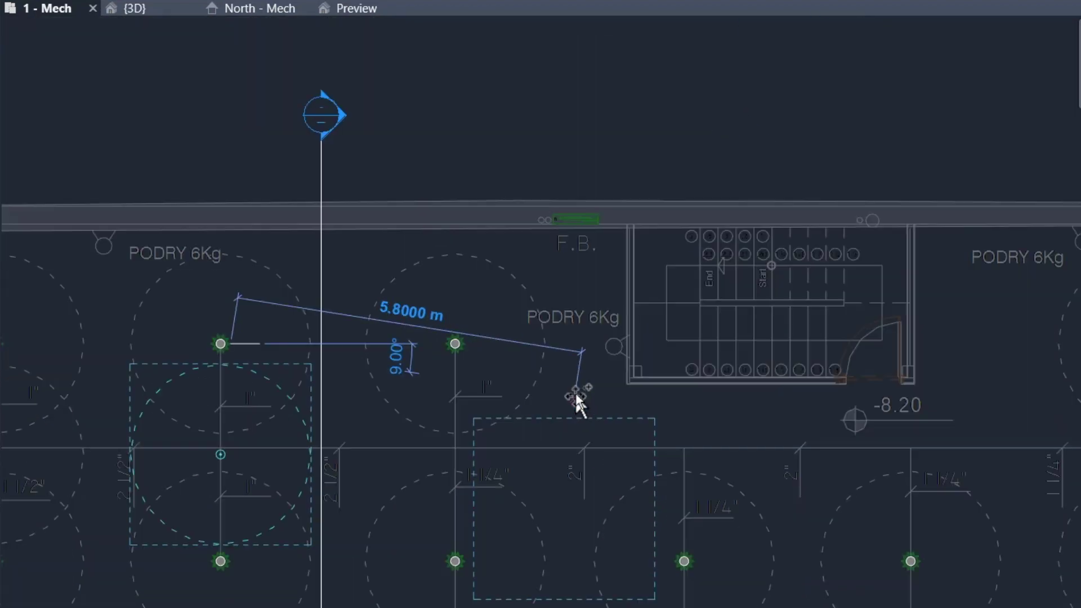
pyautogui.scroll(3, 397, 316)
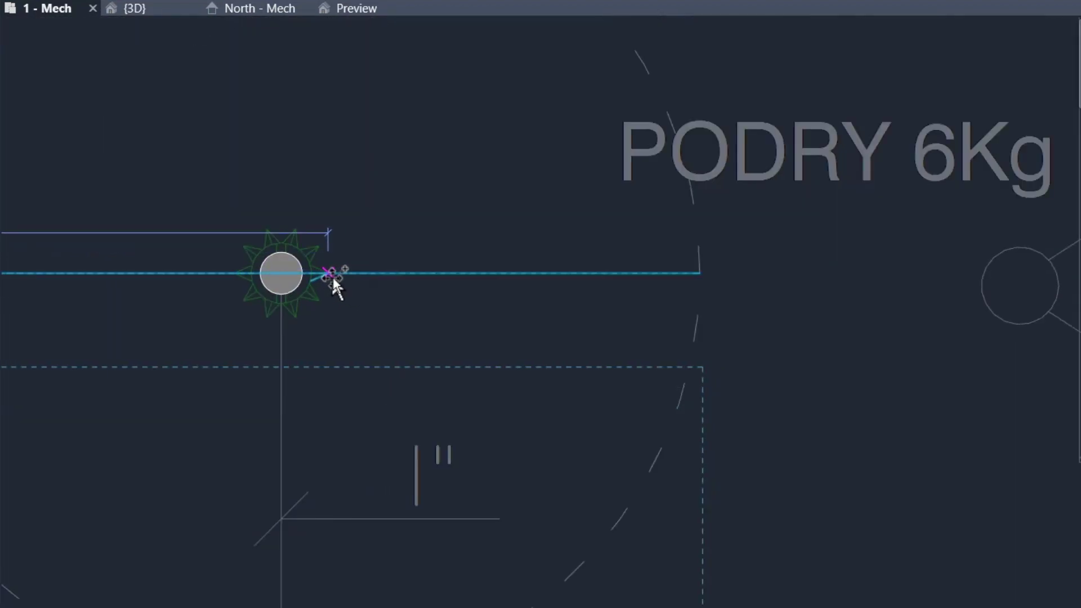
pyautogui.click(330, 273)
# Copy the upright sprinkler below the second-row pendent on the fourth branch line across to the neighbouring branch line.
pyautogui.scroll(-5, 520, 495)
pyautogui.moveTo(710, 526); pyautogui.dragTo(732, 401, button='middle')
pyautogui.moveTo(777, 457); pyautogui.dragTo(591, 477, button='middle')
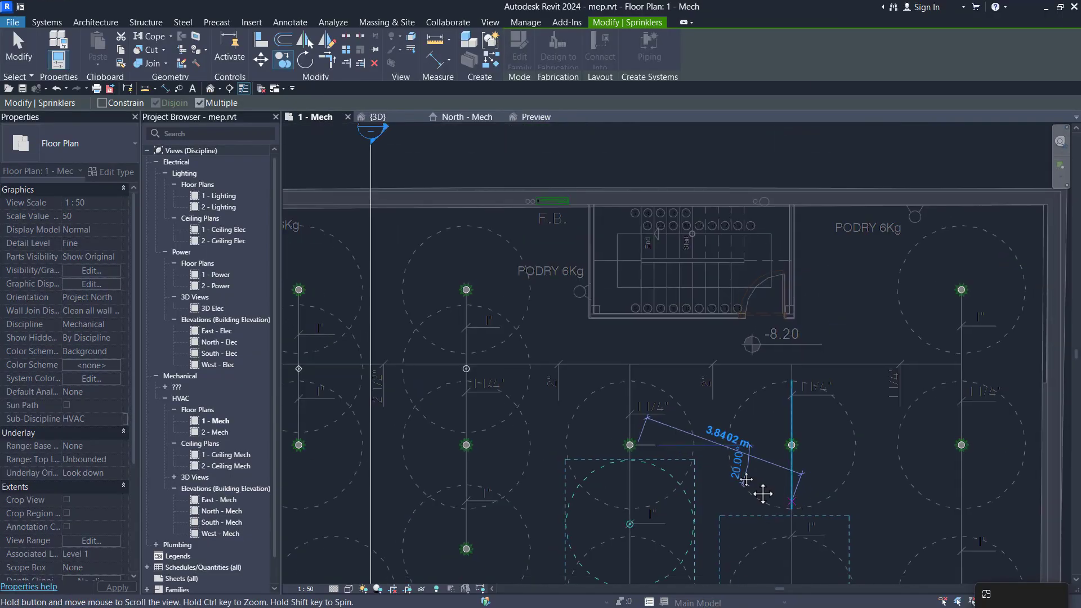
pyautogui.moveTo(707, 454); pyautogui.dragTo(562, 465, button='middle')
pyautogui.scroll(5, 610, 354)
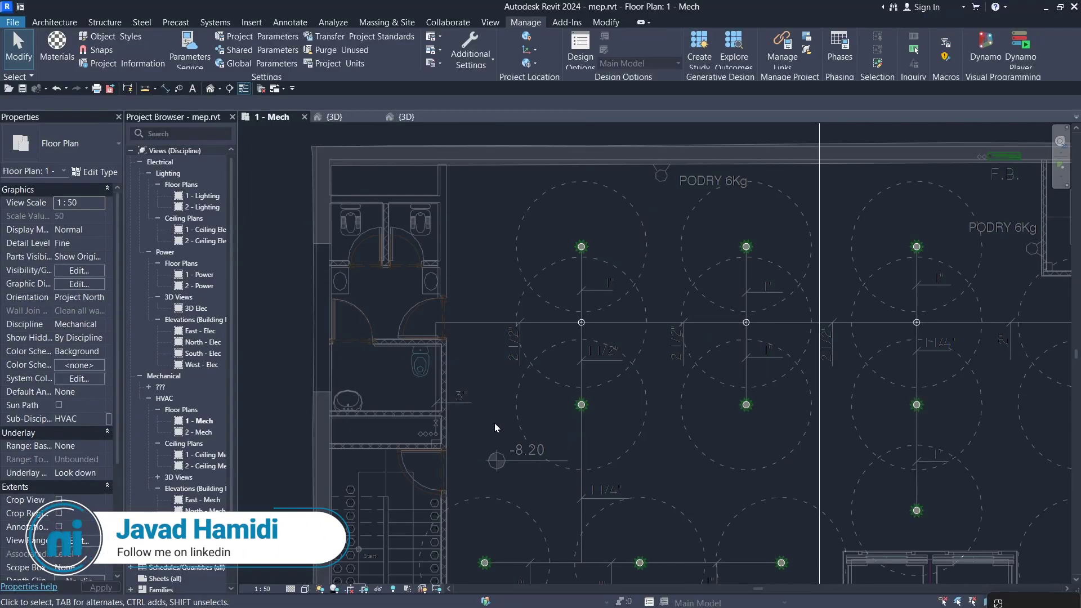
# Examine the main pipe's route beside the restrooms and check the pipe type offered by the Pipe command.
pyautogui.scroll(3, 389, 316)
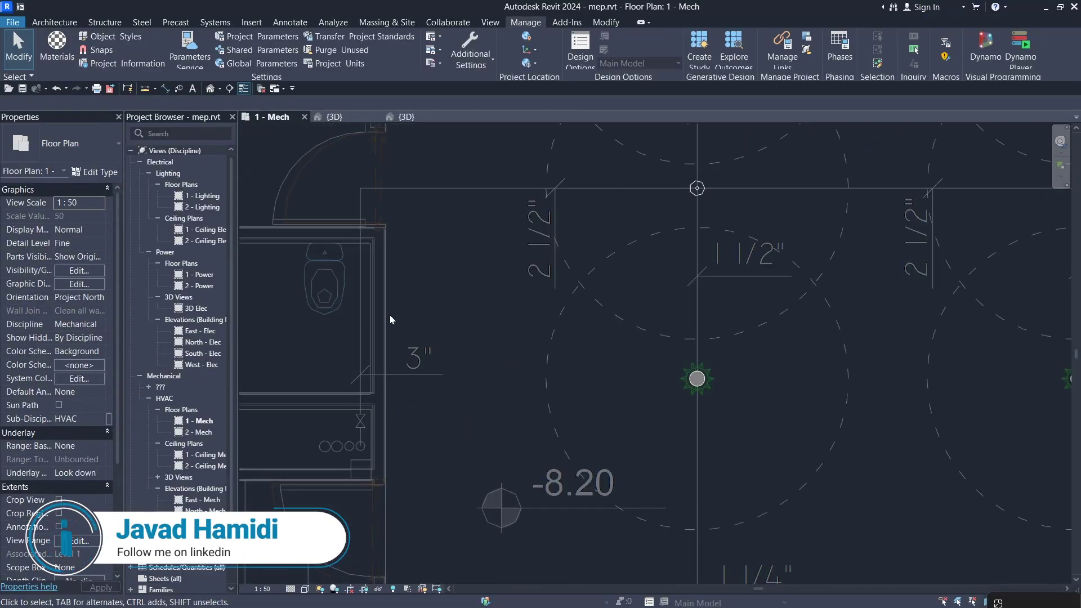
pyautogui.scroll(-4, 519, 451)
pyautogui.scroll(1, 505, 357)
pyautogui.scroll(2, 505, 357)
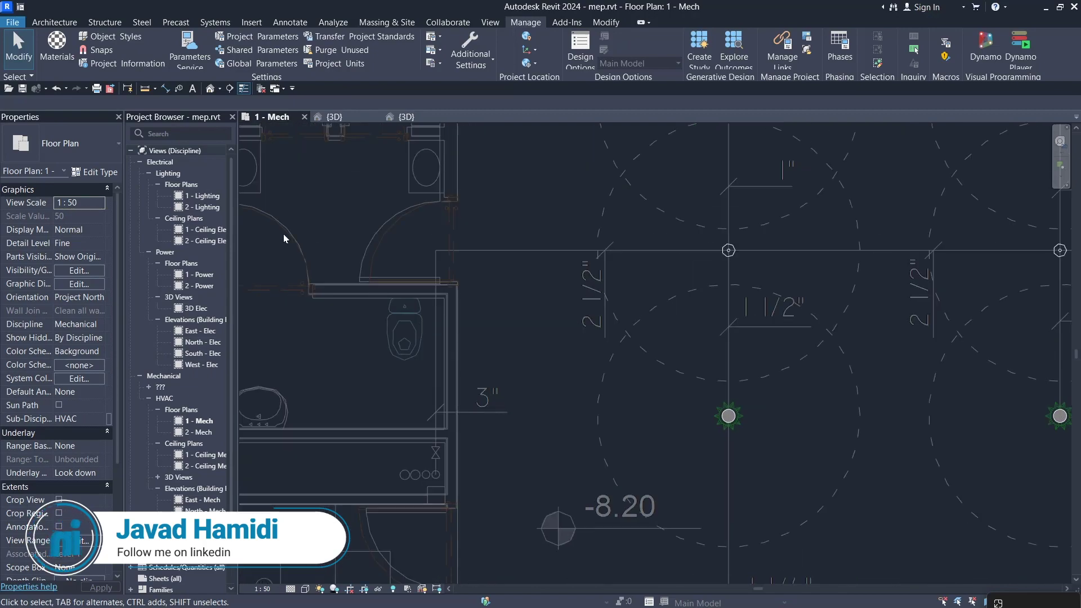
pyautogui.click(215, 22)
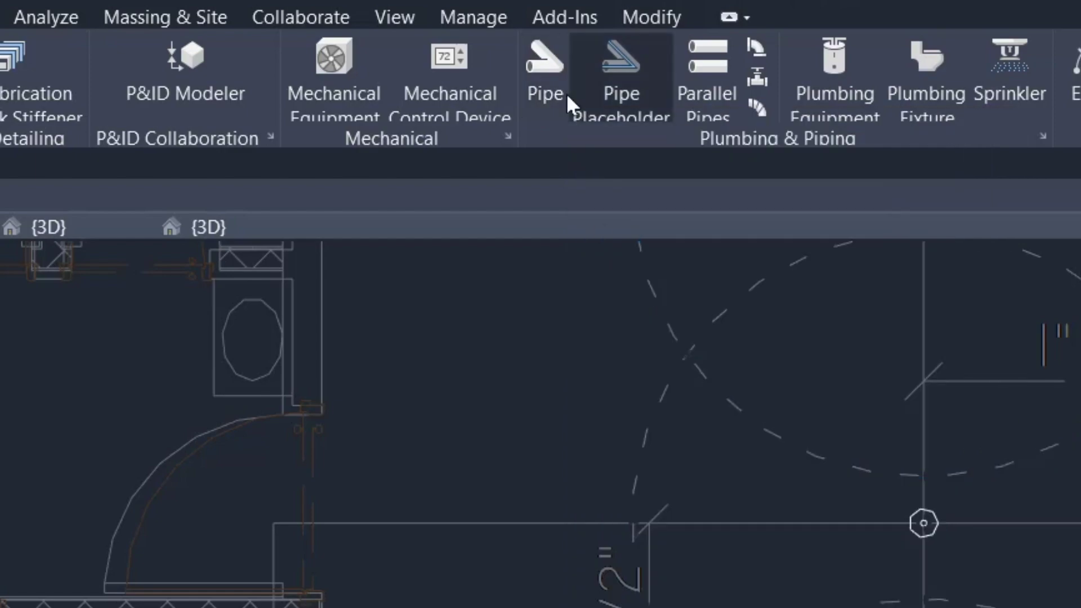
pyautogui.click(559, 93)
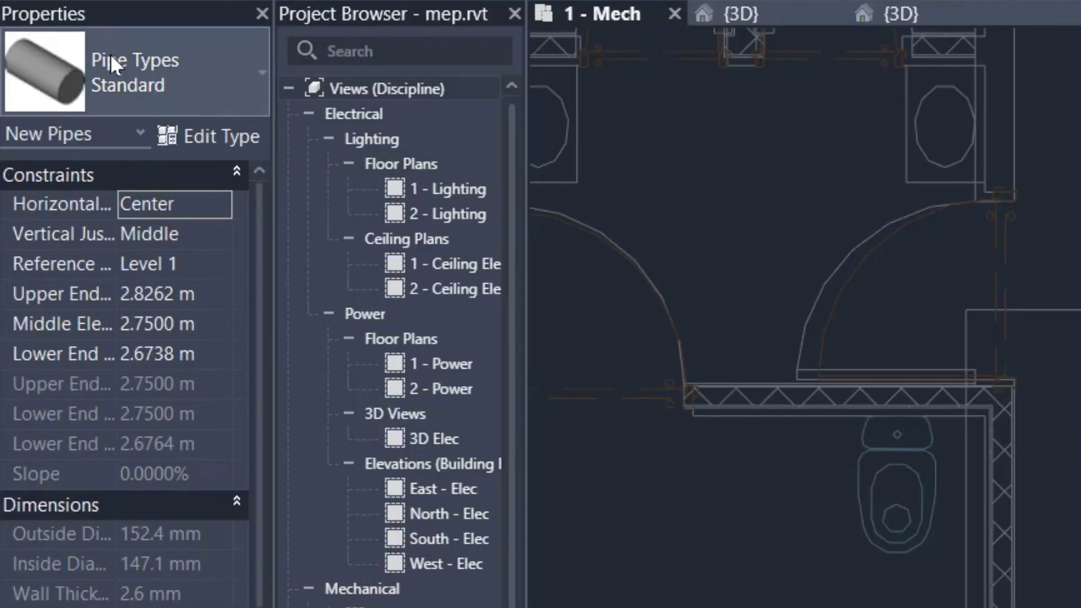
pyautogui.click(110, 59)
pyautogui.press('Escape')
pyautogui.press('Escape')
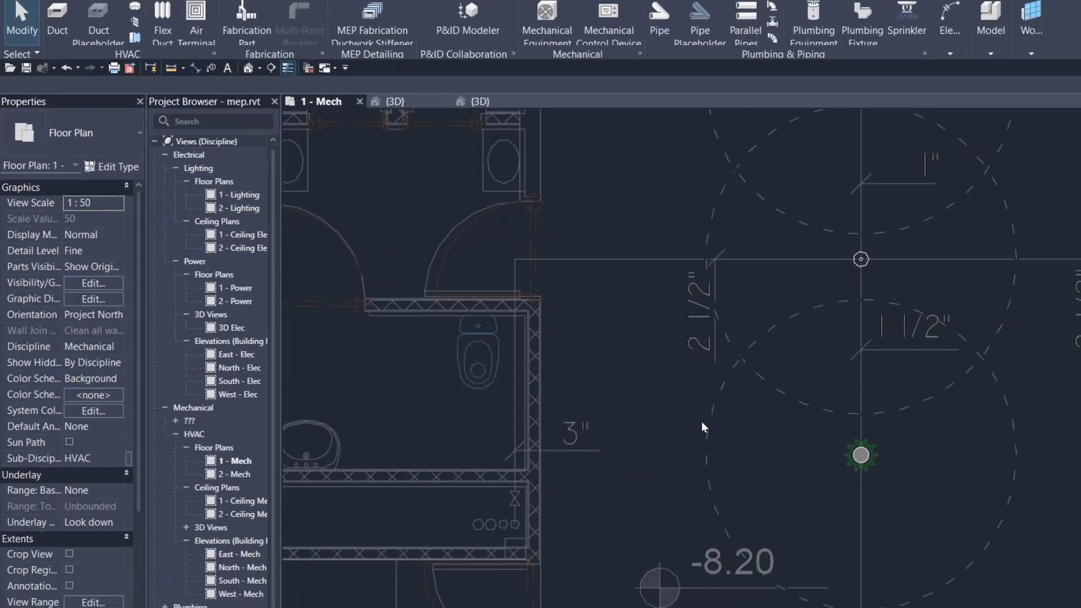
# Switch to the 3D view of SP.rvt and examine the finished sprinkler piping network.
pyautogui.moveTo(601, 397); pyautogui.dragTo(546, 378, button='middle')
pyautogui.click(421, 120)
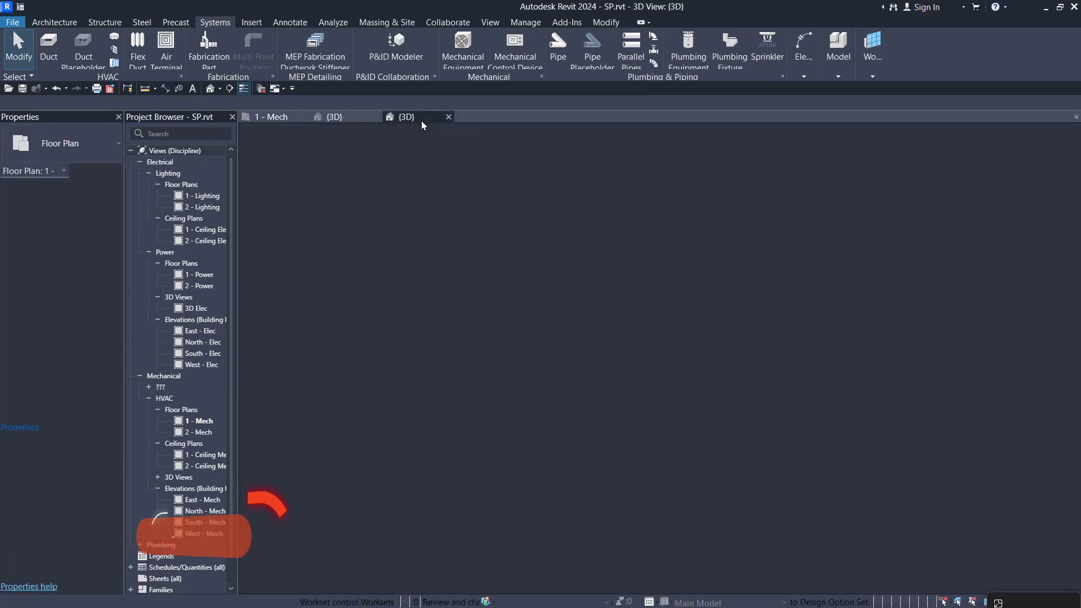
pyautogui.moveTo(662, 470); pyautogui.dragTo(645, 451, button='middle')
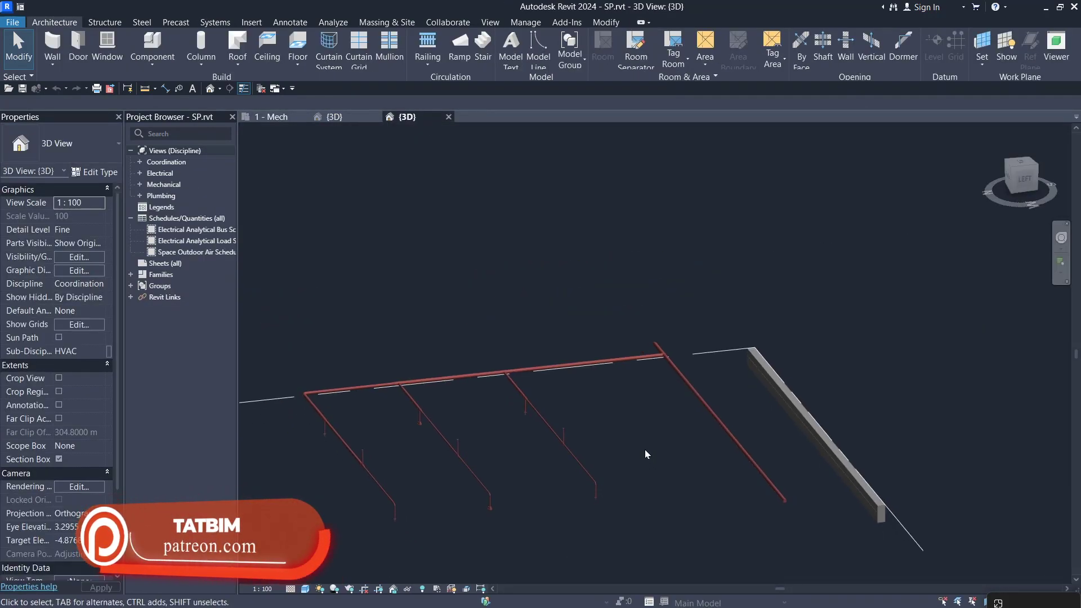
# Examine the main, its branch lines and the upright and pendent sprinkler connections up close in the 3D piping model.
pyautogui.scroll(3, 479, 419)
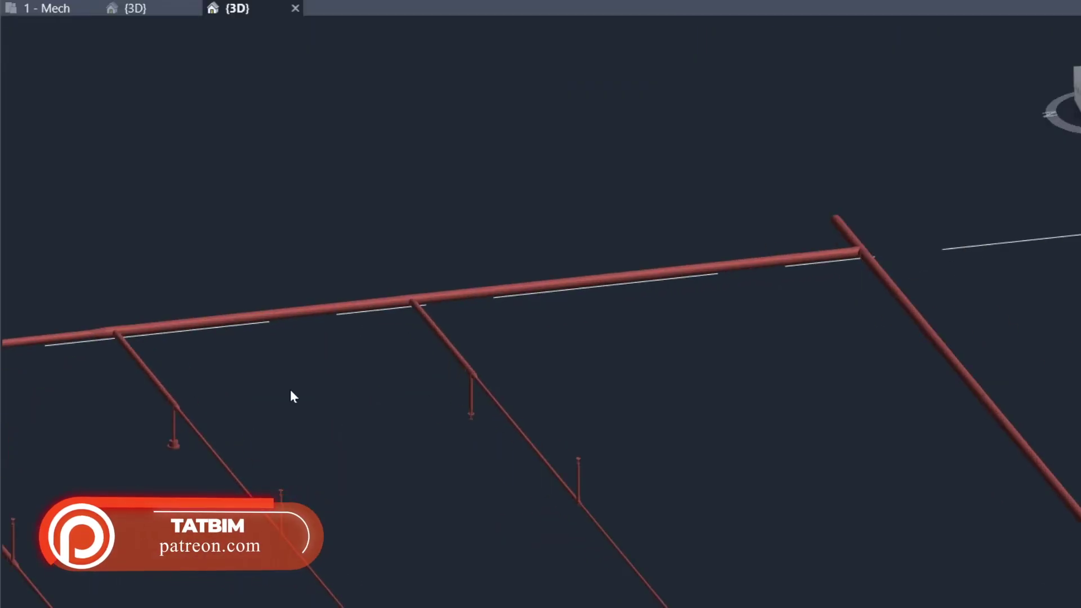
pyautogui.moveTo(174, 442); pyautogui.dragTo(612, 409, button='middle')
pyautogui.scroll(3, 303, 403)
pyautogui.scroll(-3, 361, 201)
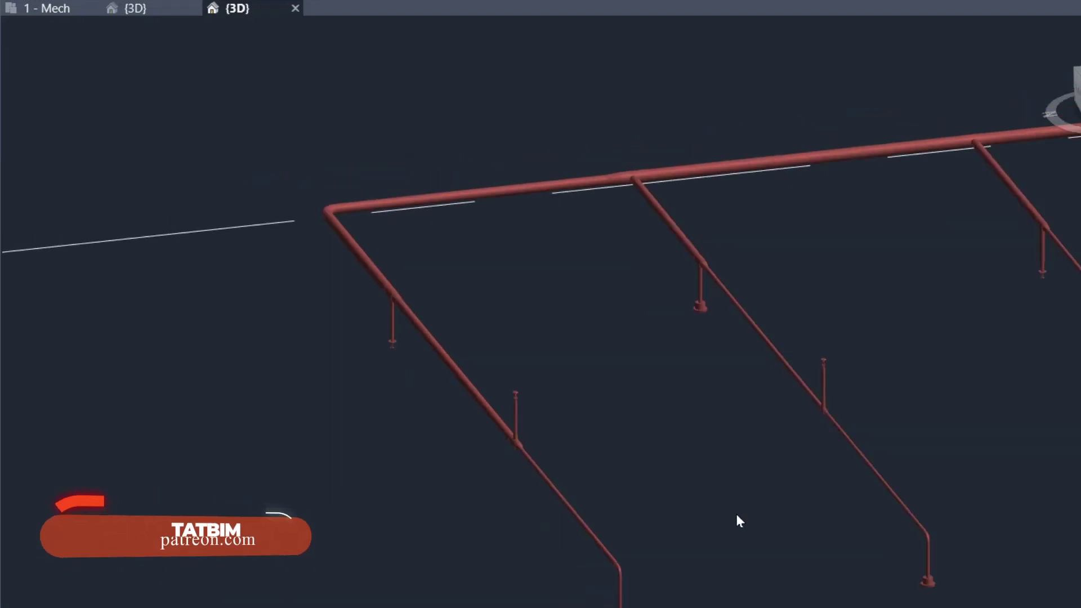
pyautogui.moveTo(738, 518); pyautogui.dragTo(338, 459, button='middle')
pyautogui.scroll(-2, 463, 325)
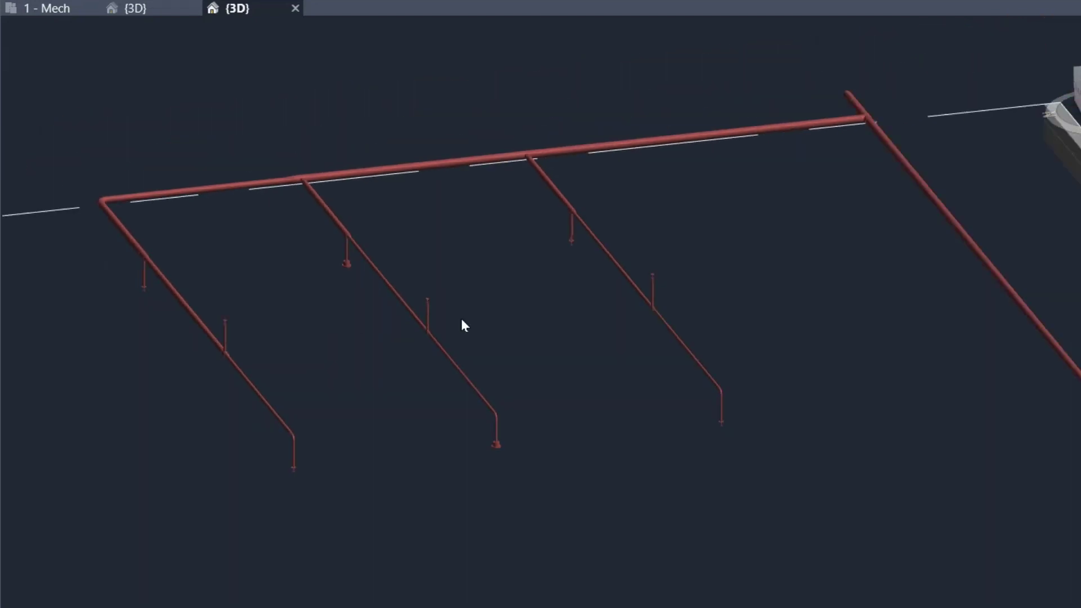
# Return to the 1 - Mech floor plan and open Transfer Project Standards with SP.rvt as the source and all items unchecked.
pyautogui.click(126, 9)
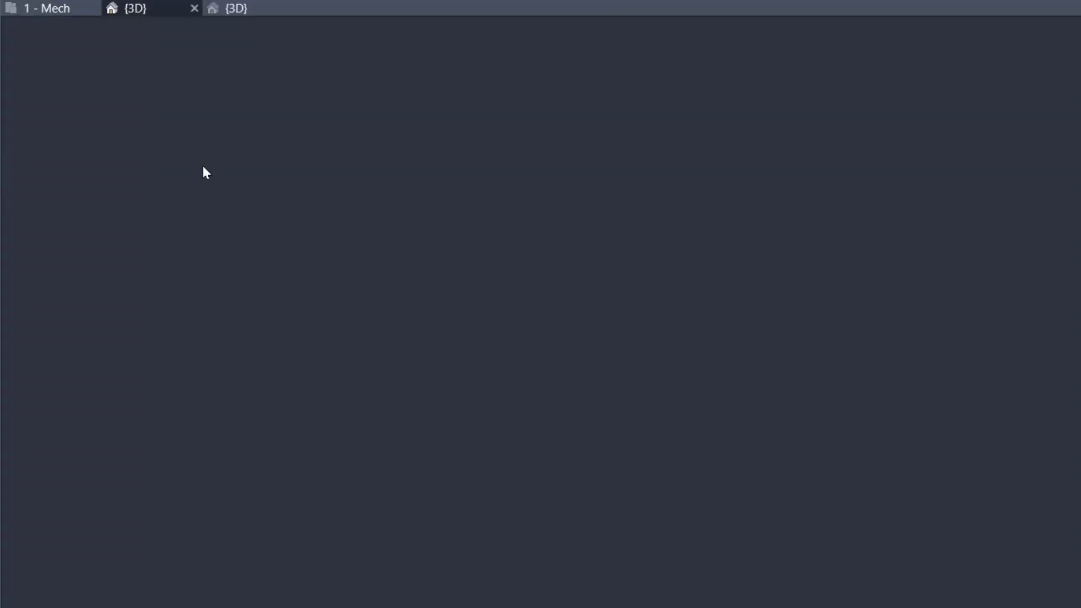
pyautogui.click(52, 12)
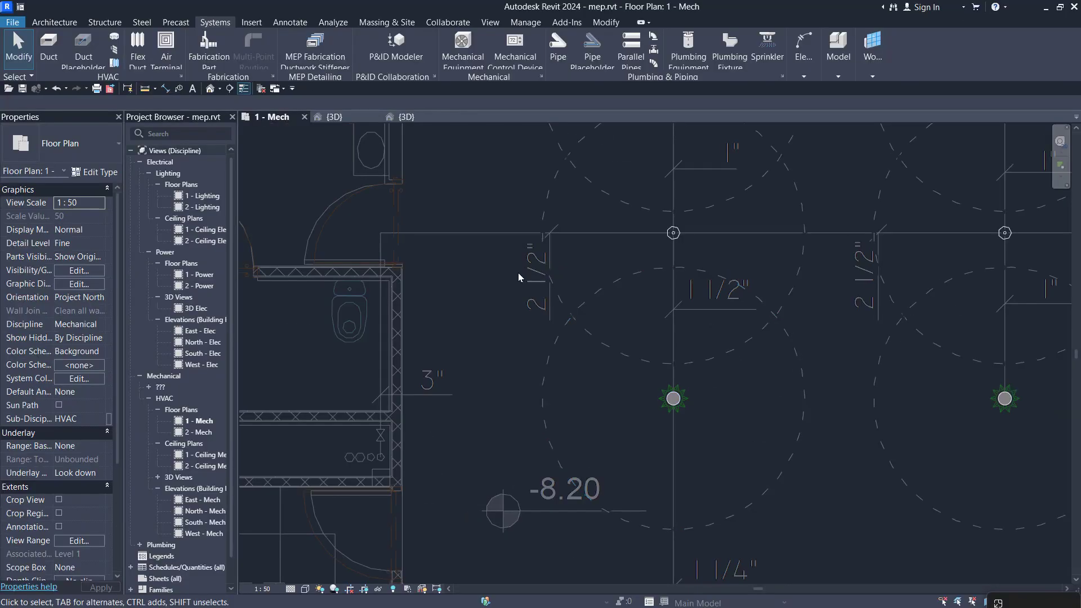
pyautogui.scroll(-5, 614, 285)
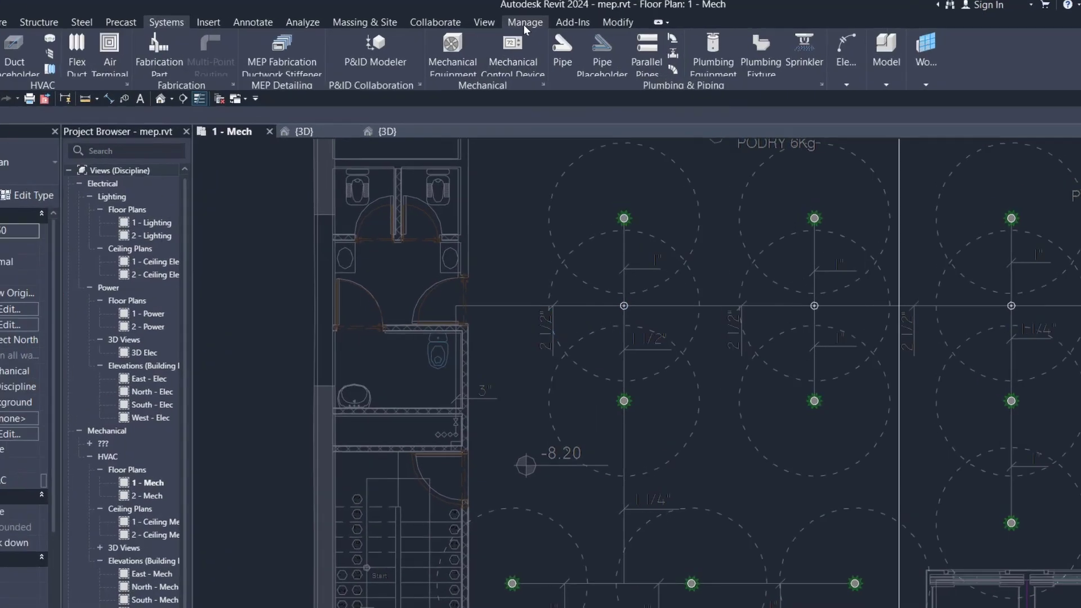
pyautogui.click(525, 22)
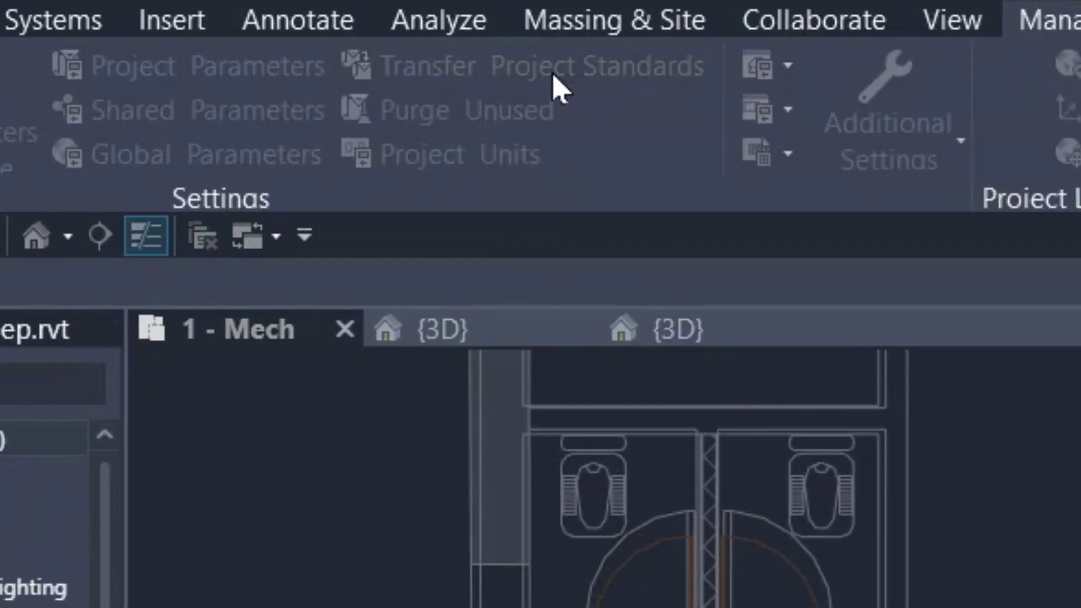
pyautogui.click(557, 87)
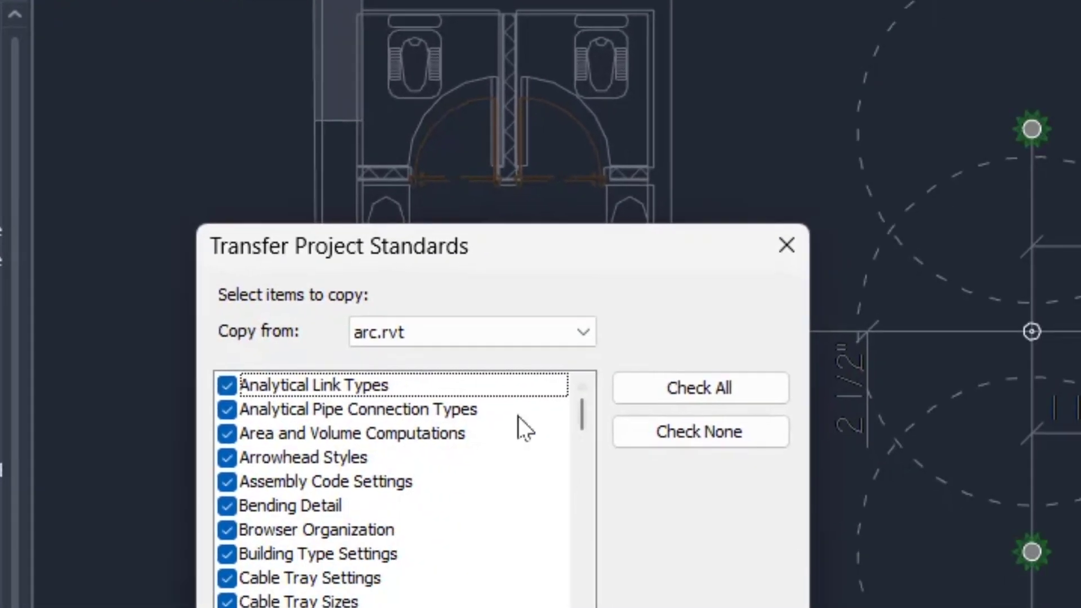
pyautogui.click(619, 239)
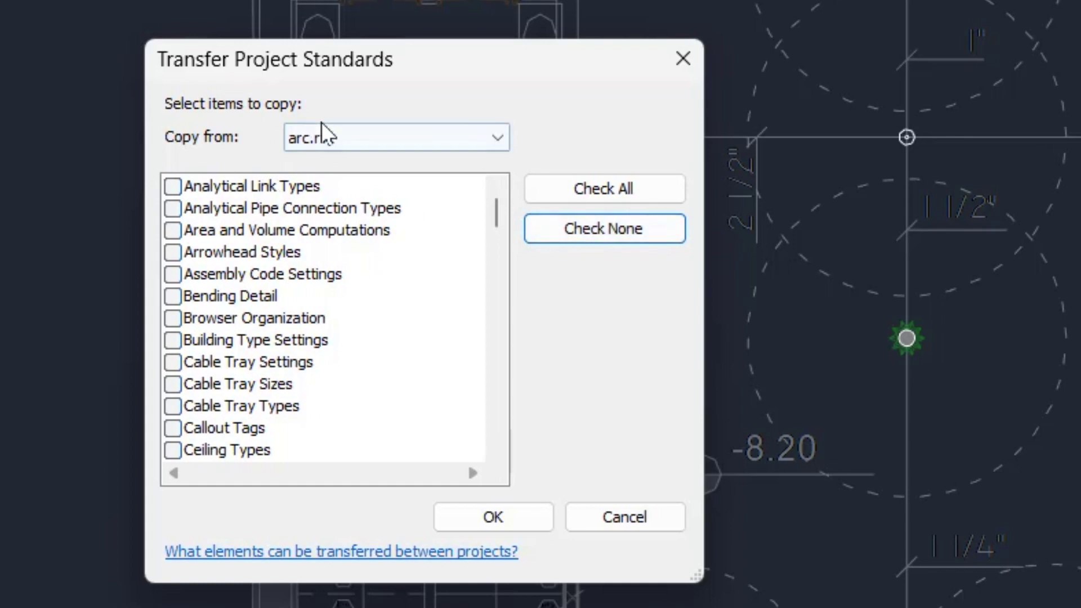
pyautogui.click(323, 138)
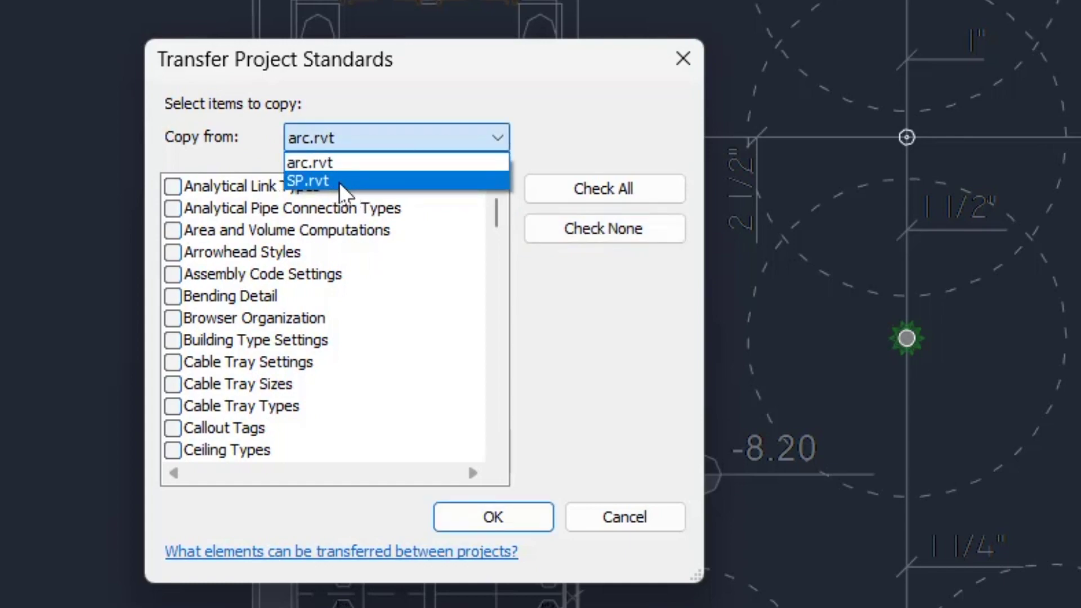
pyautogui.click(339, 181)
pyautogui.click(619, 242)
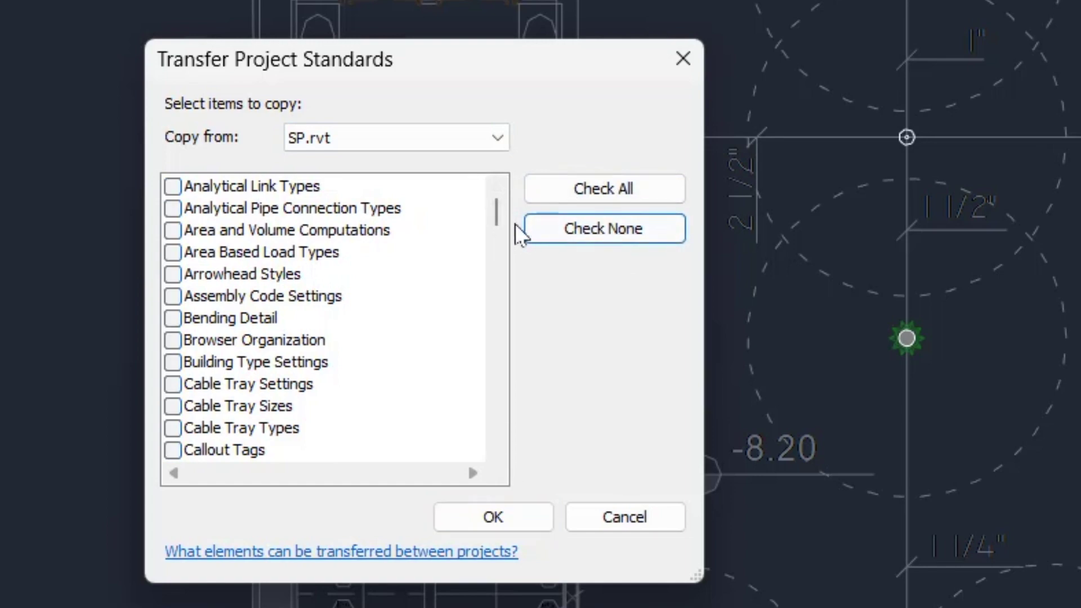
# Select Pipe Insulation, Pipe Schedule Types, Pipe Segments, Pipe Settings, Pipe Sizes, Pipe Types and Piping System Types for transfer.
pyautogui.scroll(-10, 498, 231)
pyautogui.click(270, 326)
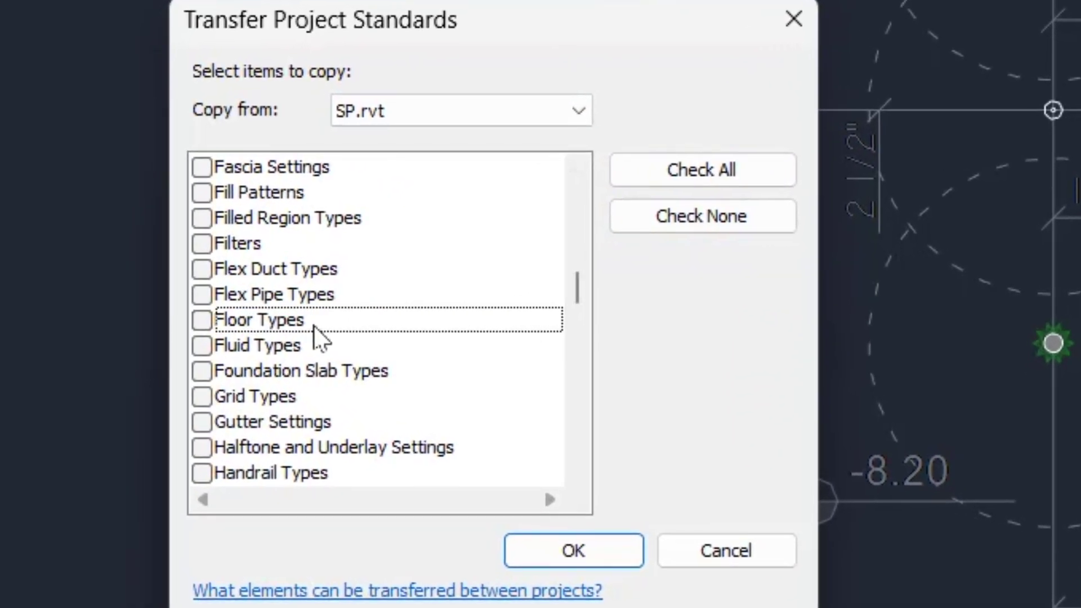
pyautogui.scroll(-10, 313, 326)
pyautogui.press('p')
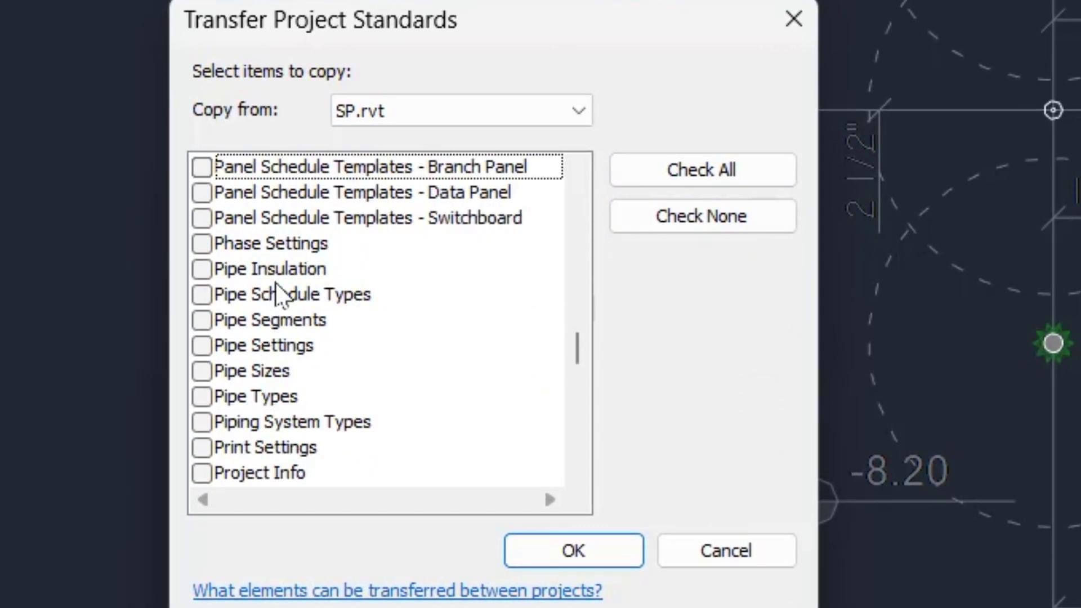
pyautogui.click(228, 268)
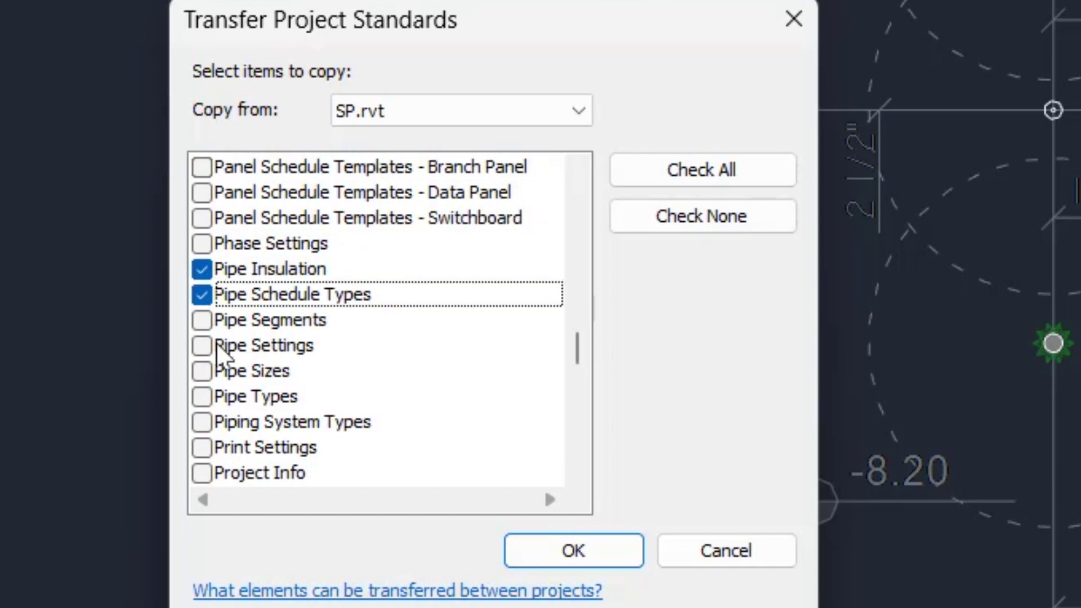
pyautogui.press('Down')
pyautogui.press('space')
pyautogui.press('Down')
pyautogui.press('space')
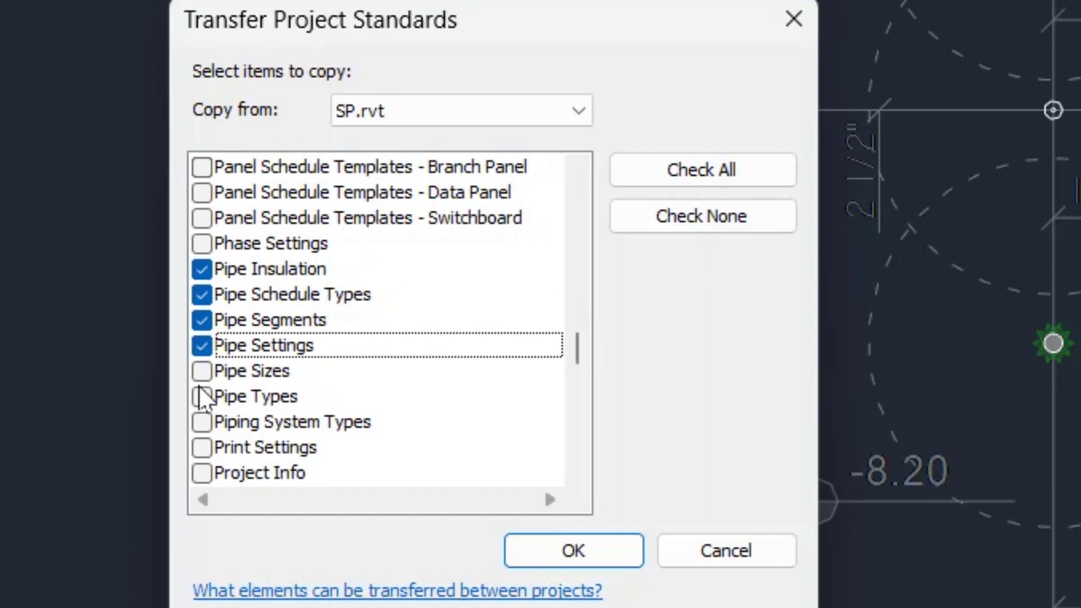
pyautogui.press('Down')
pyautogui.press('space')
pyautogui.press('Down')
pyautogui.press('space')
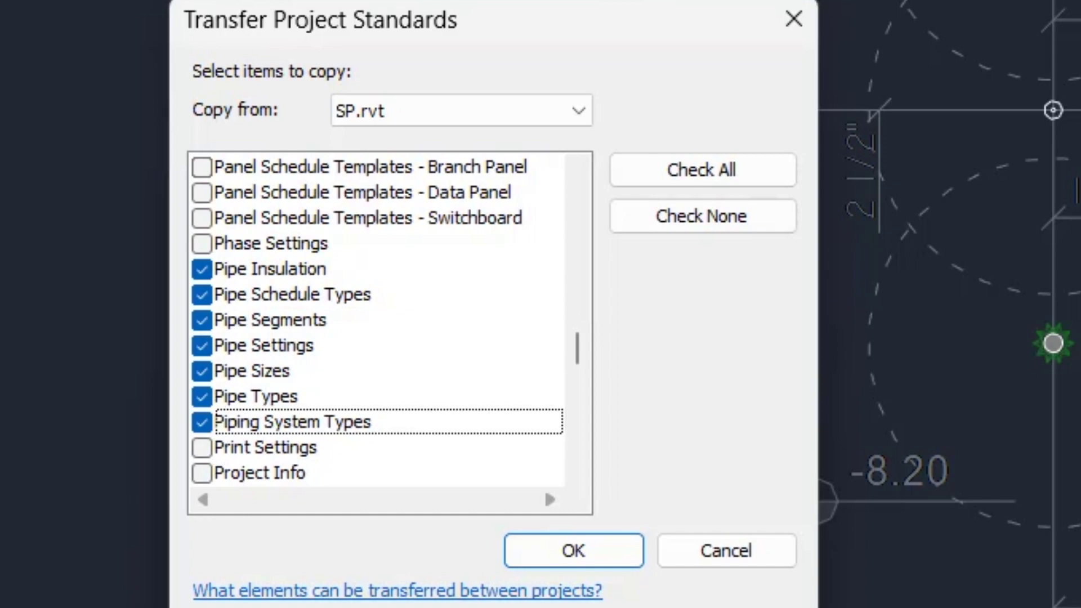
# Run the standards transfer, accept the first duplicate-types notice, and overwrite the differing types in the destination project.
pyautogui.click(528, 562)
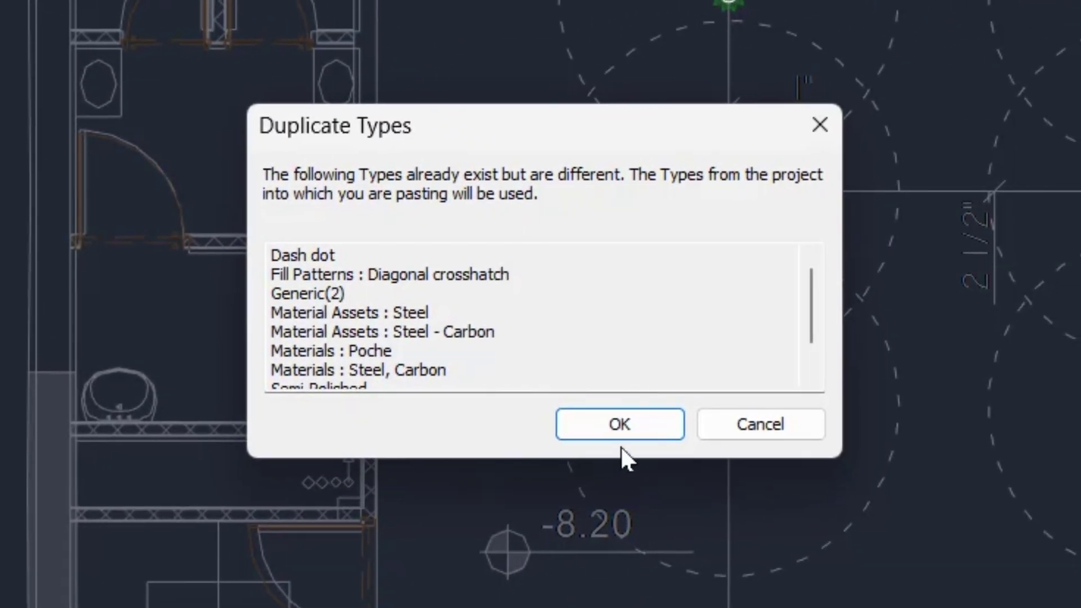
pyautogui.click(611, 433)
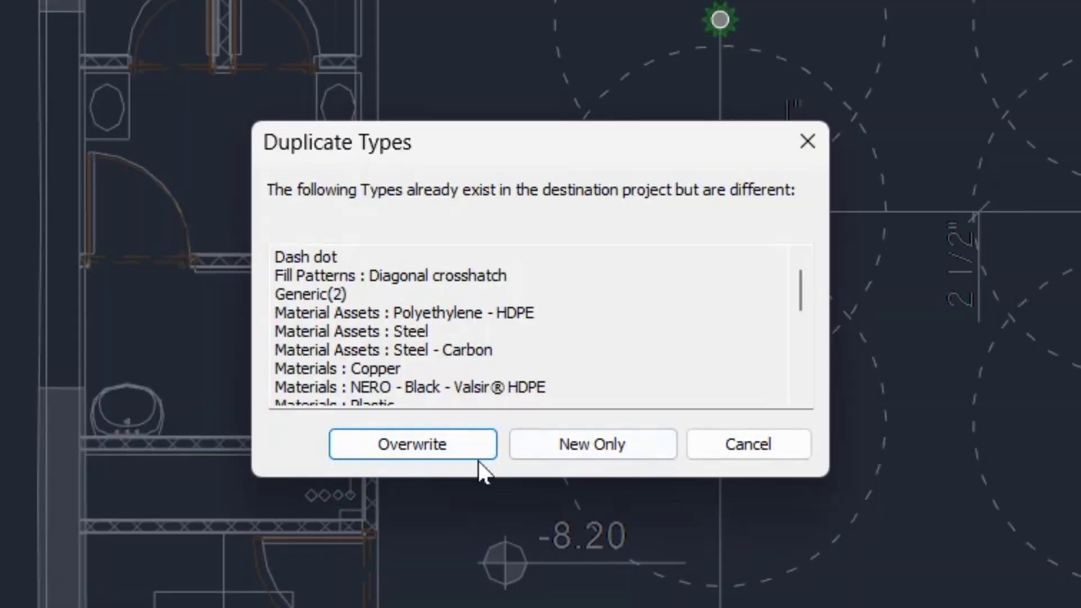
pyautogui.click(452, 442)
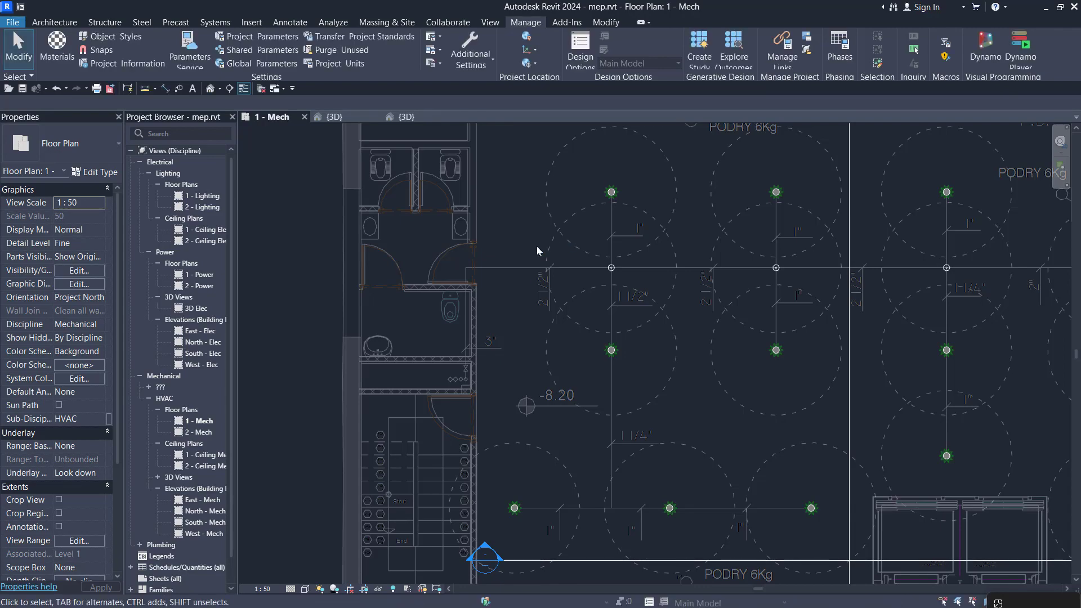
# Start the Pipe command and choose the Carbon Steel- Fire pipe type.
pyautogui.scroll(3, 536, 245)
pyautogui.click(230, 23)
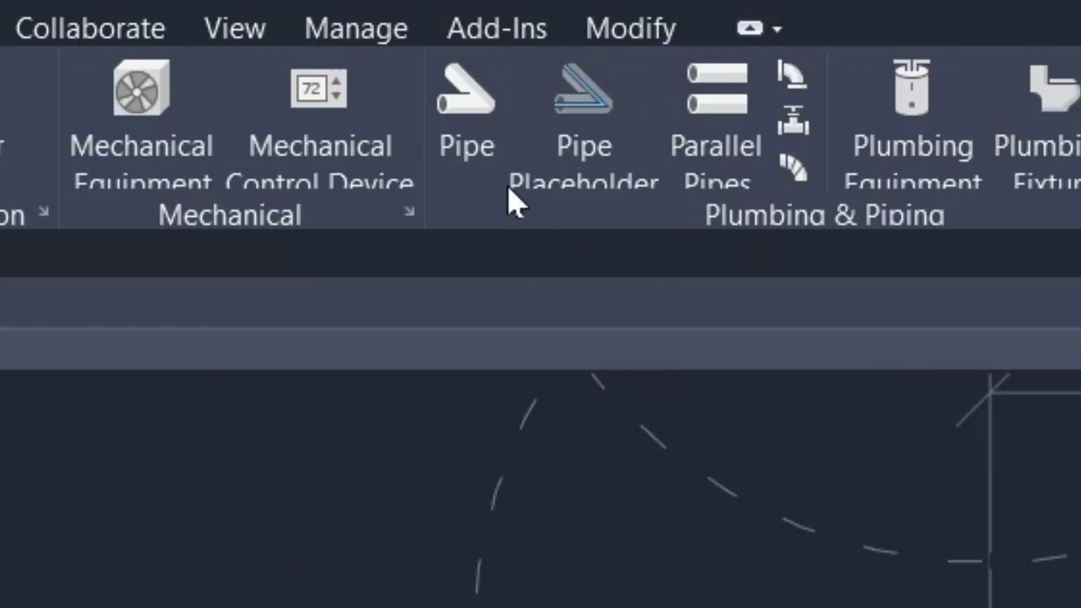
pyautogui.click(488, 162)
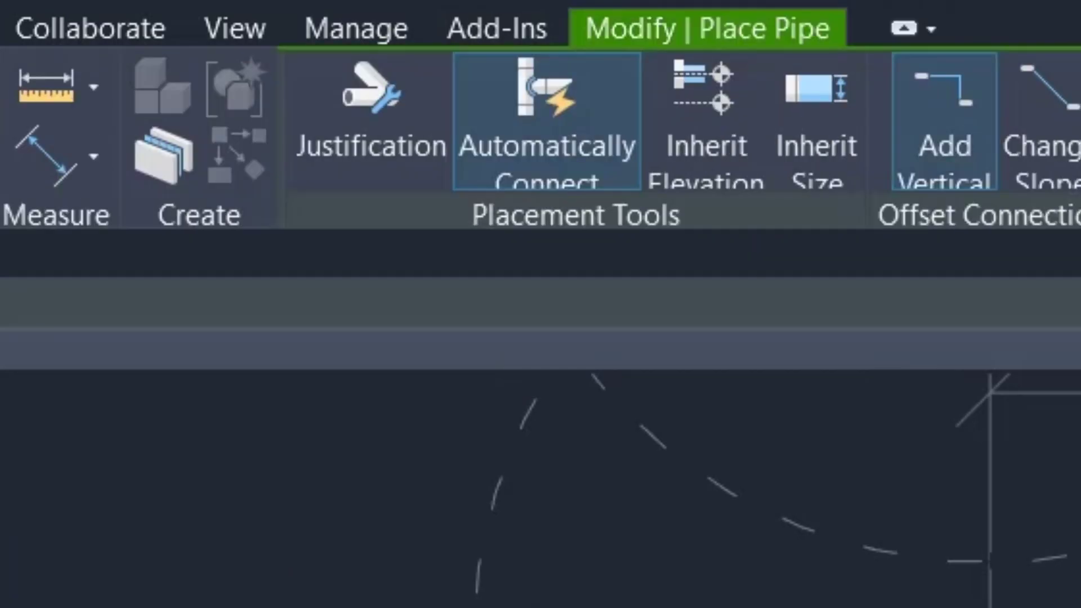
pyautogui.click(59, 96)
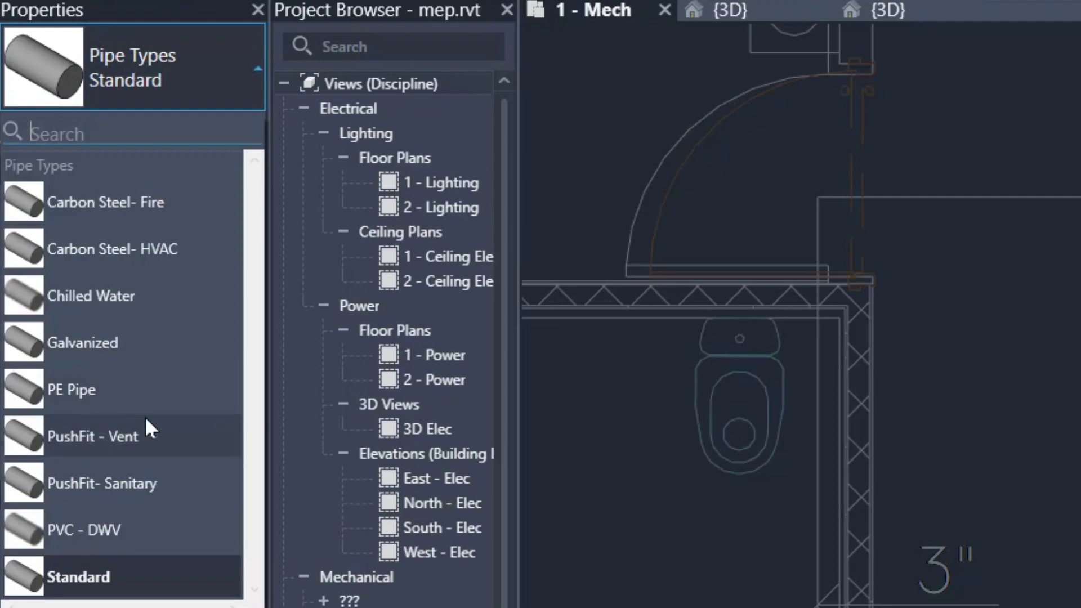
pyautogui.click(131, 213)
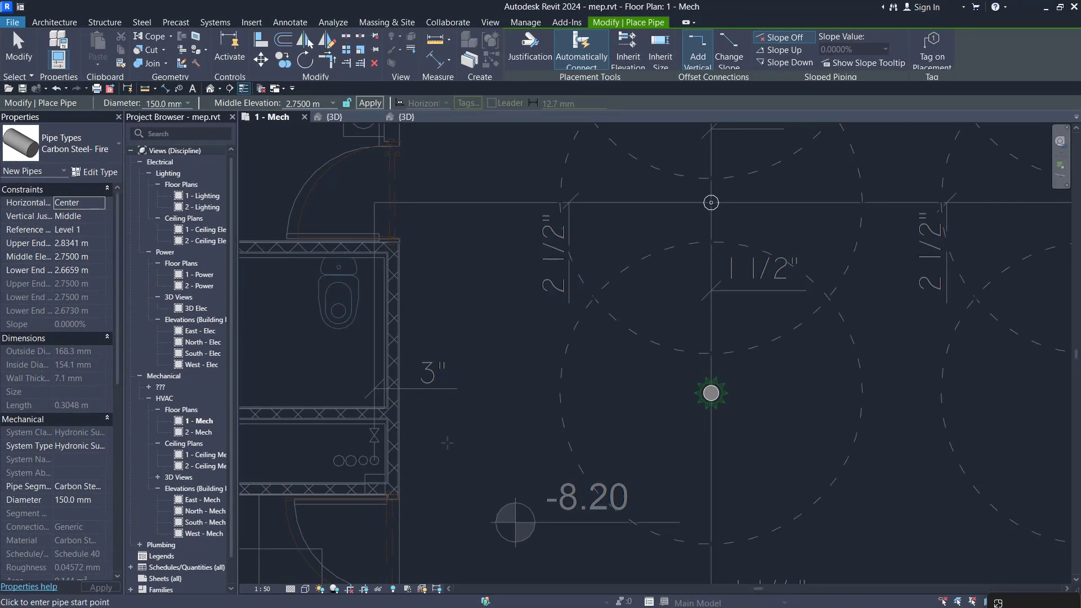
# Set the new pipe's diameter to 80 mm and its lower end elevation to 2.8 m.
pyautogui.click(193, 100)
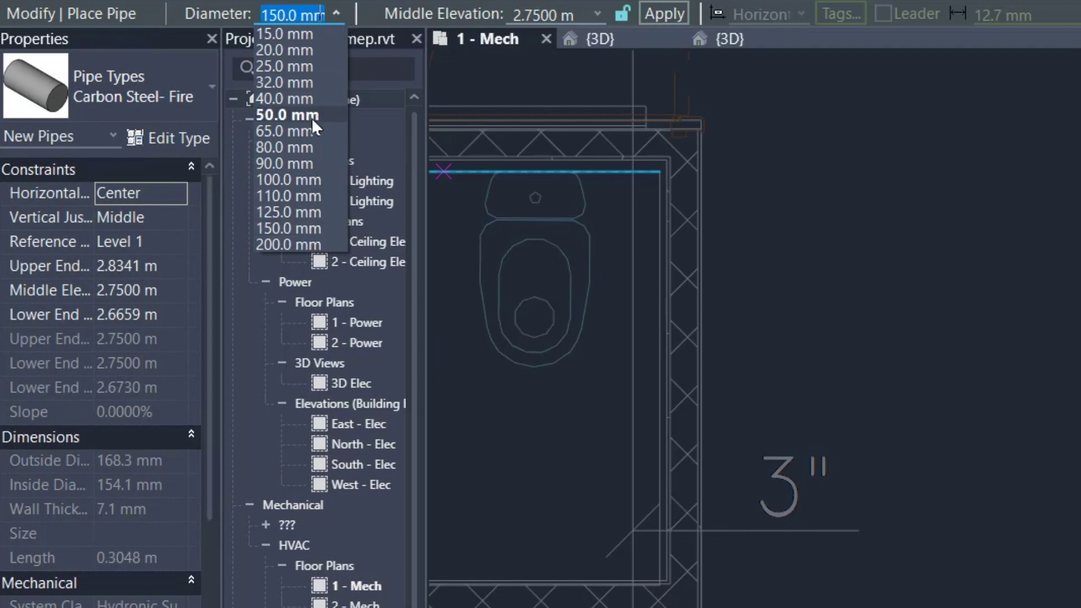
pyautogui.click(303, 146)
pyautogui.scroll(4, 636, 537)
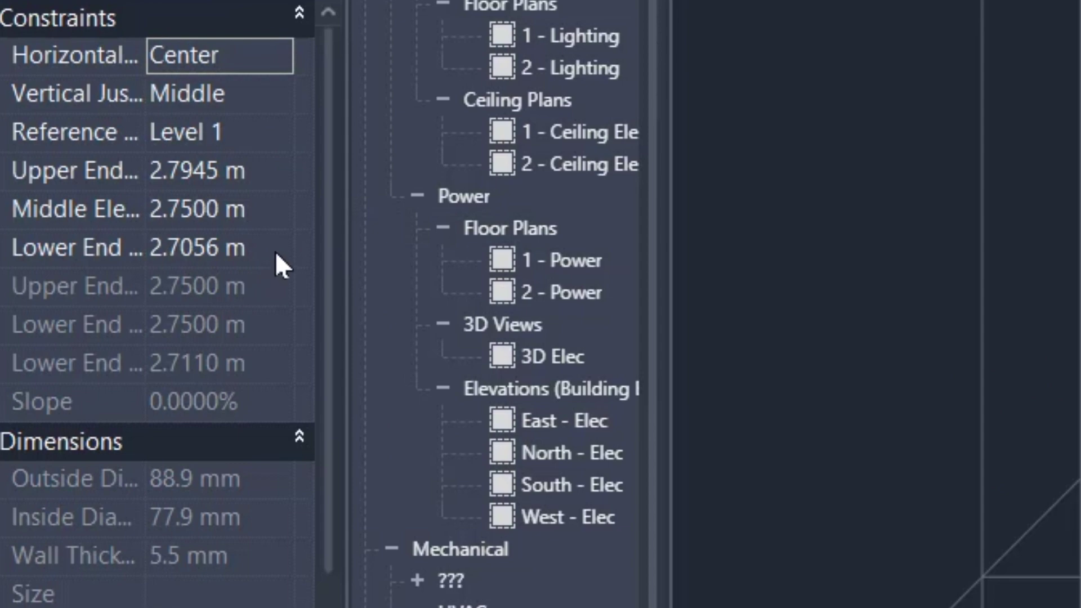
pyautogui.write('2.8')
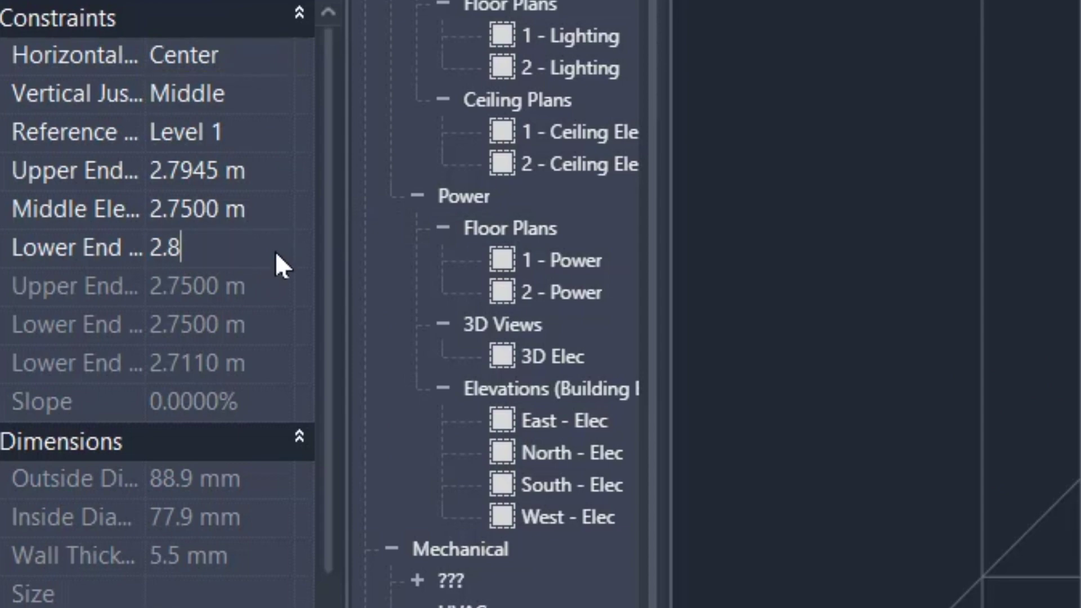
pyautogui.press('Return')
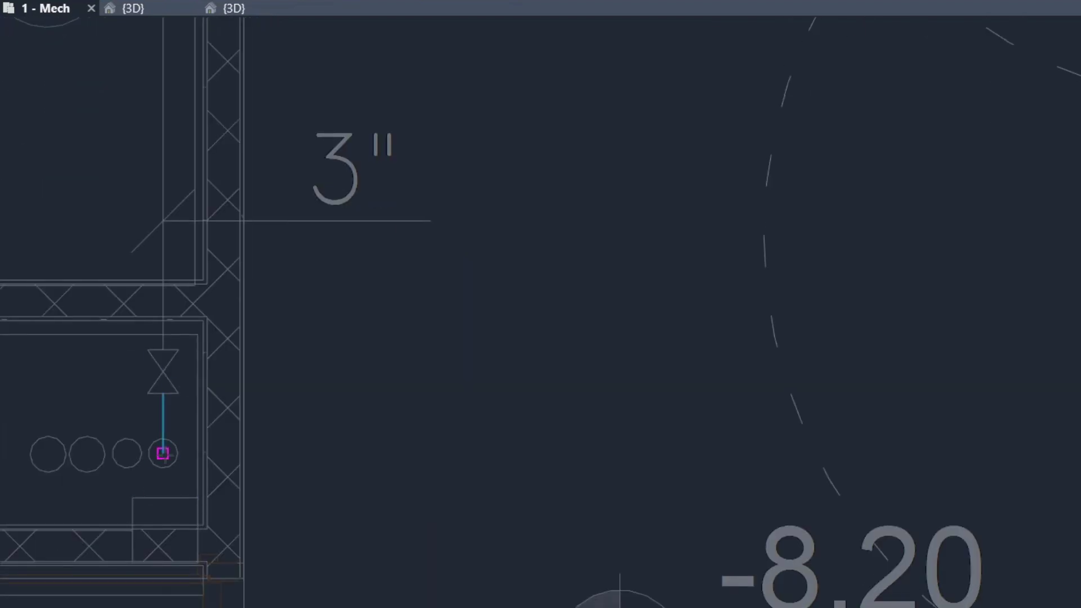
# Draw the 80 mm main from the riser circle beside the valve to the corner, and along the sprinkler row to the second 2 1/2" mark.
pyautogui.scroll(-5, 157, 366)
pyautogui.moveTo(157, 367); pyautogui.dragTo(168, 471, button='middle')
pyautogui.scroll(4, 149, 266)
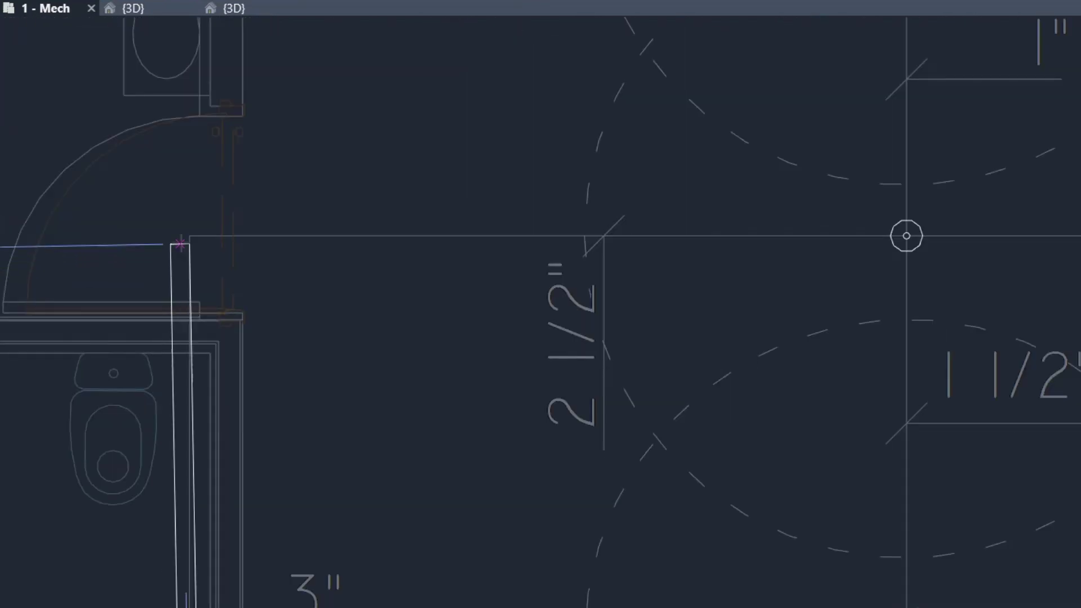
pyautogui.click(197, 238)
pyautogui.scroll(-3, 784, 365)
pyautogui.moveTo(784, 365); pyautogui.dragTo(246, 419, button='middle')
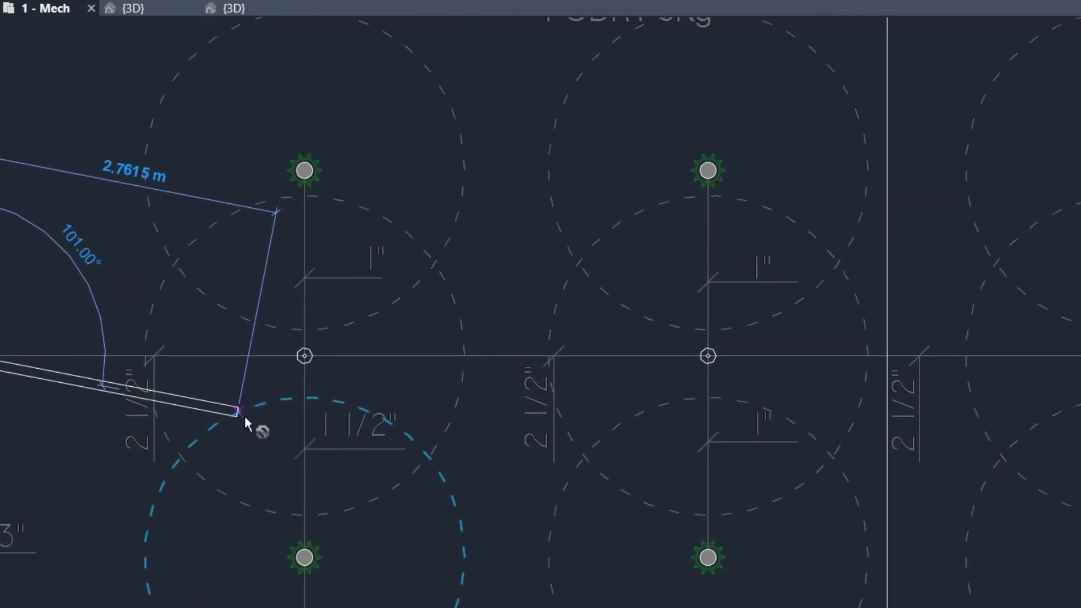
pyautogui.moveTo(510, 440); pyautogui.dragTo(302, 430, button='middle')
pyautogui.scroll(4, 302, 438)
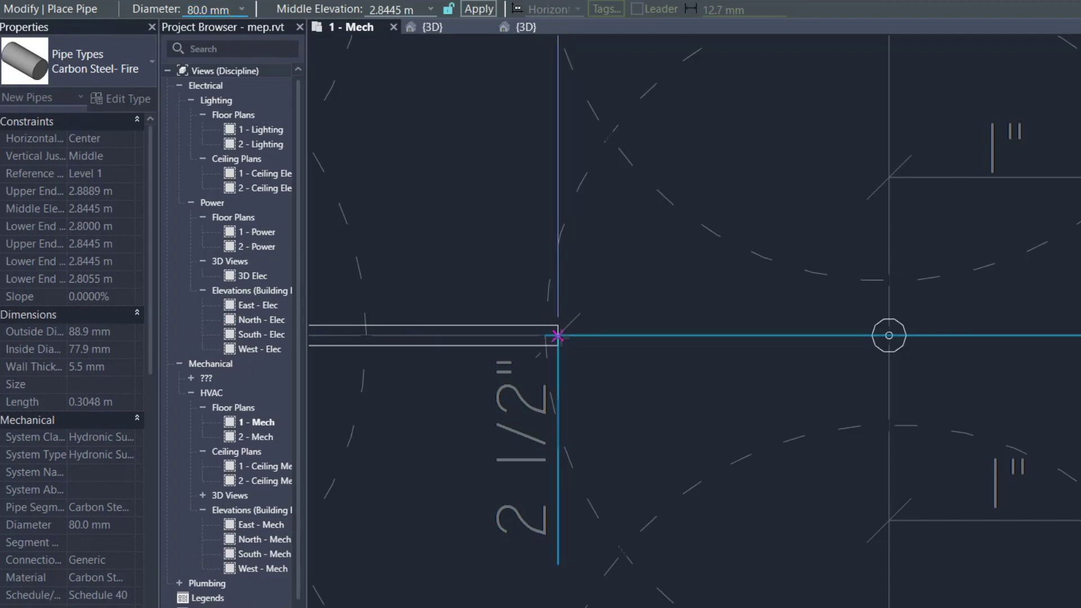
# Set the pipe diameter to 50 mm and continue the main along the sprinkler row, past the 2 1/2" mark, to the first 2" mark.
pyautogui.click(241, 9)
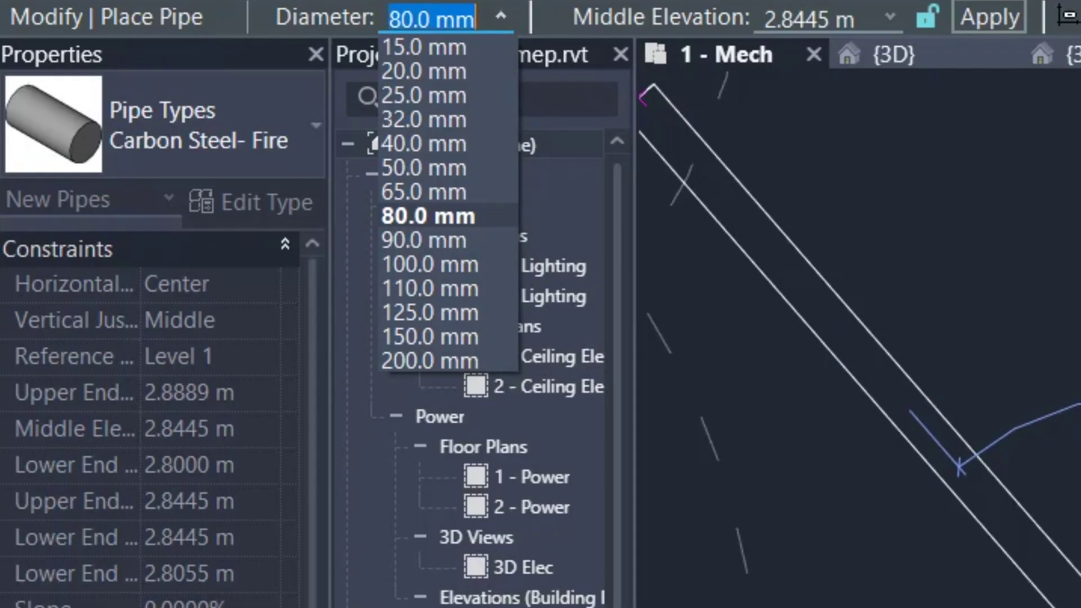
pyautogui.click(482, 172)
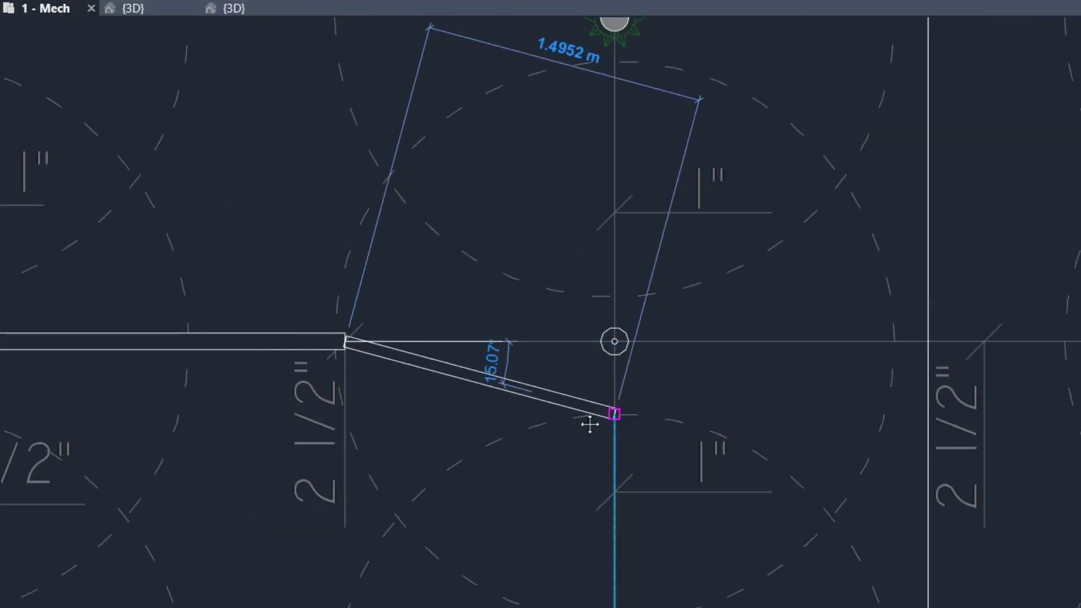
pyautogui.moveTo(590, 425); pyautogui.dragTo(195, 413, button='middle')
pyautogui.scroll(-1, 194, 413)
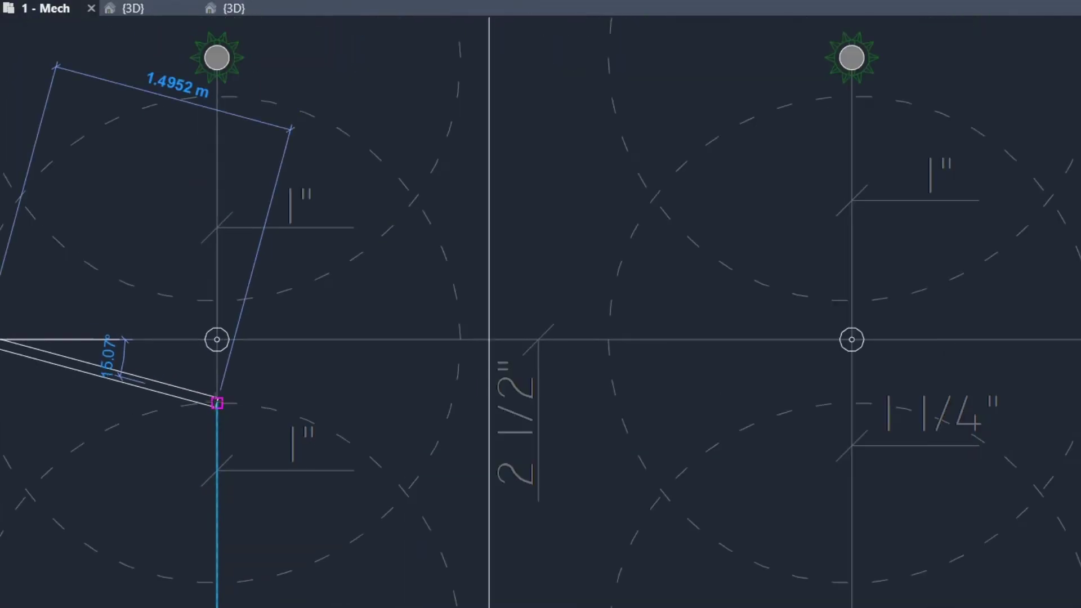
pyautogui.scroll(-1, 457, 469)
pyautogui.moveTo(457, 468); pyautogui.dragTo(149, 451, button='middle')
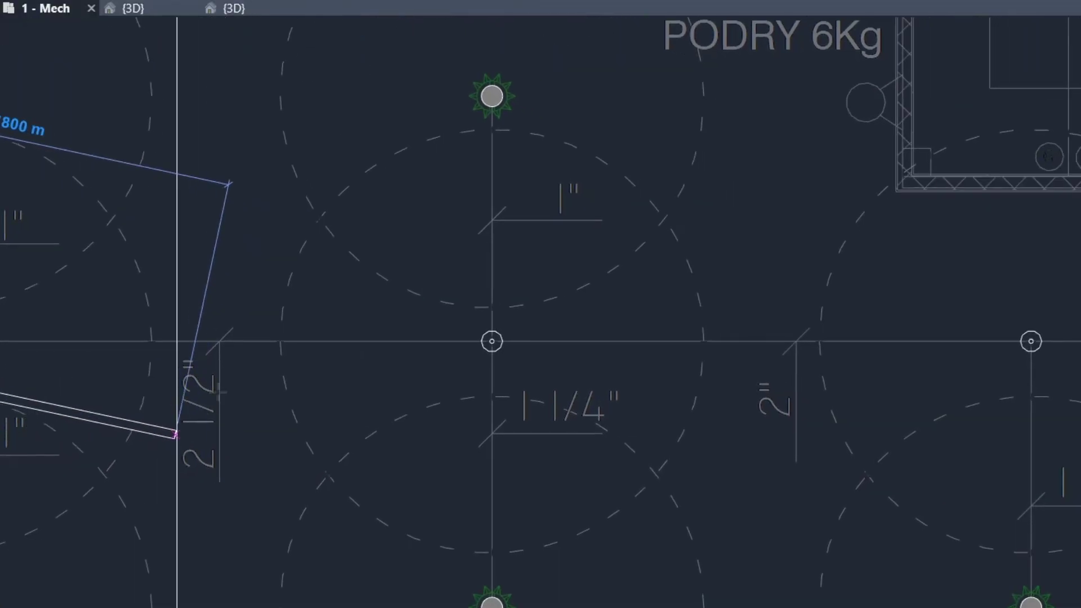
pyautogui.click(219, 342)
pyautogui.scroll(-1, 642, 512)
pyautogui.moveTo(641, 512); pyautogui.dragTo(116, 471, button='middle')
pyautogui.scroll(3, 199, 355)
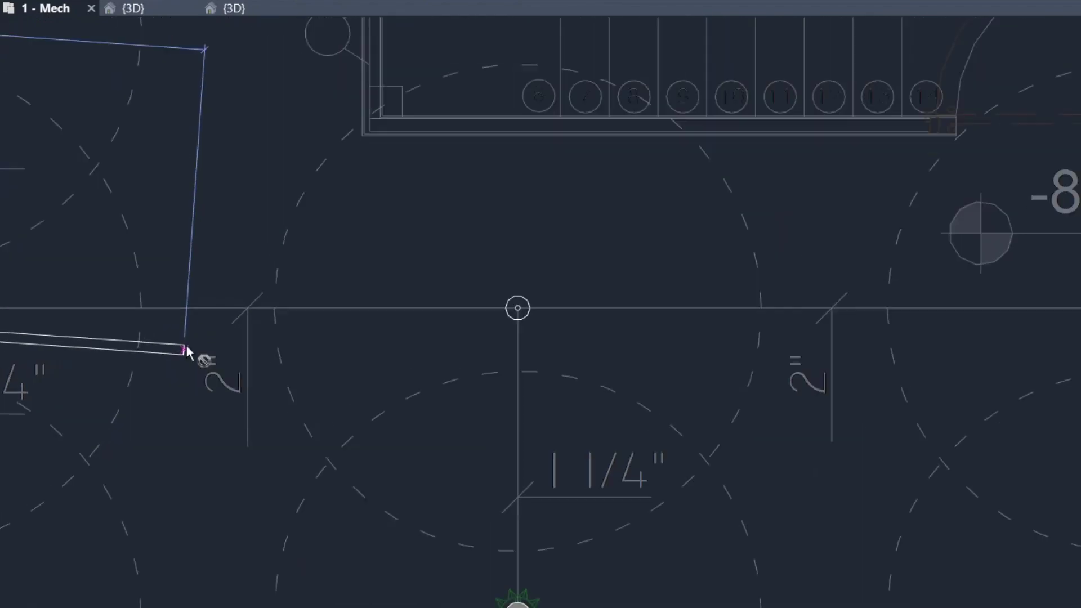
pyautogui.click(257, 302)
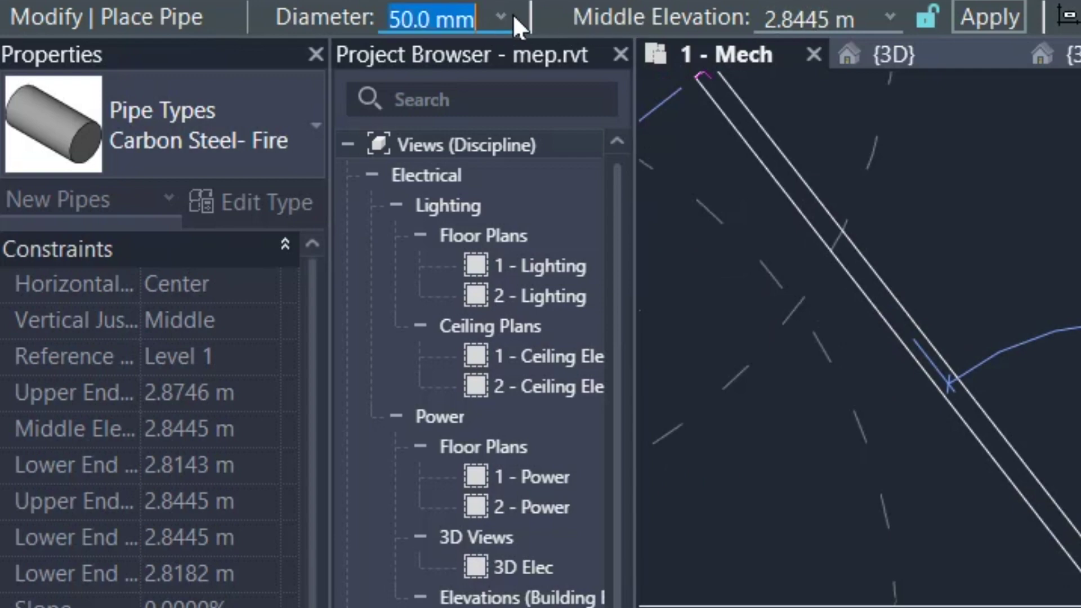
# Set the pipe diameter to 40 mm and extend the main past the second 2" mark to the 1 1/4" mark on the row.
pyautogui.click(512, 13)
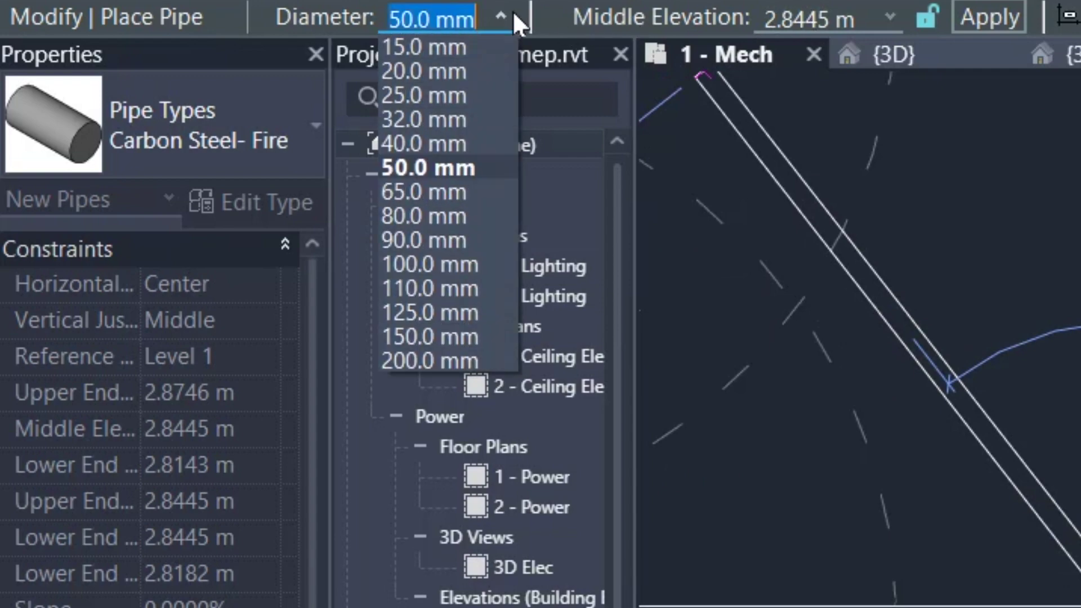
pyautogui.click(470, 141)
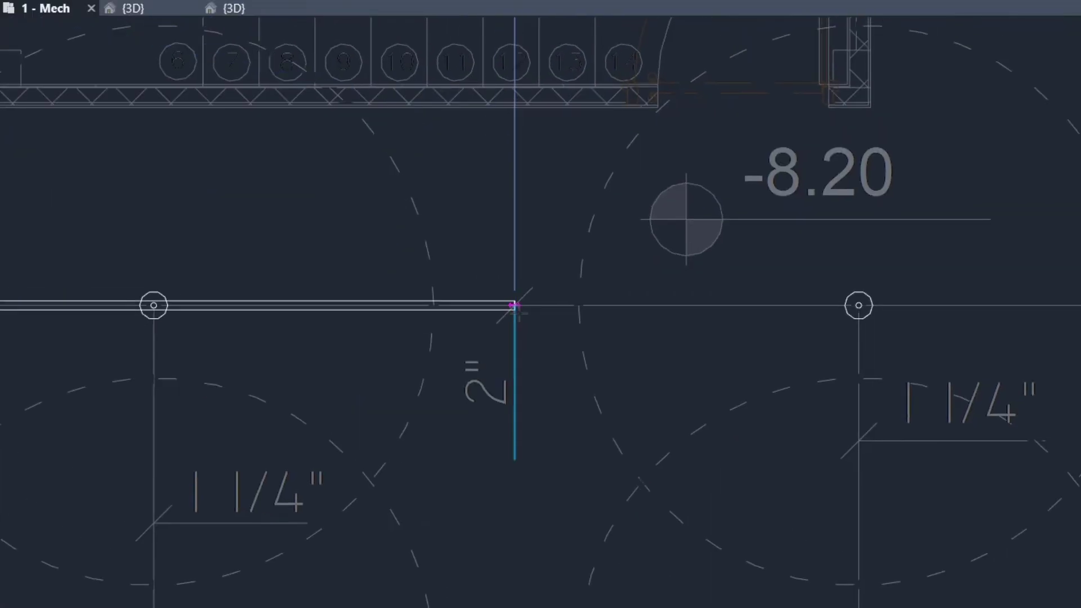
pyautogui.click(513, 305)
pyautogui.moveTo(782, 466); pyautogui.dragTo(405, 432, button='middle')
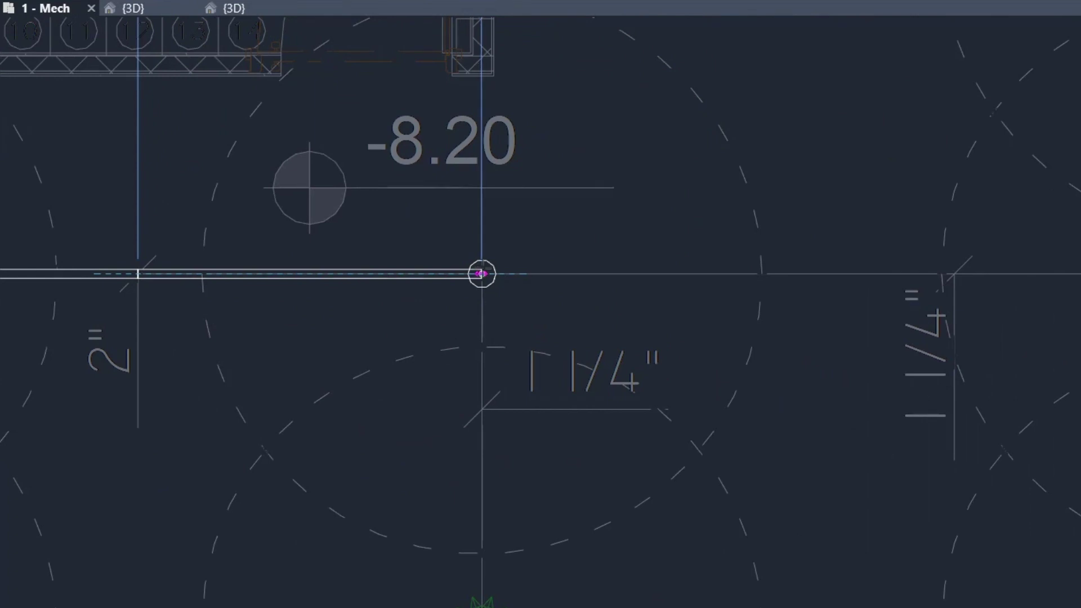
pyautogui.scroll(-1, 824, 344)
pyautogui.moveTo(823, 345); pyautogui.dragTo(394, 388, button='middle')
pyautogui.scroll(3, 473, 360)
pyautogui.click(512, 283)
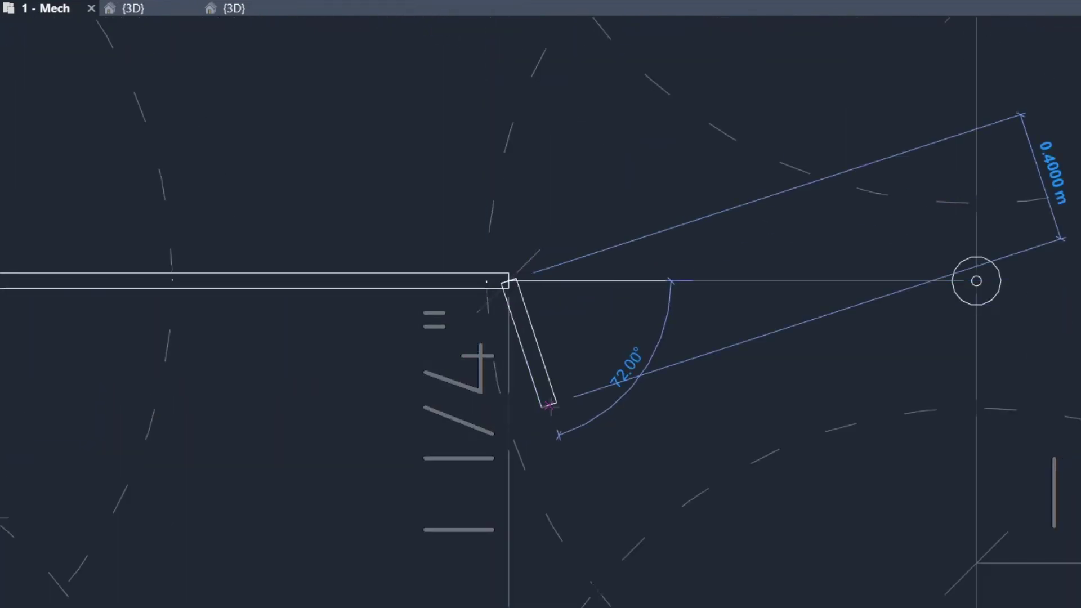
pyautogui.scroll(-1, 550, 406)
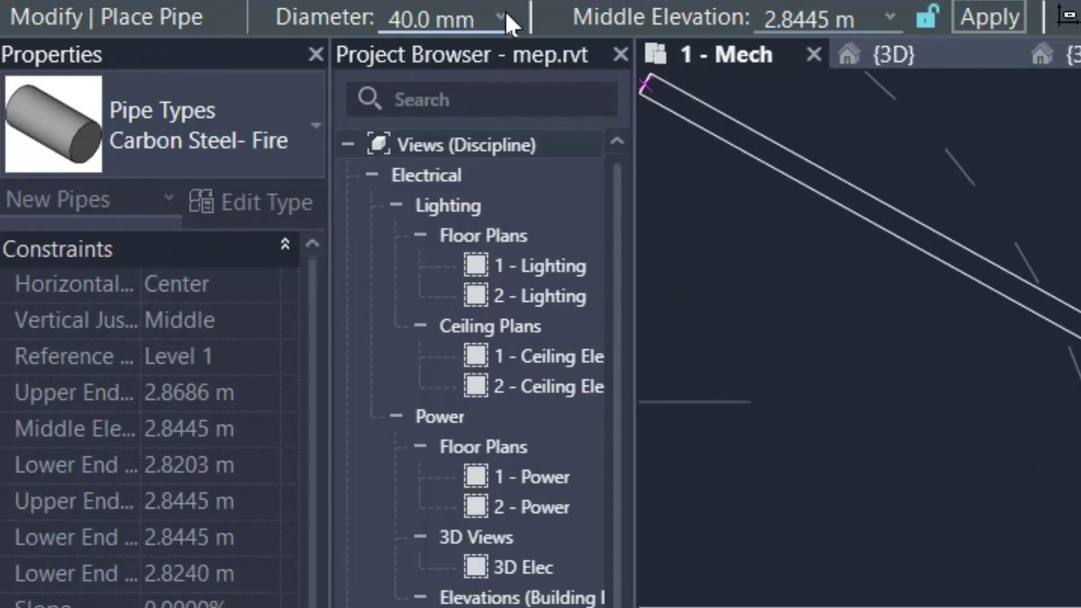
pyautogui.click(504, 12)
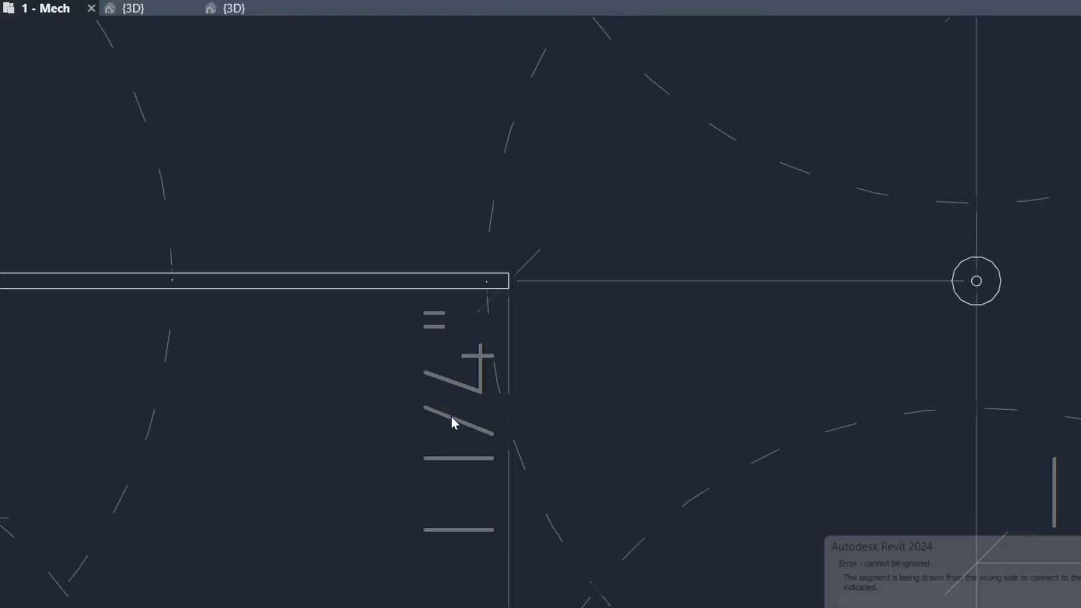
pyautogui.scroll(-3, 451, 416)
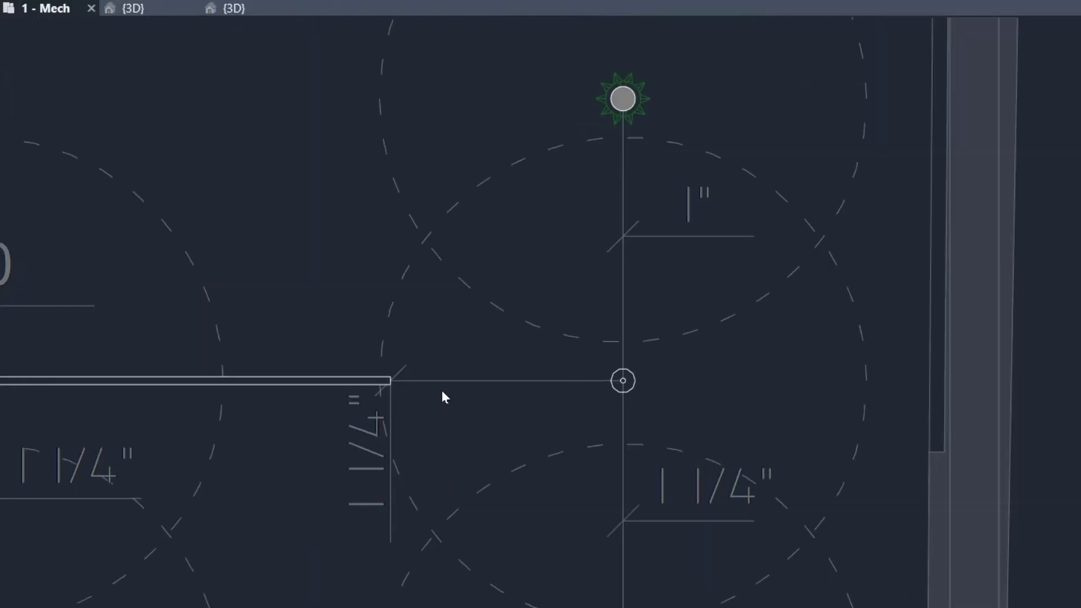
pyautogui.scroll(2, 569, 423)
pyautogui.moveTo(210, 356); pyautogui.dragTo(303, 369, button='middle')
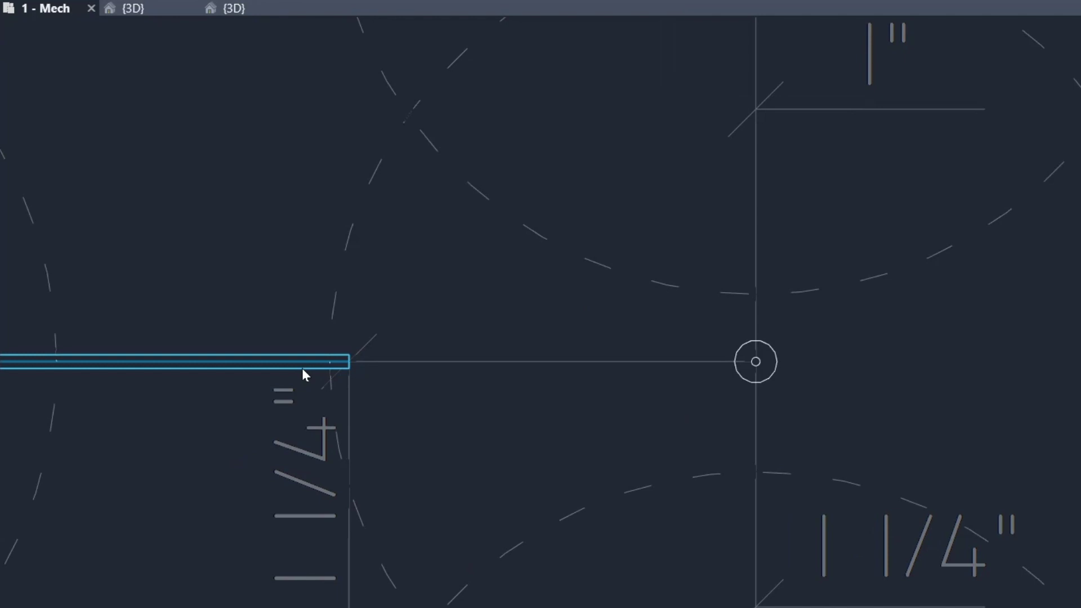
pyautogui.scroll(3, 302, 367)
pyautogui.click(411, 341)
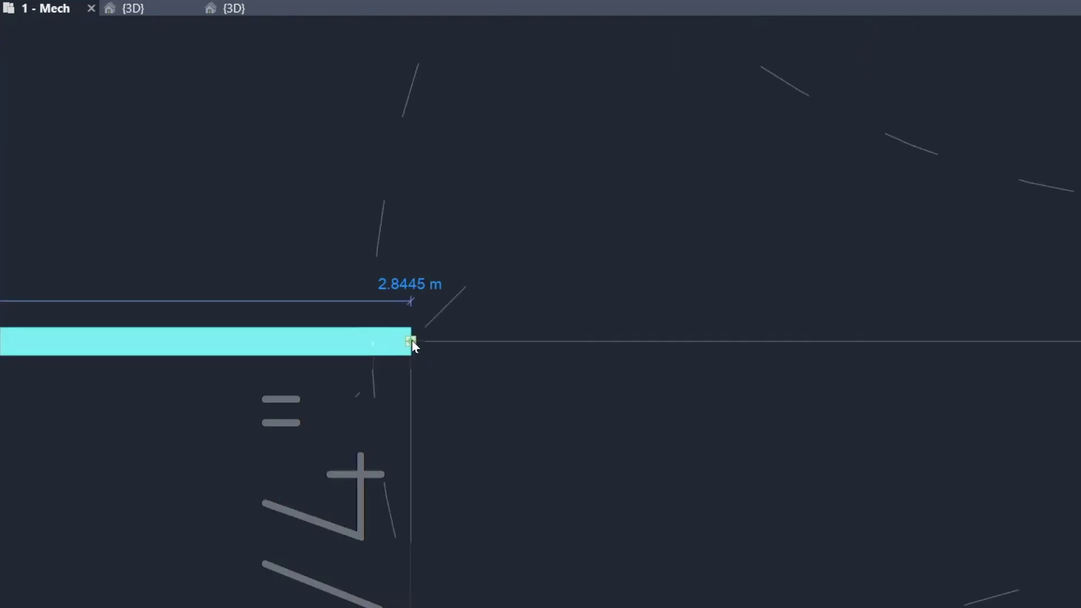
pyautogui.rightClick(411, 339)
pyautogui.click(513, 258)
pyautogui.scroll(3, 522, 368)
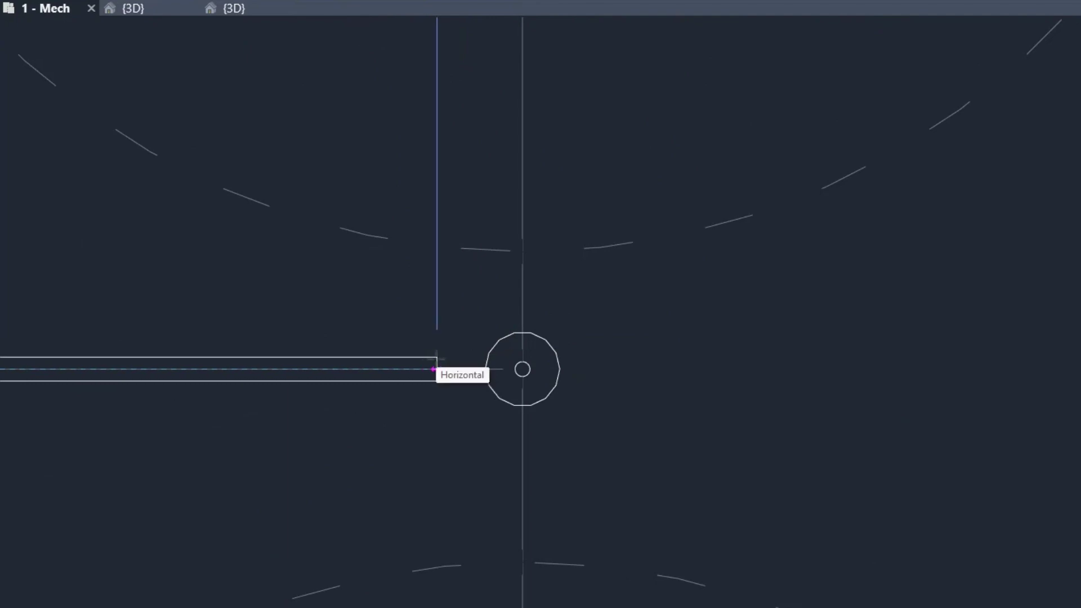
pyautogui.scroll(3, 436, 360)
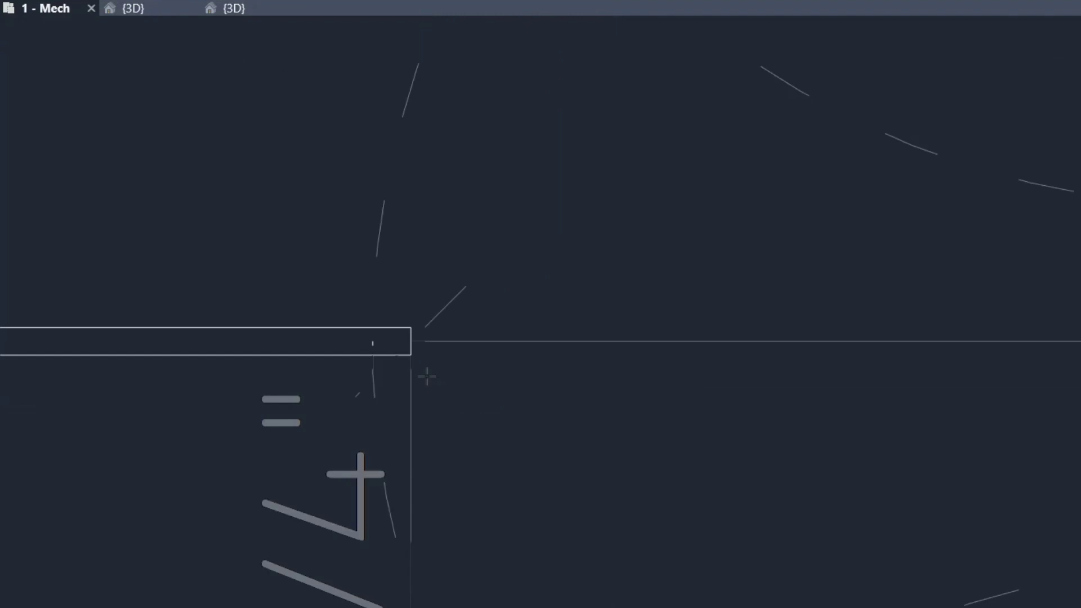
pyautogui.scroll(-2, 424, 377)
pyautogui.press('Escape')
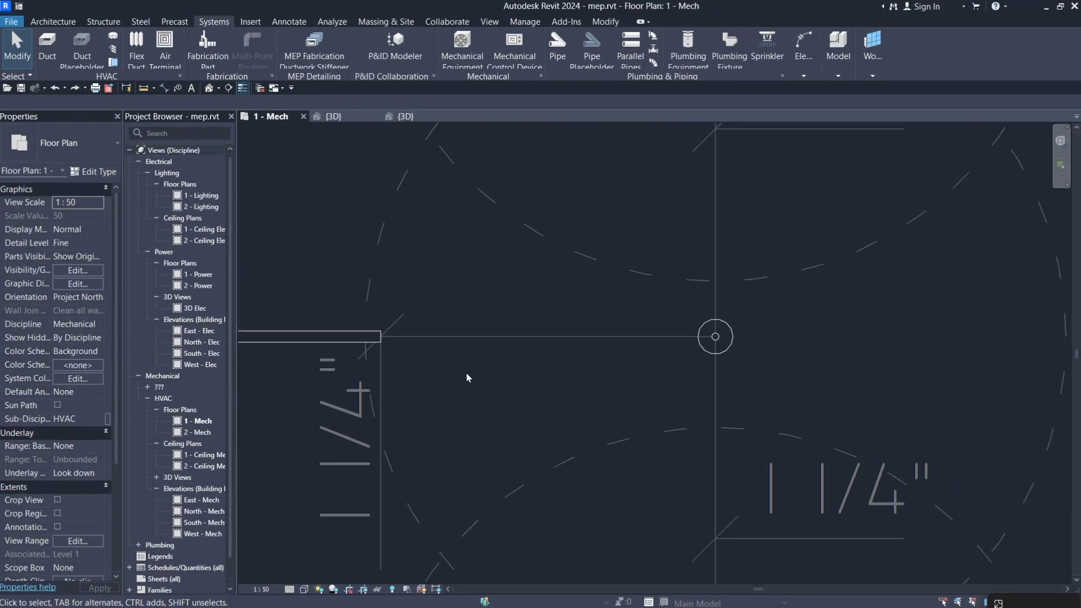
# Review the dimension and object snap options in the Snaps settings.
pyautogui.click(529, 23)
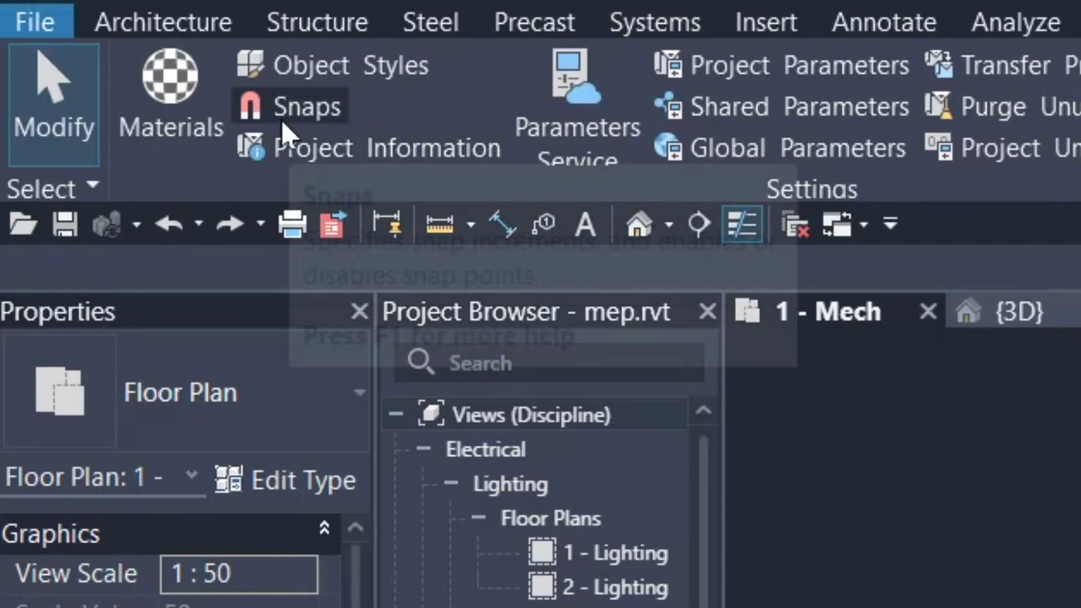
pyautogui.click(95, 50)
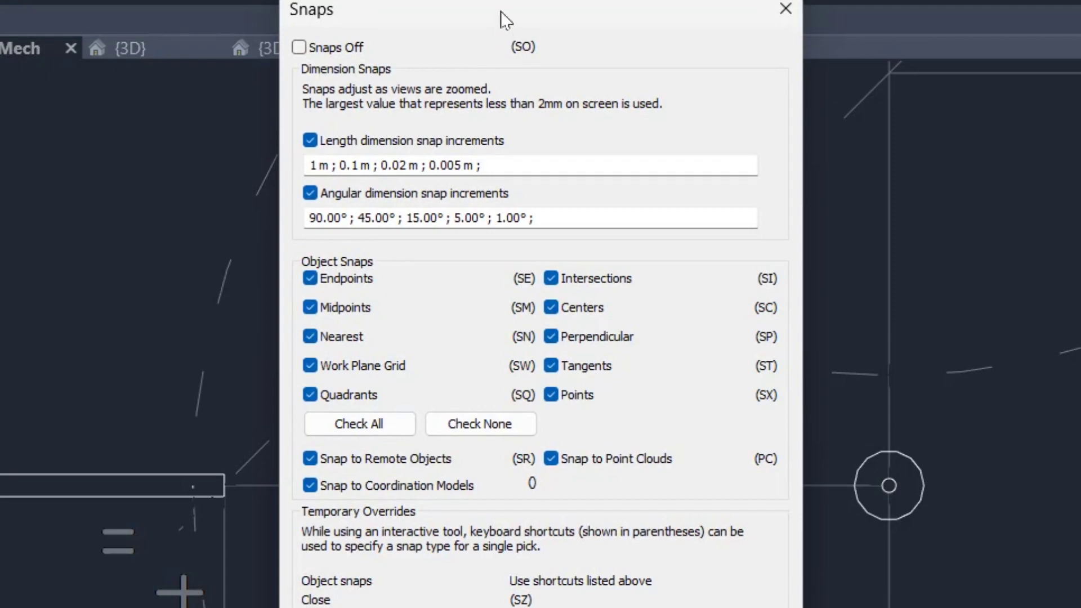
pyautogui.moveTo(505, 20); pyautogui.dragTo(363, 452)
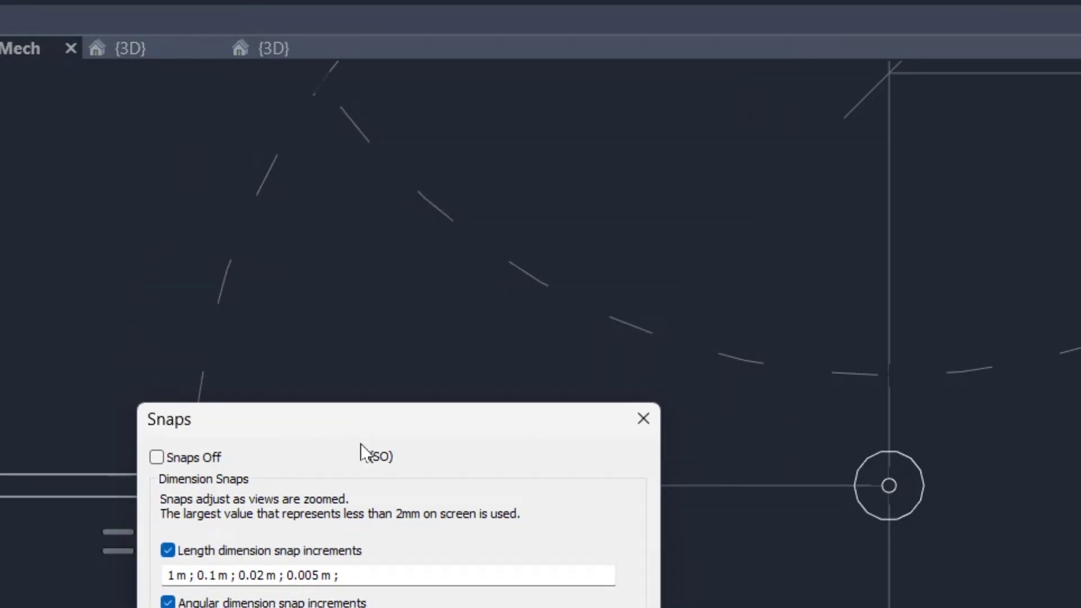
pyautogui.click(642, 427)
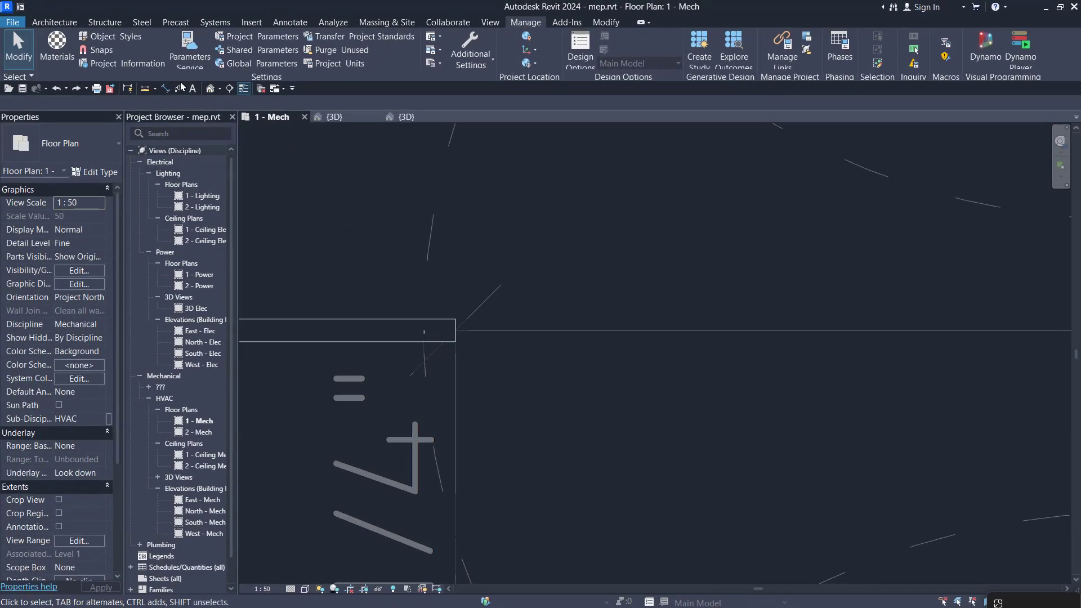
pyautogui.click(96, 50)
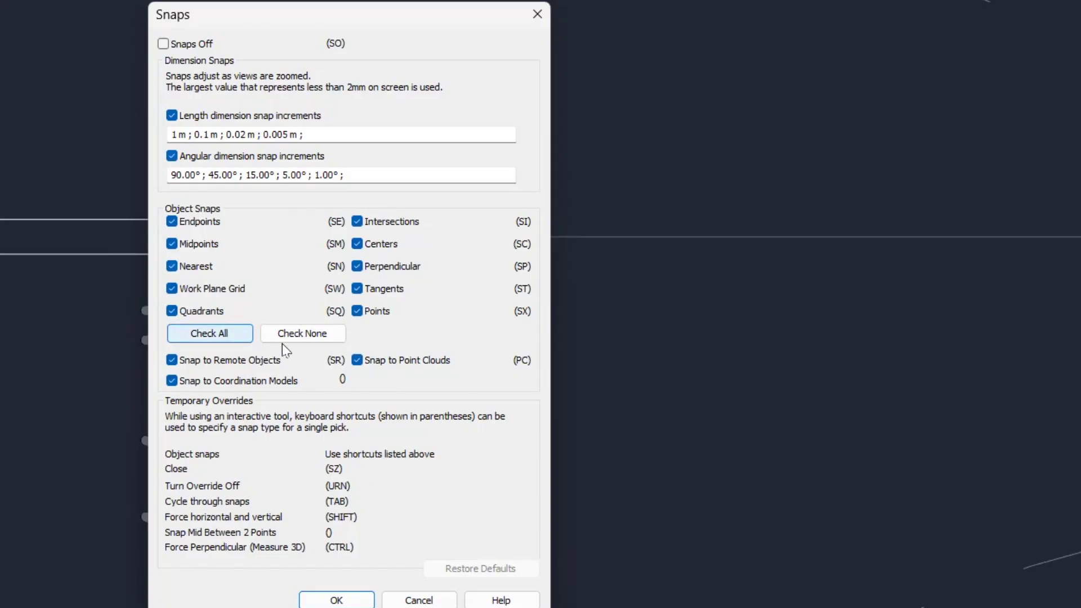
pyautogui.press('Escape')
# Draw a 40 mm pipe from the main's open end at the 1 1/4" mark to the centre of the last branch circle.
pyautogui.click(323, 243)
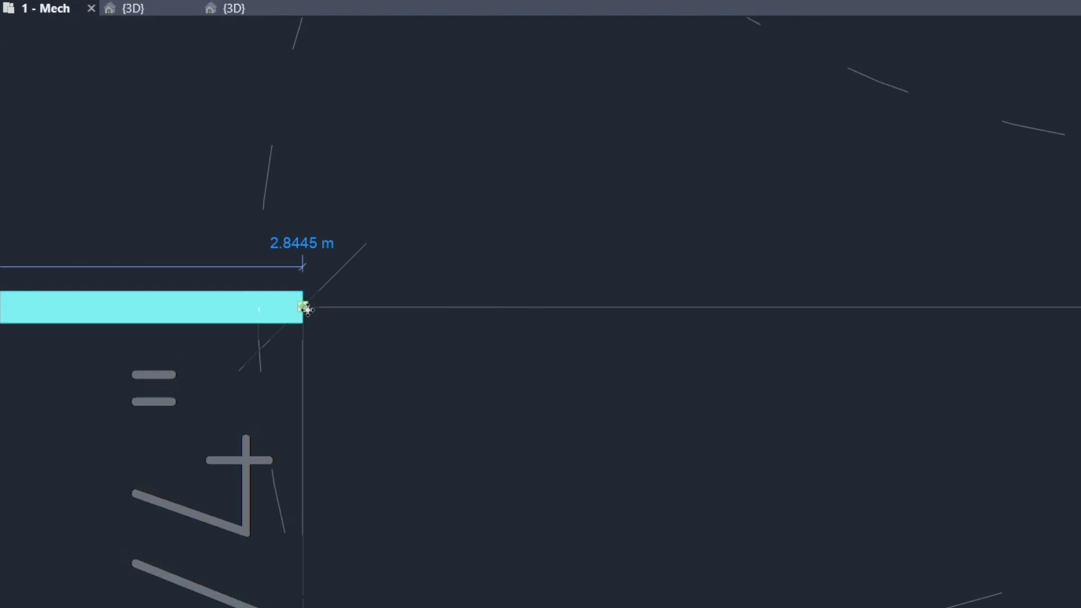
pyautogui.rightClick(328, 236)
pyautogui.click(390, 259)
pyautogui.scroll(-3, 649, 465)
pyautogui.moveTo(857, 475); pyautogui.dragTo(488, 476, button='middle')
pyautogui.scroll(5, 507, 406)
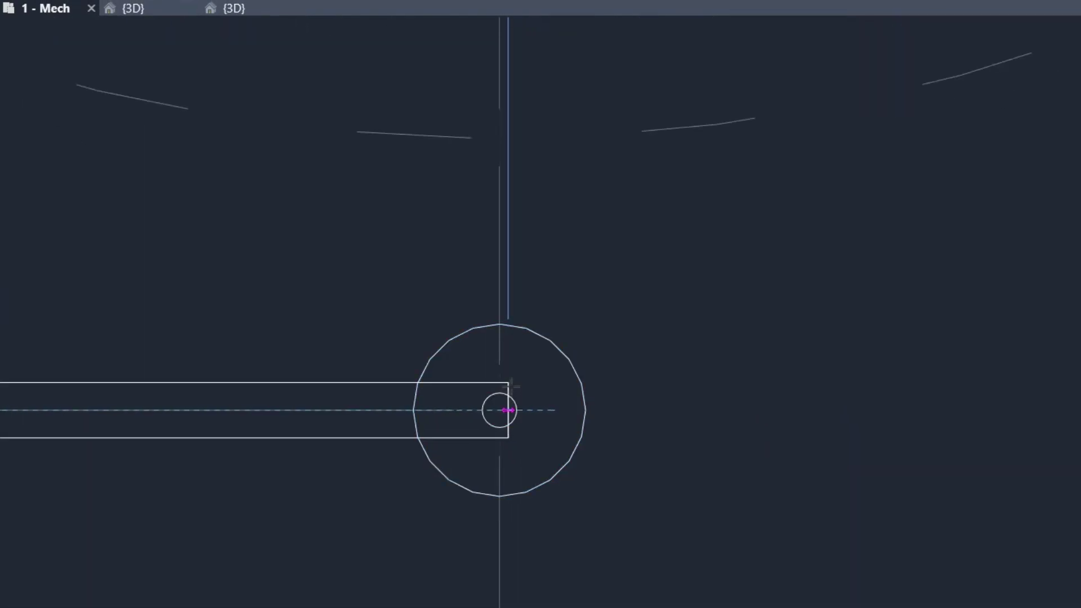
pyautogui.click(506, 373)
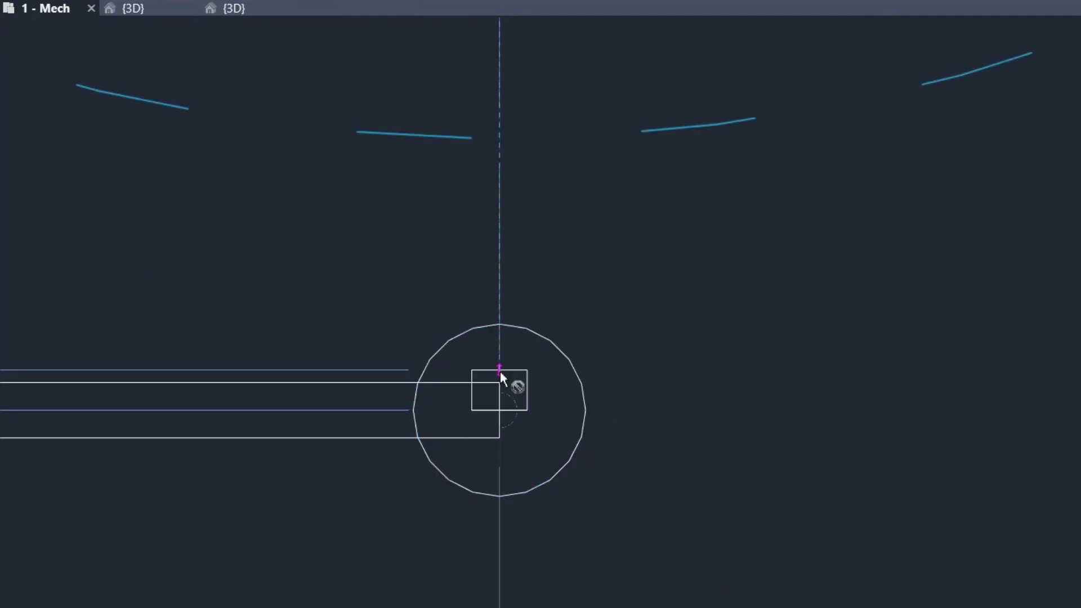
# Set the pipe diameter to 25 mm and draw the branch from the last circle up to the sprinkler above it.
pyautogui.scroll(-6, 606, 477)
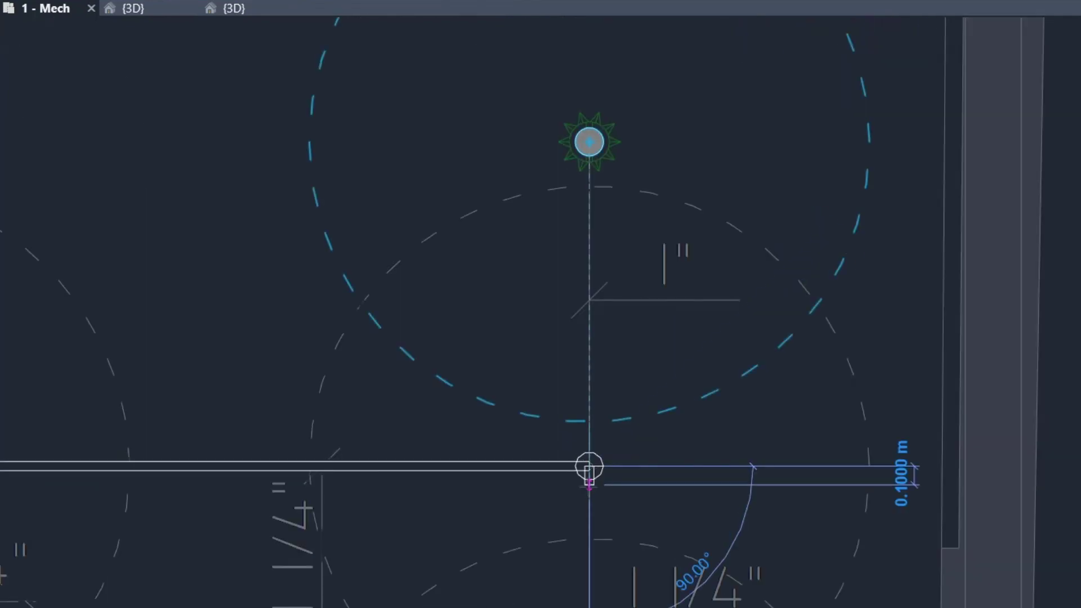
pyautogui.moveTo(774, 465); pyautogui.dragTo(498, 373, button='middle')
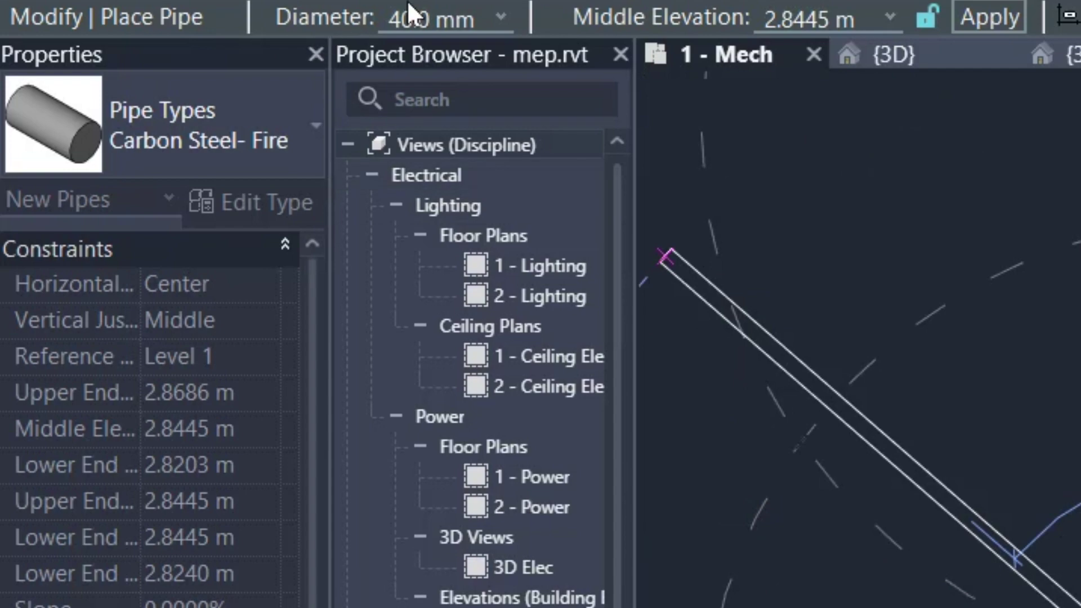
pyautogui.click(499, 17)
pyautogui.click(444, 96)
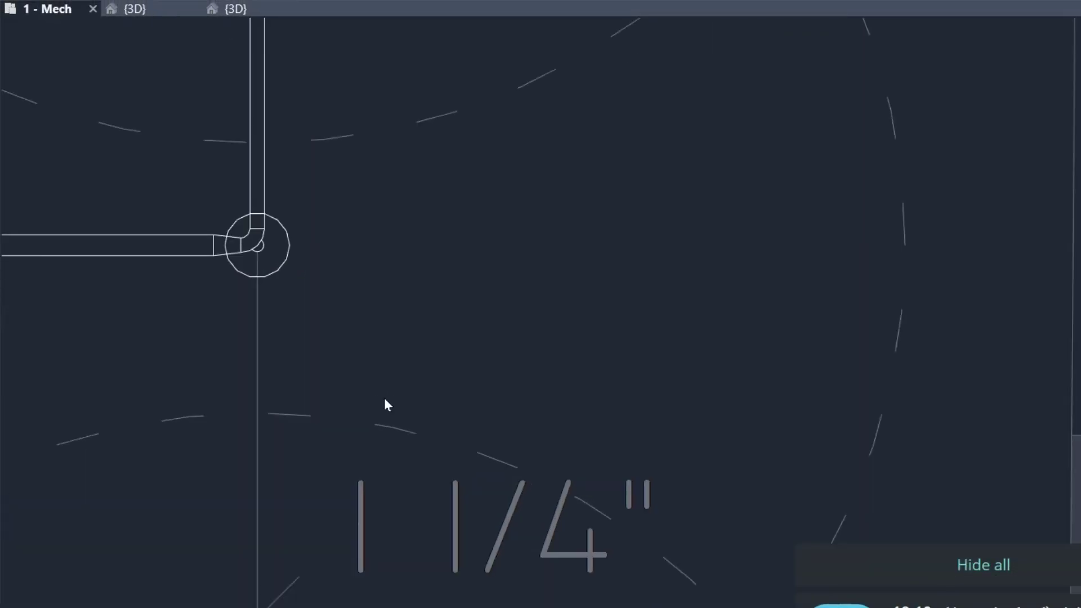
# Convert the elbow at the last branch circle into a tee with its open outlet facing down the branch line.
pyautogui.click(255, 243)
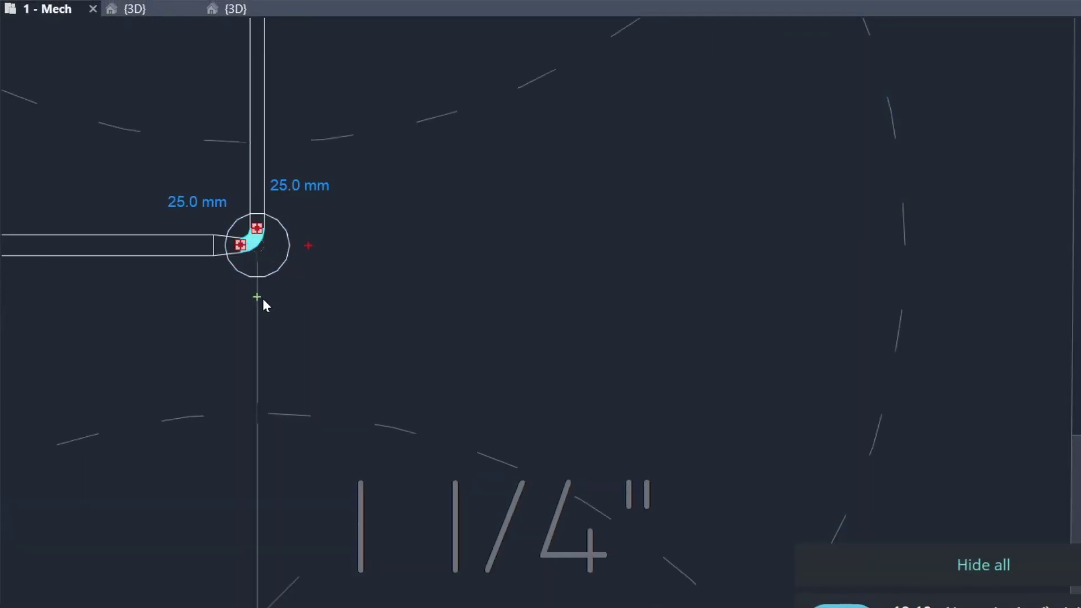
pyautogui.click(262, 298)
pyautogui.scroll(3, 261, 257)
pyautogui.click(262, 257)
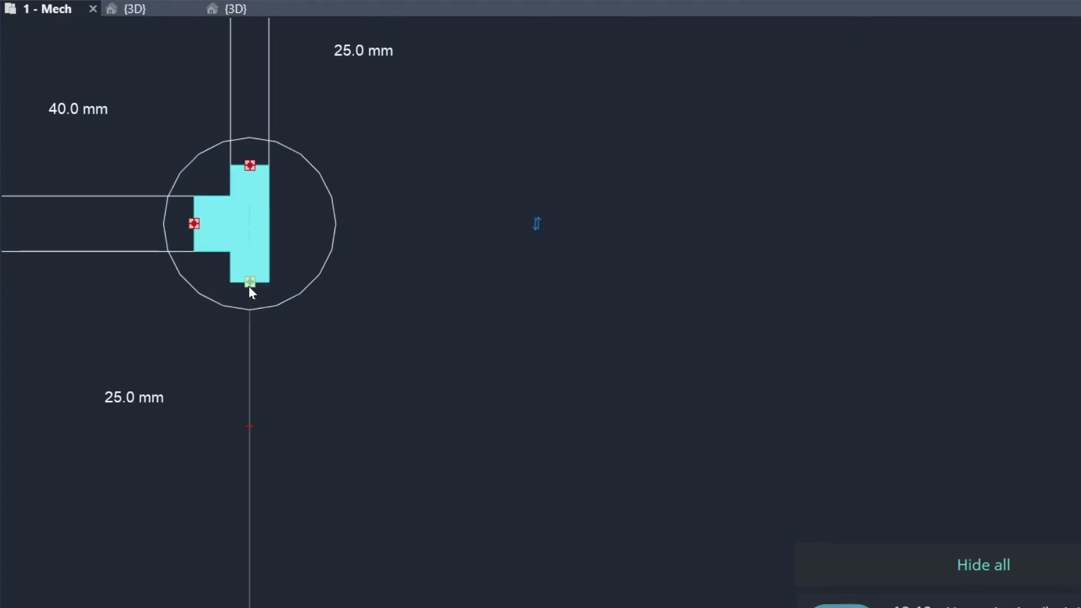
# Draw a short 25 mm pipe down from the tee's open outlet along the CAD branch line and end the Pipe command.
pyautogui.rightClick(249, 286)
pyautogui.click(331, 234)
pyautogui.scroll(-2, 278, 421)
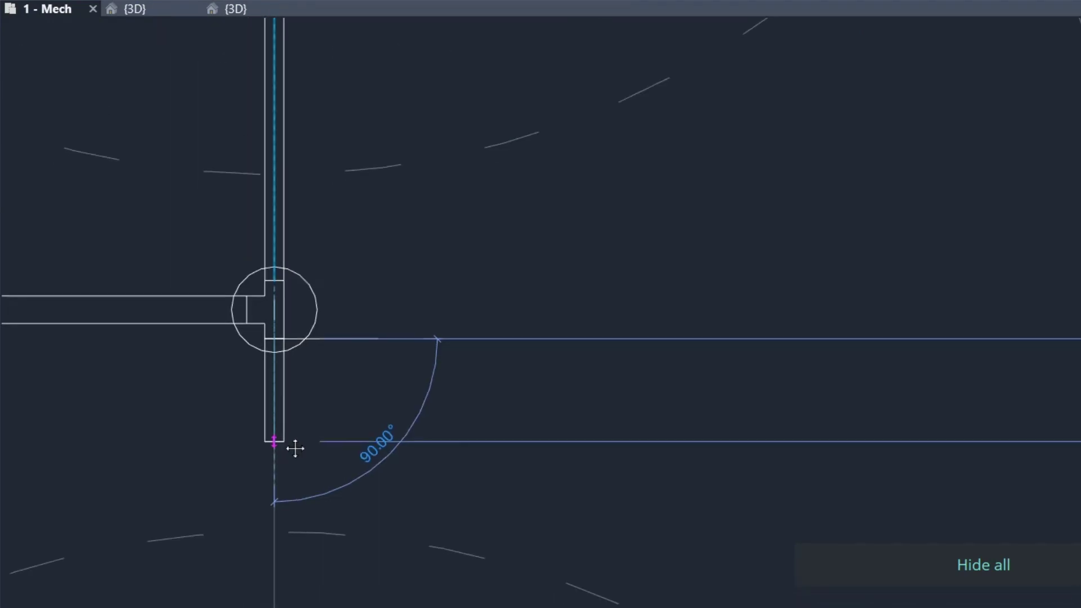
pyautogui.scroll(2, 275, 442)
pyautogui.click(289, 446)
pyautogui.press('Escape')
pyautogui.press('Escape')
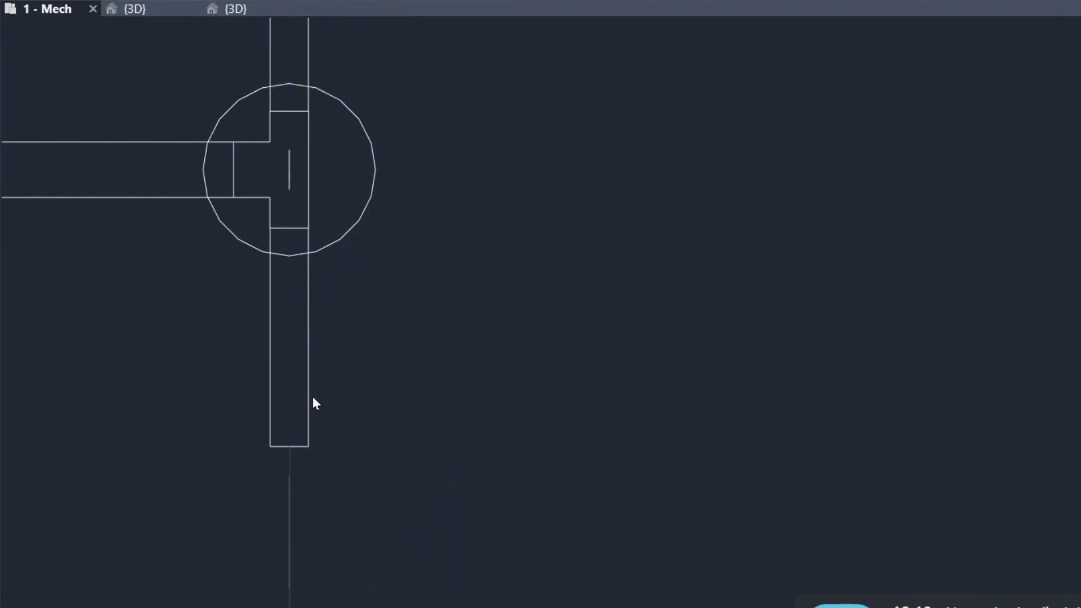
# Set the diameter of the short pipe below the last branch tee to 32 mm.
pyautogui.click(310, 397)
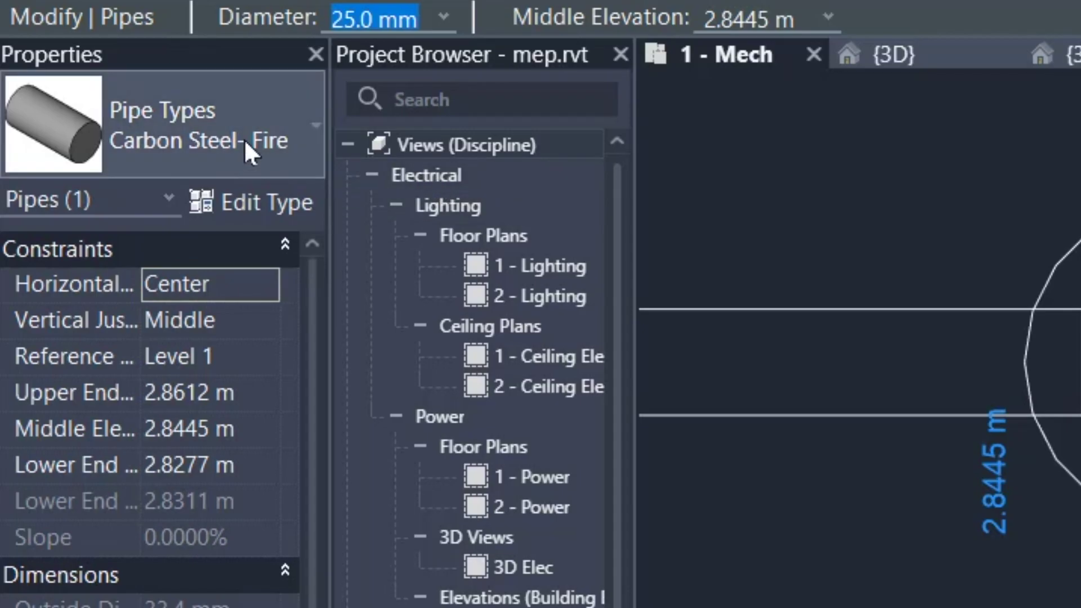
pyautogui.click(248, 145)
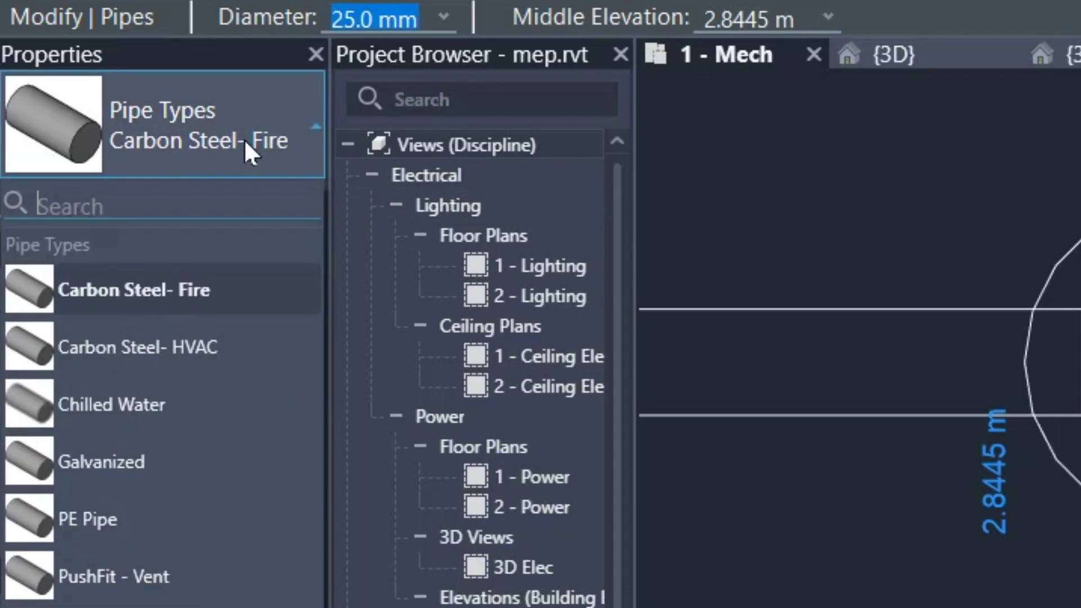
pyautogui.click(251, 150)
pyautogui.click(455, 29)
pyautogui.click(455, 16)
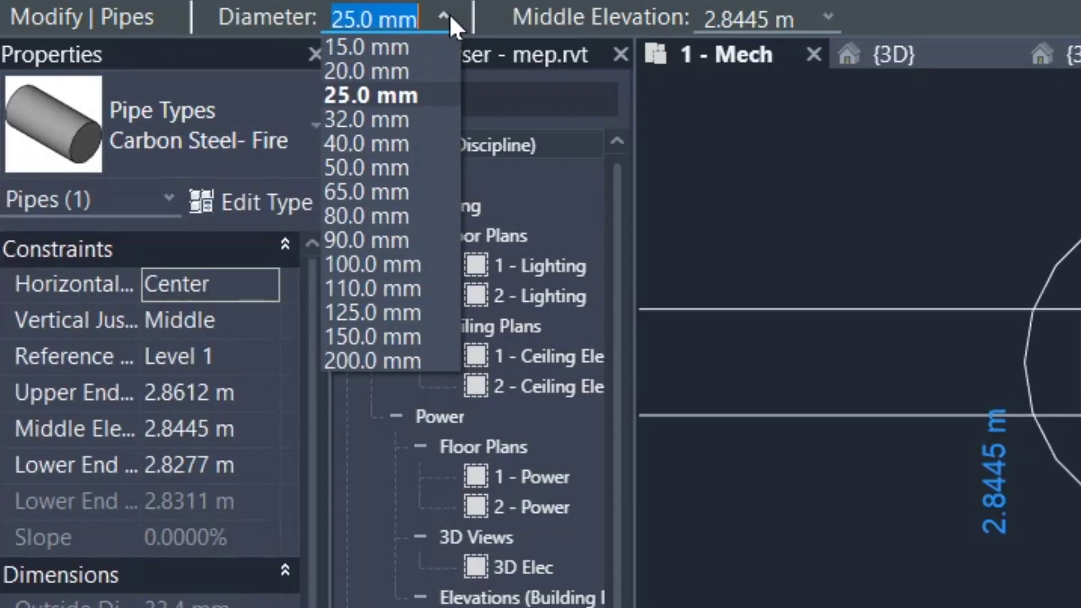
pyautogui.click(417, 115)
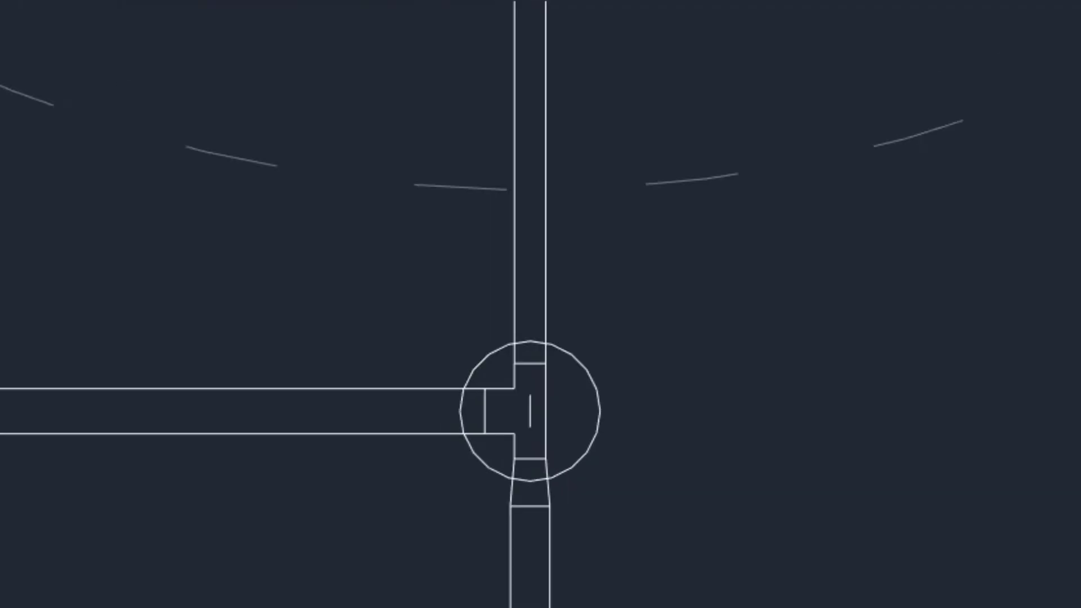
# Examine the tee at the last branch circle, its connected pipe sizes and the reducer on its lower outlet.
pyautogui.moveTo(285, 437); pyautogui.dragTo(501, 575, button='middle')
pyautogui.scroll(3, 529, 477)
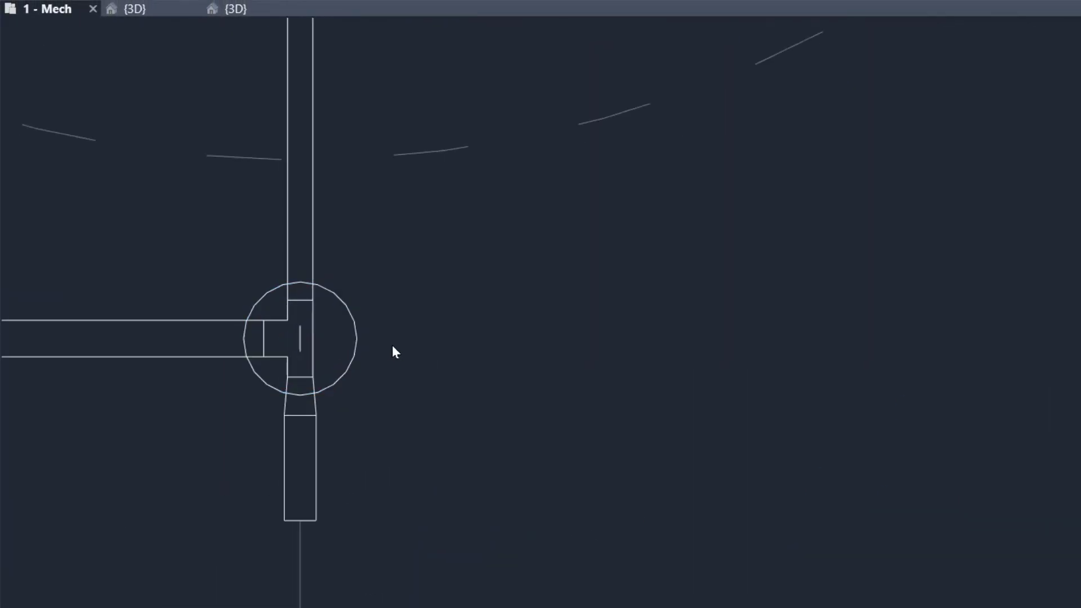
pyautogui.moveTo(467, 475); pyautogui.dragTo(579, 513, button='middle')
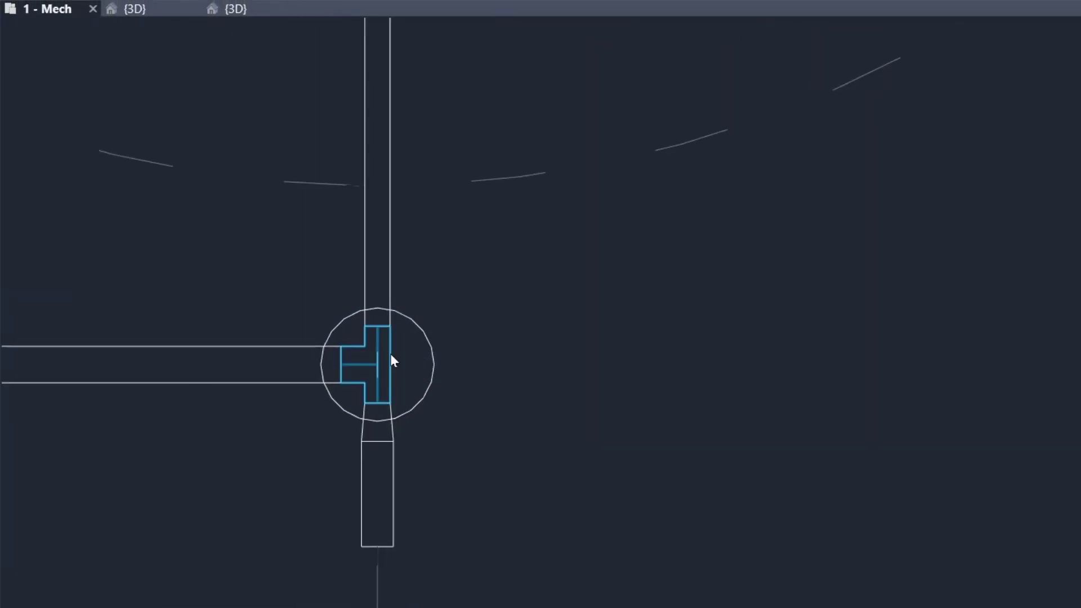
pyautogui.click(391, 359)
pyautogui.scroll(2, 411, 462)
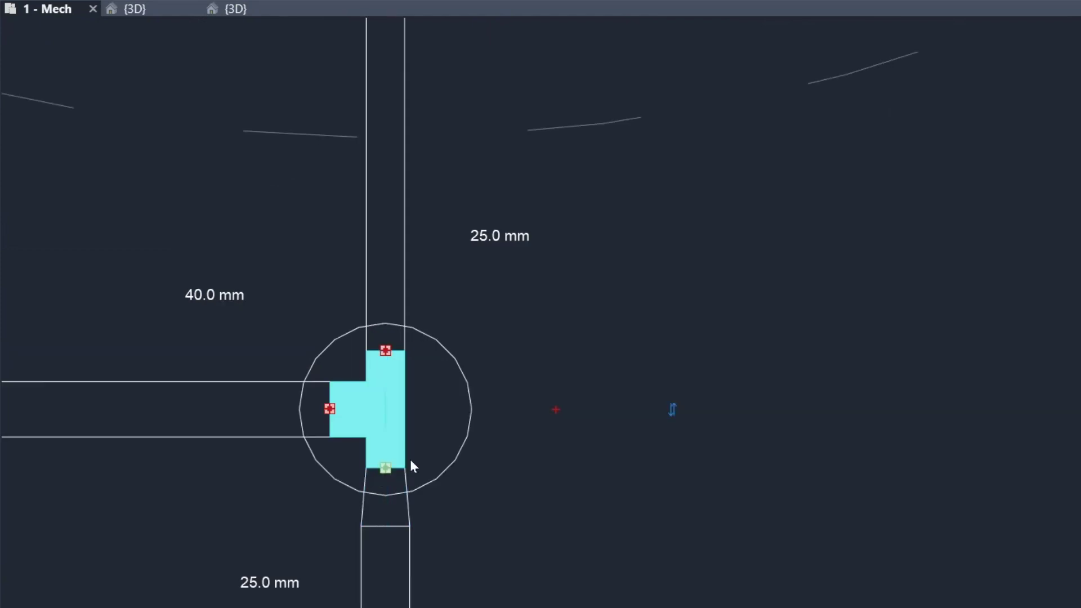
pyautogui.scroll(2, 379, 504)
pyautogui.scroll(-3, 398, 524)
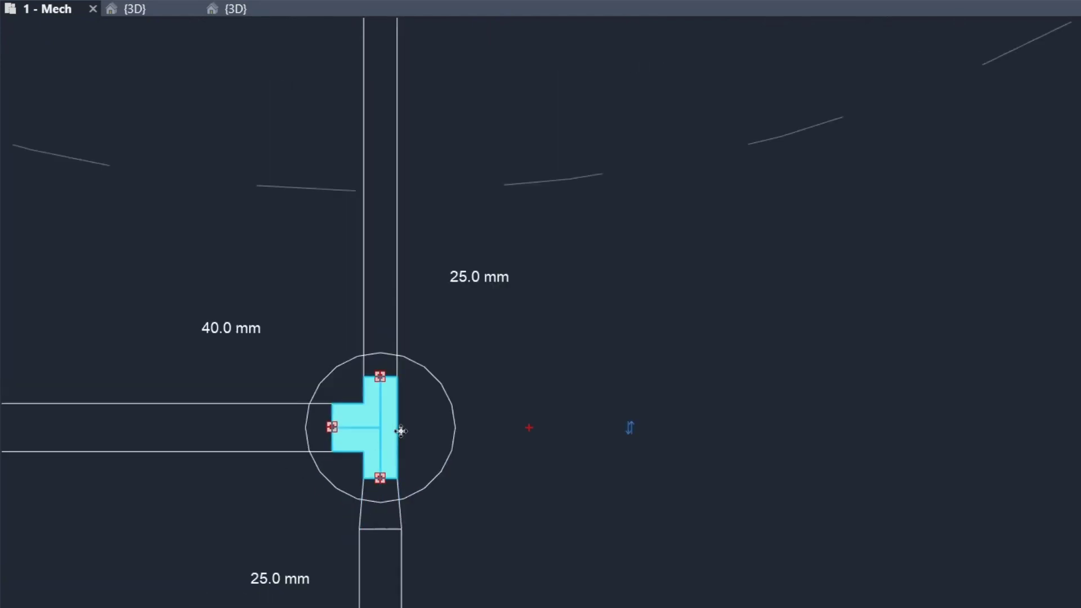
pyautogui.scroll(2, 388, 450)
pyautogui.scroll(1, 388, 450)
pyautogui.scroll(-1, 400, 485)
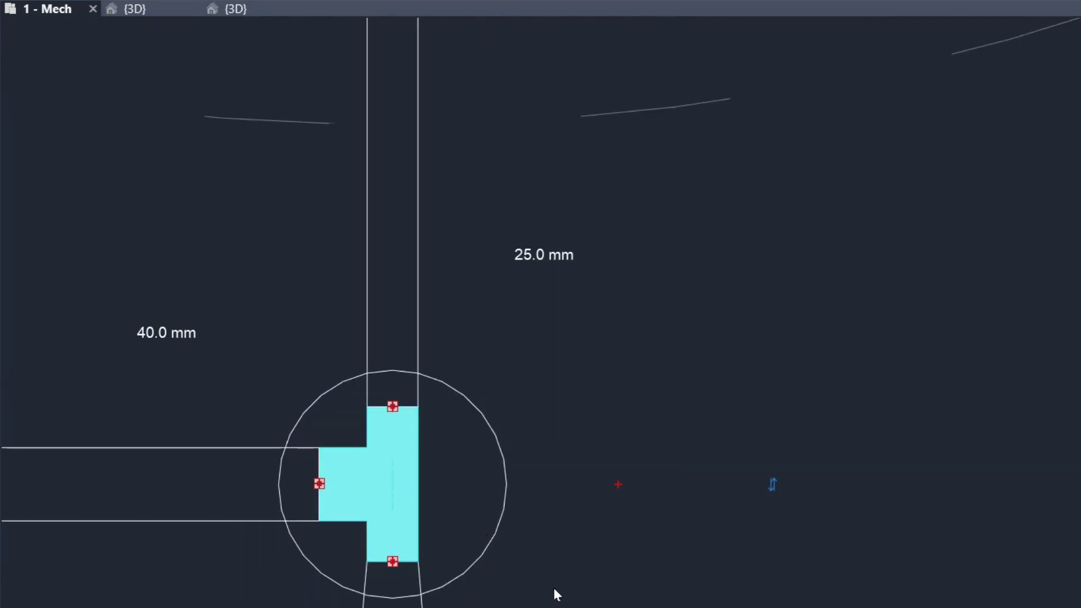
pyautogui.scroll(-1, 532, 543)
pyautogui.scroll(1, 464, 538)
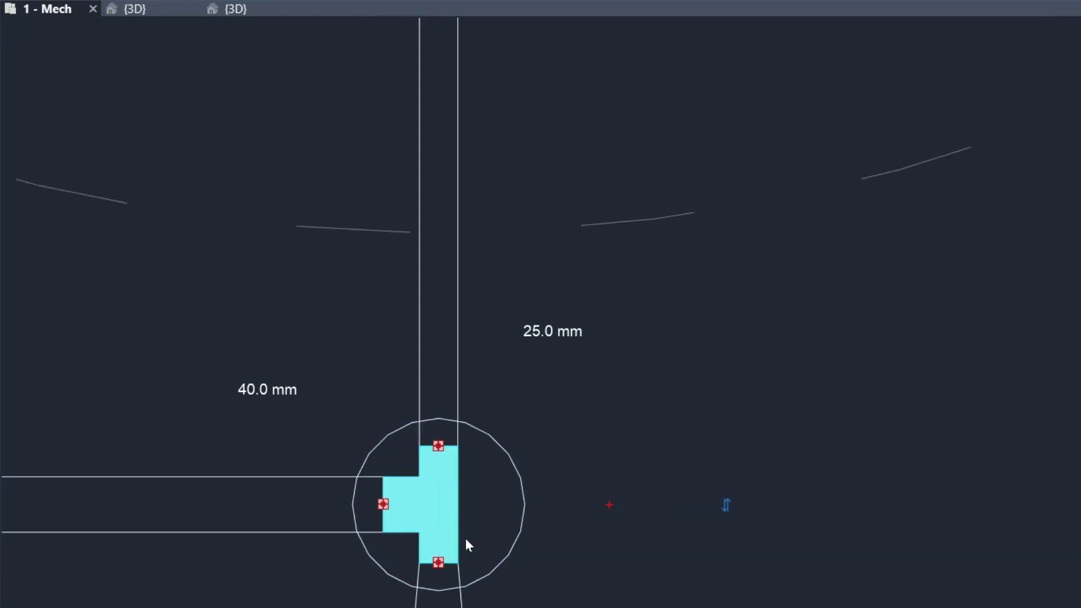
pyautogui.scroll(3, 465, 538)
pyautogui.scroll(-2, 442, 342)
pyautogui.moveTo(487, 527); pyautogui.dragTo(451, 400, button='middle')
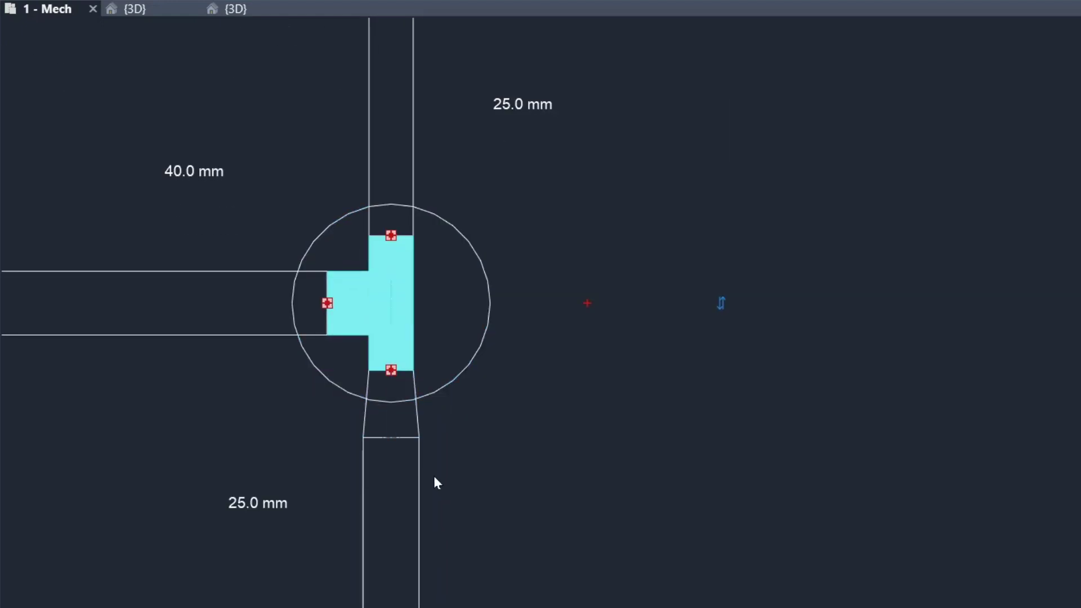
# Delete the reducer and the tee at the last branch circle.
pyautogui.click(414, 417)
pyautogui.press('Delete')
pyautogui.click(415, 326)
pyautogui.press('Delete')
# Draw a short 32 mm pipe straight down from the 40 mm main's open end and align it with the CAD branch line.
pyautogui.click(330, 303)
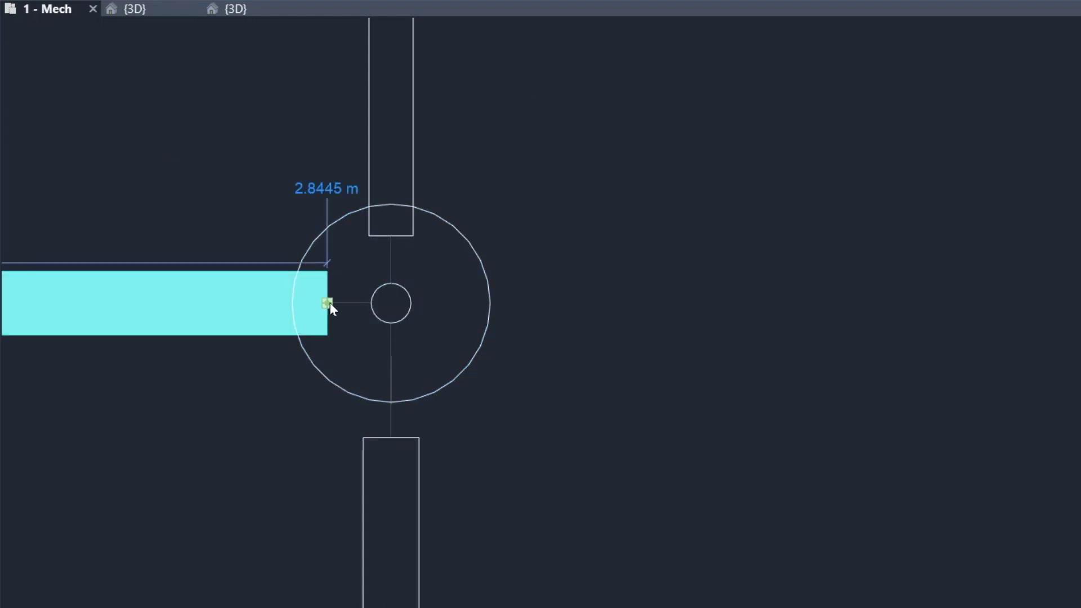
pyautogui.rightClick(330, 302)
pyautogui.click(394, 257)
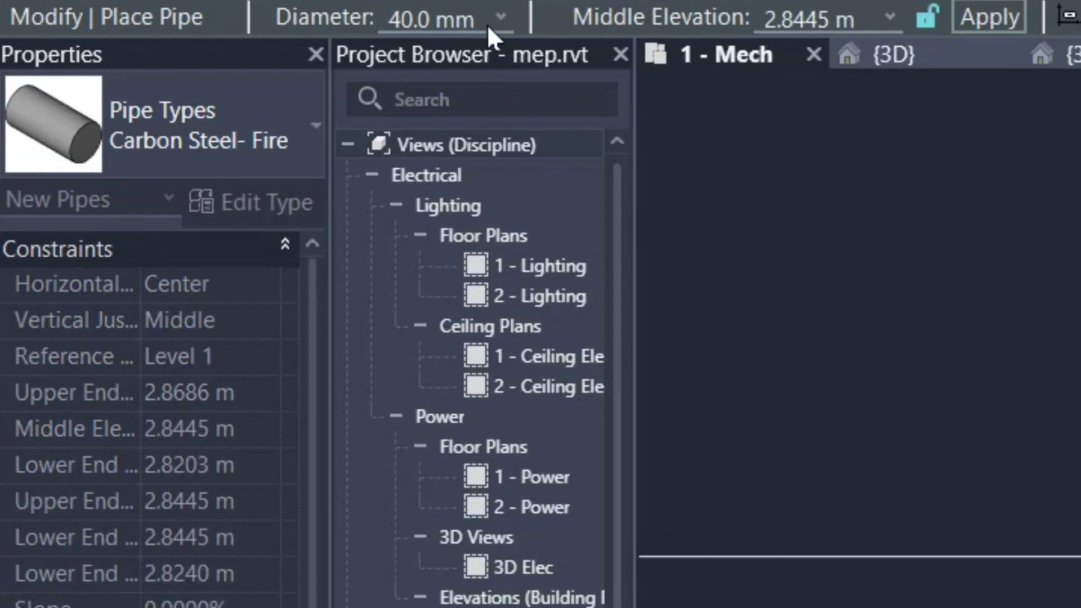
pyautogui.click(500, 17)
pyautogui.click(478, 114)
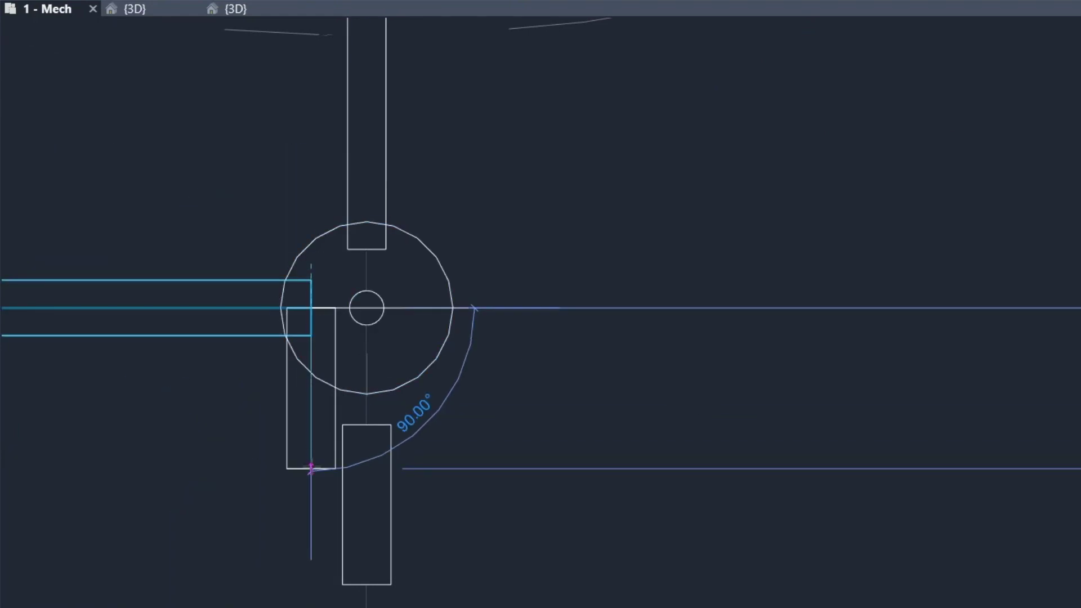
pyautogui.click(312, 467)
pyautogui.press('Escape')
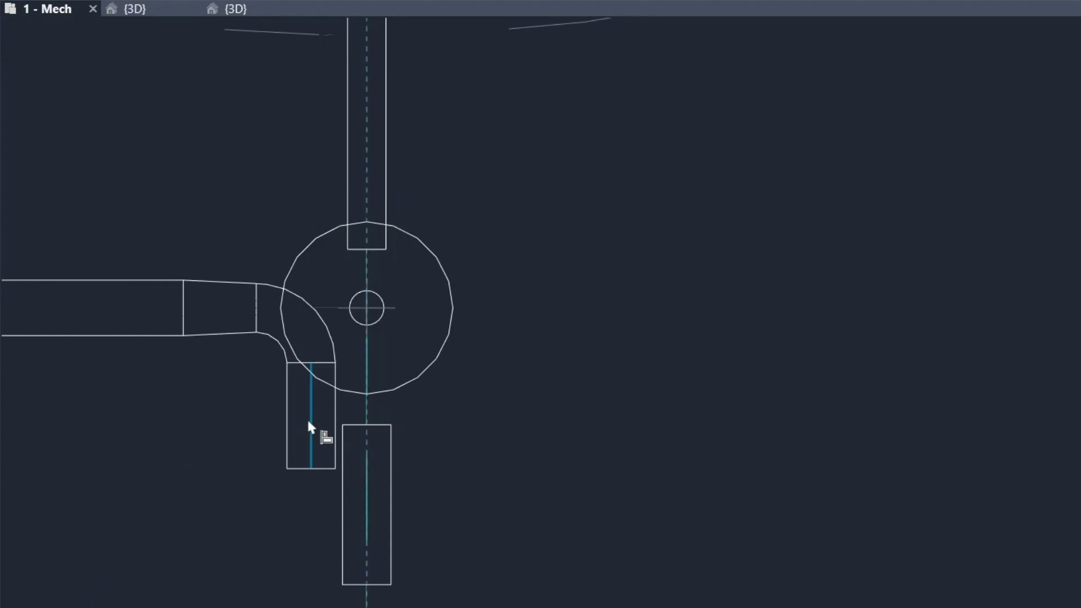
pyautogui.click(314, 418)
pyautogui.press('Escape')
# Delete the old short pipe below the circle and convert the new elbow into a tee with its open outlet facing up.
pyautogui.click(386, 518)
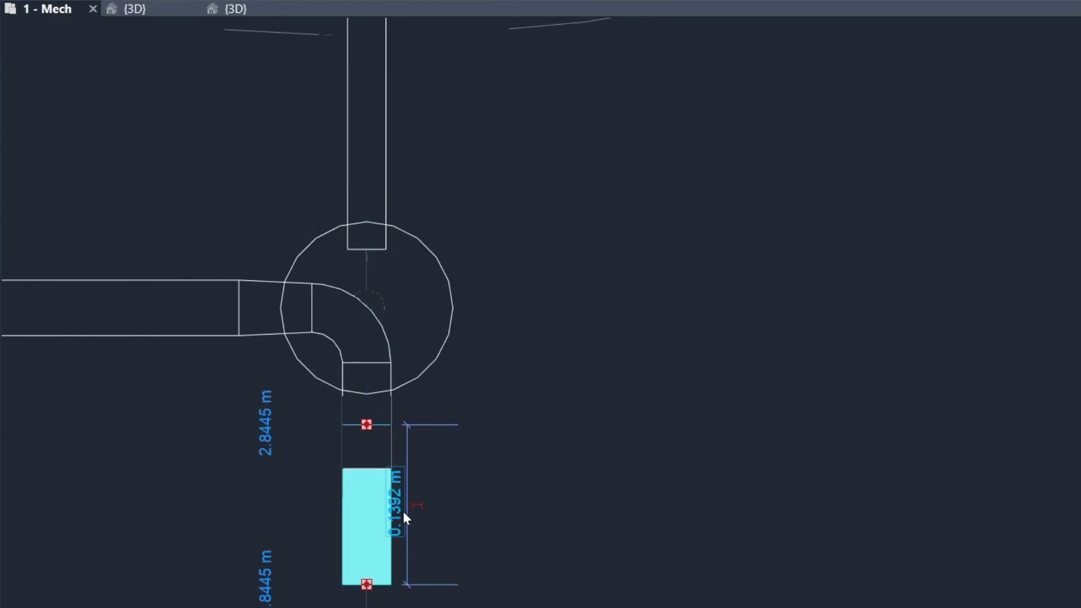
pyautogui.press('Delete')
pyautogui.click(374, 342)
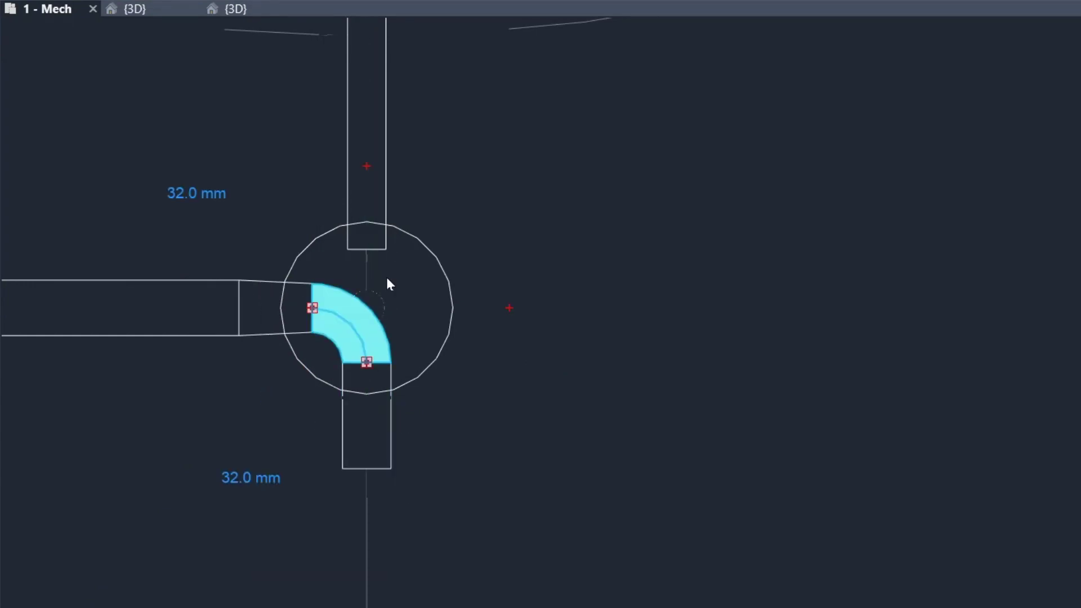
pyautogui.click(367, 166)
# Pull the upper branch pipe's lower end away from the tee and delete that pipe.
pyautogui.click(383, 200)
pyautogui.scroll(3, 383, 198)
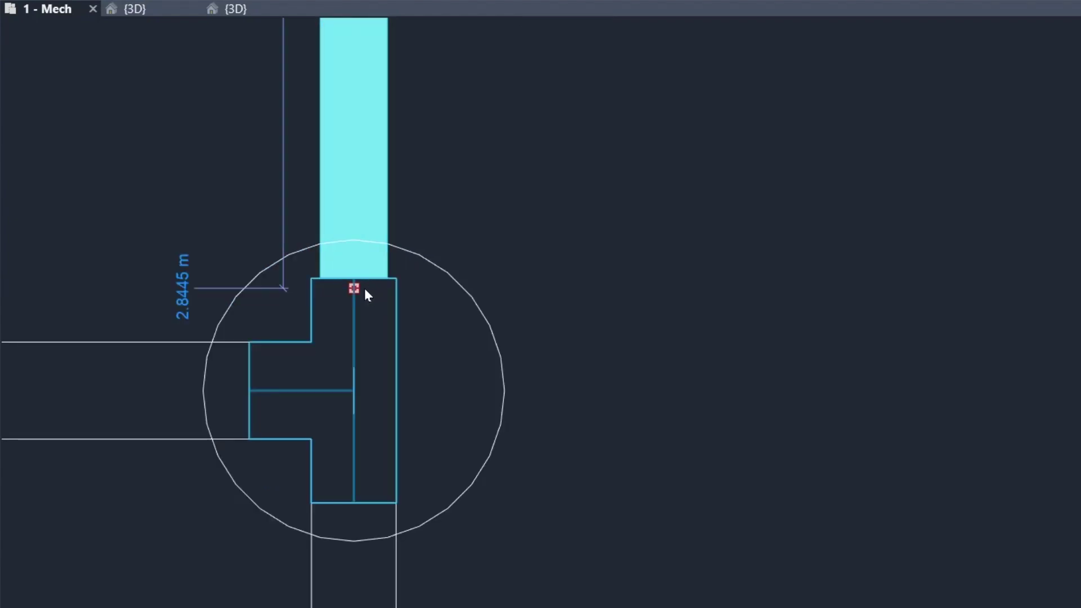
pyautogui.moveTo(364, 289); pyautogui.dragTo(356, 274)
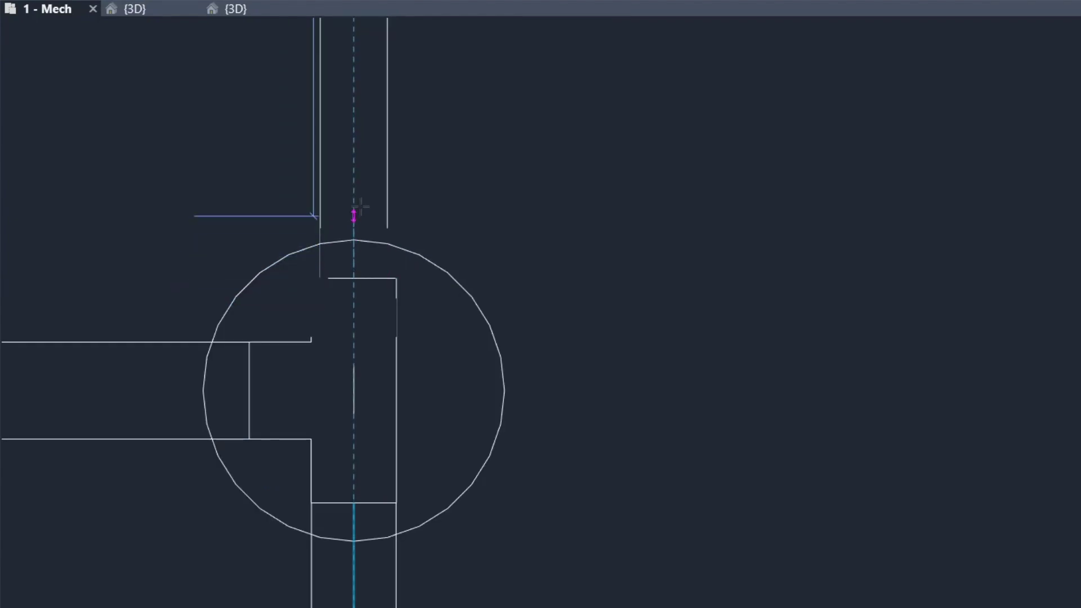
pyautogui.moveTo(360, 207); pyautogui.dragTo(362, 197)
pyautogui.scroll(-6, 362, 197)
pyautogui.moveTo(417, 240); pyautogui.dragTo(438, 444, button='middle')
pyautogui.press('Delete')
# Draw a 25 mm pipe from the tee's upper outlet to just past the sprinkler above and end the Pipe command.
pyautogui.scroll(3, 421, 488)
pyautogui.scroll(4, 400, 428)
pyautogui.click(350, 453)
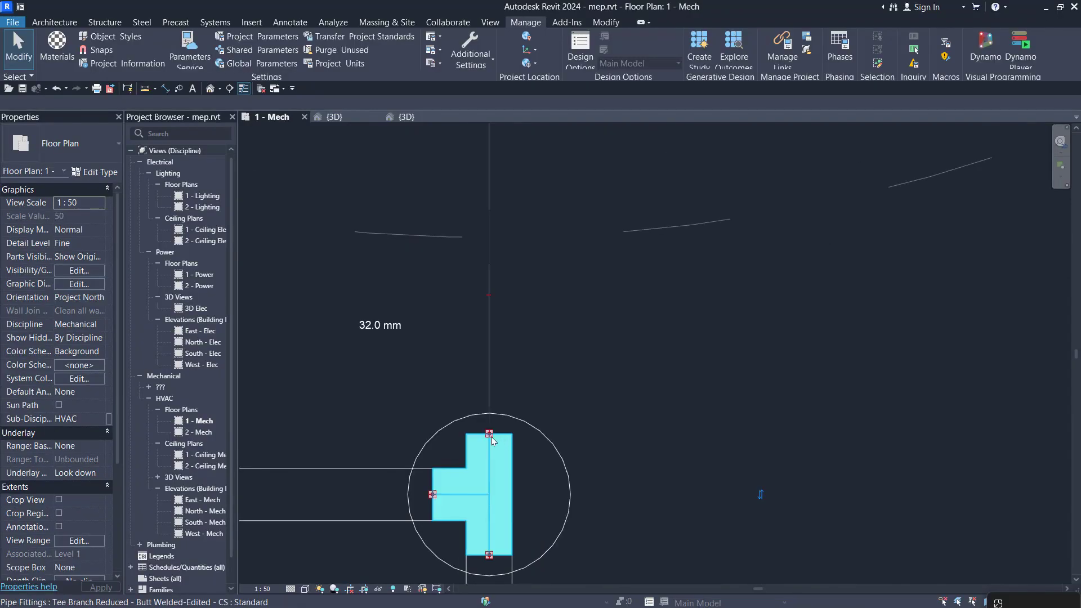
pyautogui.rightClick(492, 441)
pyautogui.click(535, 100)
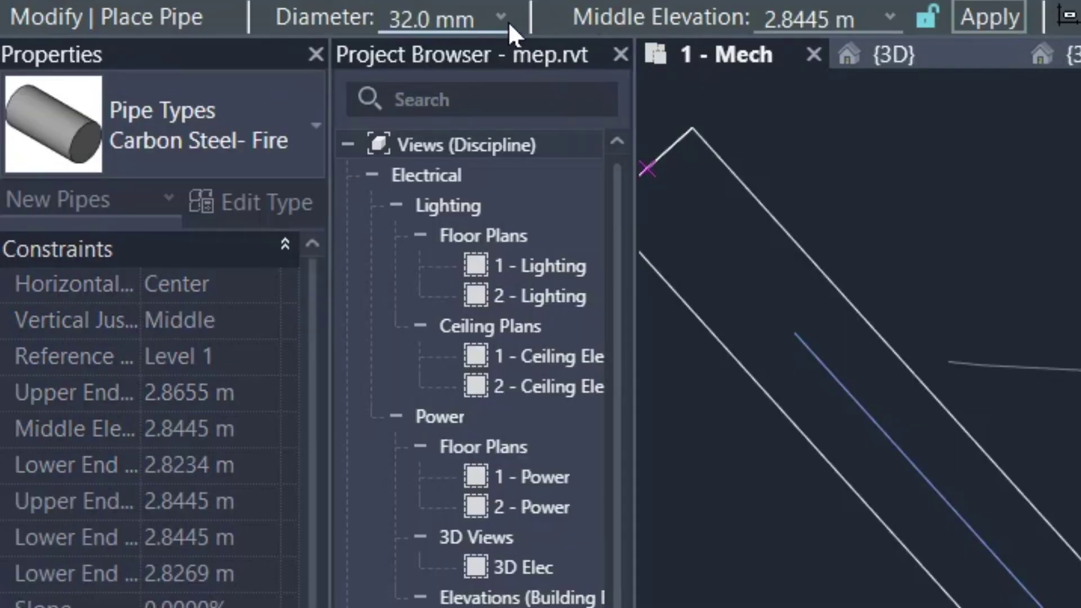
pyautogui.click(501, 18)
pyautogui.click(467, 92)
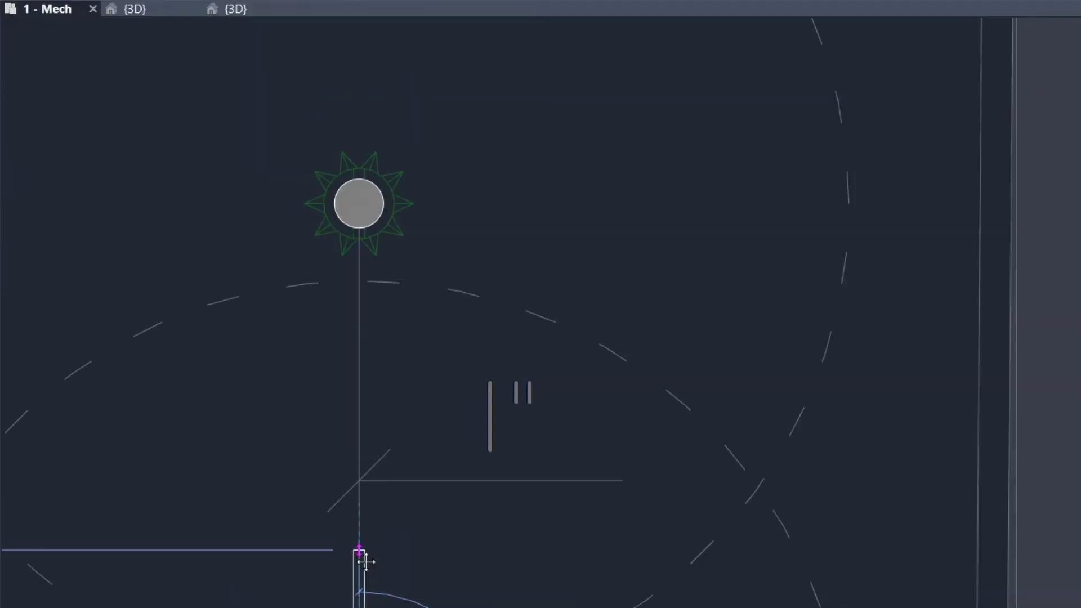
pyautogui.scroll(4, 362, 207)
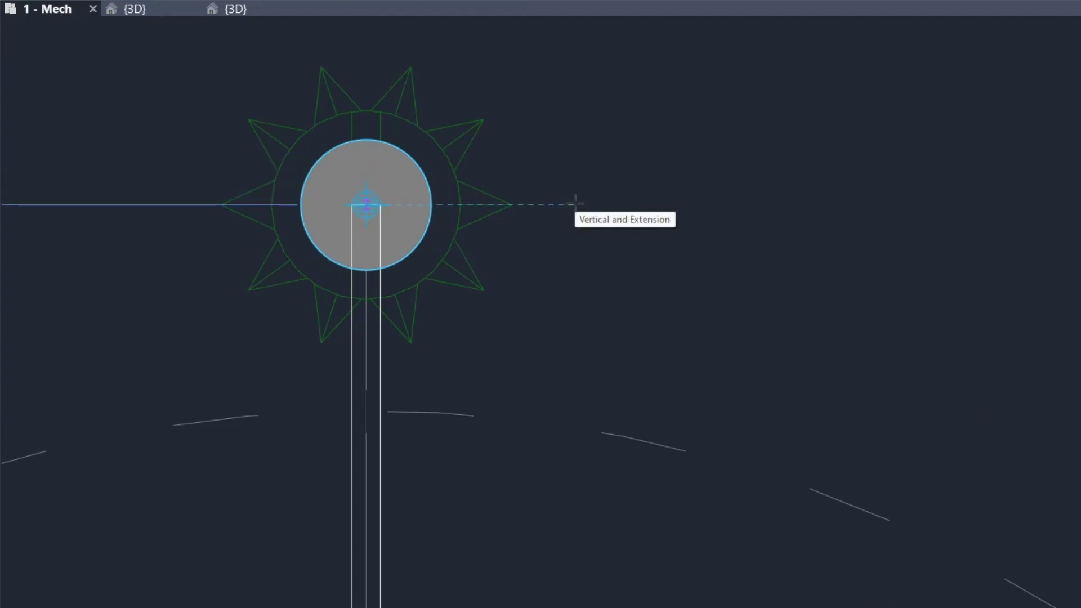
pyautogui.scroll(-1, 574, 204)
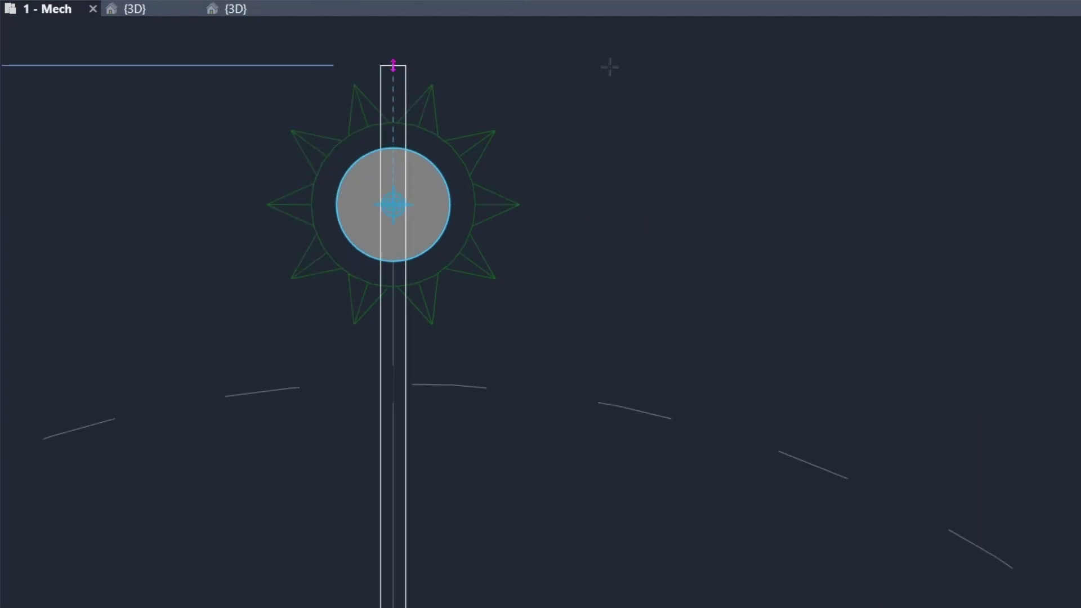
pyautogui.click(608, 67)
pyautogui.press('Escape')
pyautogui.press('Escape')
# Set the visual style of the 1 - Mech plan view to Shaded.
pyautogui.scroll(-3, 614, 189)
pyautogui.moveTo(622, 471); pyautogui.dragTo(554, 361, button='middle')
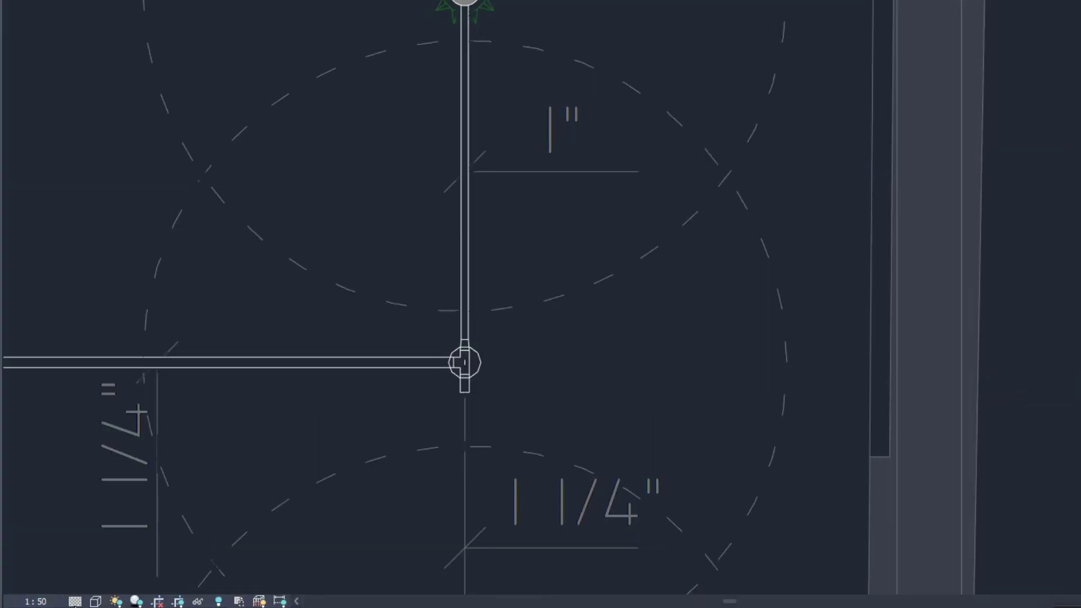
pyautogui.click(96, 601)
pyautogui.click(119, 524)
pyautogui.scroll(-1, 546, 365)
pyautogui.scroll(-1, 475, 381)
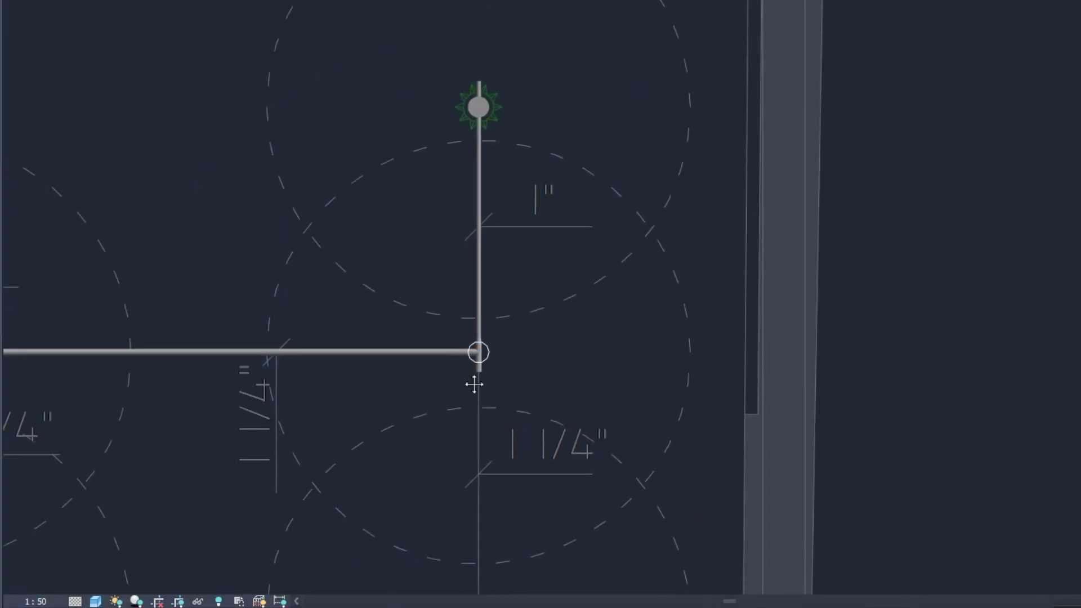
# Draw the 32 mm branch from its open lower end to just past the sprinkler below, dismissing the save reminder without saving.
pyautogui.scroll(6, 394, 287)
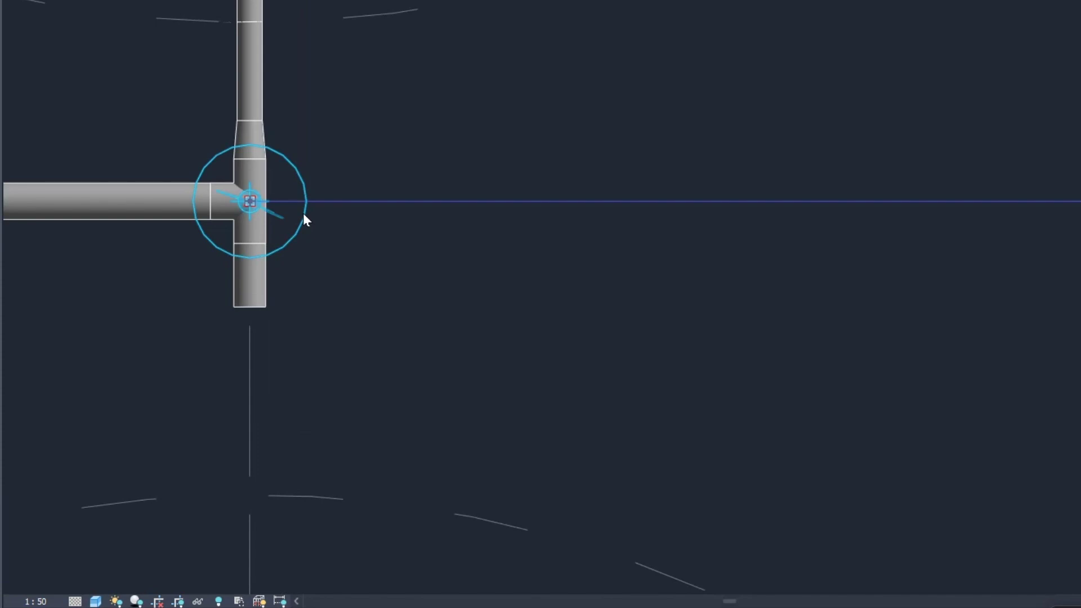
pyautogui.scroll(-2, 304, 219)
pyautogui.moveTo(309, 301); pyautogui.dragTo(331, 252, button='middle')
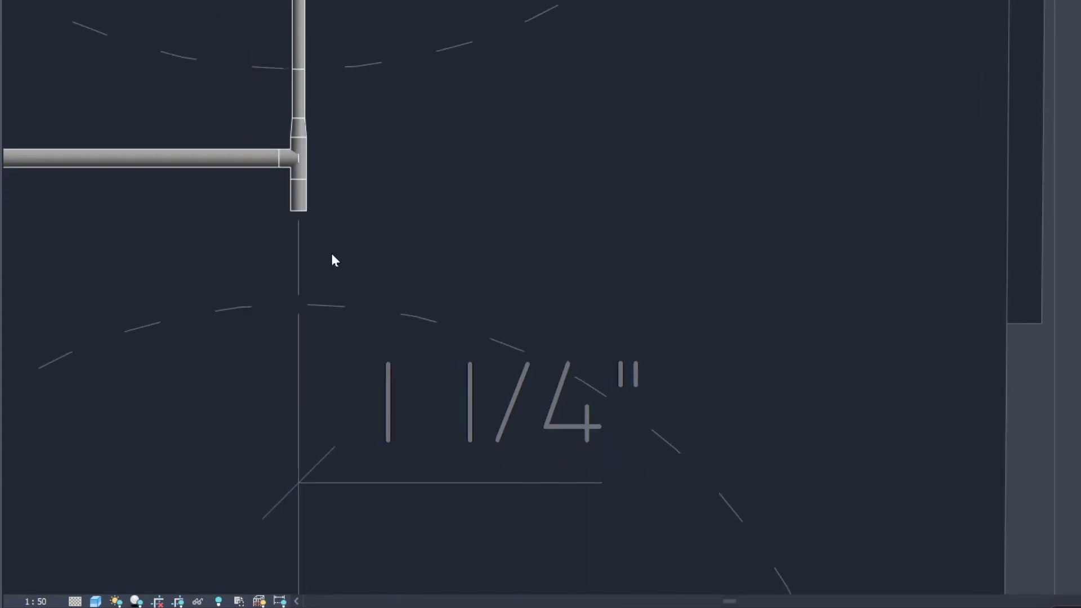
pyautogui.rightClick(296, 214)
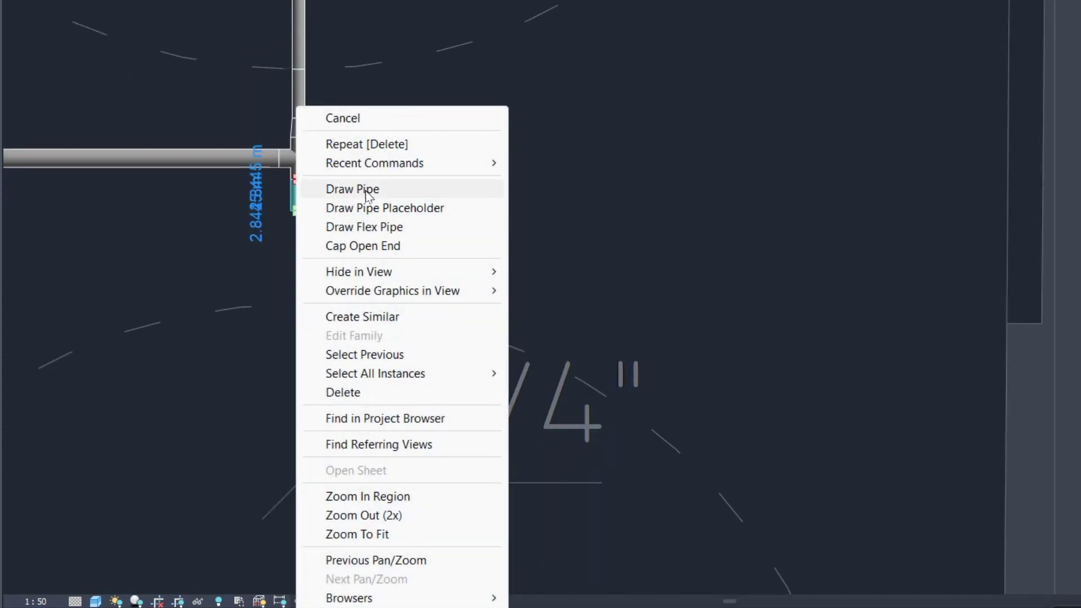
pyautogui.click(351, 186)
pyautogui.scroll(-3, 428, 416)
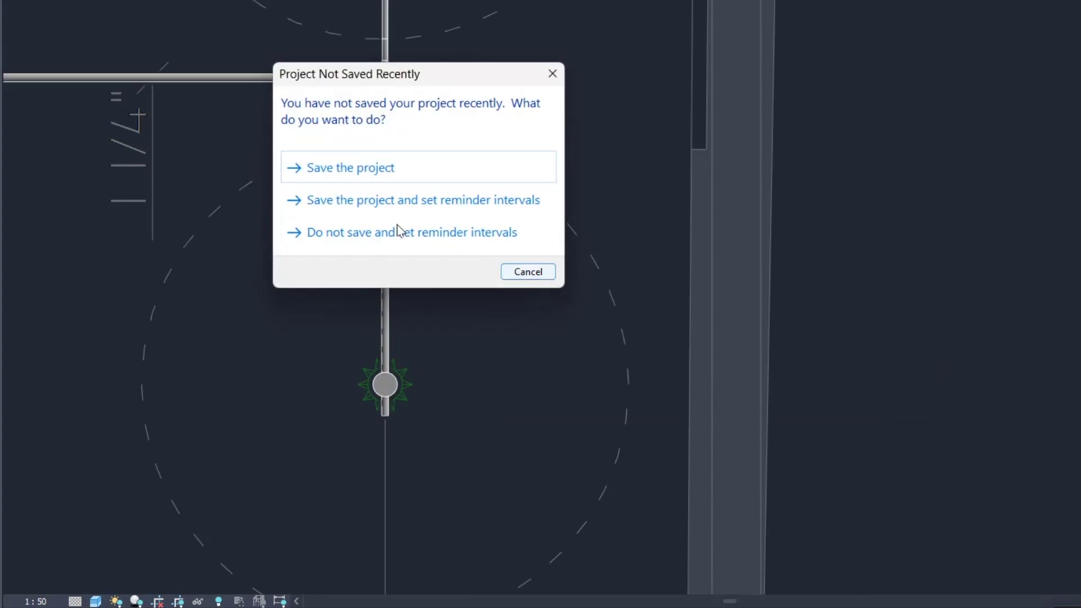
pyautogui.press('Escape')
# Select the connected pipe run in plan for checking, and turn off the section box in the {3D} view.
pyautogui.scroll(-3, 396, 233)
pyautogui.moveTo(460, 335); pyautogui.dragTo(832, 434, button='middle')
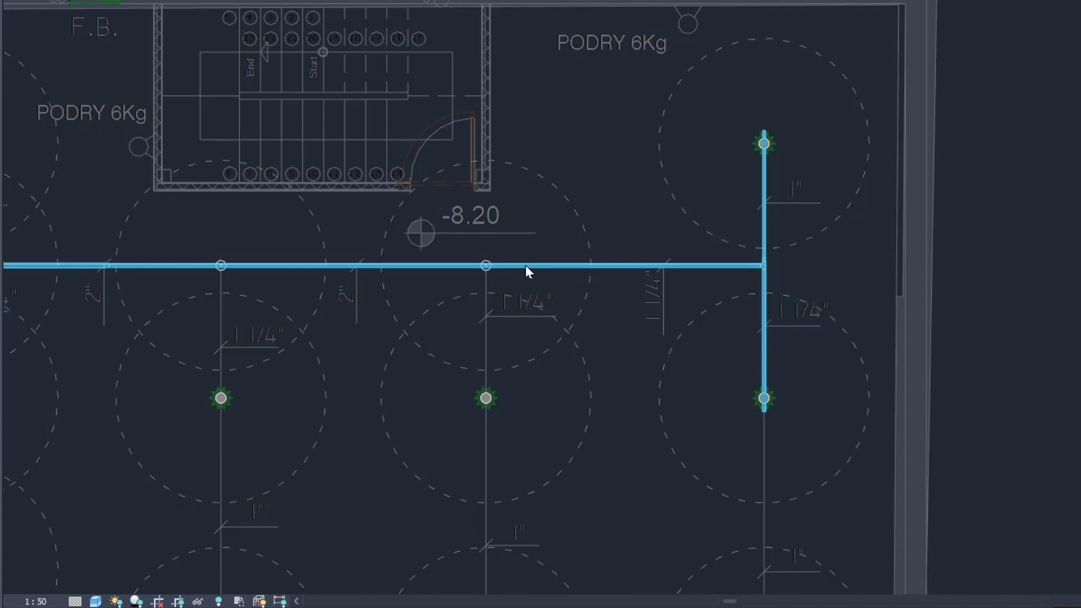
pyautogui.click(525, 266)
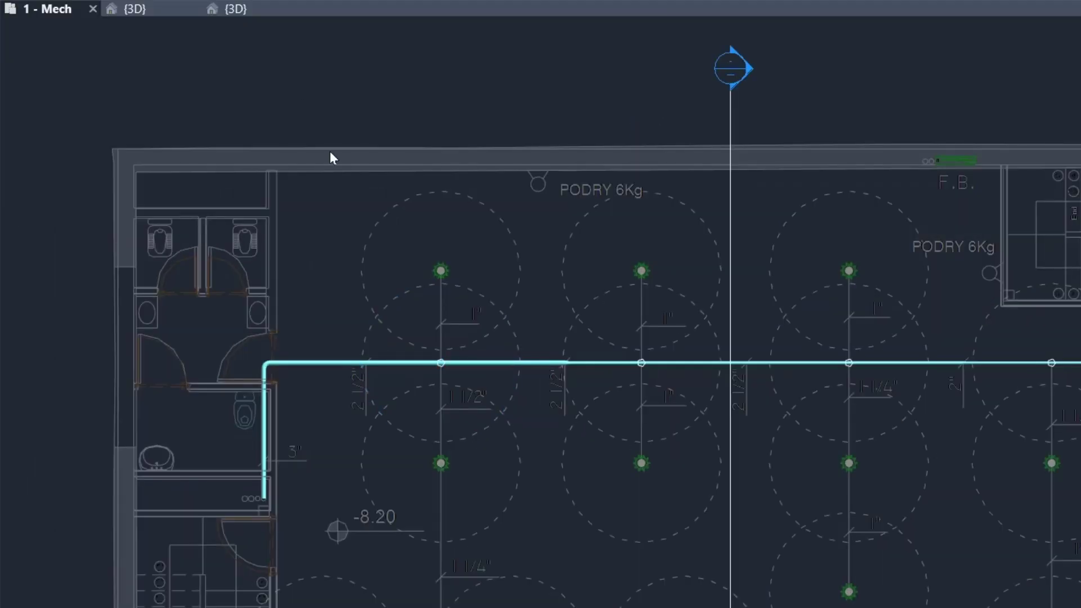
pyautogui.click(161, 9)
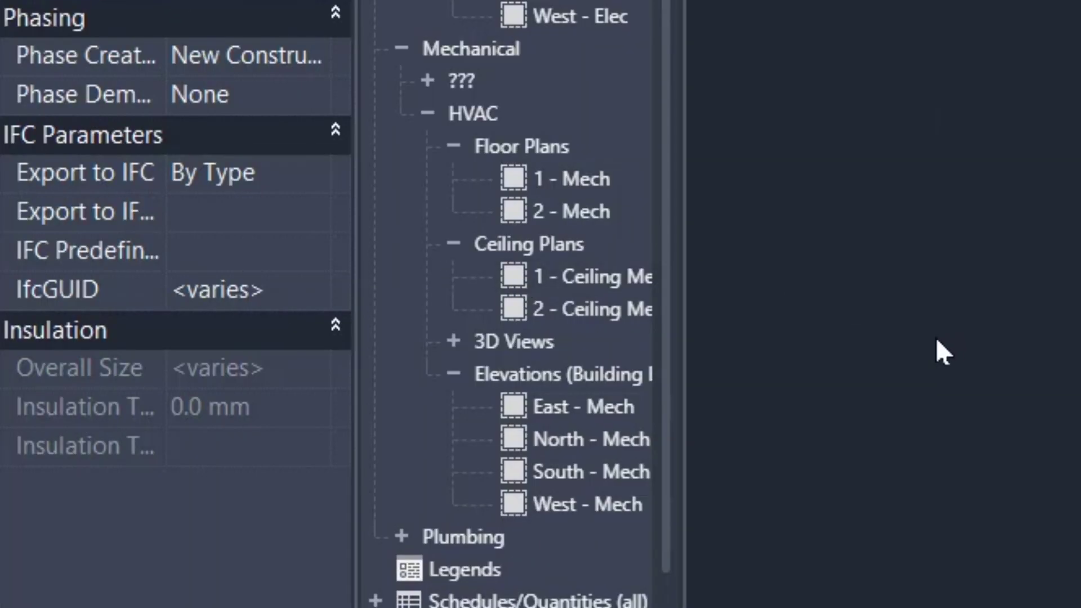
pyautogui.click(937, 339)
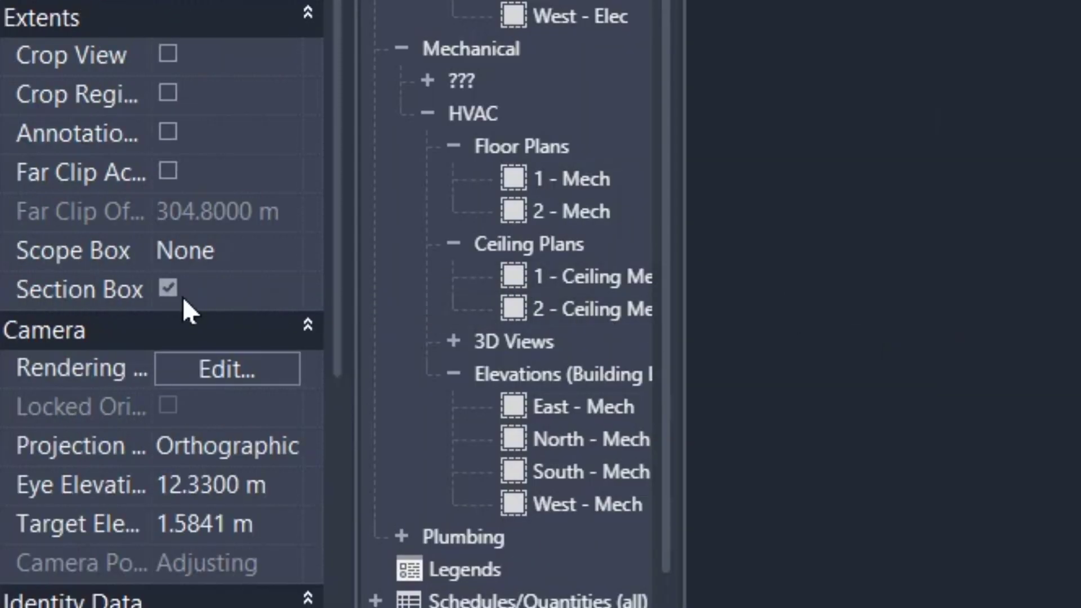
pyautogui.click(168, 286)
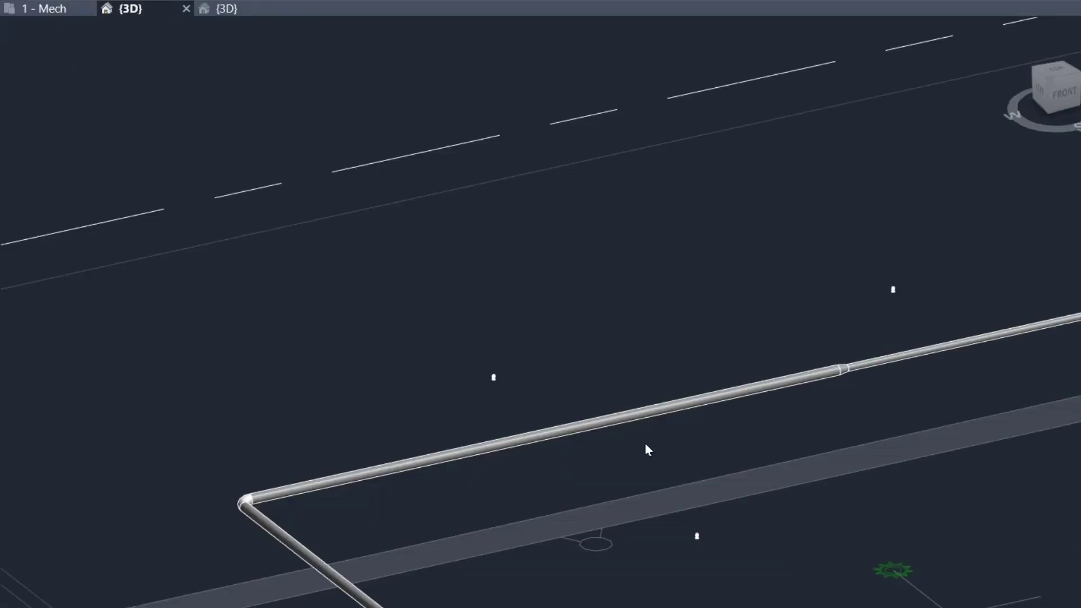
# Examine the connected pipe run against the sprinklers in the {3D} view, from the front and from an angle above.
pyautogui.scroll(-5, 642, 445)
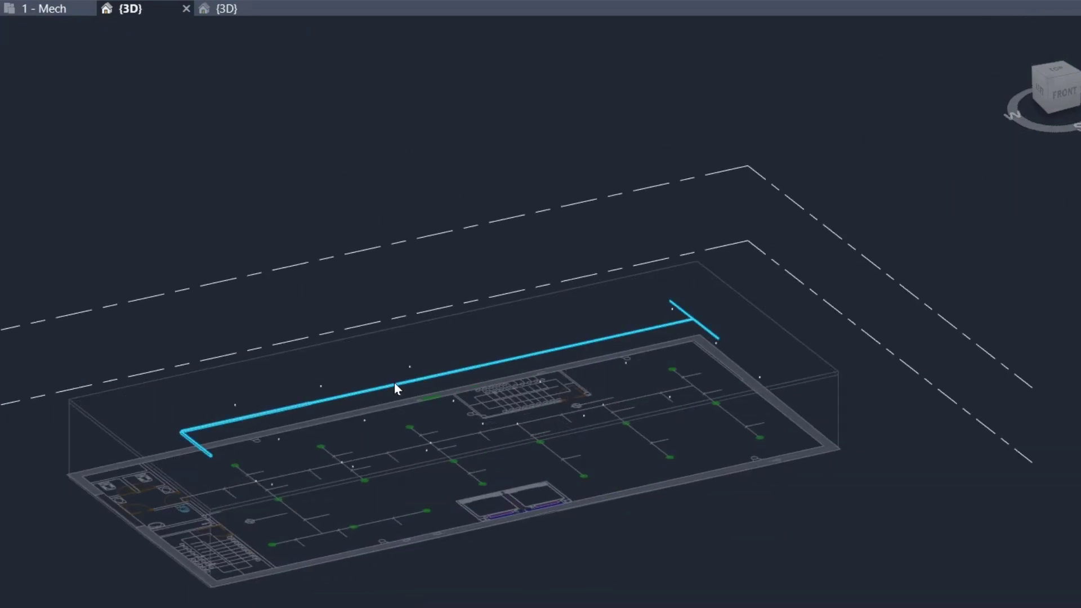
pyautogui.keyDown('shift'); pyautogui.moveTo(628, 494); pyautogui.dragTo(569, 405, button='middle'); pyautogui.keyUp('shift')
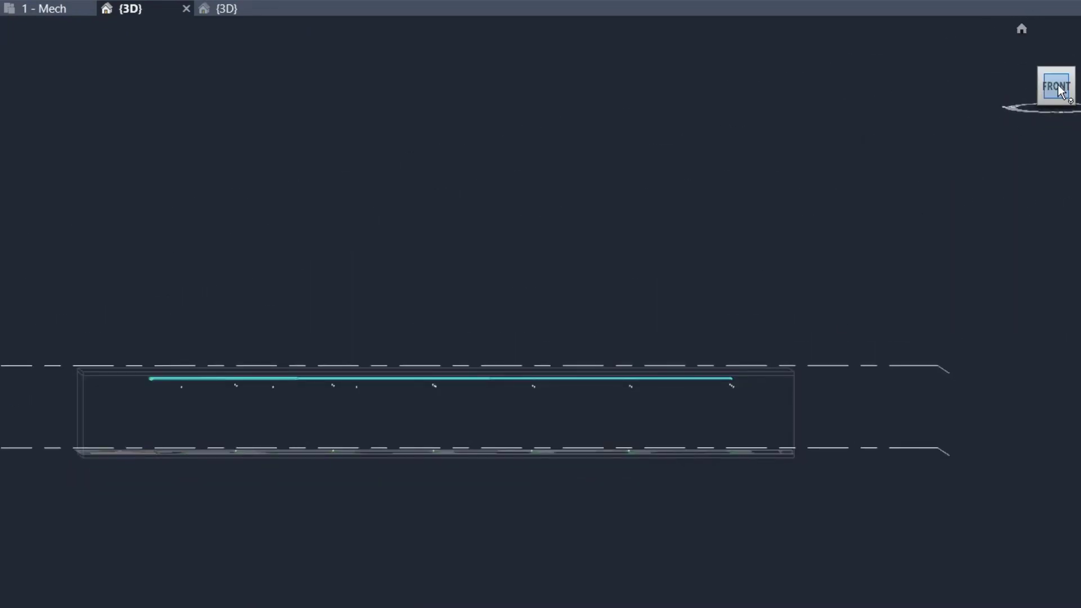
pyautogui.scroll(4, 665, 337)
pyautogui.moveTo(719, 393); pyautogui.dragTo(441, 388, button='middle')
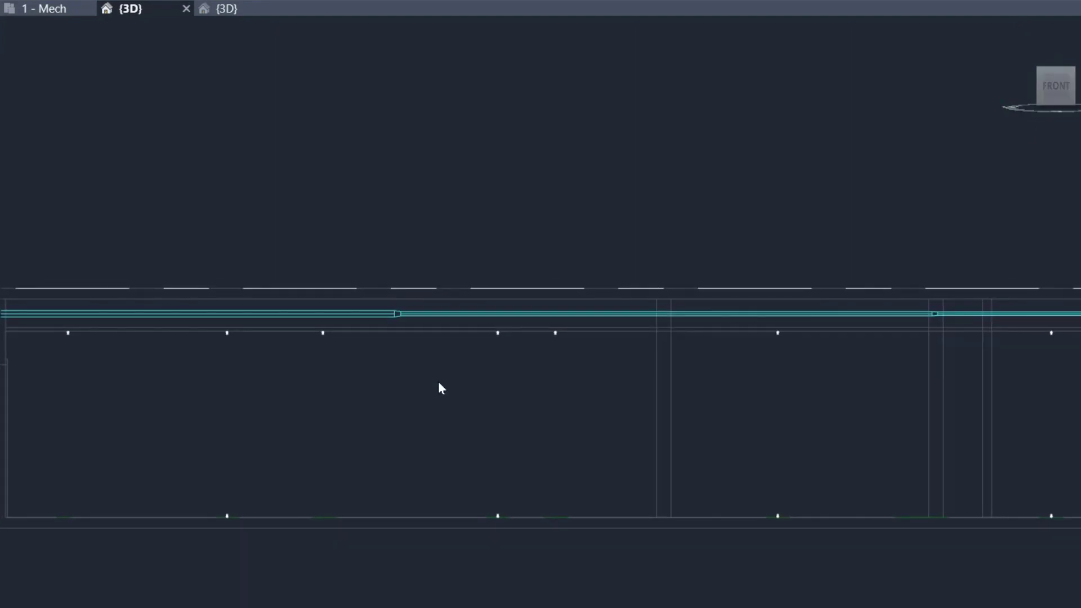
pyautogui.scroll(3, 538, 255)
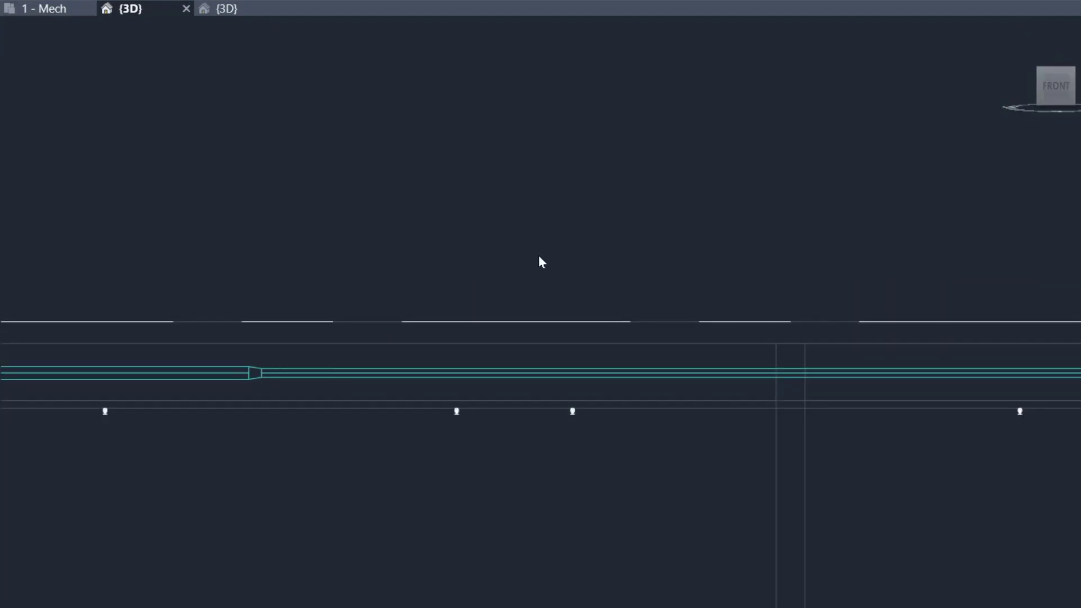
pyautogui.scroll(-3, 548, 450)
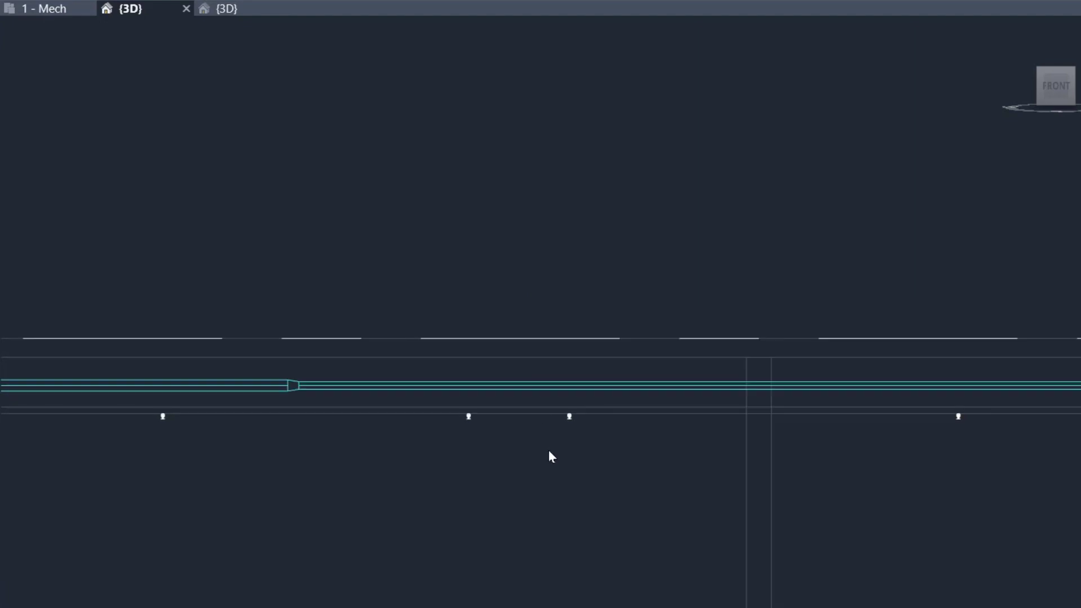
pyautogui.moveTo(687, 507); pyautogui.dragTo(366, 417, button='middle')
pyautogui.scroll(-6, 366, 417)
pyautogui.moveTo(443, 434); pyautogui.dragTo(679, 283, button='middle')
pyautogui.keyDown('shift'); pyautogui.moveTo(567, 296); pyautogui.dragTo(947, 298, button='middle'); pyautogui.keyUp('shift')
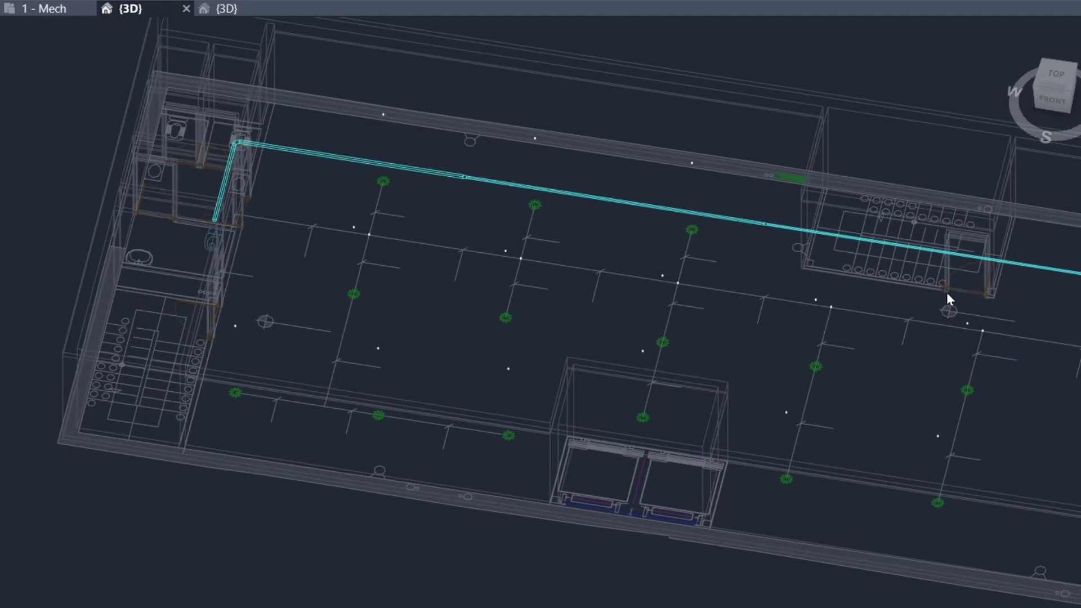
# Look at the {3D} view from the top and delete the stray sprinkler on the main at the first branch crossing.
pyautogui.click(1040, 77)
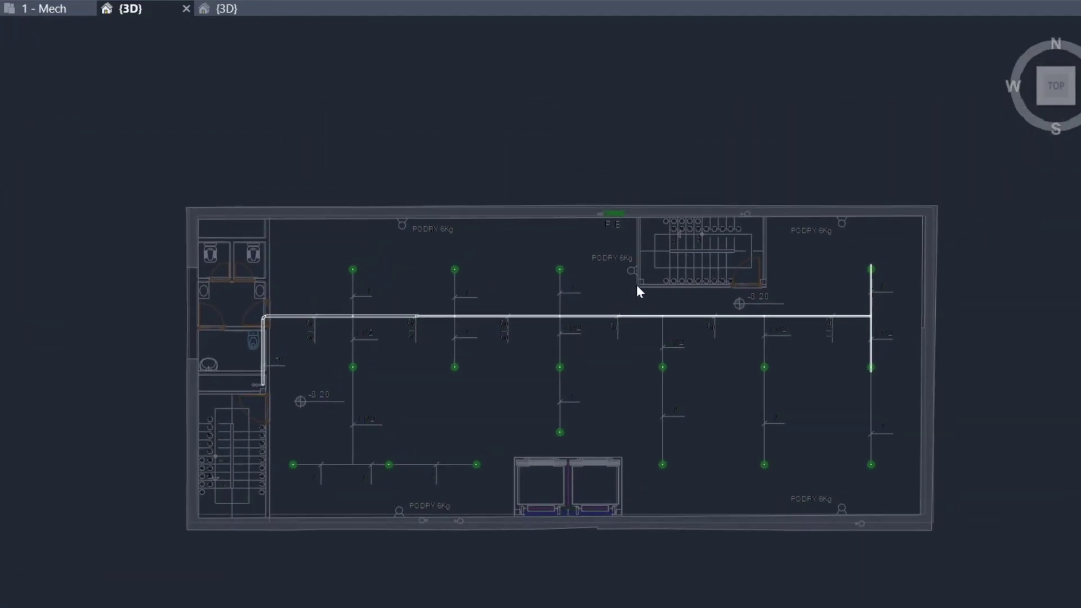
pyautogui.scroll(2, 295, 330)
pyautogui.scroll(3, 346, 328)
pyautogui.scroll(1, 518, 294)
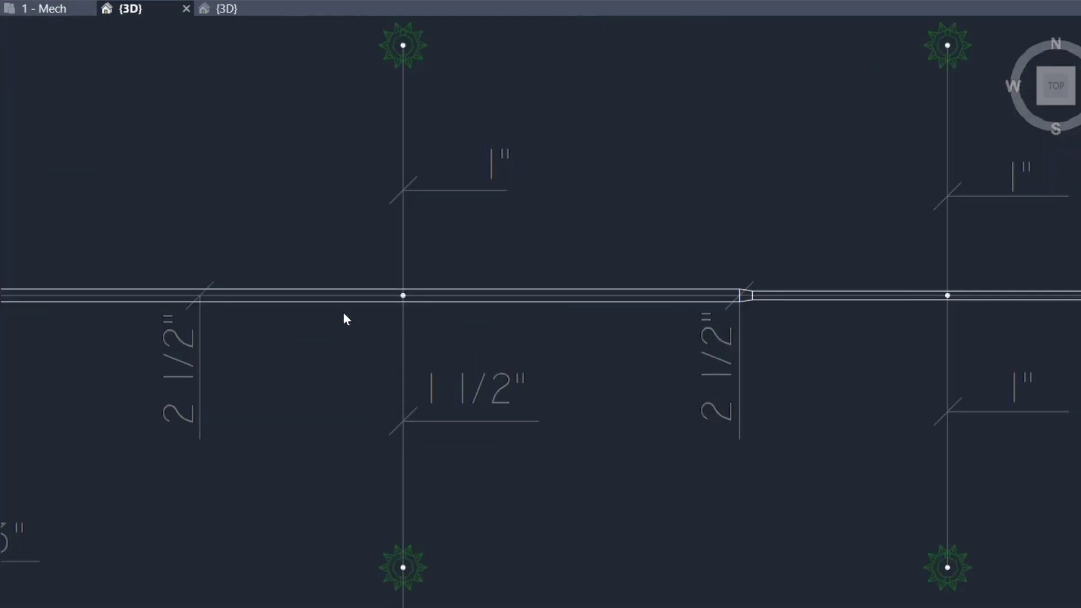
pyautogui.scroll(2, 366, 313)
pyautogui.scroll(4, 410, 255)
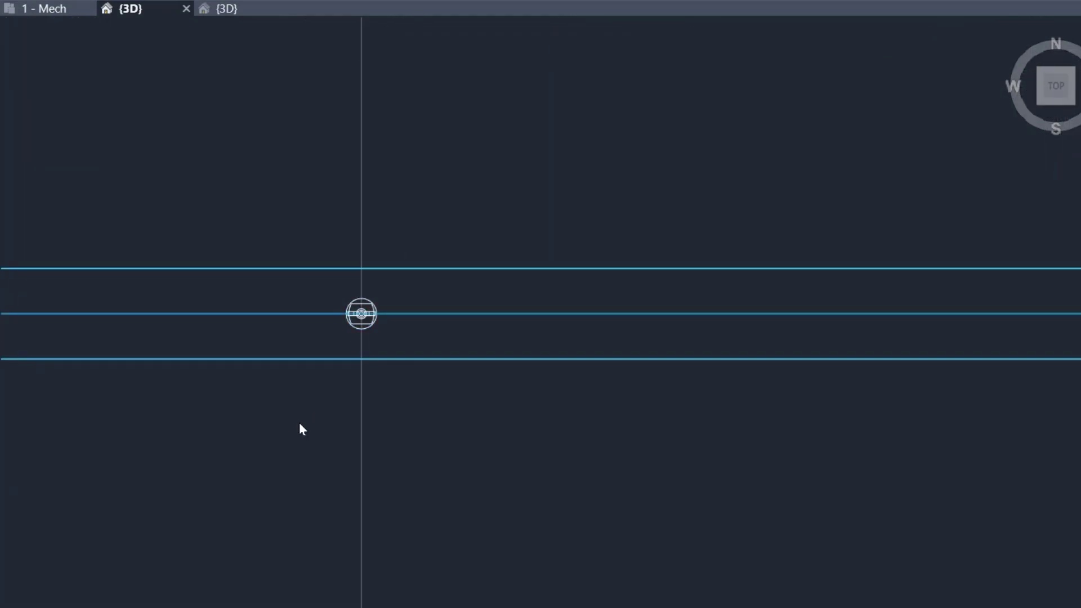
pyautogui.click(265, 459)
pyautogui.click(516, 187)
pyautogui.scroll(-7, 516, 194)
pyautogui.scroll(-4, 515, 195)
pyautogui.press('Delete')
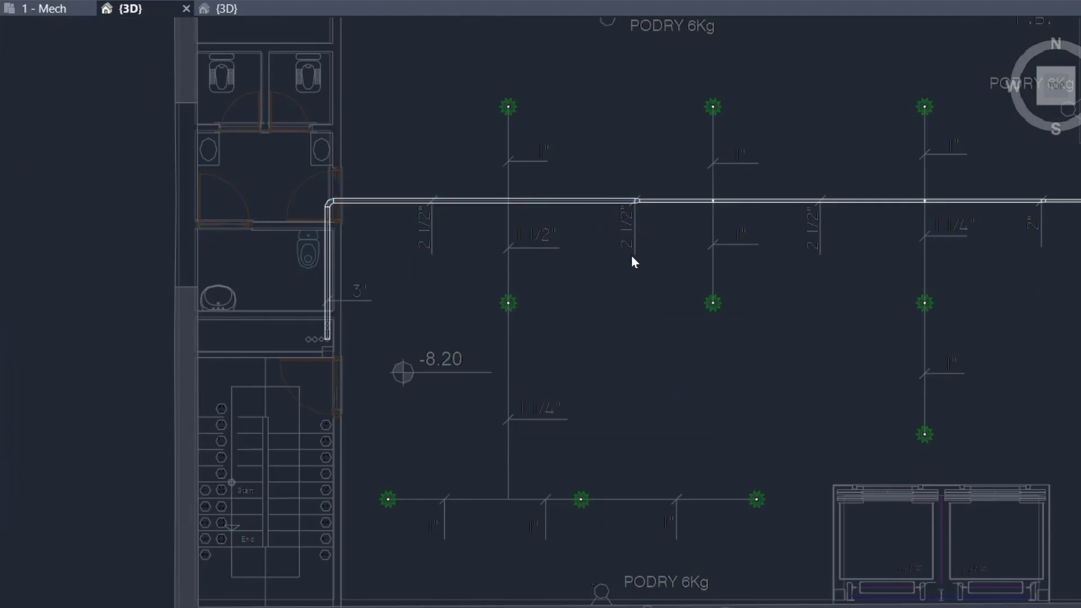
# Draw a 25 mm pipe along the first CAD branch line, from the main's centreline to just past the sprinkler above.
pyautogui.moveTo(538, 330); pyautogui.dragTo(356, 417, button='middle')
pyautogui.scroll(4, 281, 269)
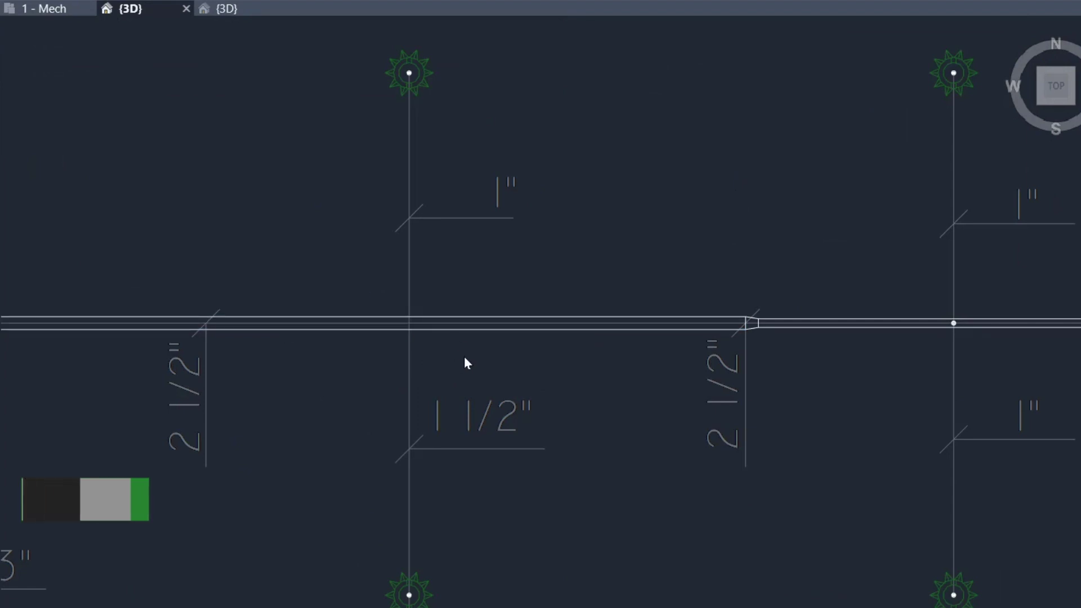
pyautogui.click(451, 334)
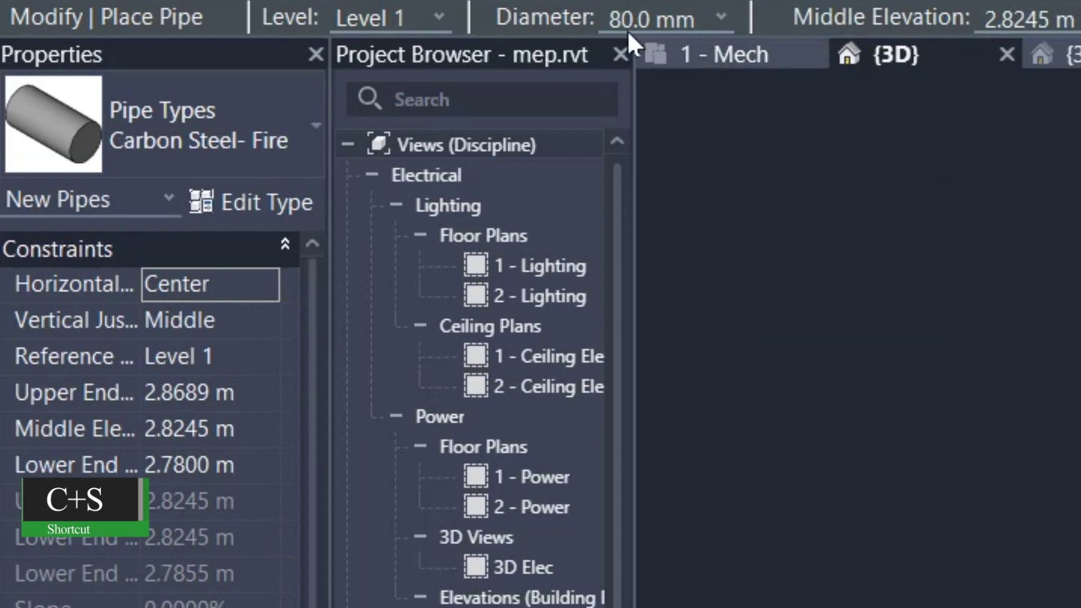
pyautogui.click(723, 17)
pyautogui.click(660, 95)
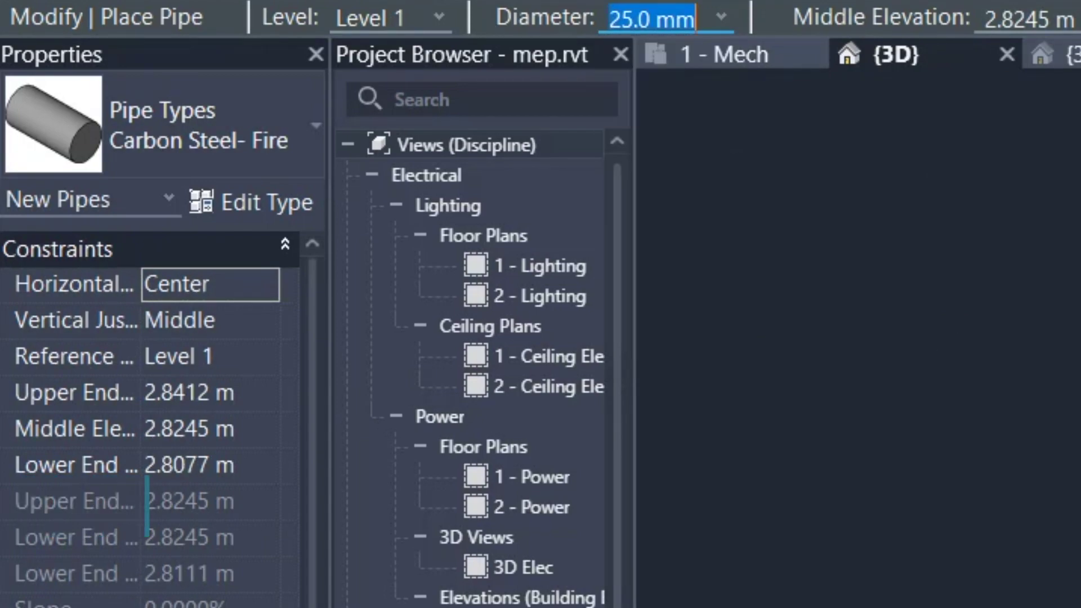
pyautogui.scroll(3, 428, 347)
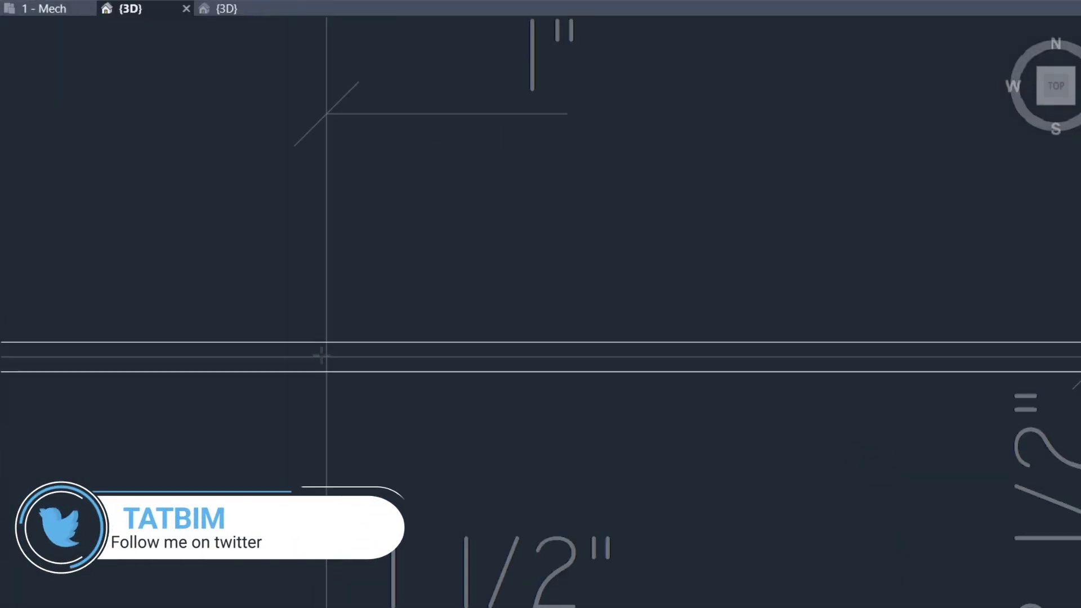
pyautogui.scroll(-3, 340, 310)
pyautogui.moveTo(342, 258); pyautogui.dragTo(344, 422, button='middle')
pyautogui.scroll(2, 332, 472)
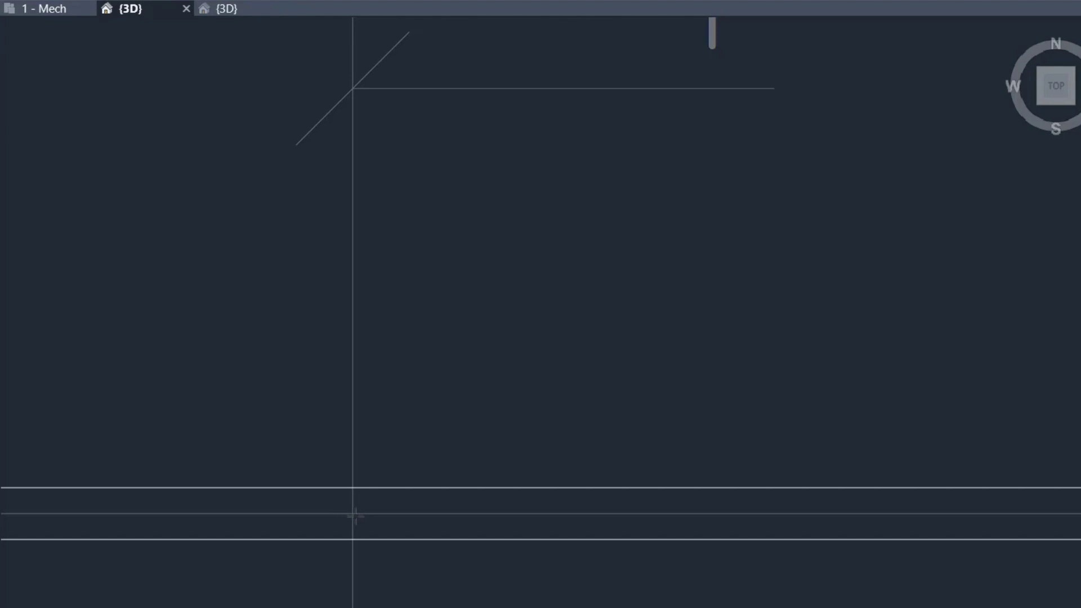
pyautogui.click(355, 515)
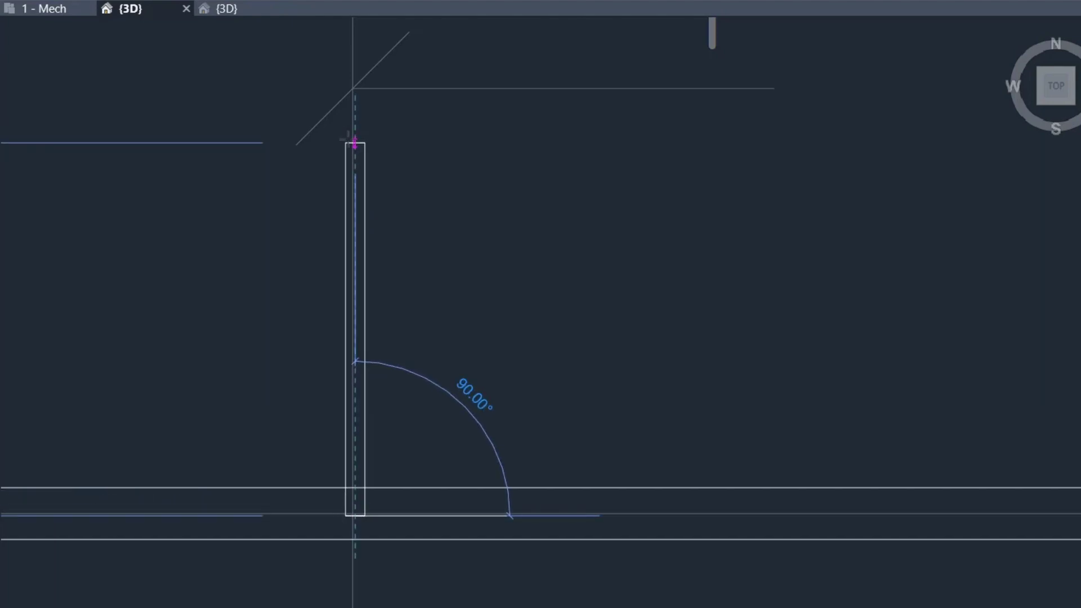
pyautogui.scroll(-2, 350, 141)
pyautogui.moveTo(350, 141); pyautogui.dragTo(350, 577, button='middle')
pyautogui.scroll(3, 361, 284)
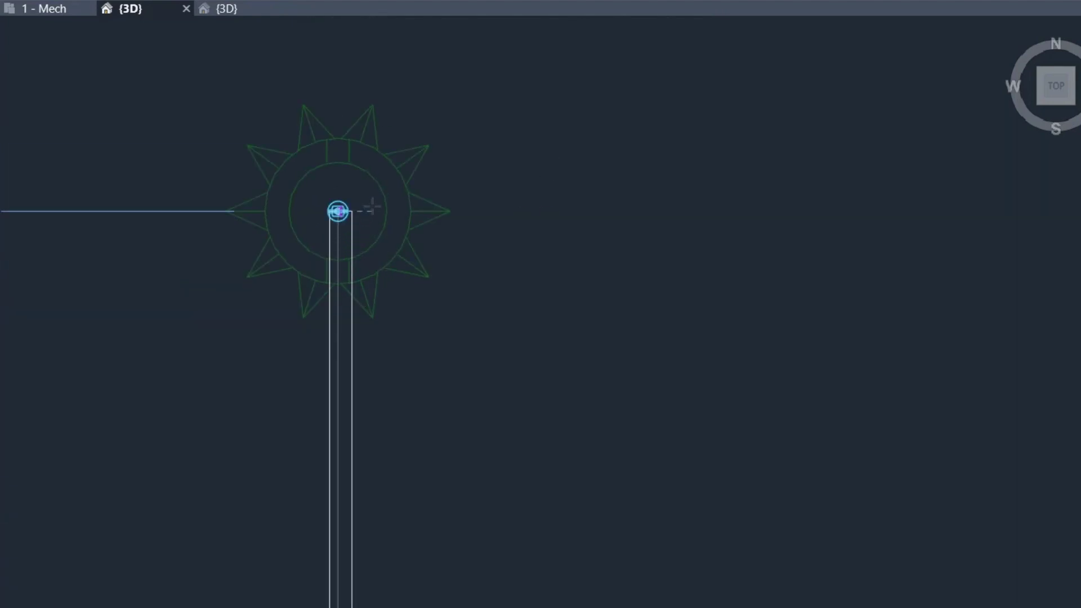
pyautogui.moveTo(375, 270); pyautogui.dragTo(369, 237, button='middle')
pyautogui.click(353, 190)
pyautogui.press('Escape')
pyautogui.scroll(-2, 373, 431)
pyautogui.scroll(3, 337, 325)
pyautogui.press('a')
pyautogui.press('l')
pyautogui.scroll(5, 302, 355)
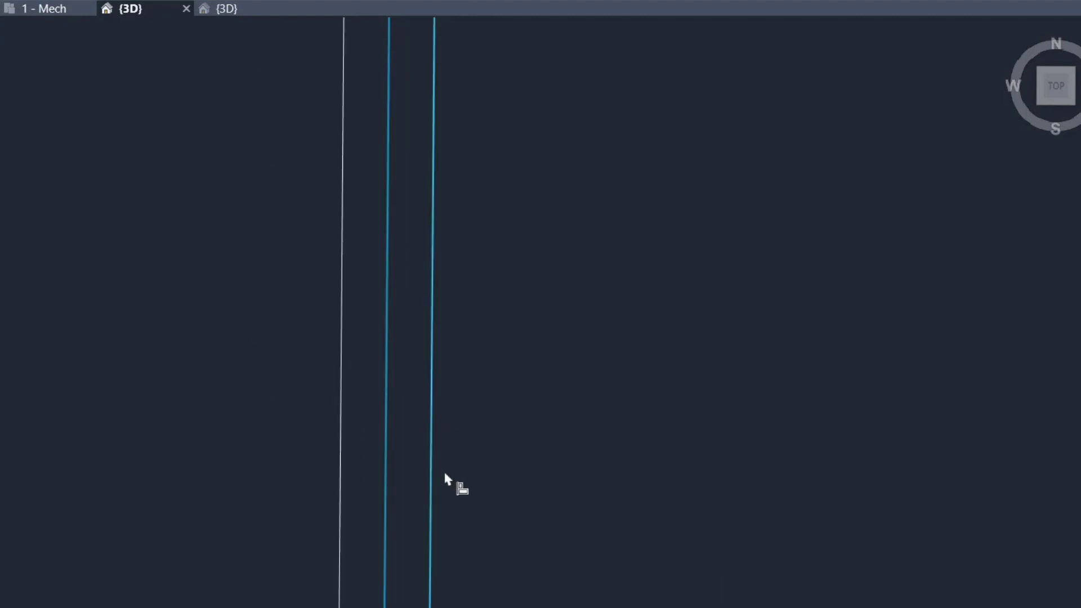
pyautogui.scroll(-3, 458, 479)
pyautogui.scroll(-7, 463, 478)
# Move the vertical section line in the 1 - Mech plan to between the toilet wall and the first branch pipe.
pyautogui.click(493, 23)
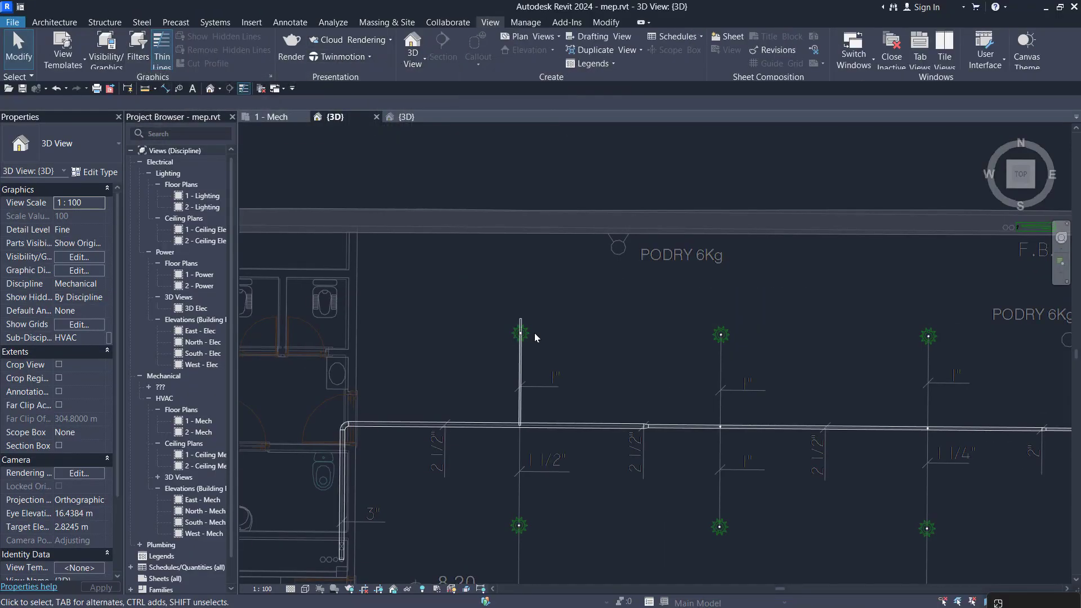
pyautogui.moveTo(486, 336); pyautogui.dragTo(465, 320, button='middle')
pyautogui.click(277, 118)
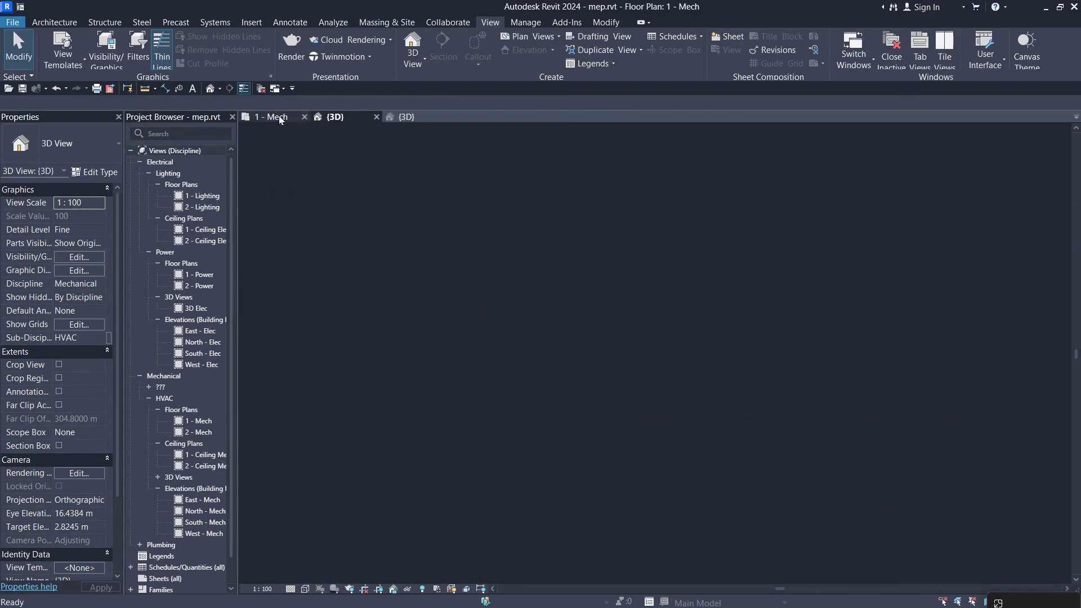
pyautogui.scroll(1, 606, 387)
pyautogui.scroll(-3, 606, 387)
pyautogui.moveTo(678, 361); pyautogui.dragTo(563, 272, button='middle')
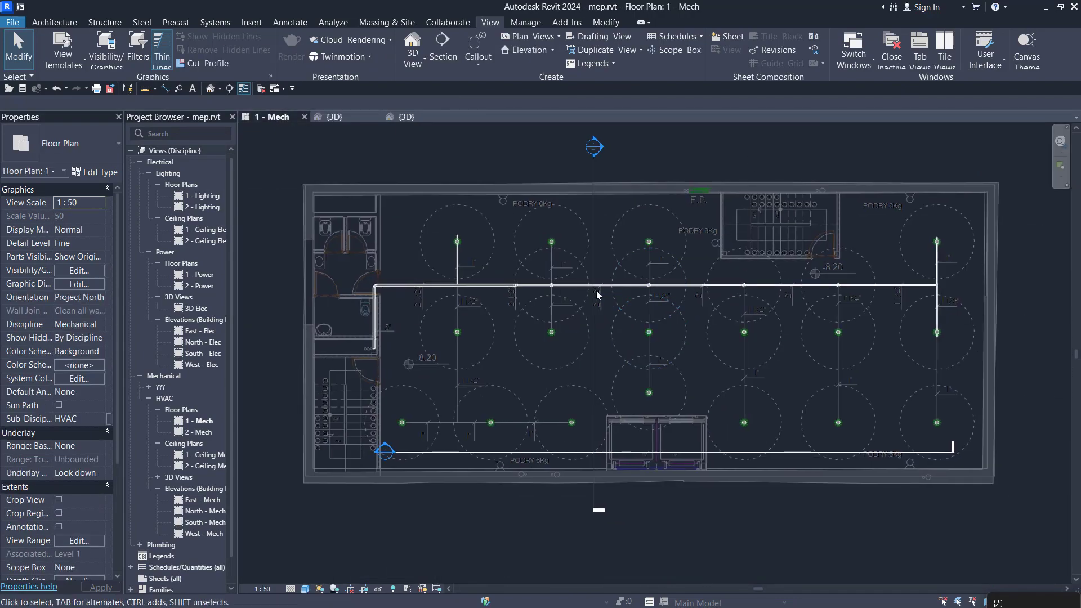
pyautogui.click(593, 292)
pyautogui.moveTo(592, 304); pyautogui.dragTo(429, 313)
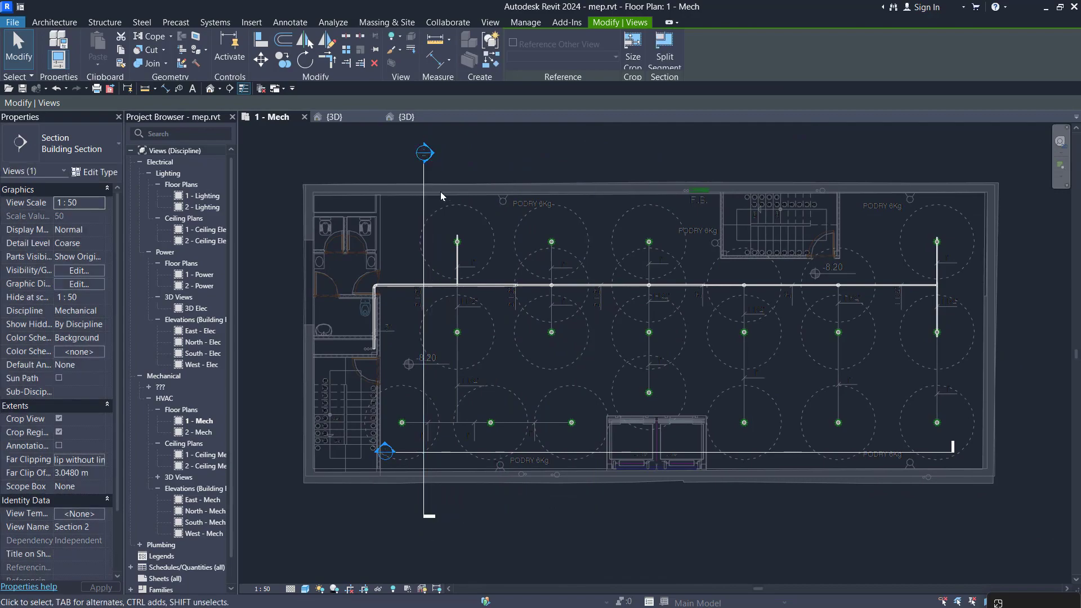
pyautogui.press('Escape')
# Open Section 2 from its section mark and examine the heights of the main and the sprinklers.
pyautogui.doubleClick(429, 151)
pyautogui.moveTo(773, 414); pyautogui.dragTo(563, 434, button='middle')
pyautogui.scroll(1, 334, 305)
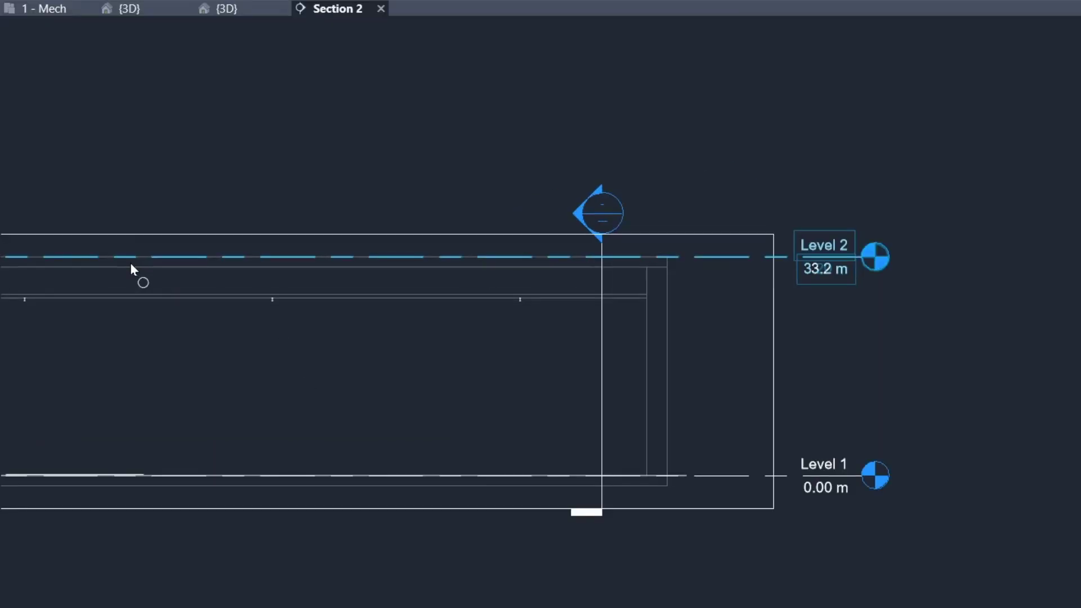
pyautogui.scroll(2, 132, 264)
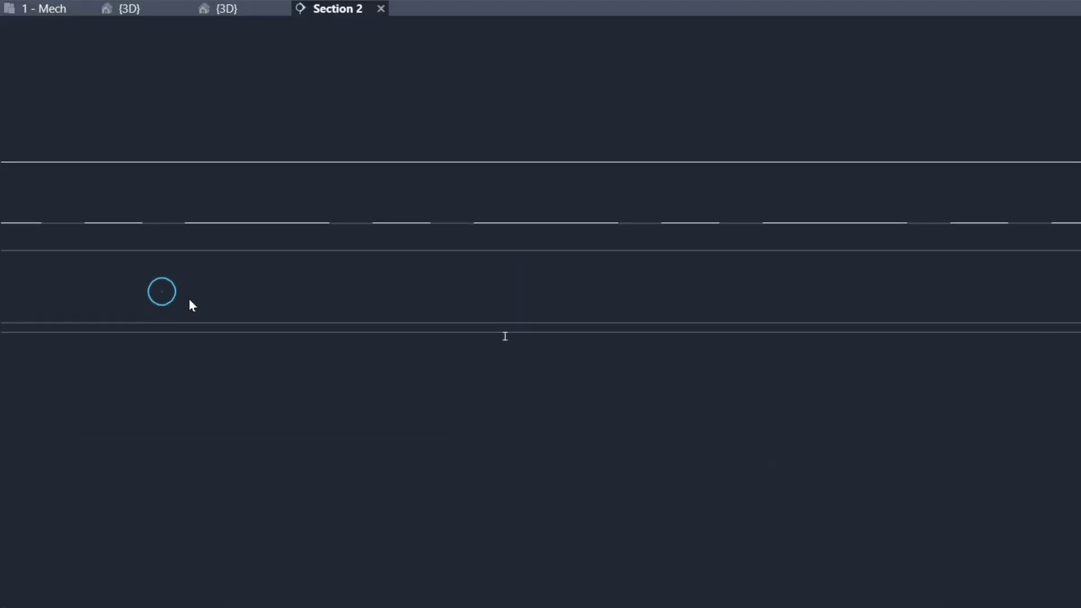
pyautogui.scroll(-5, 505, 337)
pyautogui.moveTo(615, 400); pyautogui.dragTo(475, 340, button='middle')
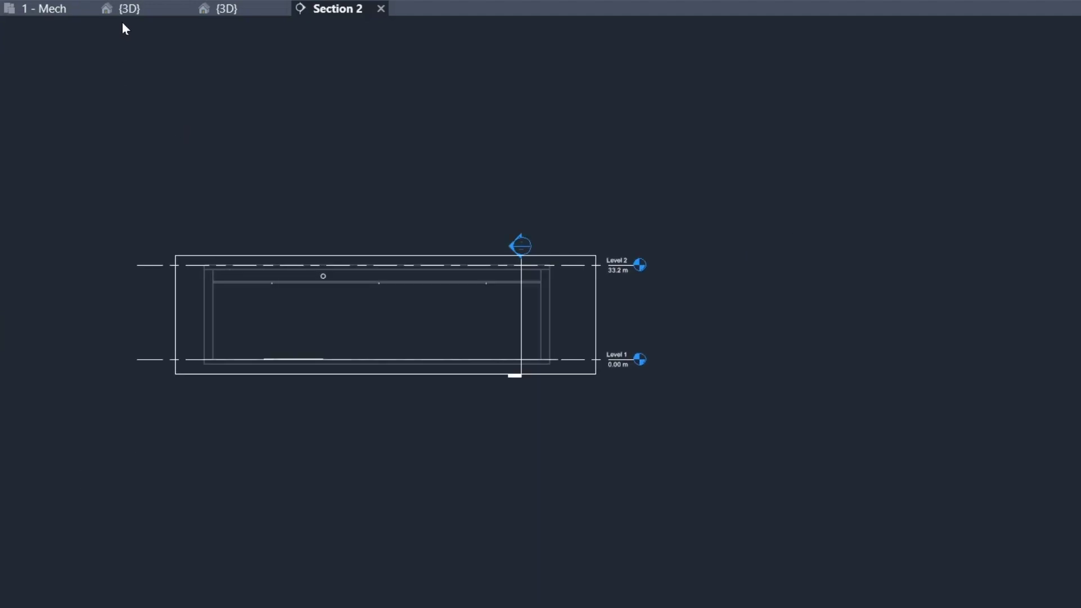
# Select the new 25 mm branch pipe in the 1 - Mech plan and locate it in Section 2.
pyautogui.click(40, 7)
pyautogui.scroll(4, 299, 166)
pyautogui.click(299, 252)
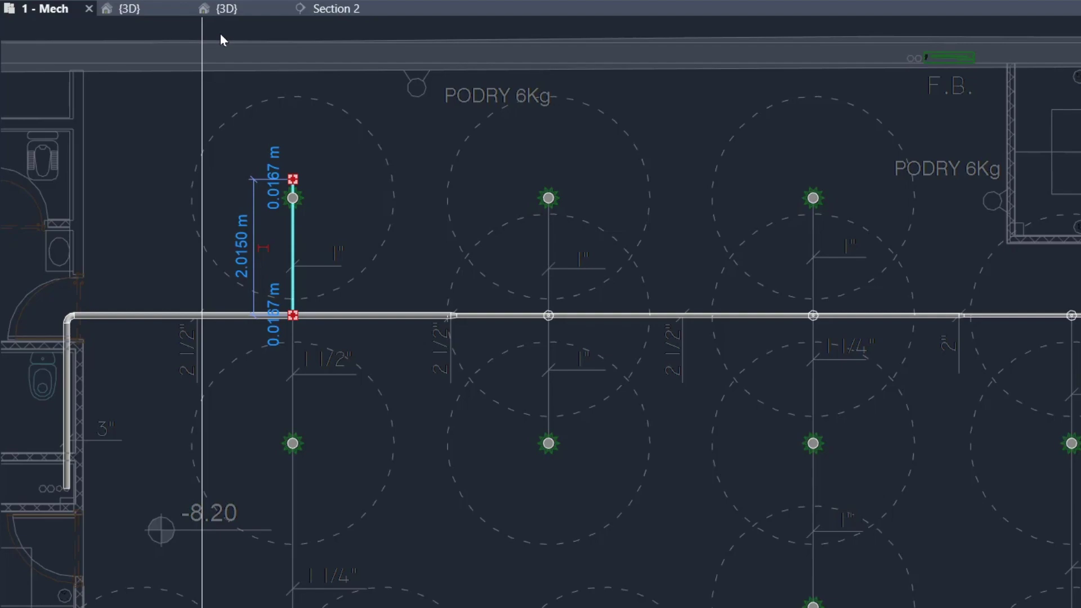
pyautogui.click(335, 9)
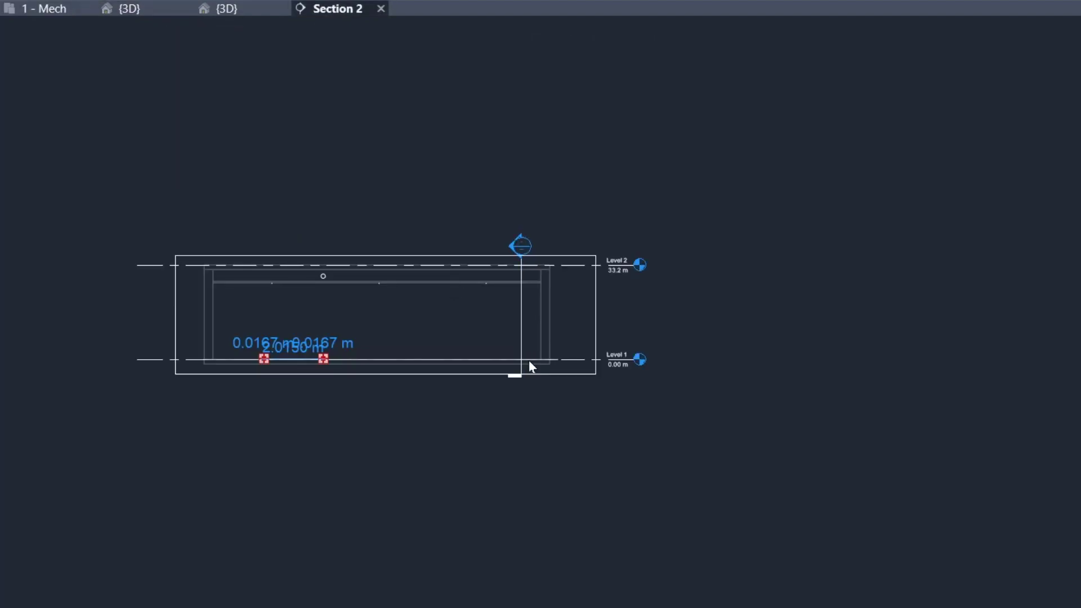
pyautogui.scroll(7, 254, 315)
pyautogui.press('Escape')
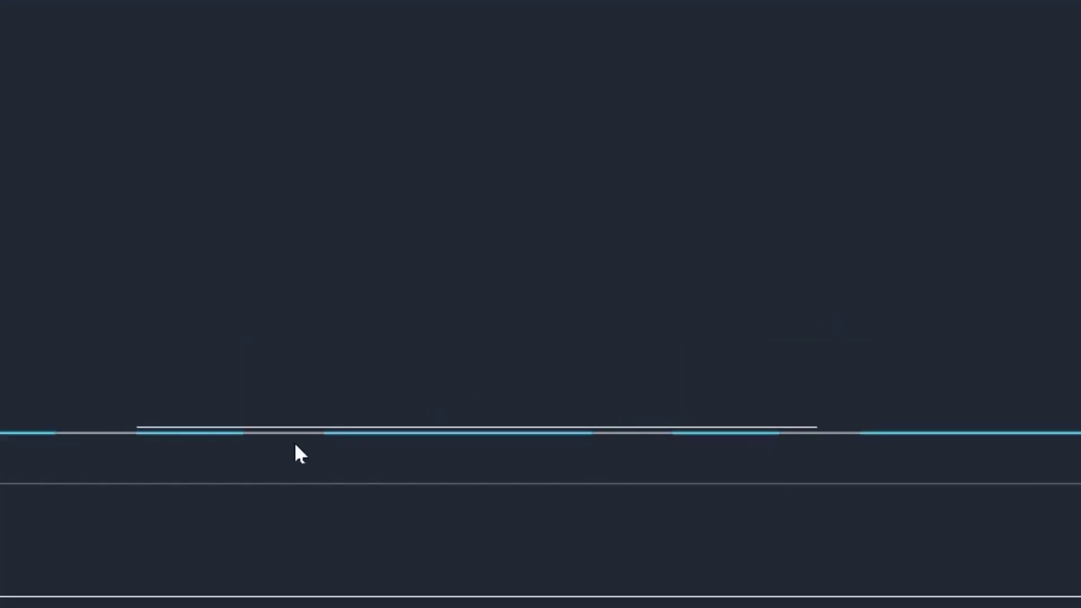
# Set the detail level of Section 2 to Fine.
pyautogui.click(287, 434)
pyautogui.scroll(4, 227, 436)
pyautogui.press('Escape')
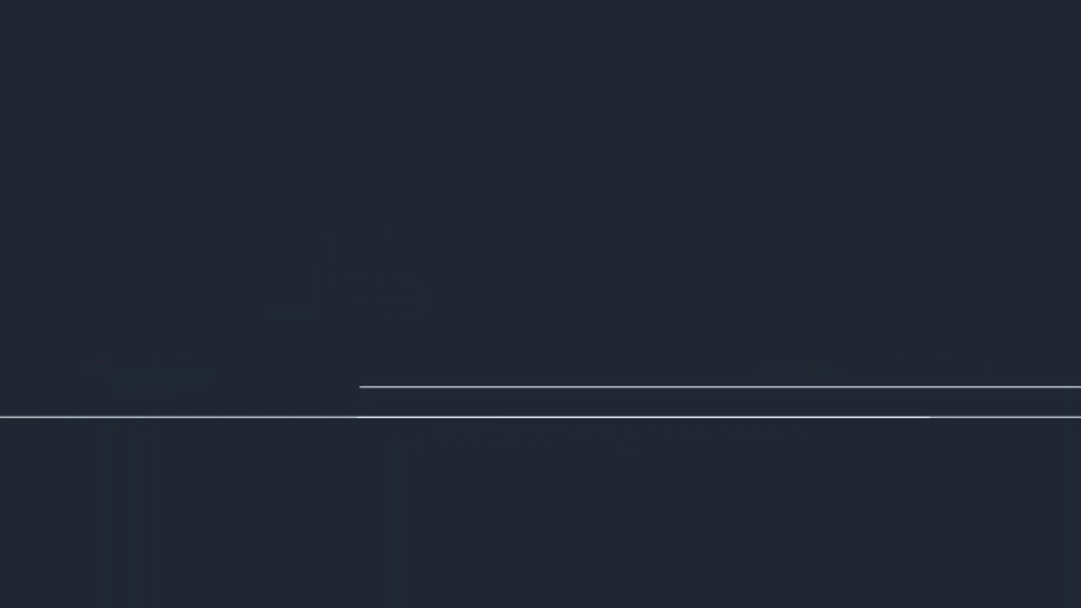
pyautogui.click(144, 596)
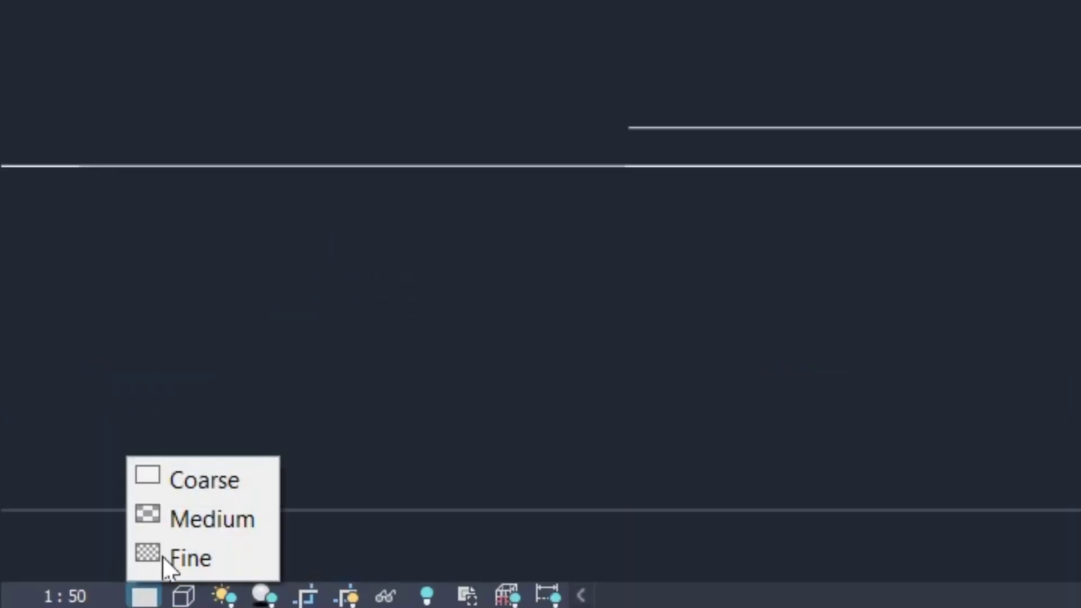
pyautogui.click(268, 559)
# Copy the 80 mm main's middle elevation, 2.8245 m, to the 25 mm branch pipe in Section 2 and check their alignment.
pyautogui.click(704, 121)
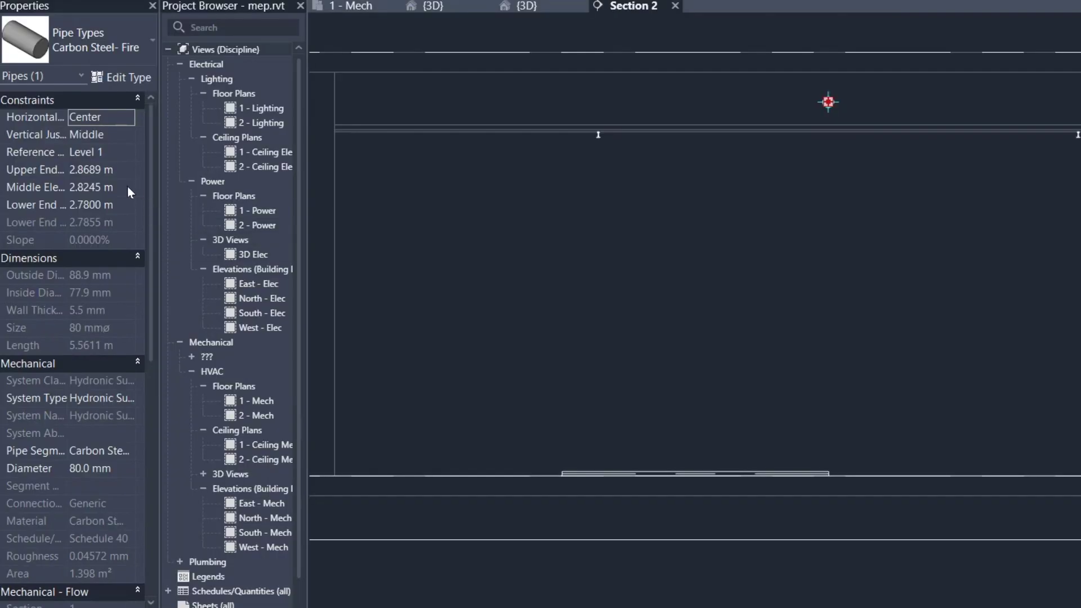
pyautogui.scroll(-1, 127, 187)
pyautogui.click(126, 150)
pyautogui.hotkey('ctrl', 'c')
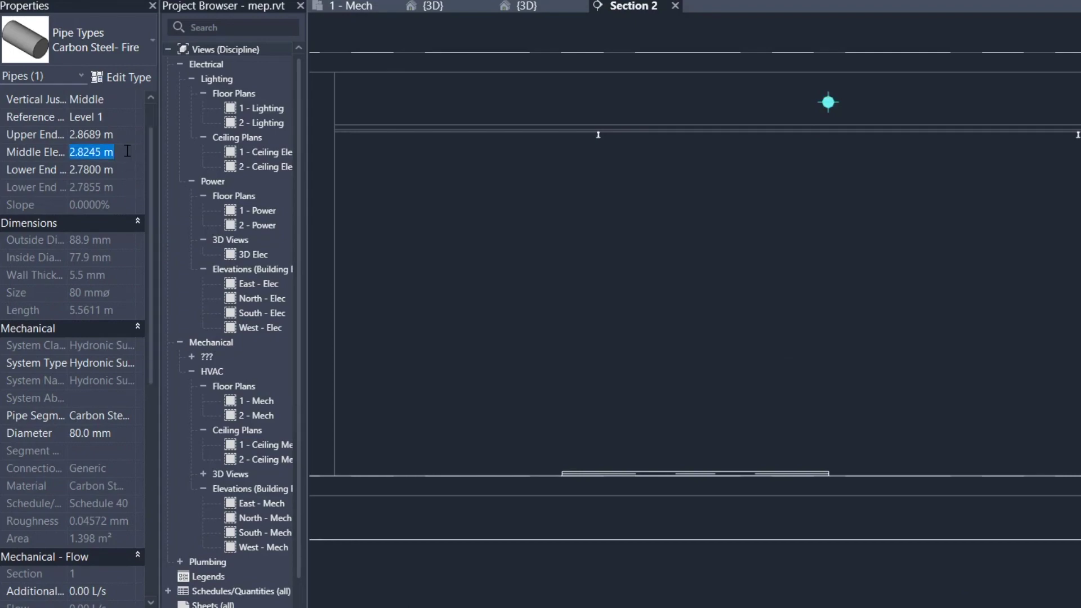
pyautogui.click(642, 393)
pyautogui.click(695, 474)
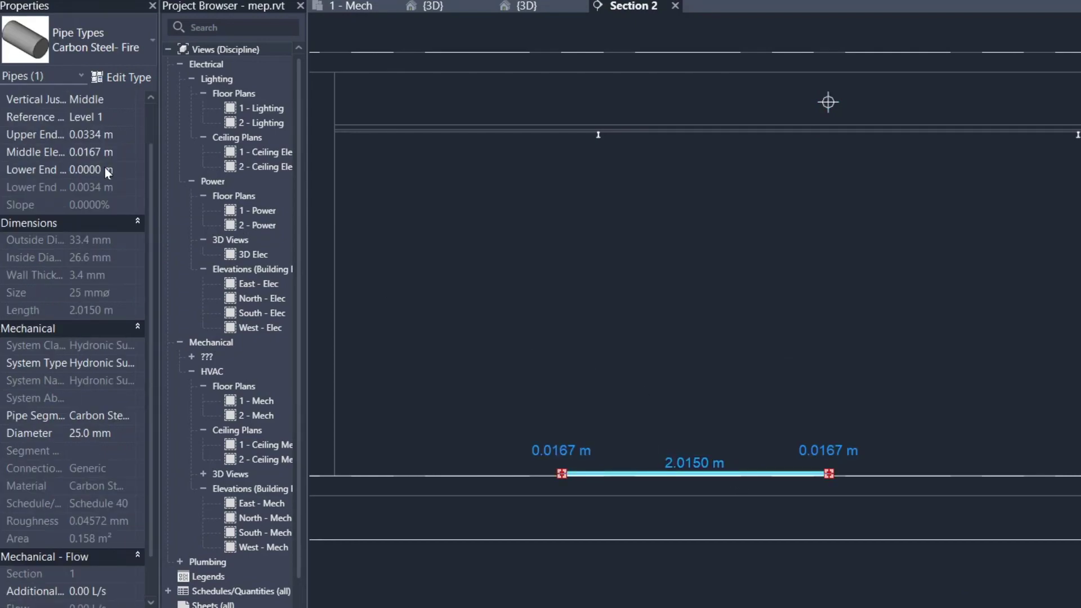
pyautogui.click(127, 151)
pyautogui.hotkey('ctrl', 'v')
pyautogui.hotkey('ctrl', 'a')
pyautogui.hotkey('ctrl', 'v')
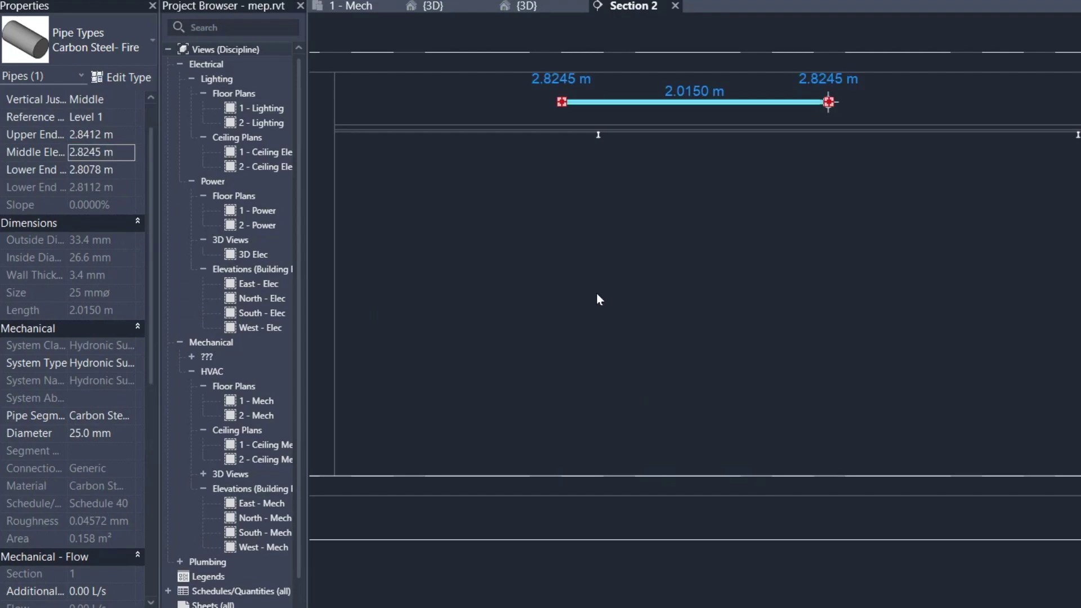
pyautogui.click(596, 299)
pyautogui.scroll(6, 845, 83)
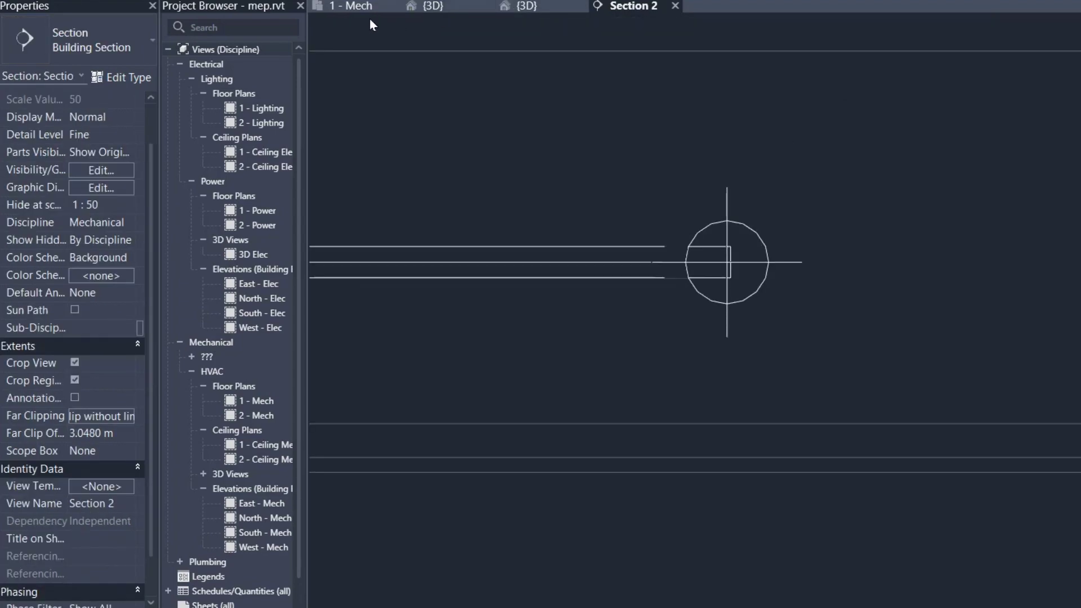
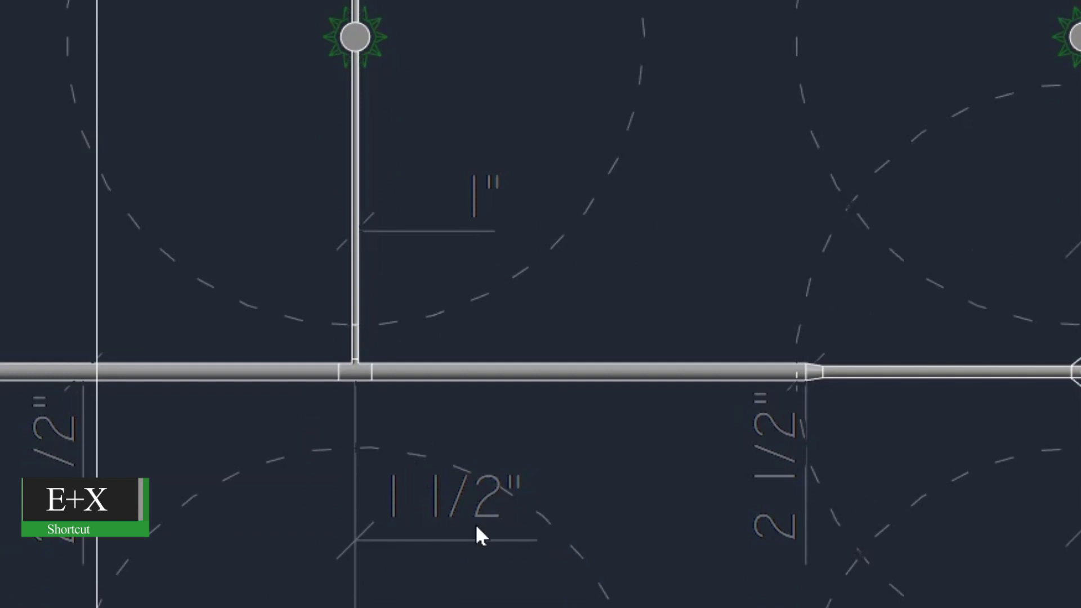
# Examine the 25 mm branch's tee on the 80 mm main in the 1 - Mech plan and the CAD pipe sizes around it.
pyautogui.scroll(3, 475, 524)
pyautogui.moveTo(296, 379); pyautogui.dragTo(570, 529, button='middle')
pyautogui.scroll(-4, 516, 370)
pyautogui.scroll(1, 486, 464)
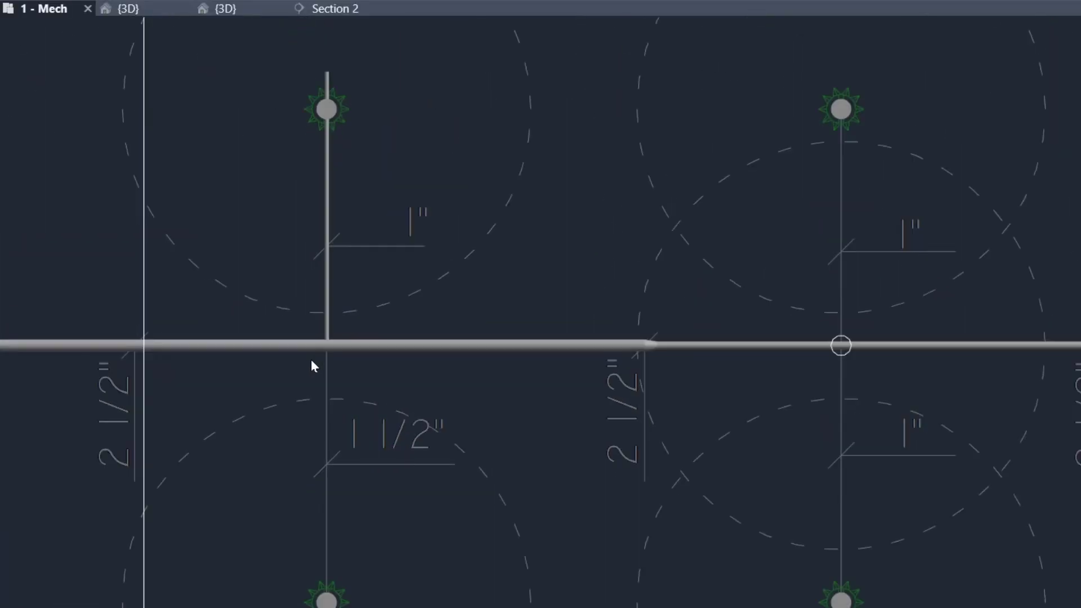
pyautogui.scroll(4, 311, 358)
pyautogui.scroll(-2, 383, 362)
pyautogui.moveTo(365, 533); pyautogui.dragTo(354, 363, button='middle')
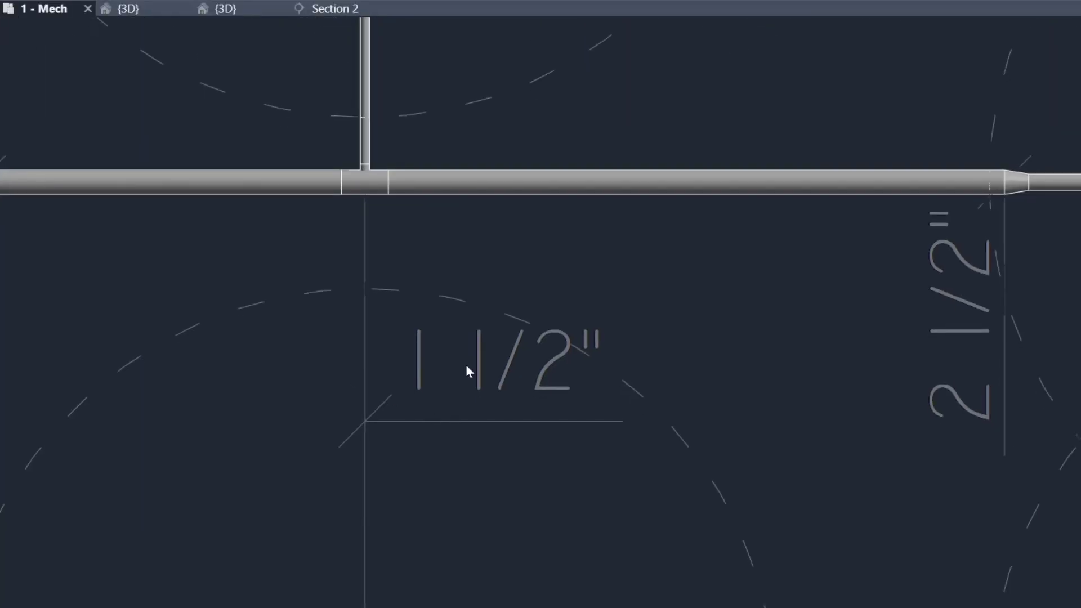
pyautogui.scroll(-1, 425, 353)
pyautogui.moveTo(548, 372); pyautogui.dragTo(557, 416, button='middle')
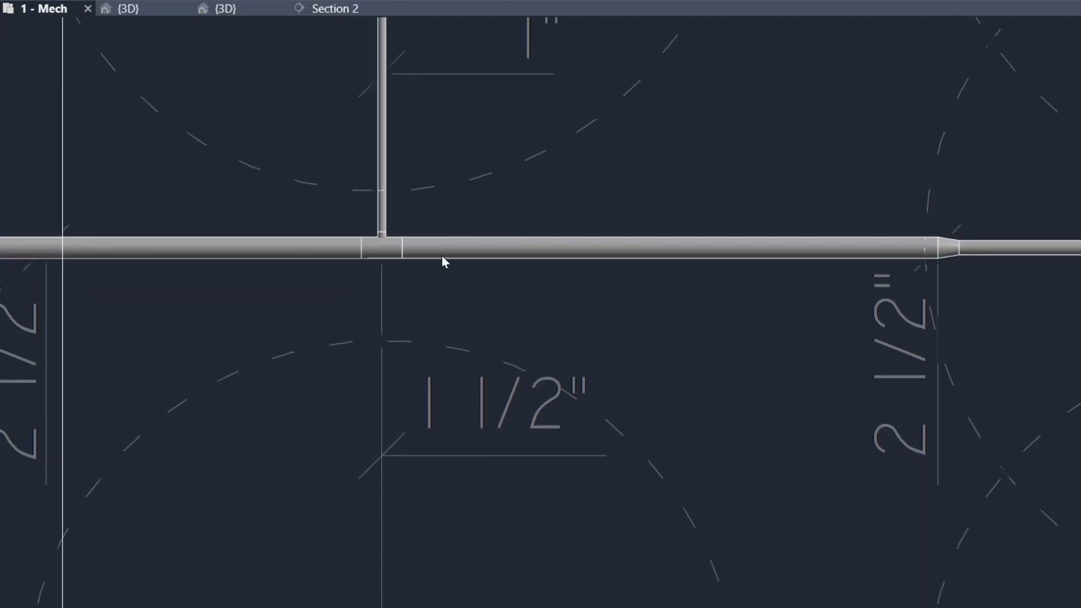
pyautogui.moveTo(513, 254); pyautogui.dragTo(463, 282, button='middle')
pyautogui.scroll(-5, 789, 386)
pyautogui.moveTo(730, 406); pyautogui.dragTo(201, 359, button='middle')
pyautogui.scroll(10, 212, 355)
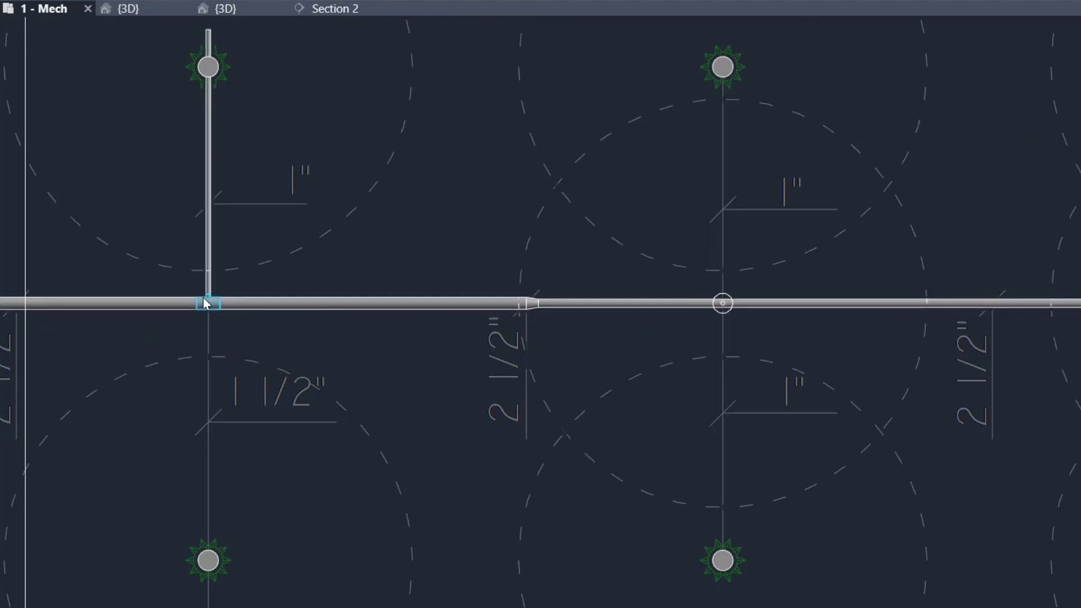
pyautogui.click(215, 311)
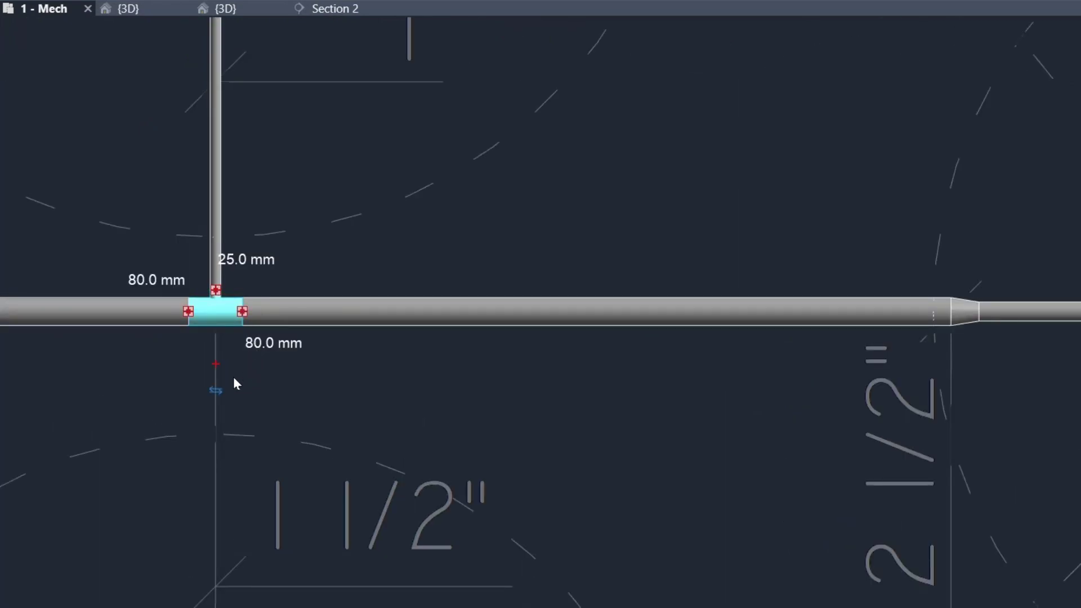
pyautogui.click(263, 407)
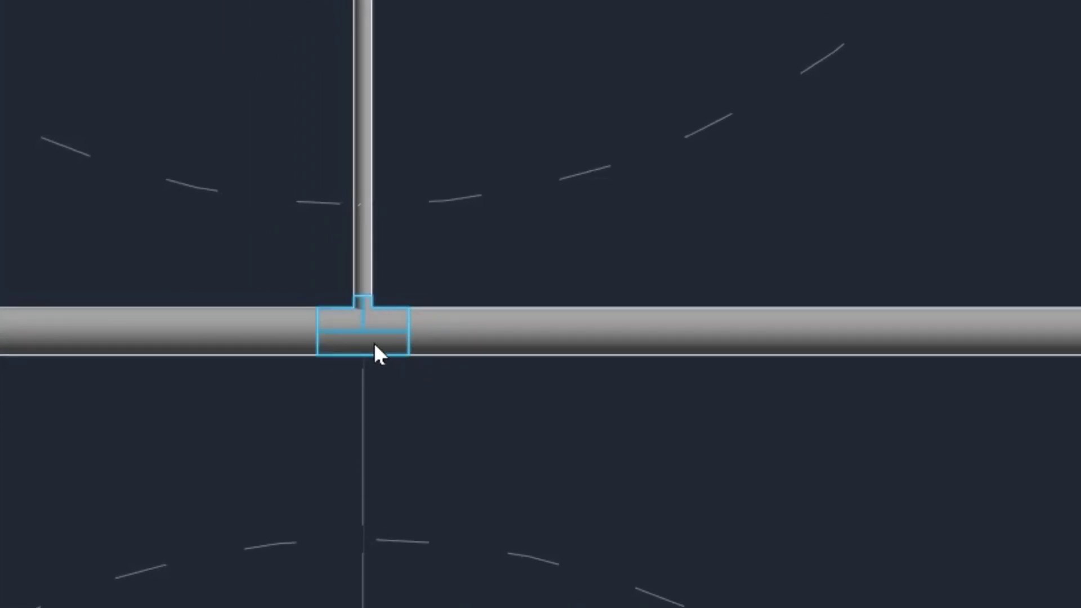
# Delete the tee between the 80 mm main and the 25 mm branch, and pull the branch's end back from the main.
pyautogui.click(374, 342)
pyautogui.press('Delete')
pyautogui.click(362, 290)
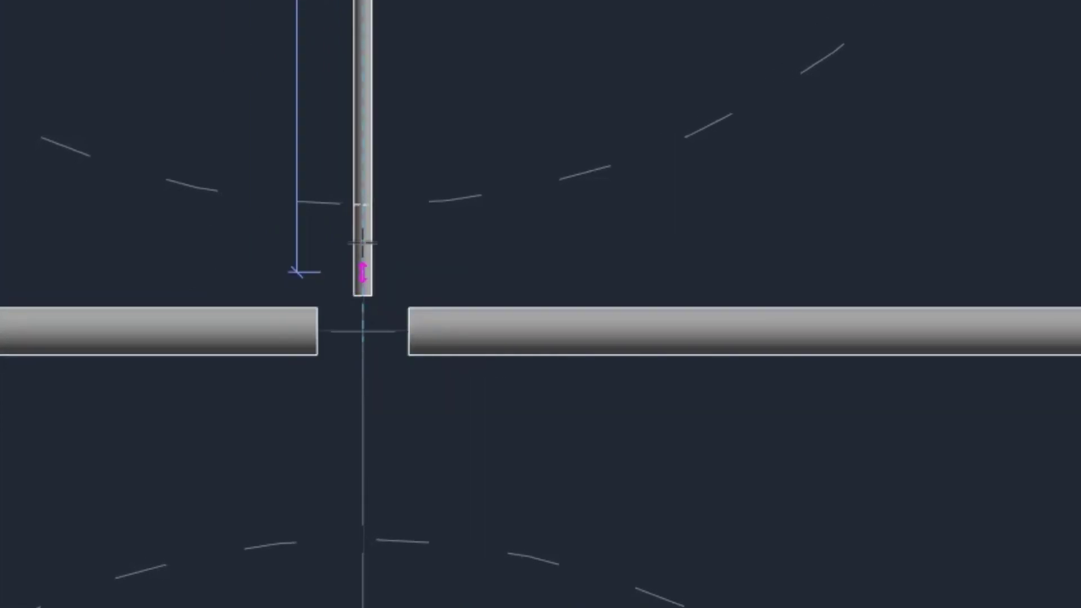
pyautogui.moveTo(362, 153); pyautogui.dragTo(363, 155)
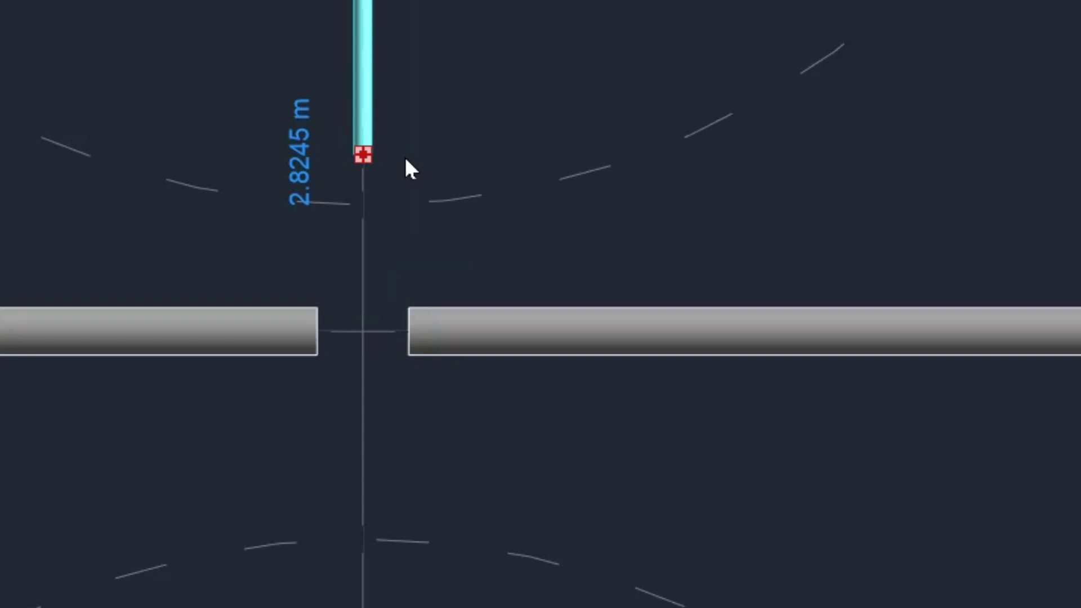
# Draw a 32 mm pipe about 1.46 m long at 2.8245 m middle elevation, running down from just below the gap in the main.
pyautogui.press('p')
pyautogui.press('i')
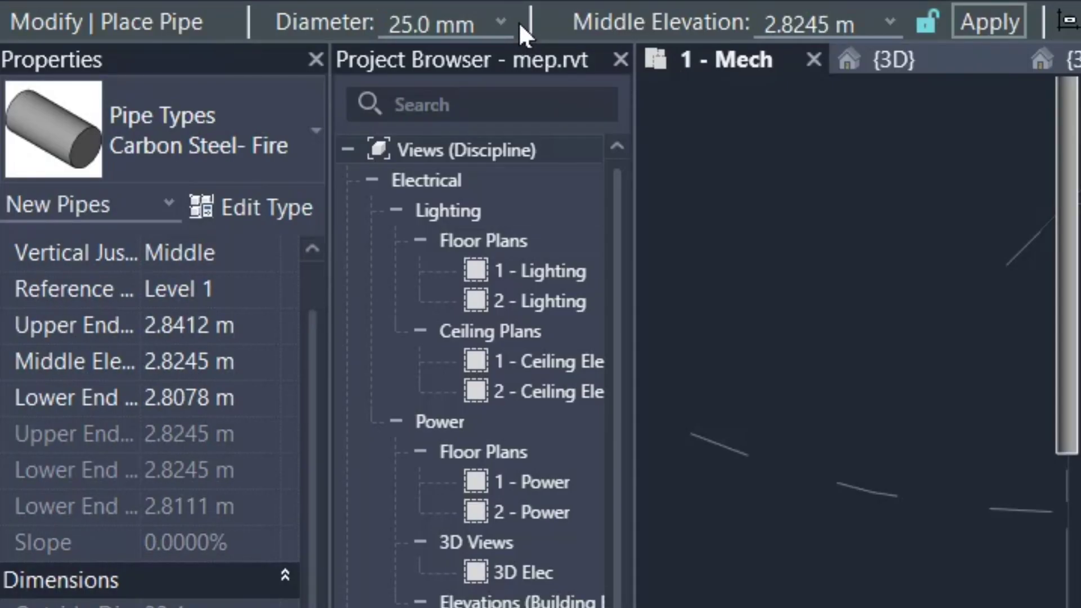
pyautogui.click(512, 21)
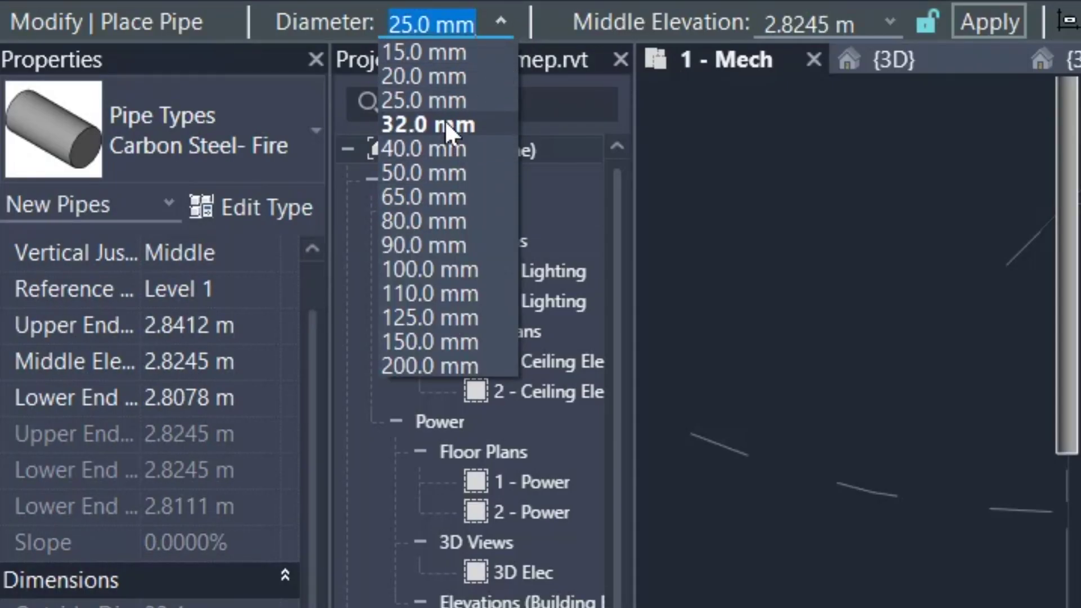
pyautogui.click(448, 126)
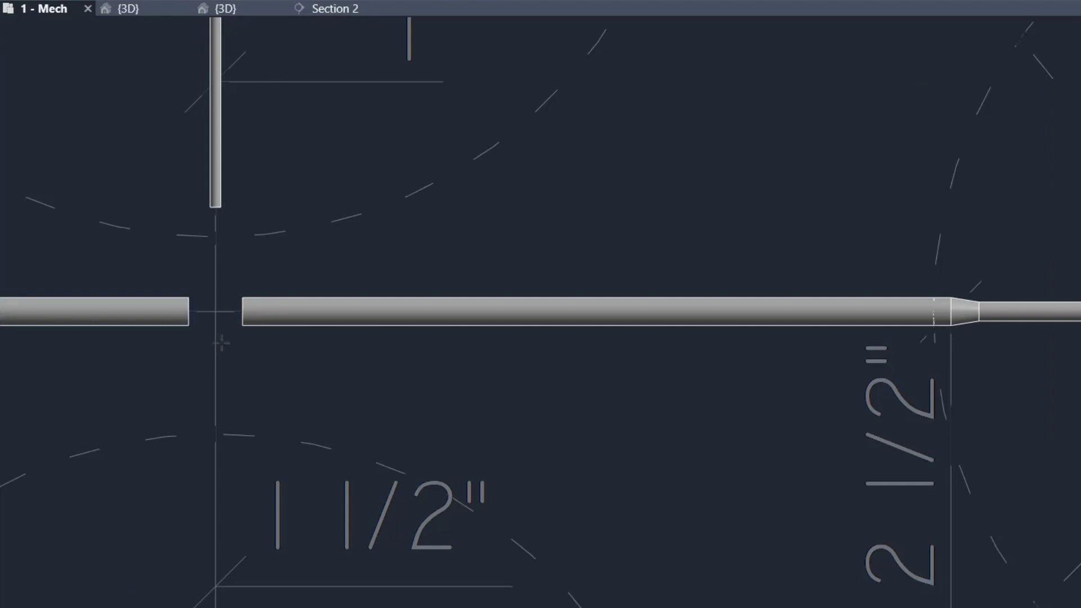
pyautogui.click(230, 337)
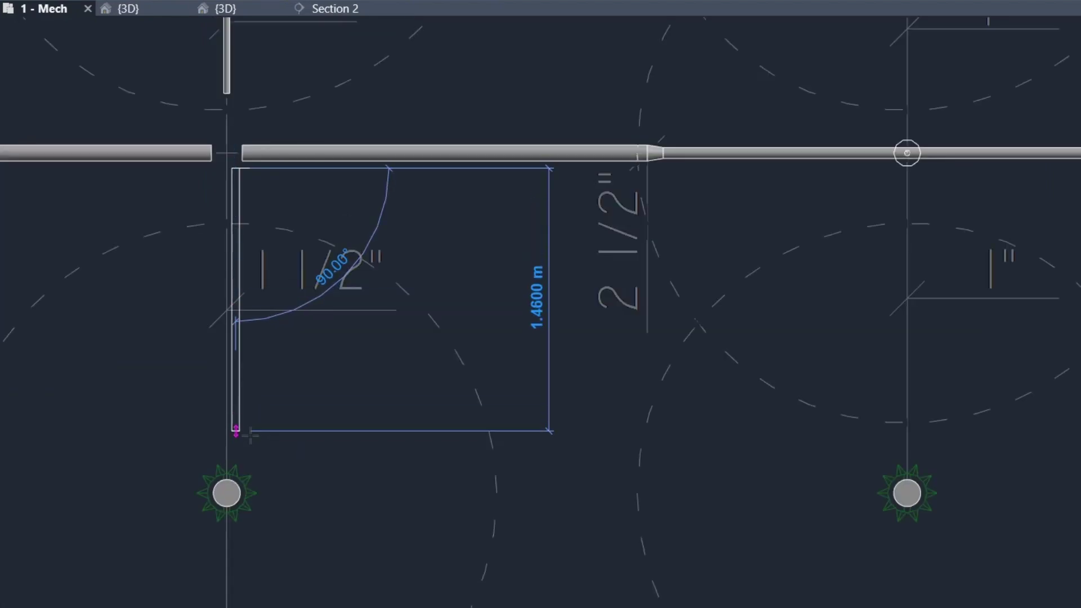
pyautogui.click(236, 433)
pyautogui.press('Escape')
pyautogui.press('Escape')
# Align the 32 mm pipe with the CAD branch line below the main.
pyautogui.scroll(3, 234, 157)
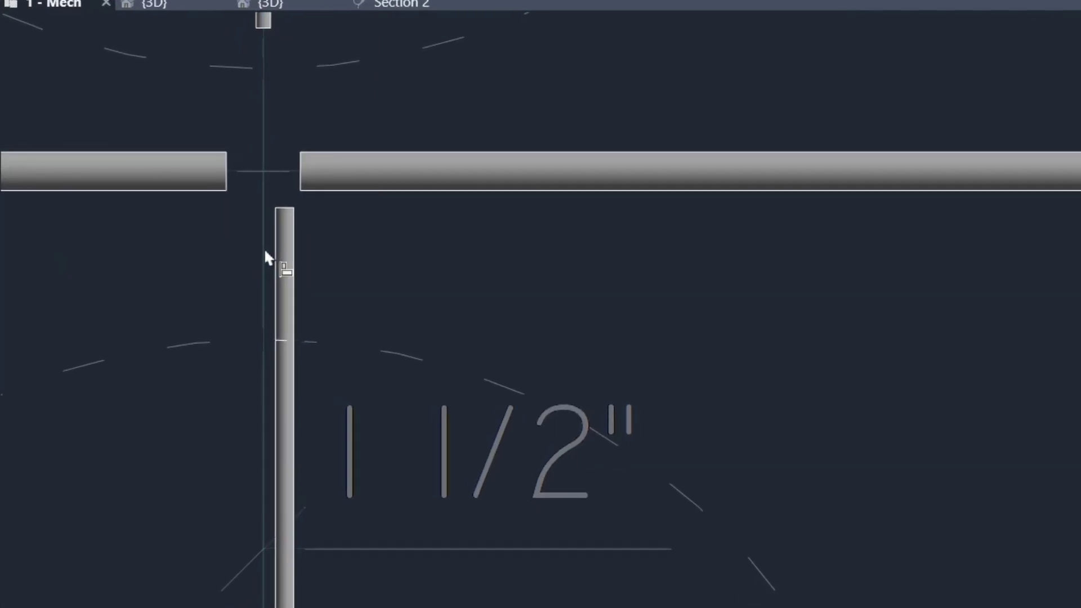
pyautogui.scroll(-3, 408, 373)
pyautogui.press('Escape')
pyautogui.scroll(2, 365, 269)
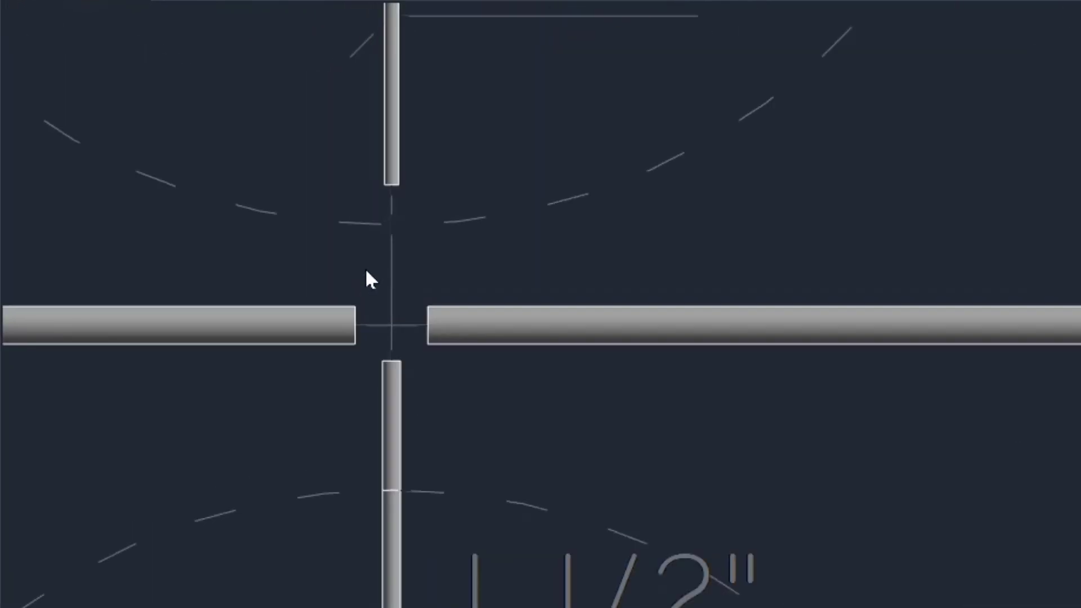
# Rejoin the two halves of the 80 mm main with Trim/Extend and extend the 32 mm branch into it.
pyautogui.press('t')
pyautogui.press('r')
pyautogui.click(258, 315)
pyautogui.click(441, 313)
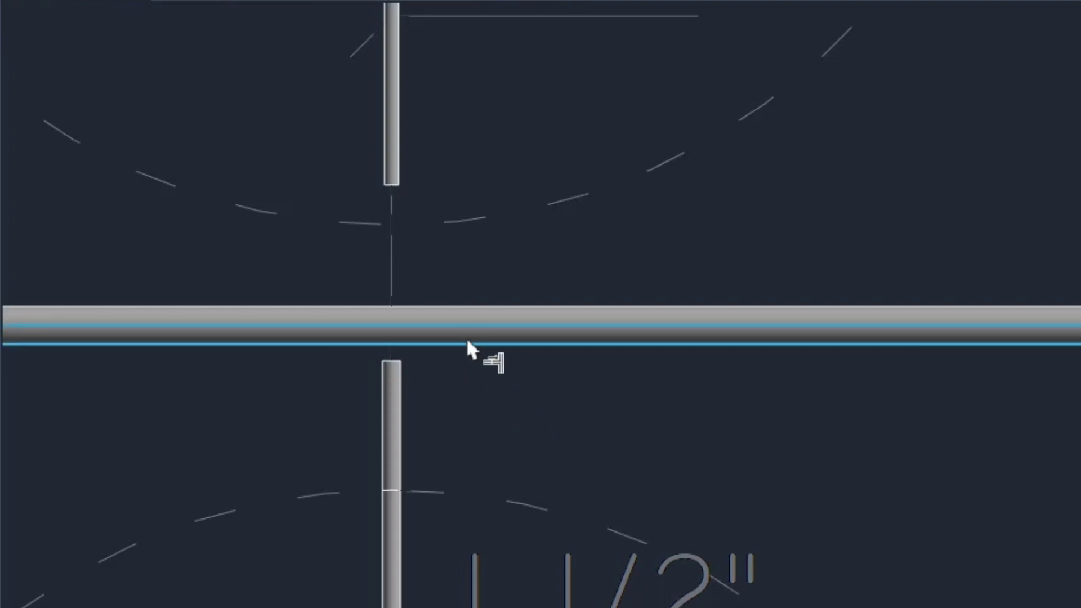
pyautogui.click(401, 406)
pyautogui.scroll(3, 446, 217)
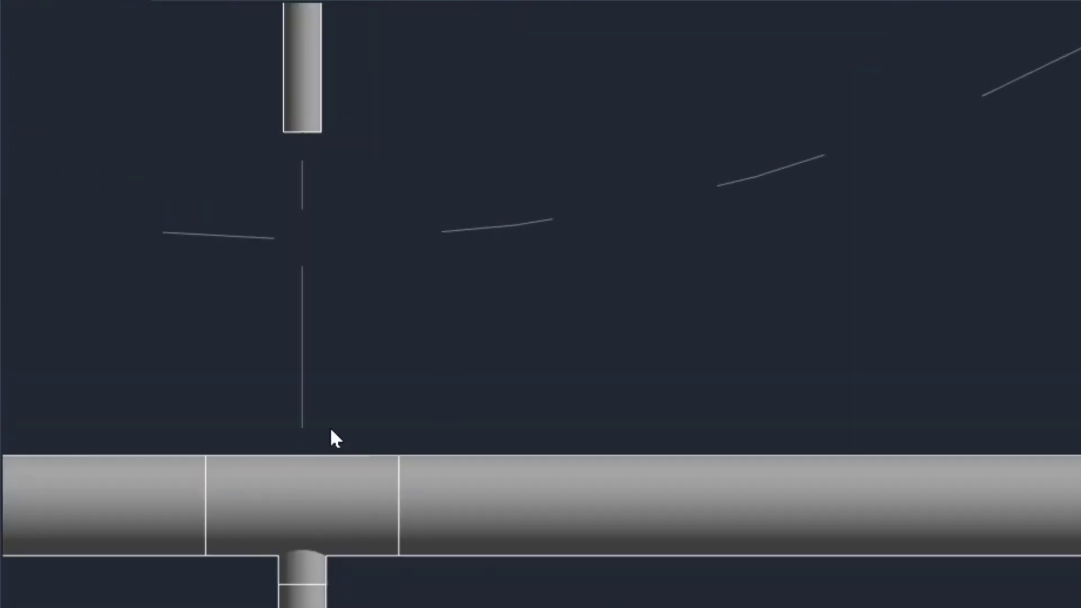
# Convert the main's tee into a cross and draw a short 25 mm pipe from its open connector toward the detached branch.
pyautogui.click(323, 479)
pyautogui.click(303, 314)
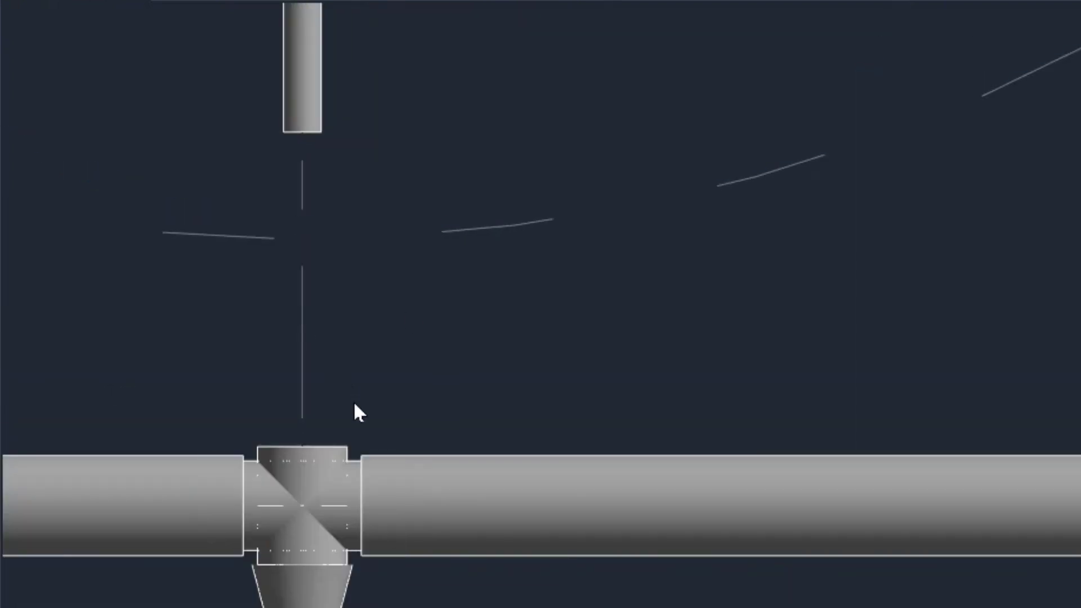
pyautogui.click(302, 459)
pyautogui.rightClick(313, 444)
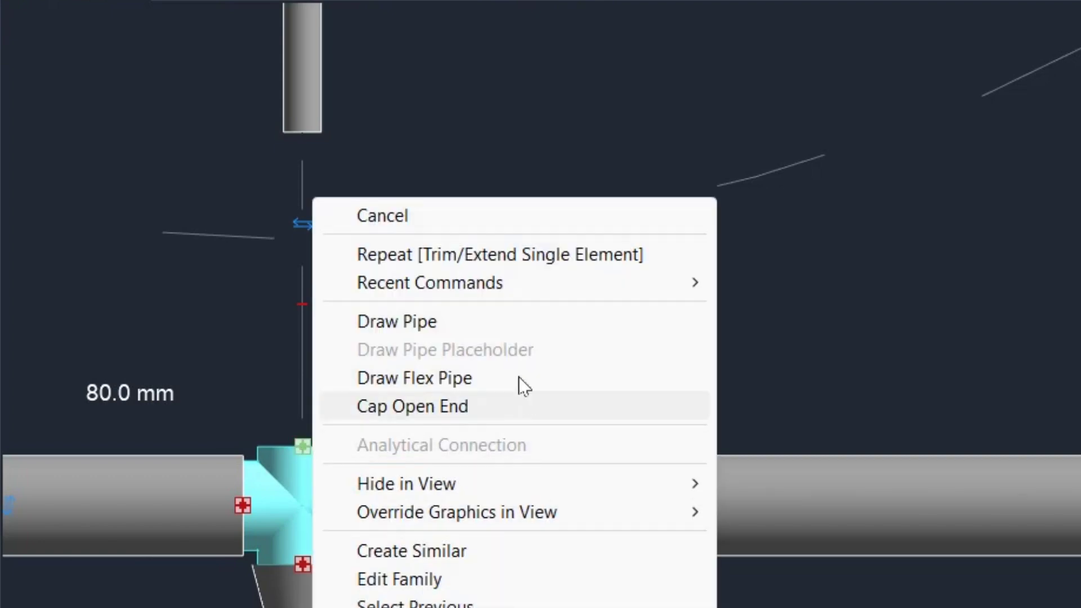
pyautogui.click(479, 320)
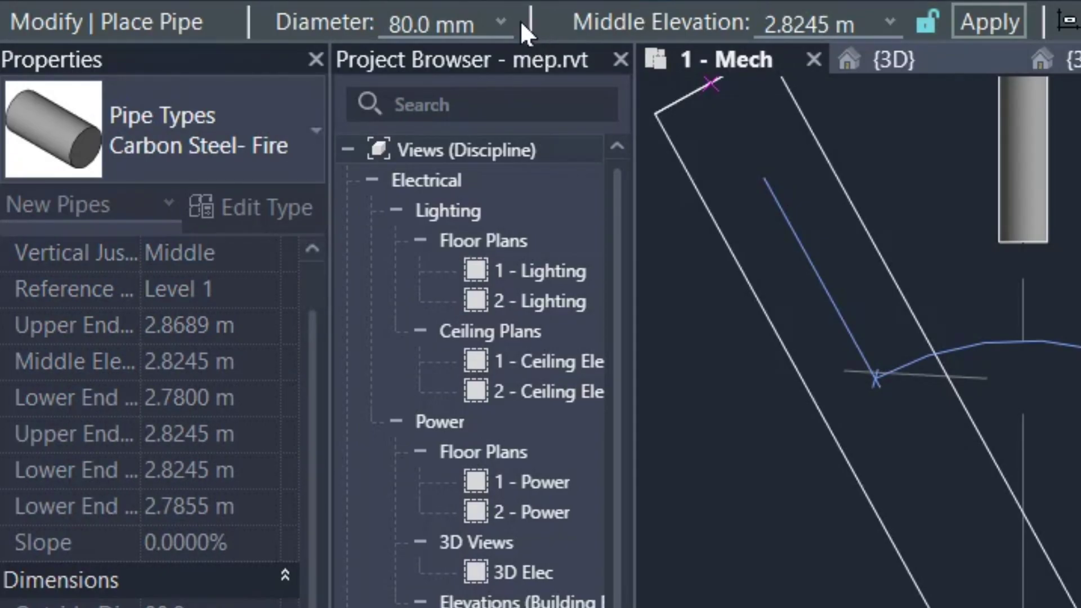
pyautogui.click(511, 18)
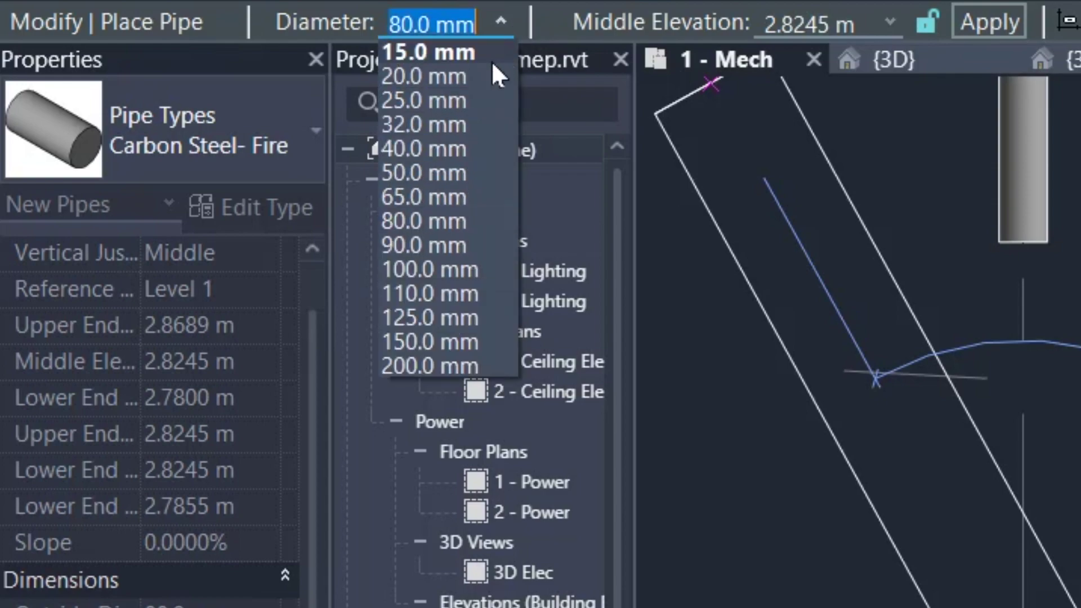
pyautogui.click(459, 99)
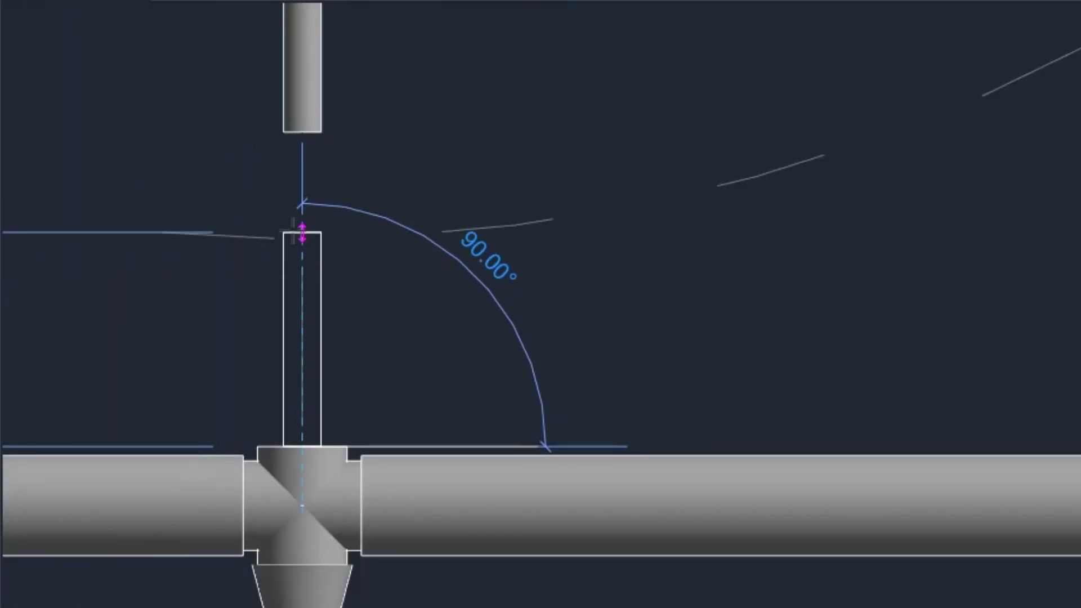
pyautogui.click(301, 232)
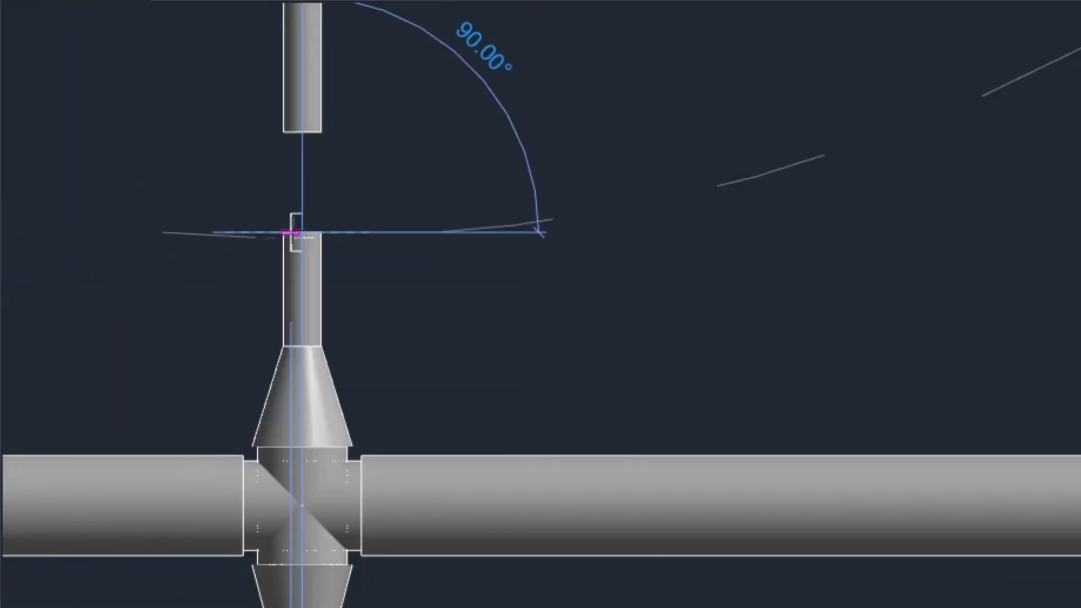
pyautogui.press('Escape')
pyautogui.press('Escape')
# Inspect the cross fitting's dimensions and its connections to the main and both branches.
pyautogui.moveTo(377, 367); pyautogui.dragTo(401, 425, button='middle')
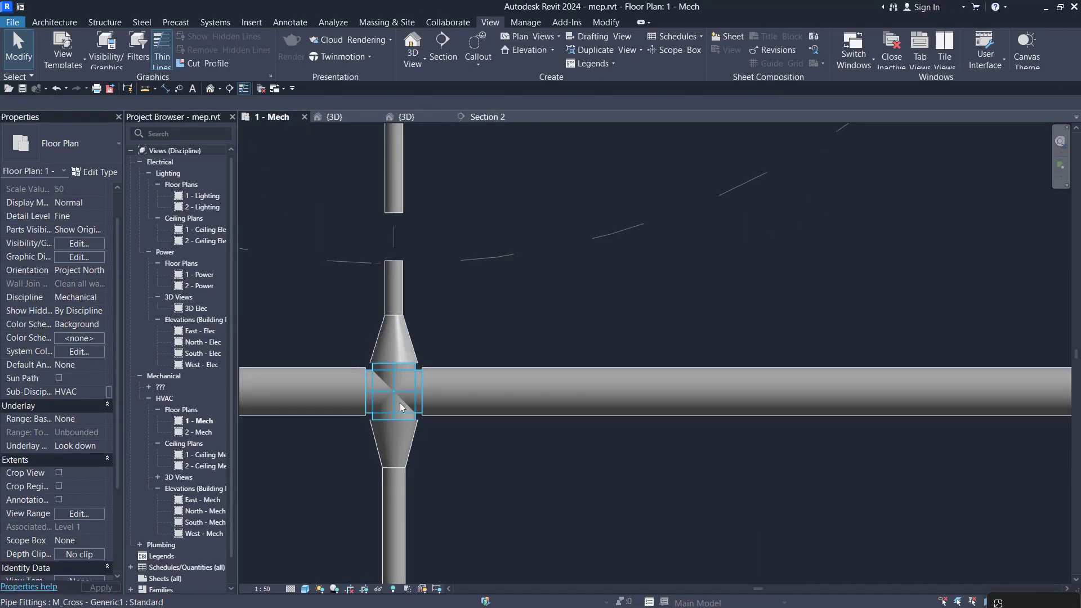
pyautogui.click(401, 407)
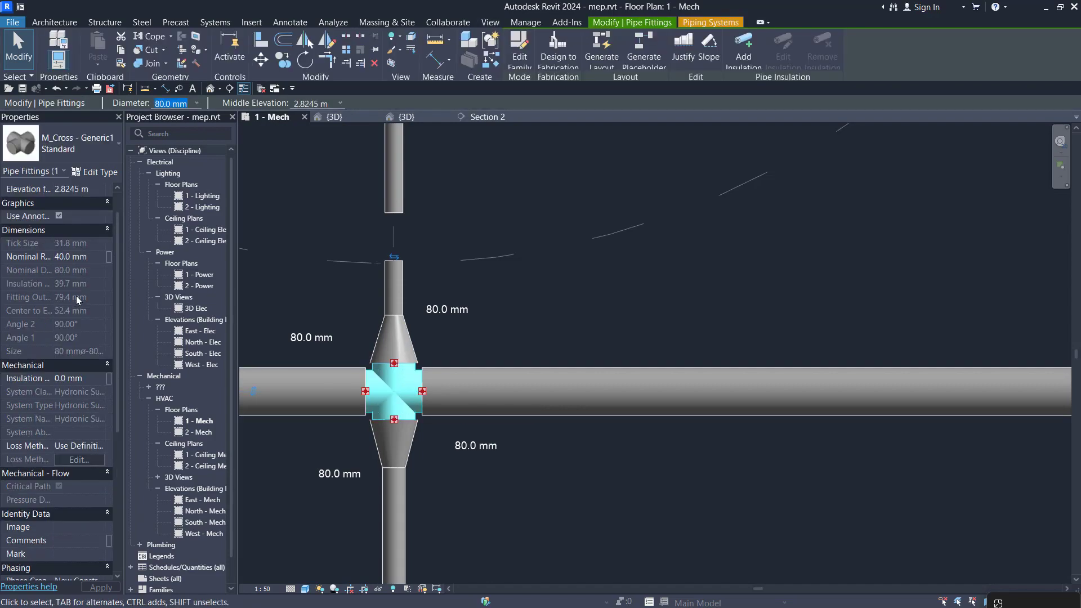
pyautogui.scroll(1, 57, 313)
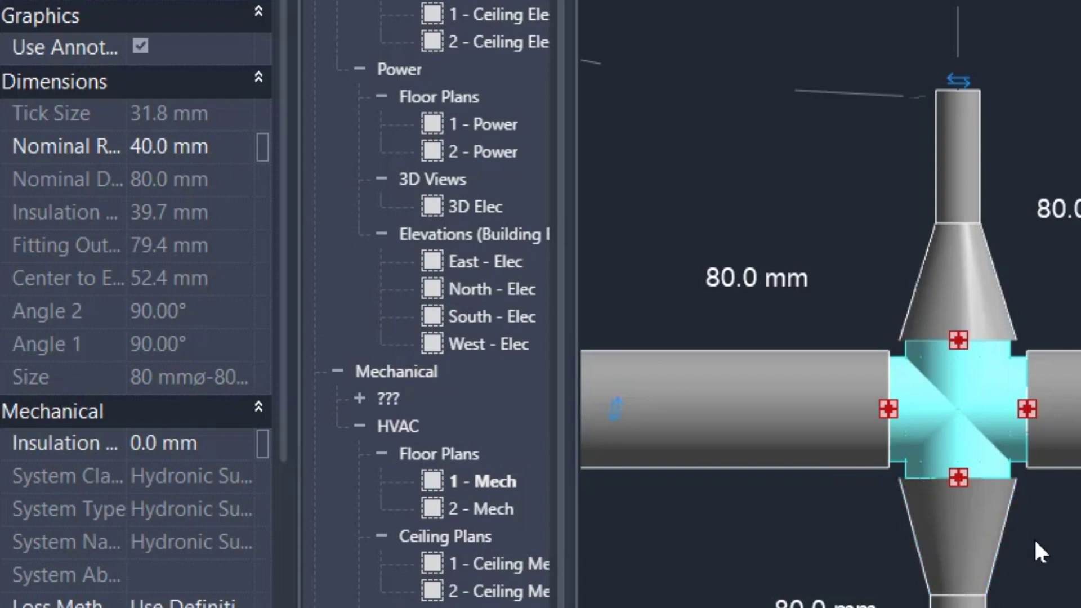
pyautogui.scroll(-1, 1035, 542)
pyautogui.scroll(-3, 934, 254)
pyautogui.moveTo(579, 381); pyautogui.dragTo(563, 372, button='middle')
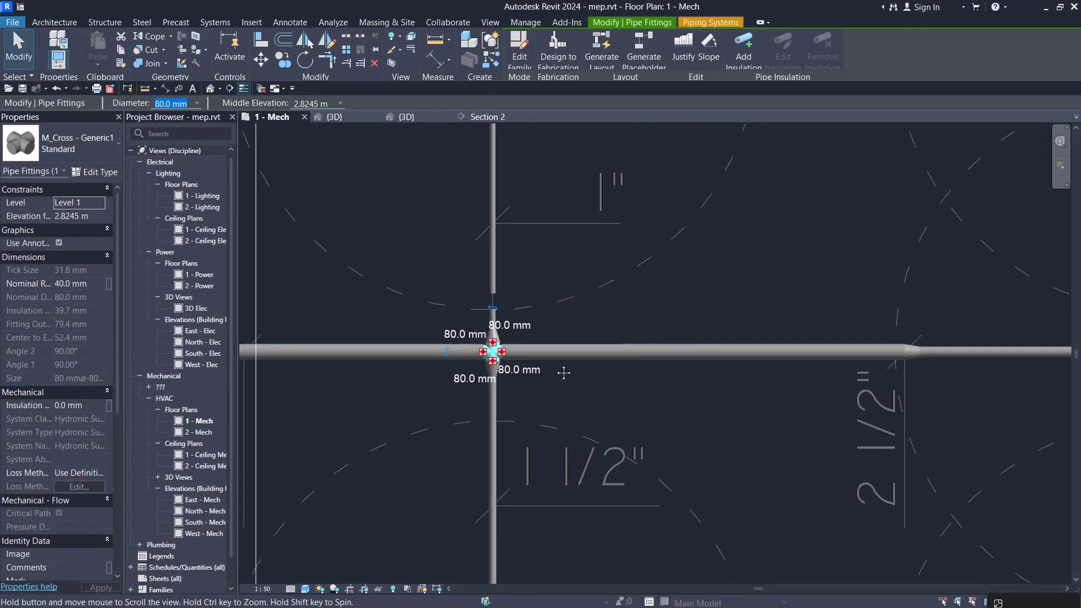
pyautogui.scroll(4, 525, 301)
pyautogui.click(434, 354)
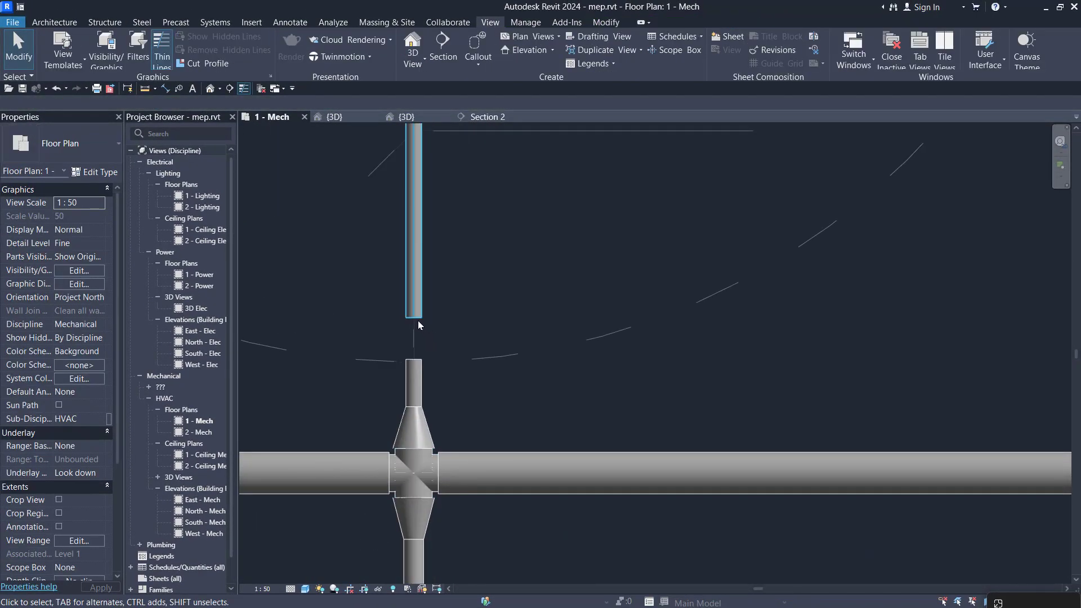
# Delete the detached 25 mm branch pipe above the cross.
pyautogui.click(418, 325)
pyautogui.moveTo(414, 317); pyautogui.dragTo(413, 361)
pyautogui.press('Delete')
# Continue the short 25 mm pipe from its open end straight up to just beyond the sprinkler above the main.
pyautogui.scroll(-3, 415, 344)
pyautogui.click(417, 359)
pyautogui.rightClick(417, 349)
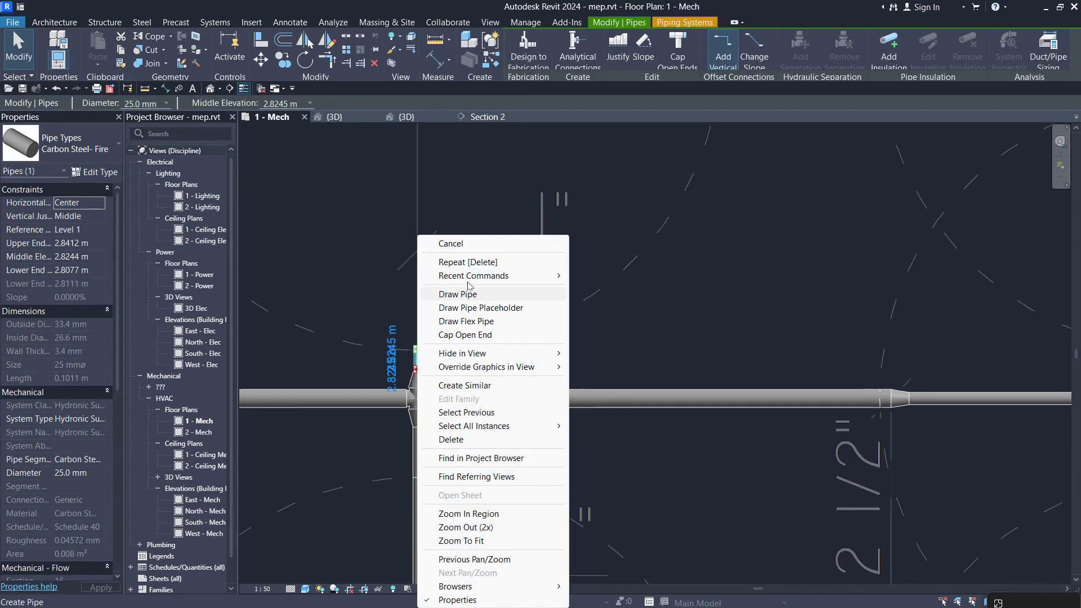
pyautogui.click(467, 292)
pyautogui.scroll(6, 451, 265)
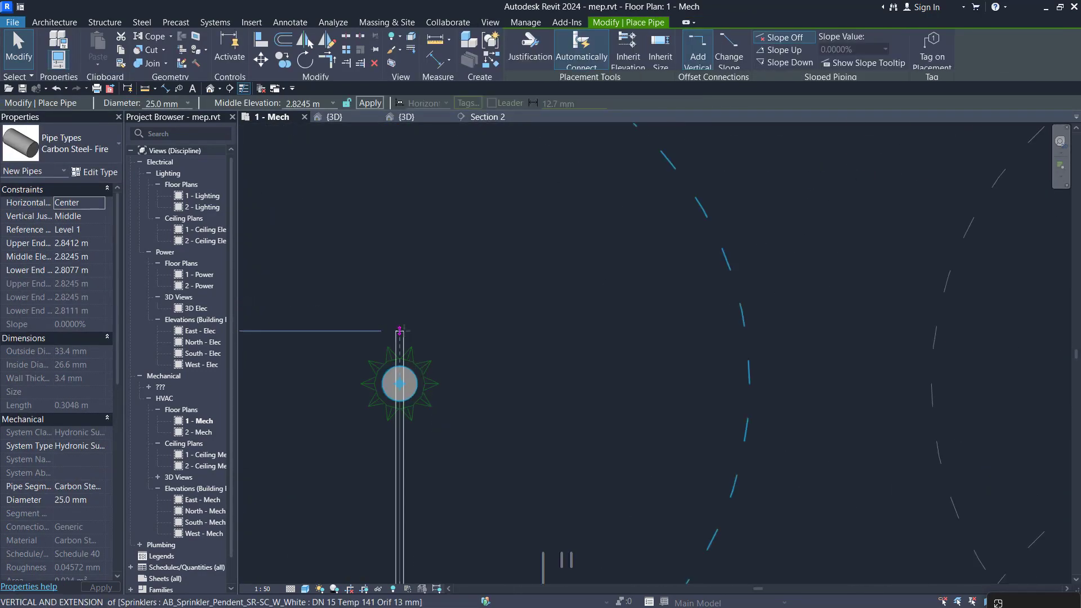
pyautogui.click(400, 331)
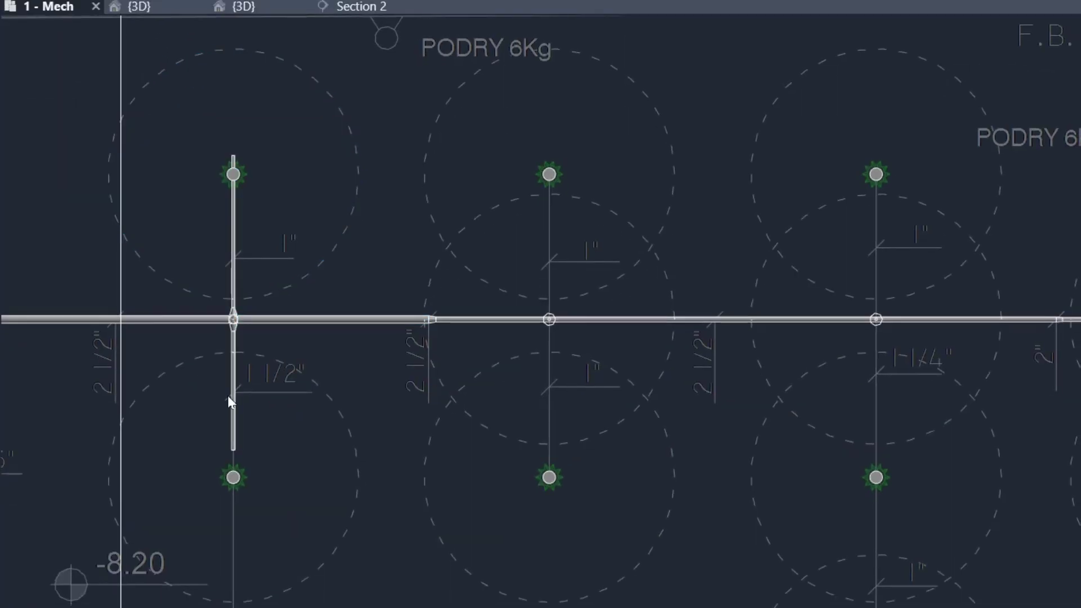
# Stretch the 32 mm branch's lower end past the sprinkler to just beyond the CAD line of the lower horizontal sprinkler row.
pyautogui.scroll(3, 228, 395)
pyautogui.click(247, 471)
pyautogui.moveTo(278, 517); pyautogui.dragTo(240, 411, button='middle')
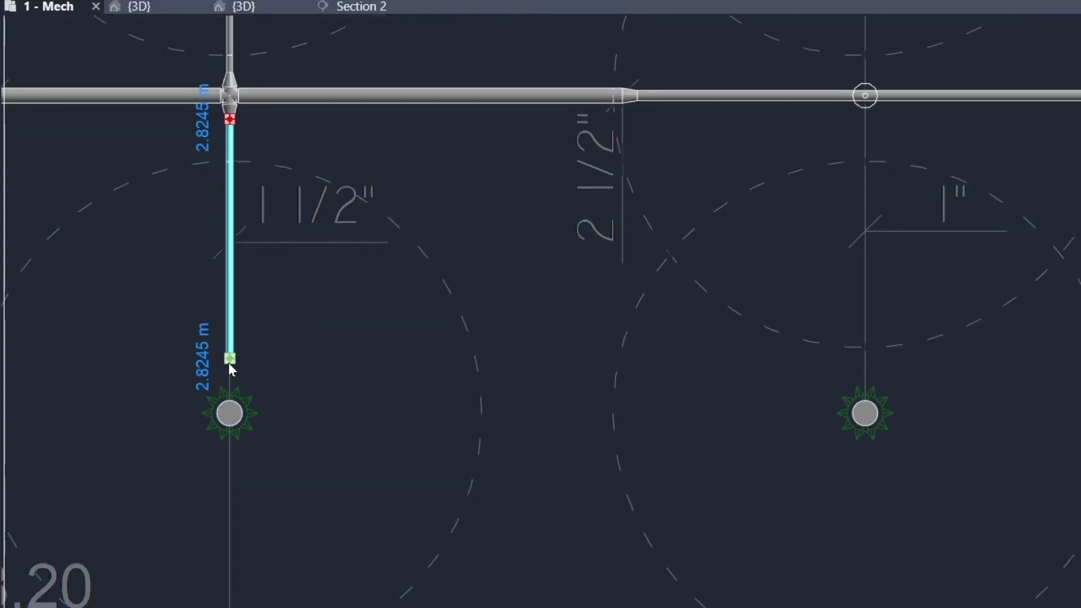
pyautogui.moveTo(228, 360); pyautogui.dragTo(233, 331)
pyautogui.scroll(-4, 204, 543)
pyautogui.moveTo(186, 539); pyautogui.dragTo(232, 331, button='middle')
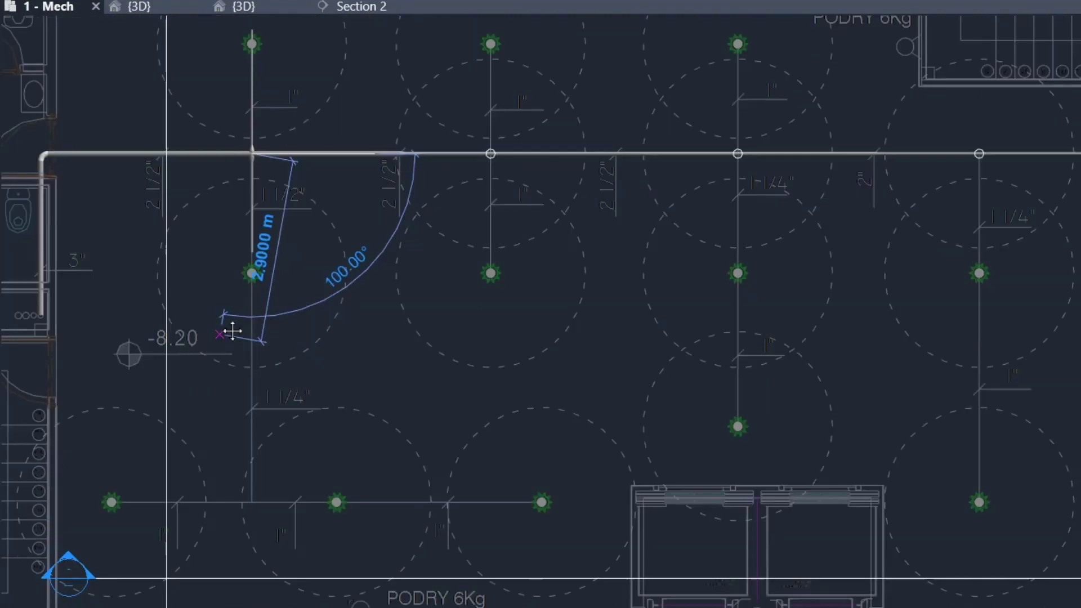
pyautogui.moveTo(233, 331); pyautogui.dragTo(244, 463)
pyautogui.scroll(4, 244, 464)
pyautogui.moveTo(236, 557); pyautogui.dragTo(236, 557)
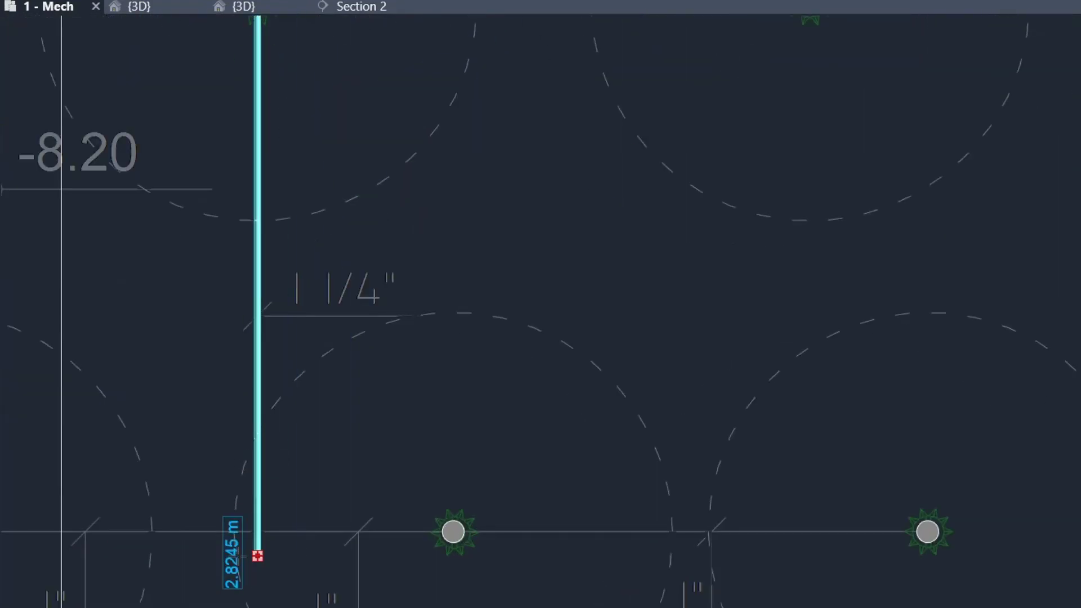
pyautogui.click(311, 540)
pyautogui.scroll(-3, 614, 425)
pyautogui.moveTo(566, 270); pyautogui.dragTo(443, 522, button='middle')
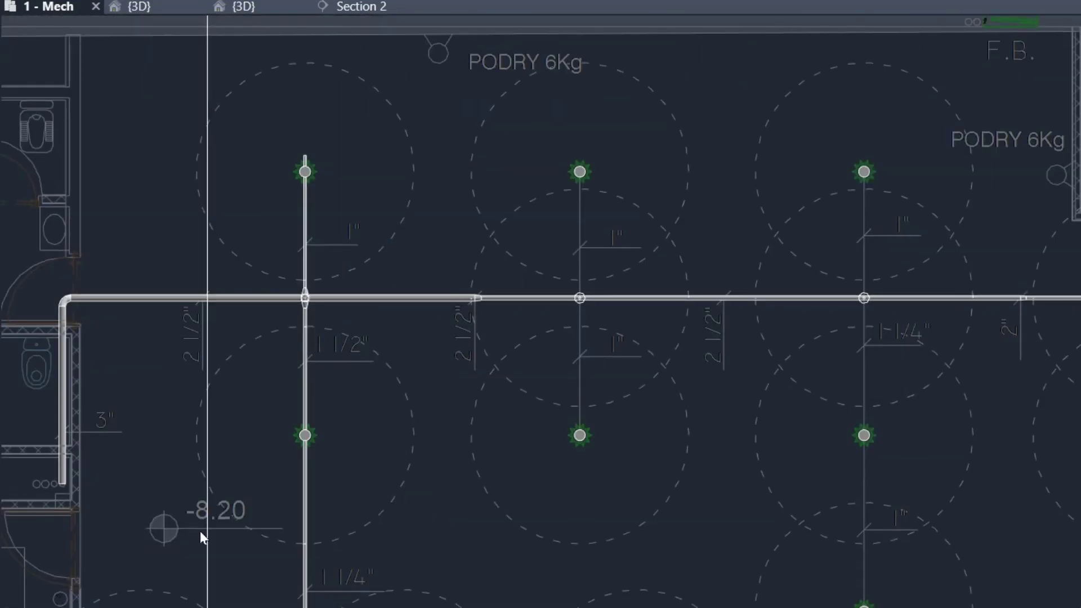
# Open the section view that runs alongside the first sprinkler branch.
pyautogui.moveTo(362, 581); pyautogui.dragTo(325, 555, button='middle')
pyautogui.scroll(-4, 255, 365)
pyautogui.click(260, 430)
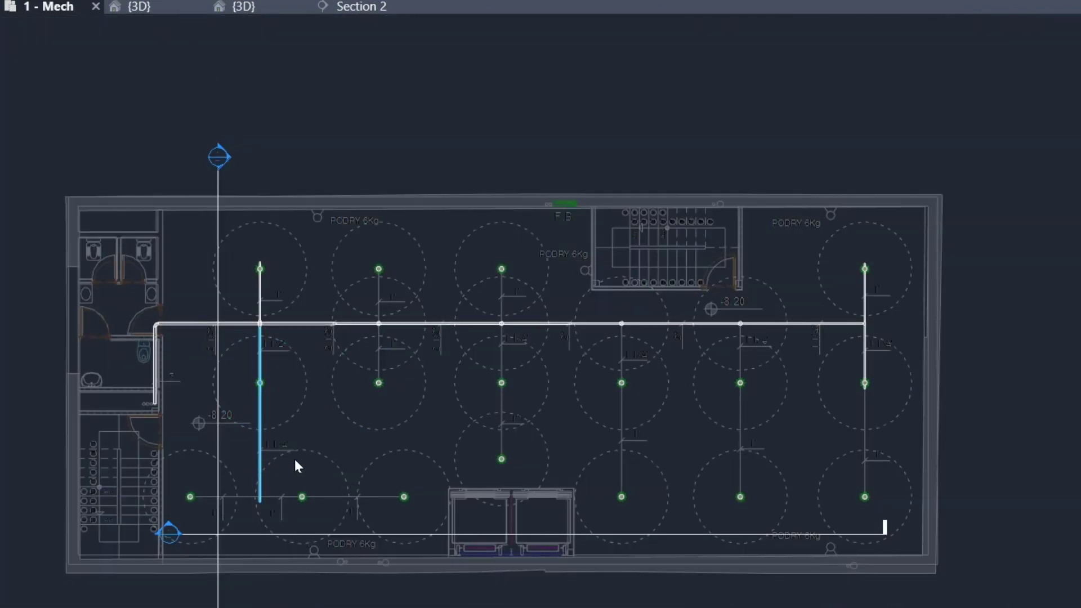
pyautogui.scroll(4, 287, 273)
pyautogui.moveTo(176, 97); pyautogui.dragTo(241, 212, button='middle')
pyautogui.doubleClick(194, 134)
pyautogui.scroll(-8, 485, 307)
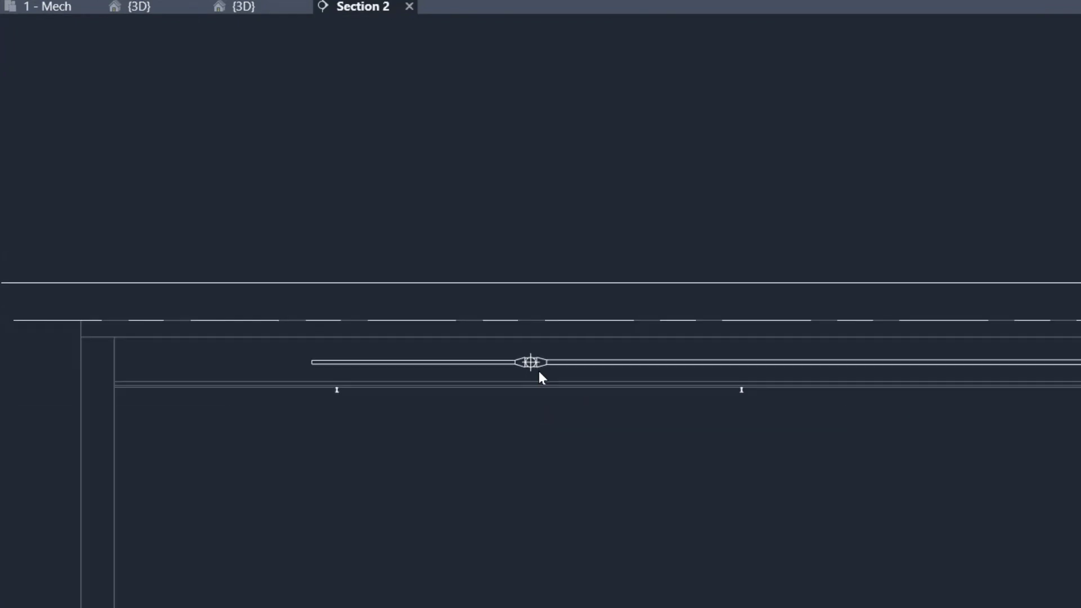
pyautogui.moveTo(464, 444); pyautogui.dragTo(559, 456, button='middle')
pyautogui.scroll(5, 495, 459)
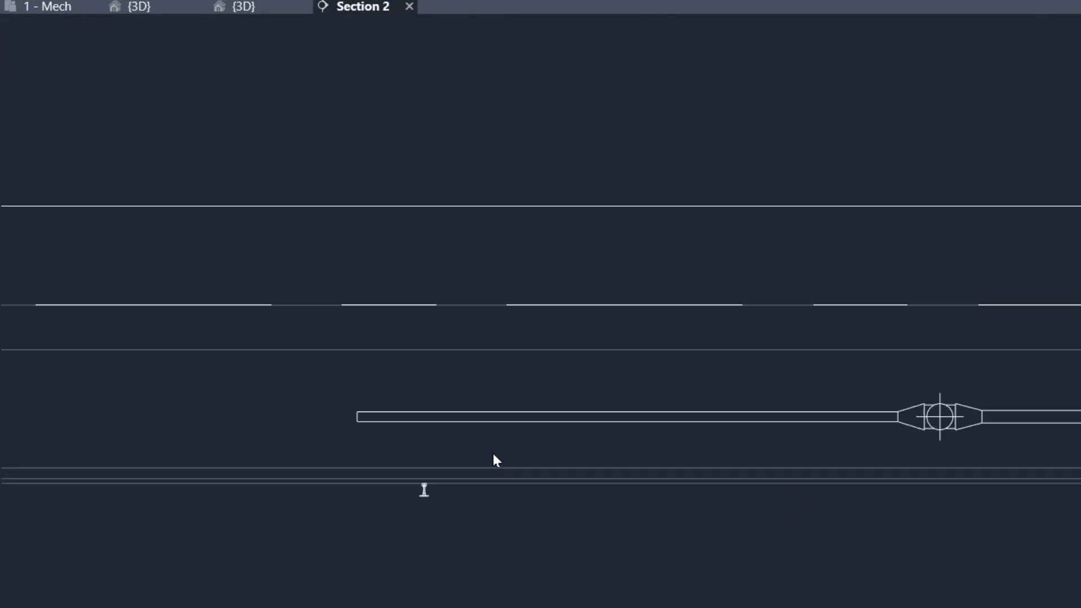
pyautogui.scroll(4, 431, 496)
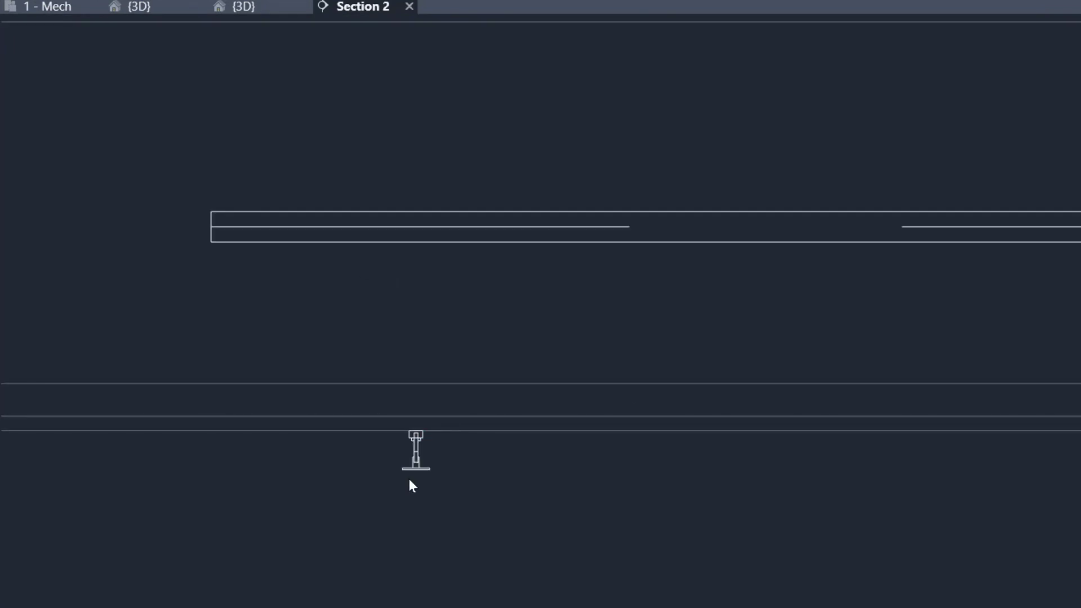
pyautogui.scroll(5, 507, 421)
pyautogui.moveTo(491, 496); pyautogui.dragTo(533, 509, button='middle')
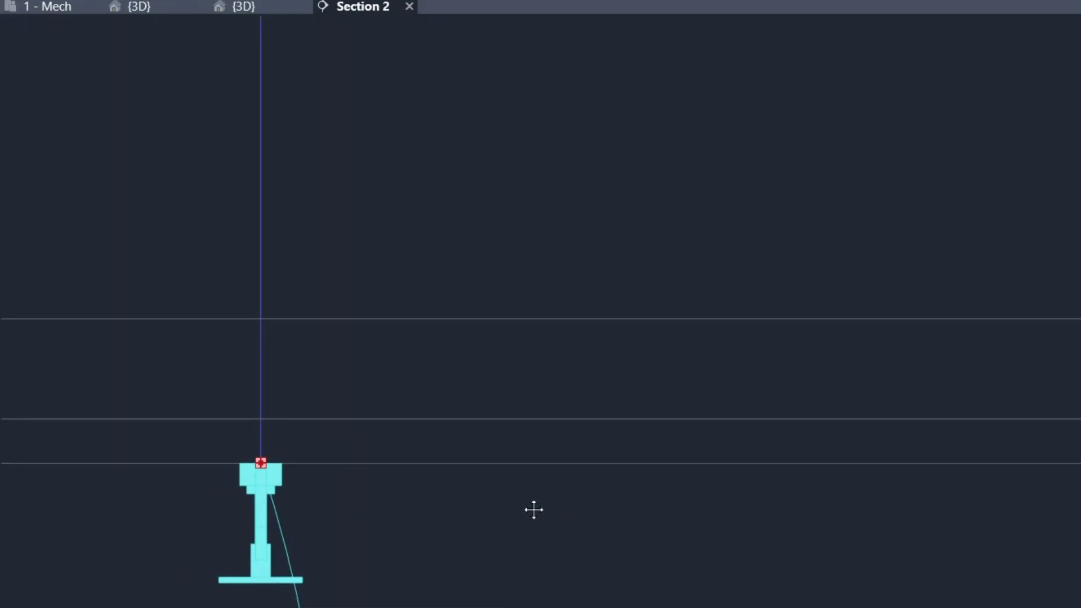
pyautogui.scroll(-2, 525, 501)
pyautogui.rightClick(372, 479)
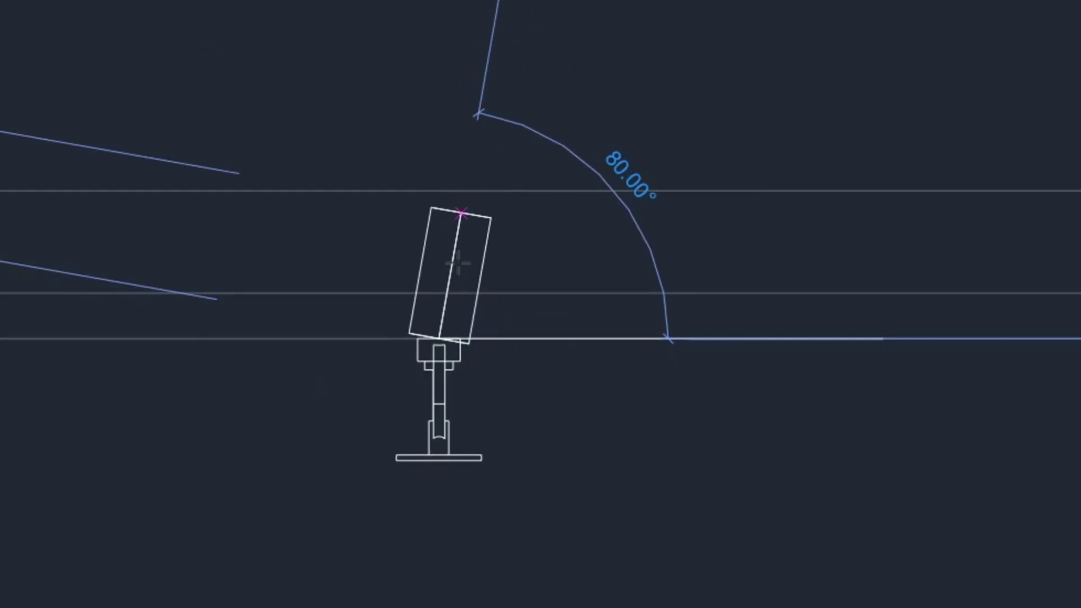
pyautogui.scroll(2, 457, 262)
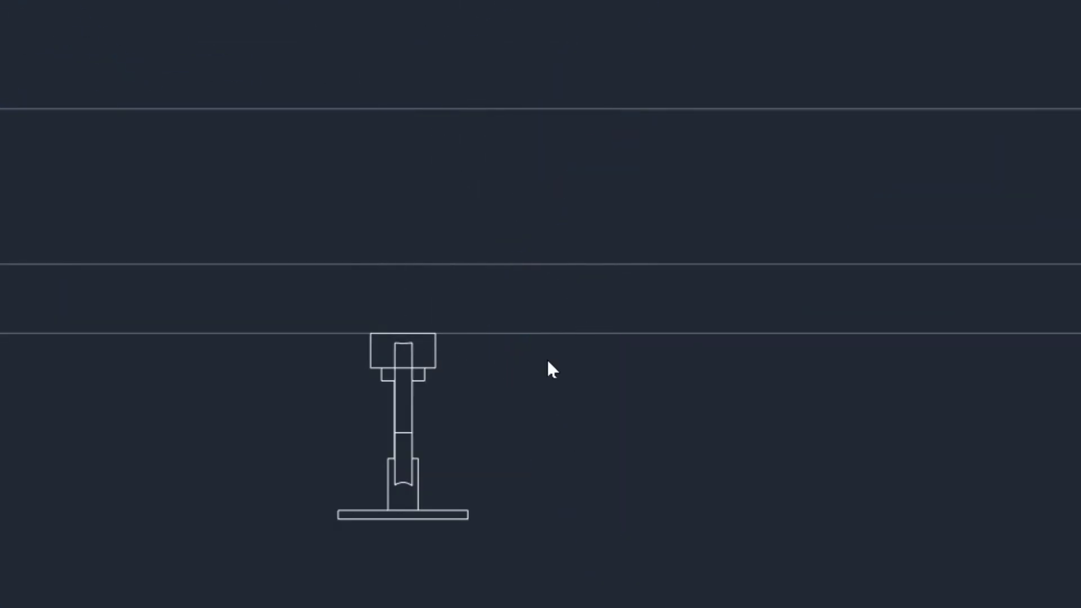
pyautogui.scroll(-2, 547, 369)
# Draw a 15 mm pipe about 85 mm long vertically upward from the inlet of the sprinkler below the branch's 25 mm end.
pyautogui.scroll(3, 548, 484)
pyautogui.click(505, 517)
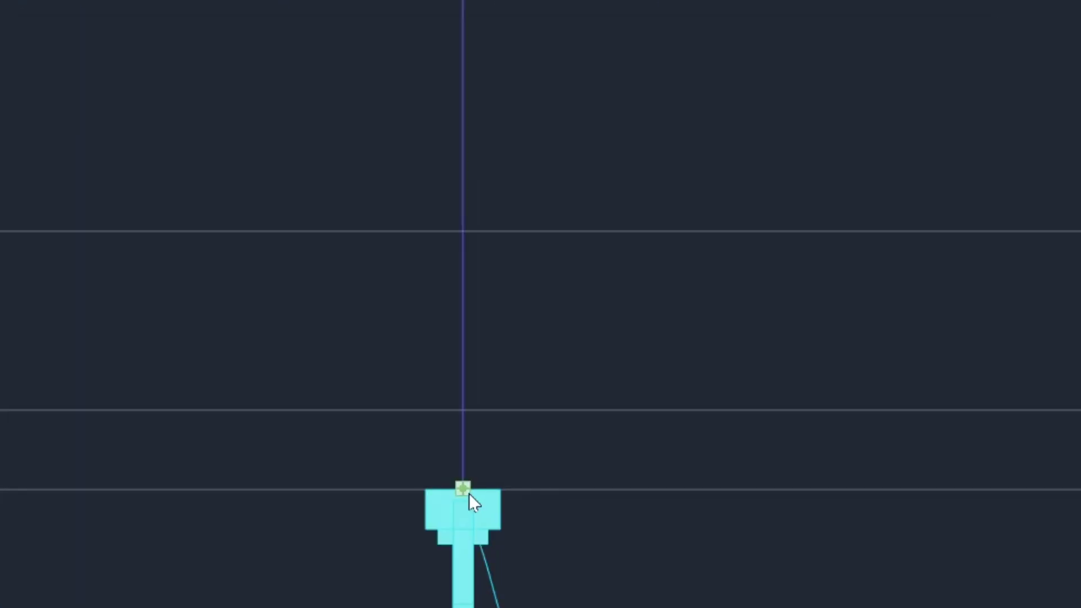
pyautogui.rightClick(462, 489)
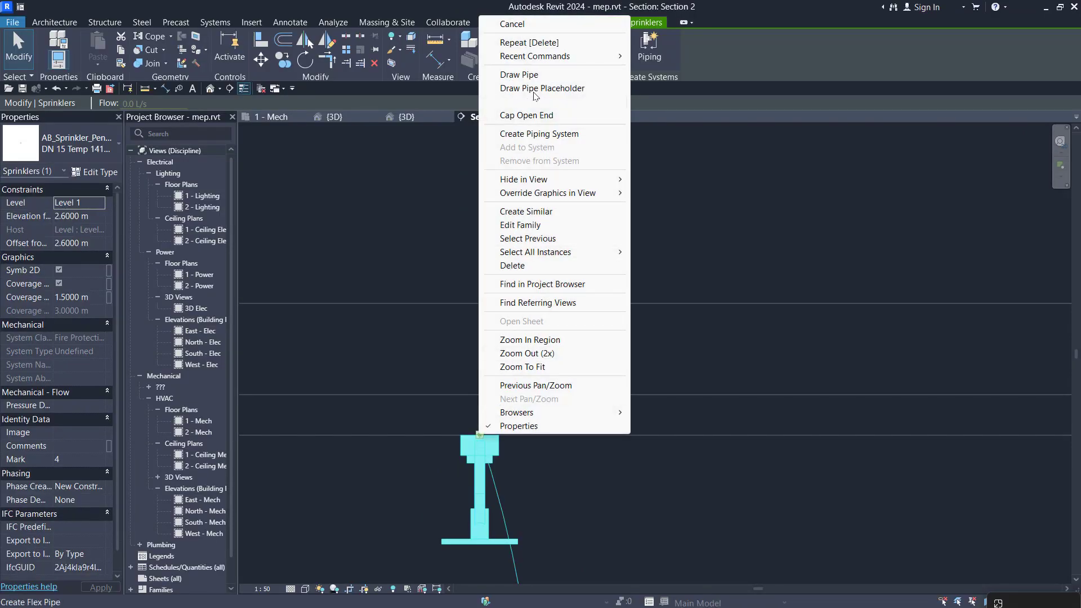
pyautogui.click(519, 75)
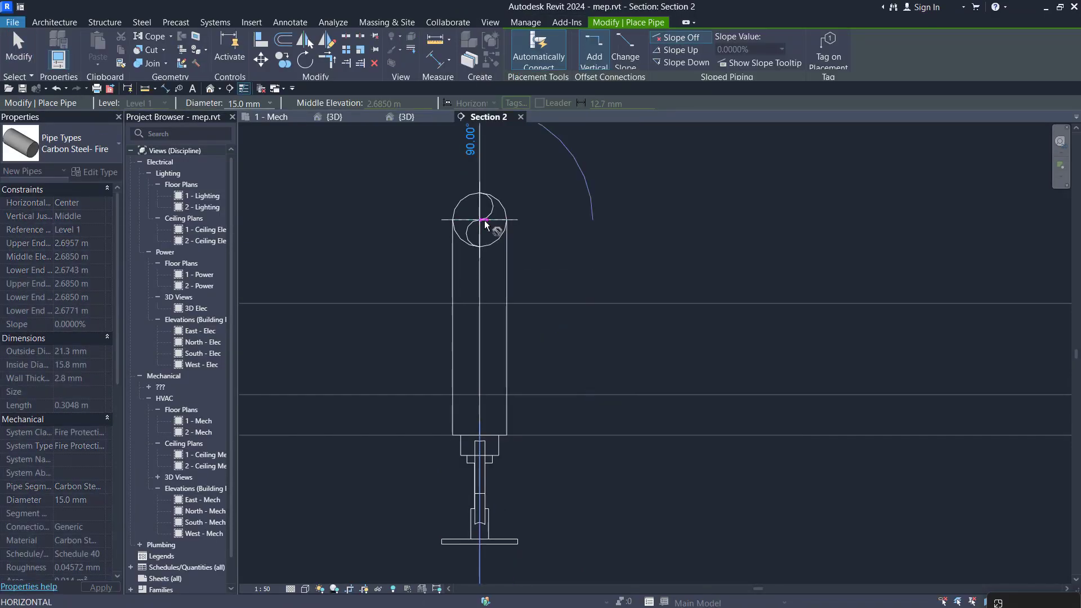
pyautogui.press('Escape')
pyautogui.press('Escape')
pyautogui.scroll(2, 509, 445)
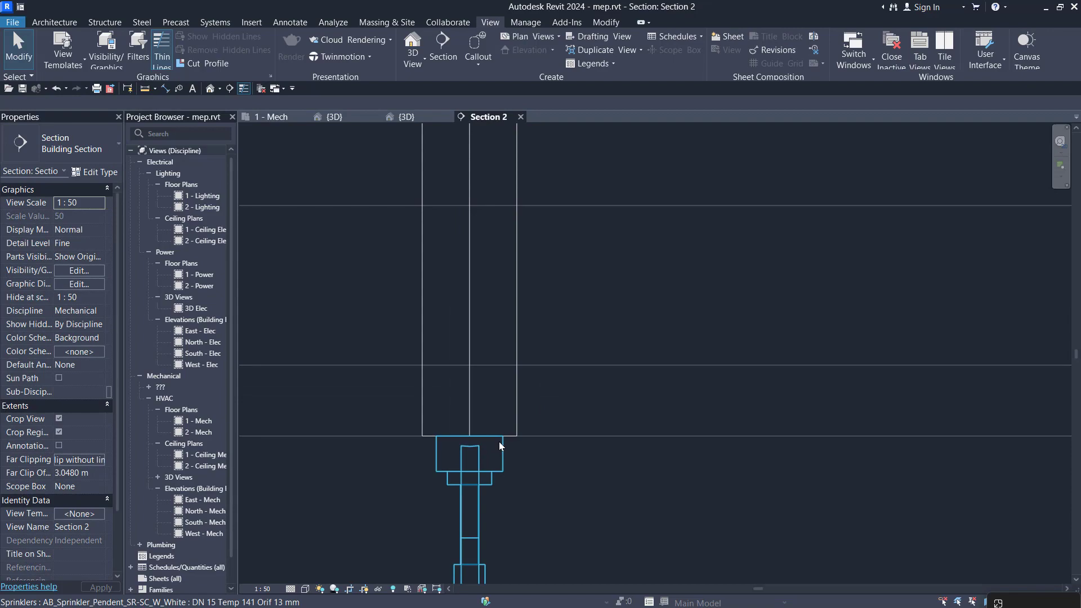
# Check the new vertical pipe's diameter against the available pipe sizes and its connection to the sprinkler.
pyautogui.click(503, 434)
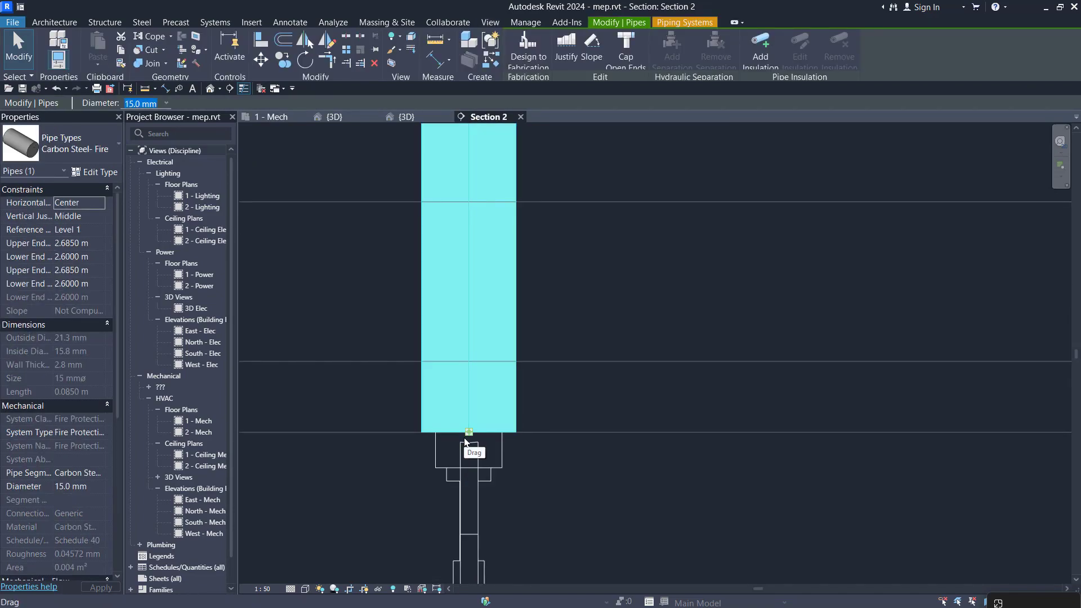
pyautogui.click(166, 103)
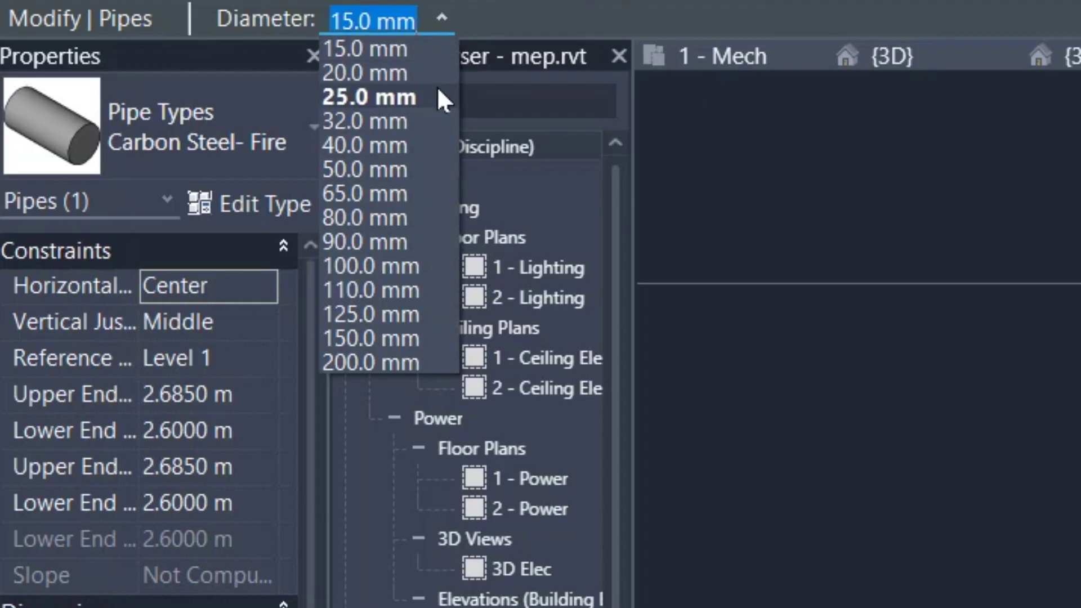
pyautogui.scroll(-3, 450, 239)
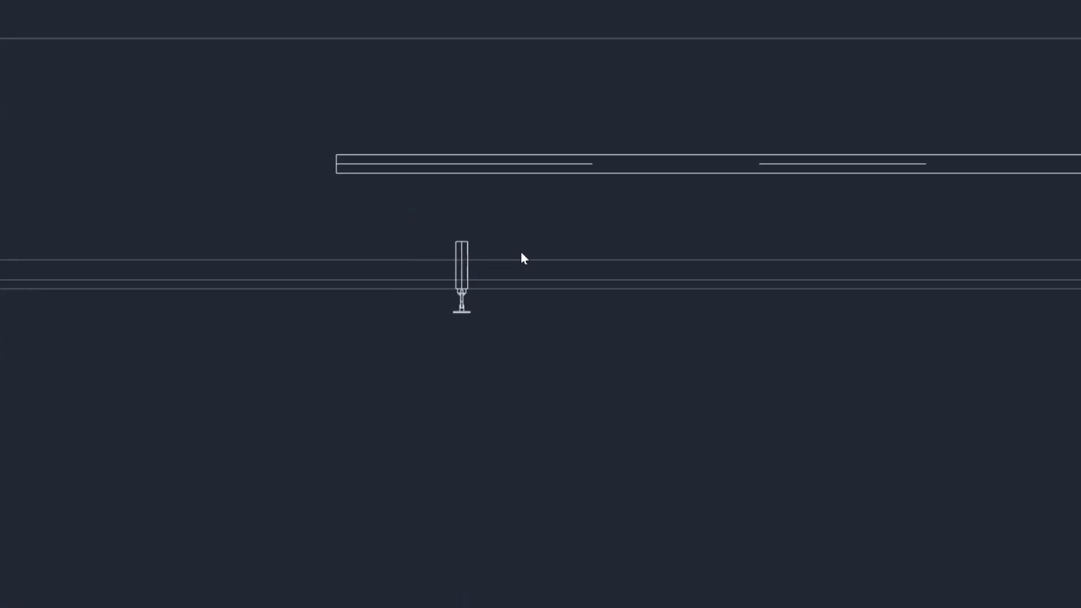
pyautogui.scroll(8, 524, 244)
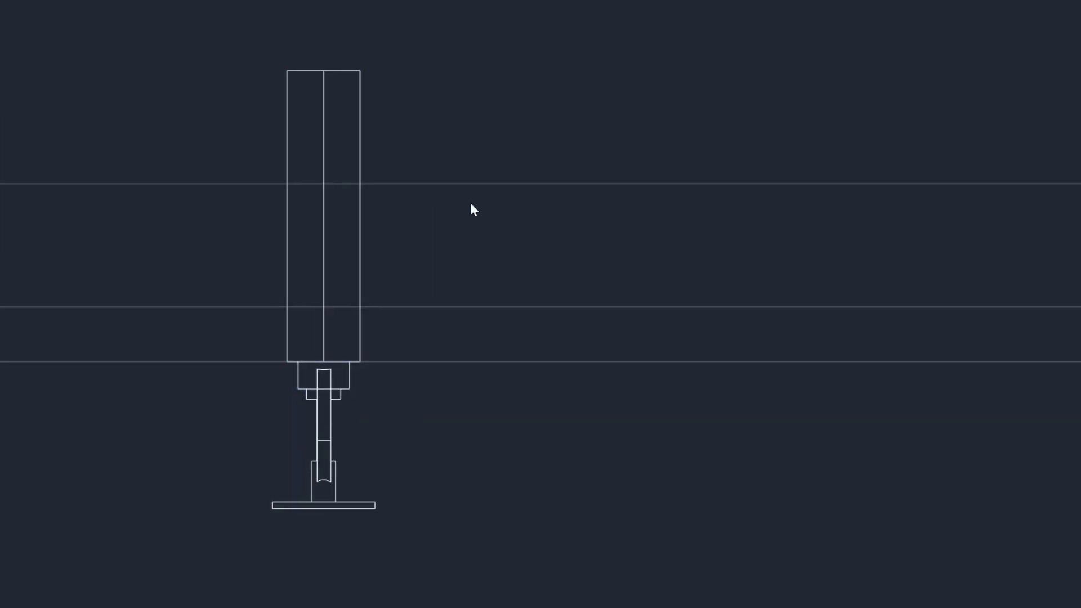
pyautogui.scroll(1, 383, 182)
pyautogui.scroll(-2, 363, 173)
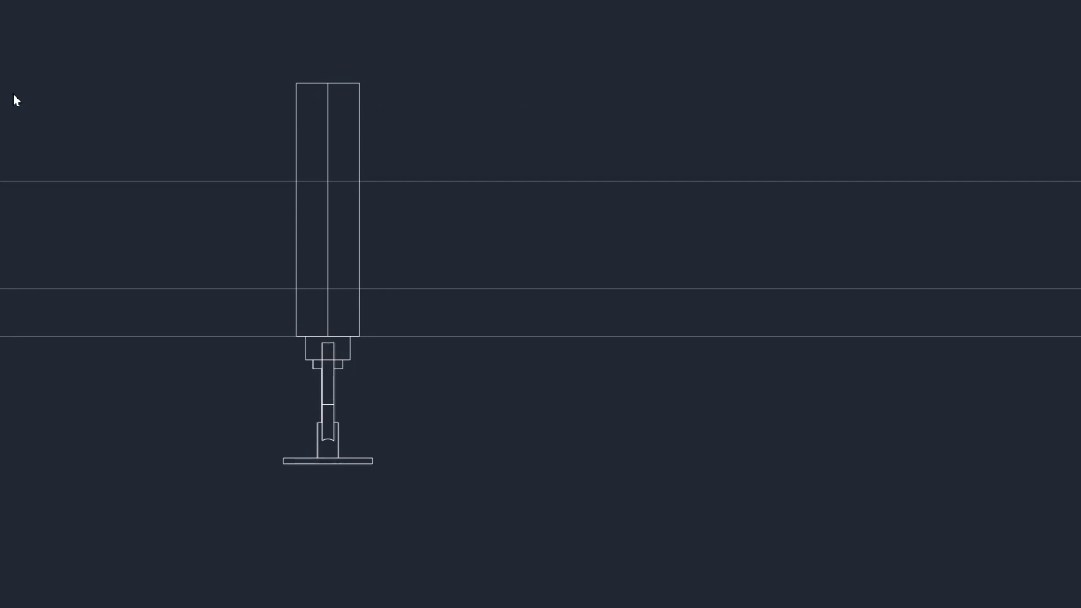
# Extend the sprinkler's vertical pipe up to the horizontal 25 mm branch so they join with a tee.
pyautogui.scroll(-2, 45, 96)
pyautogui.moveTo(126, 196); pyautogui.dragTo(225, 410, button='middle')
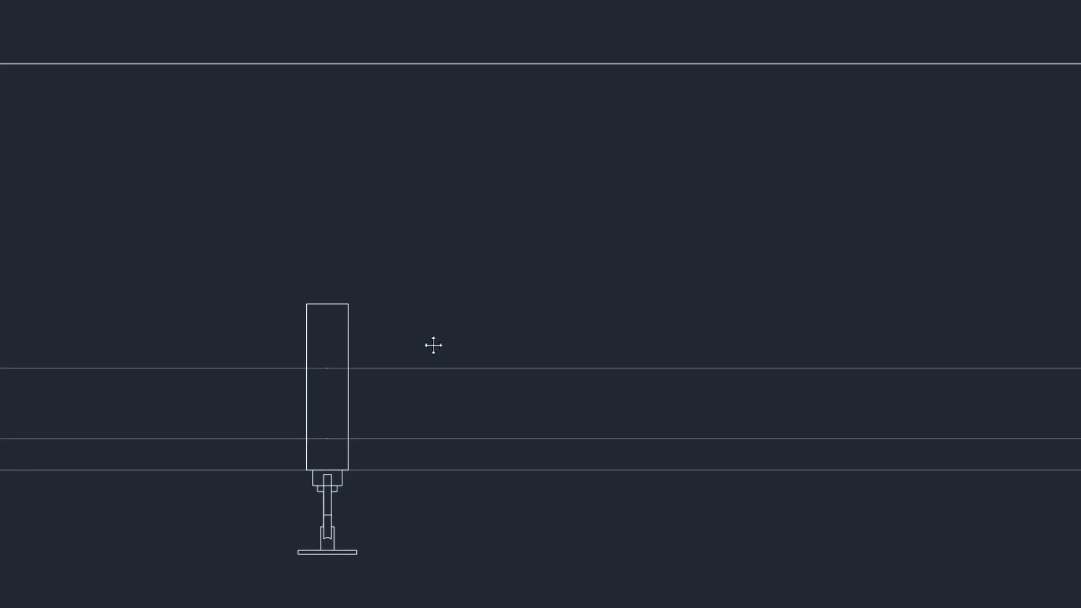
pyautogui.scroll(-2, 433, 345)
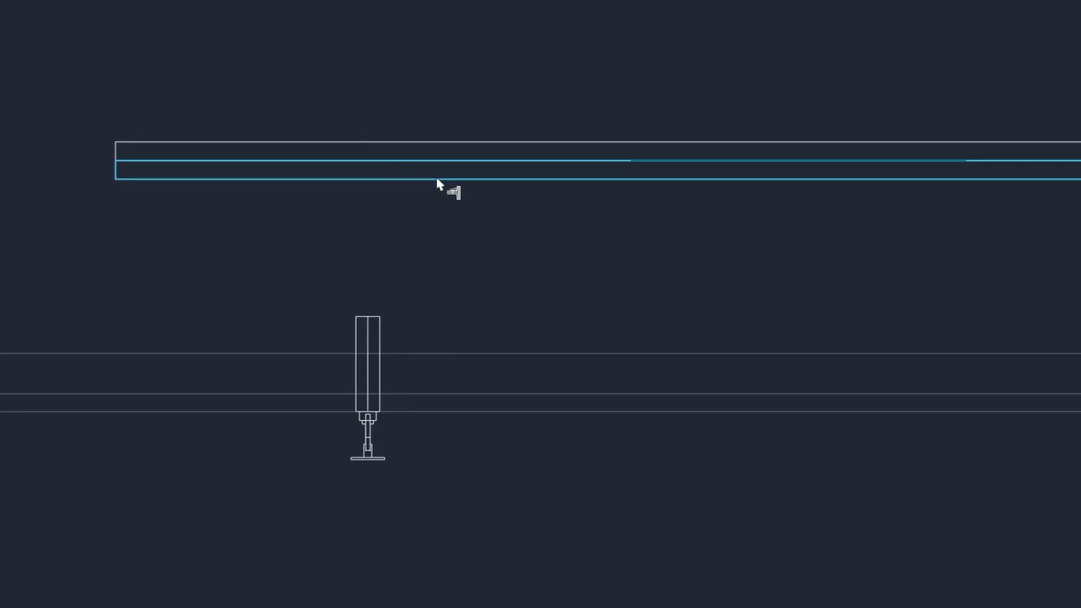
pyautogui.click(393, 180)
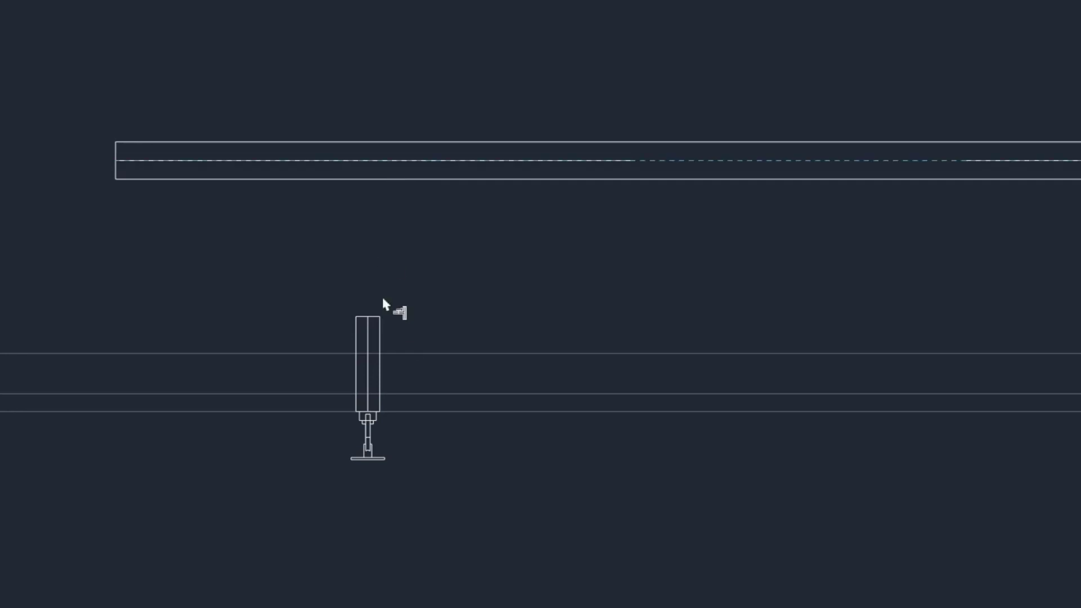
pyautogui.click(382, 333)
pyautogui.scroll(-1, 462, 223)
pyautogui.scroll(-2, 462, 219)
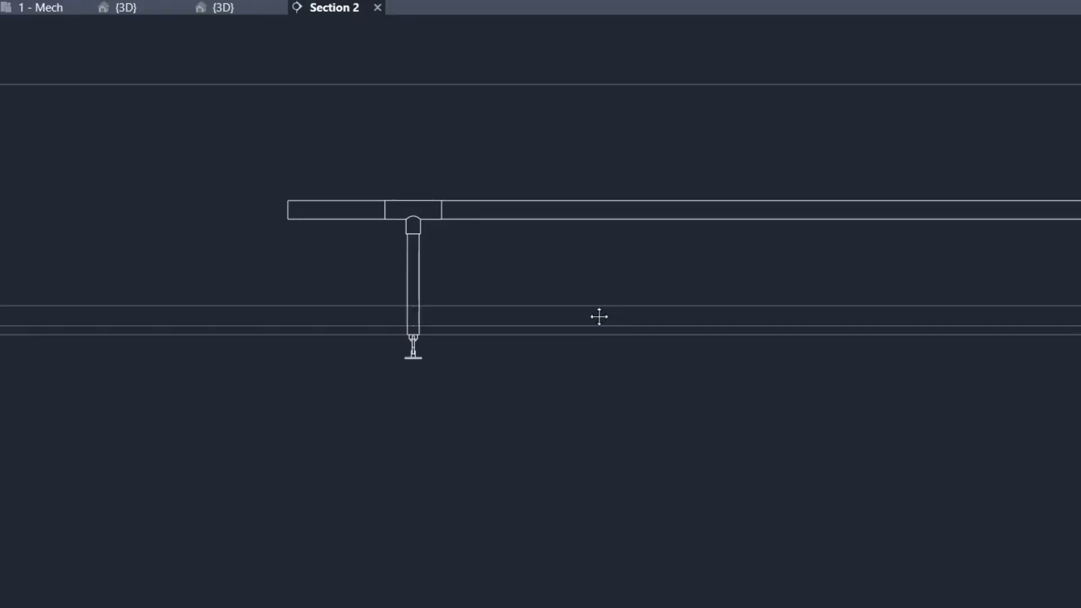
# Examine the tee between the branch and the sprinkler drop, and the pipe stub beyond it.
pyautogui.moveTo(598, 316); pyautogui.dragTo(407, 329, button='middle')
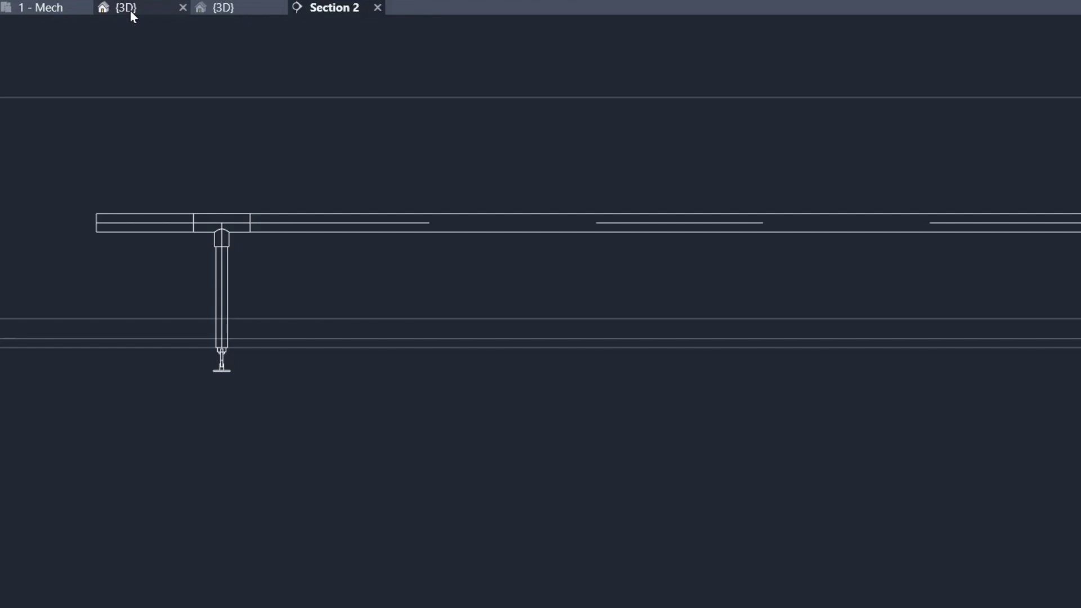
pyautogui.scroll(3, 247, 225)
pyautogui.scroll(-2, 257, 285)
pyautogui.scroll(-2, 258, 285)
pyautogui.moveTo(224, 356); pyautogui.dragTo(309, 365, button='middle')
pyautogui.scroll(6, 384, 273)
pyautogui.scroll(-5, 297, 282)
pyautogui.moveTo(198, 271); pyautogui.dragTo(354, 276, button='middle')
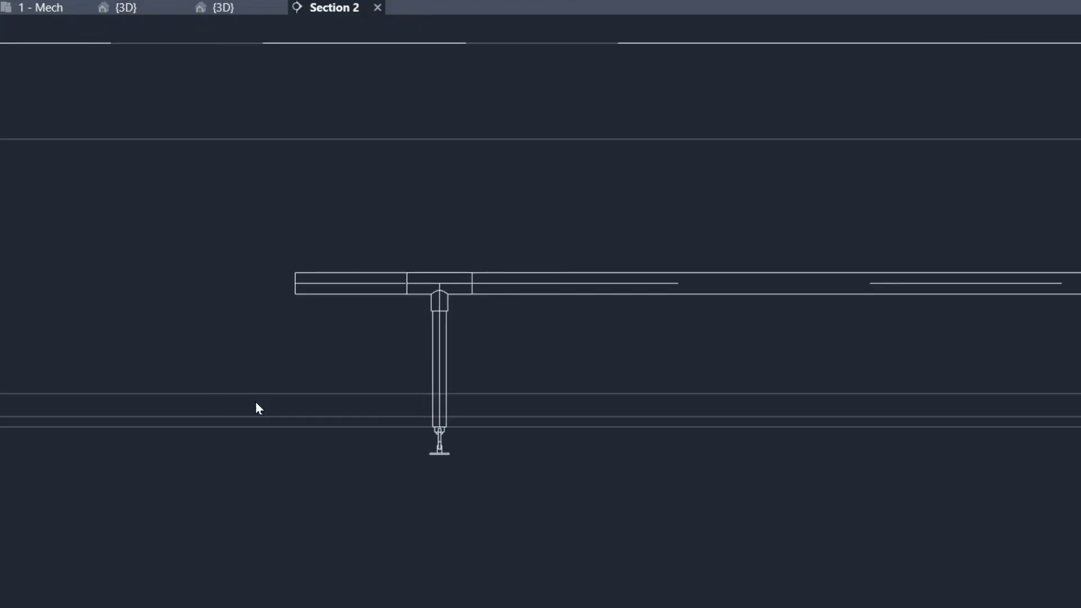
# Delete the leftover branch stub beyond the end sprinkler and convert the tee above its drop into an elbow.
pyautogui.scroll(1, 188, 336)
pyautogui.click(391, 285)
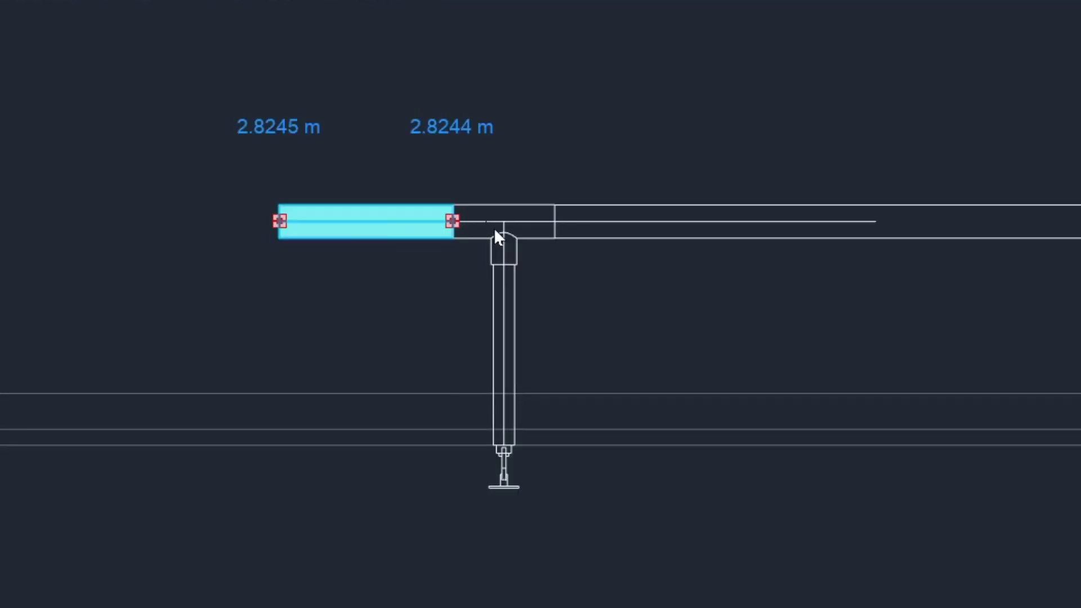
pyautogui.click(470, 271)
pyautogui.scroll(3, 506, 225)
pyautogui.scroll(-1, 79, 225)
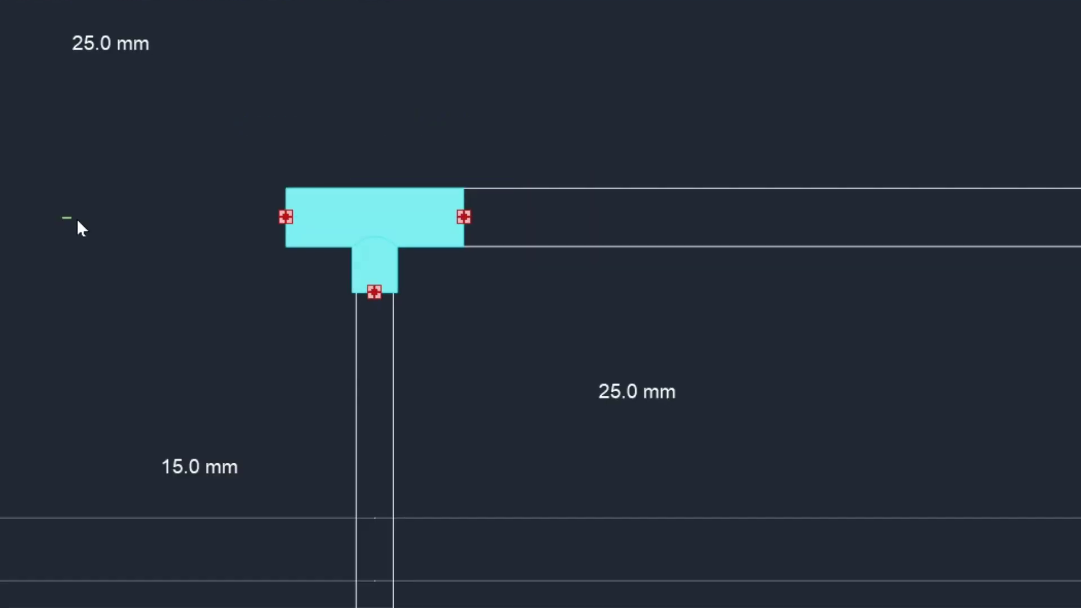
pyautogui.click(78, 219)
pyautogui.scroll(-6, 649, 349)
pyautogui.moveTo(551, 306); pyautogui.dragTo(136, 243, button='middle')
pyautogui.scroll(4, 136, 243)
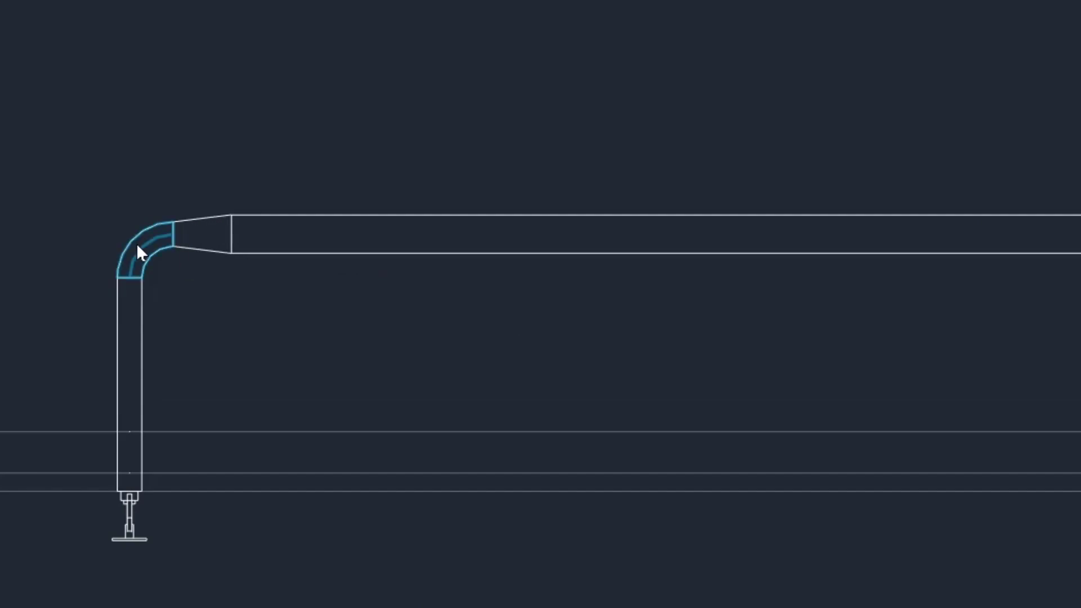
# Draw a 15 mm pipe vertically from the inlet of the sprinkler beyond the cross, ending just below the branch.
pyautogui.scroll(-1, 139, 242)
pyautogui.scroll(-7, 138, 243)
pyautogui.moveTo(876, 320); pyautogui.dragTo(317, 313, button='middle')
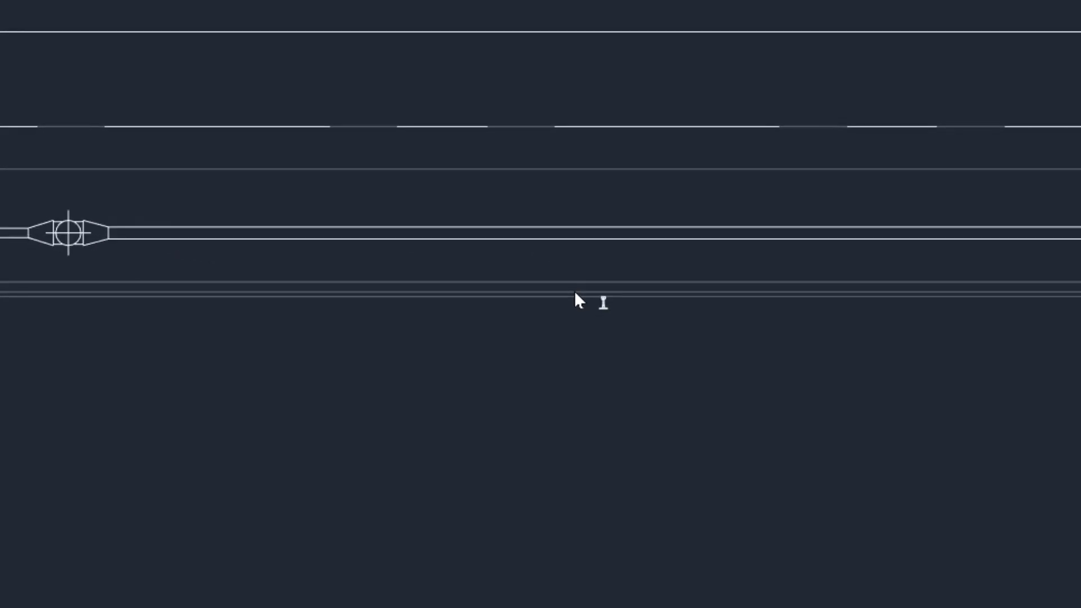
pyautogui.scroll(3, 574, 292)
pyautogui.moveTo(744, 349); pyautogui.dragTo(646, 347, button='middle')
pyautogui.scroll(3, 529, 369)
pyautogui.click(518, 379)
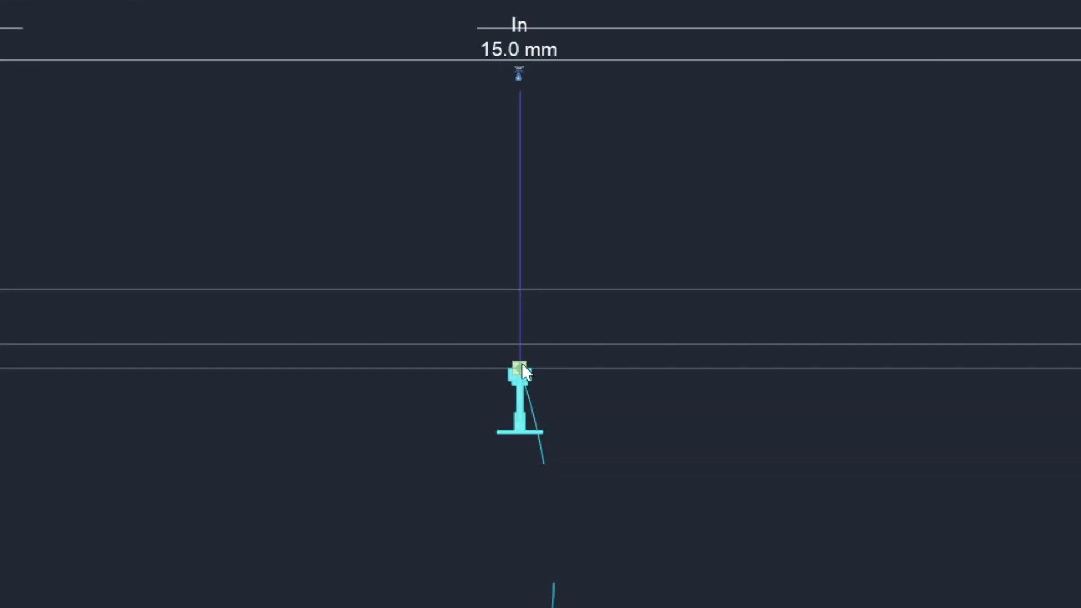
pyautogui.rightClick(519, 377)
pyautogui.click(614, 97)
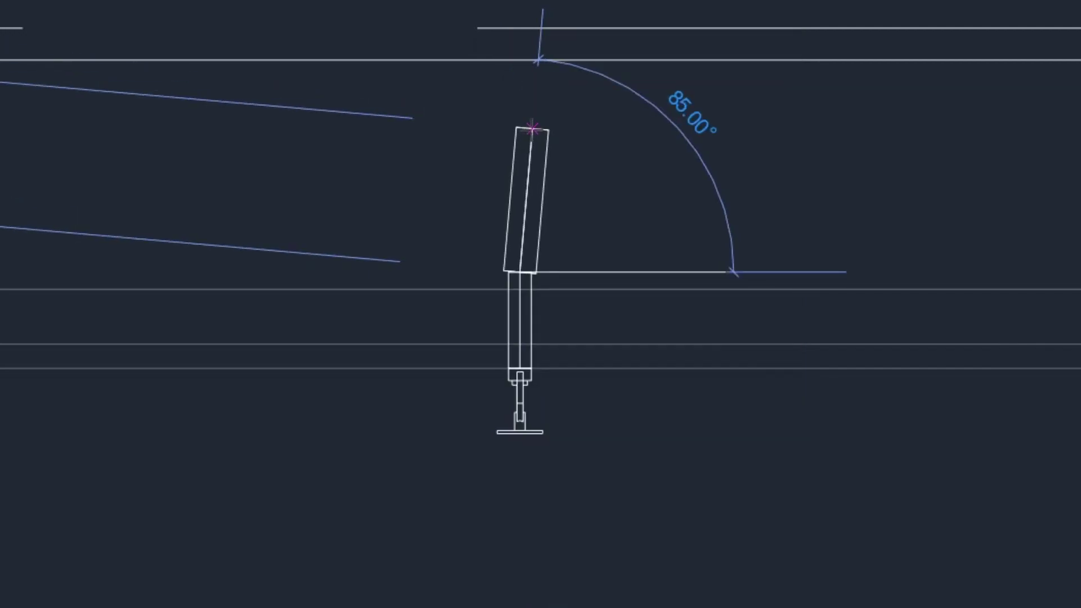
pyautogui.click(520, 116)
pyautogui.press('Escape')
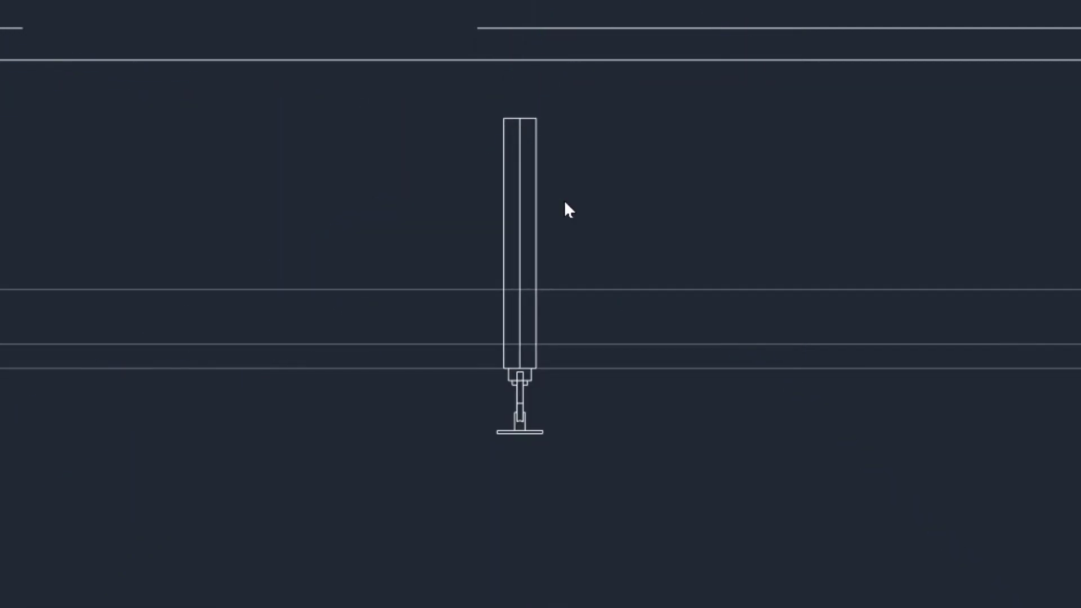
# Extend the second sprinkler's vertical pipe to the horizontal branch so a tee connects them.
pyautogui.press('t')
pyautogui.press('r')
pyautogui.click(553, 147)
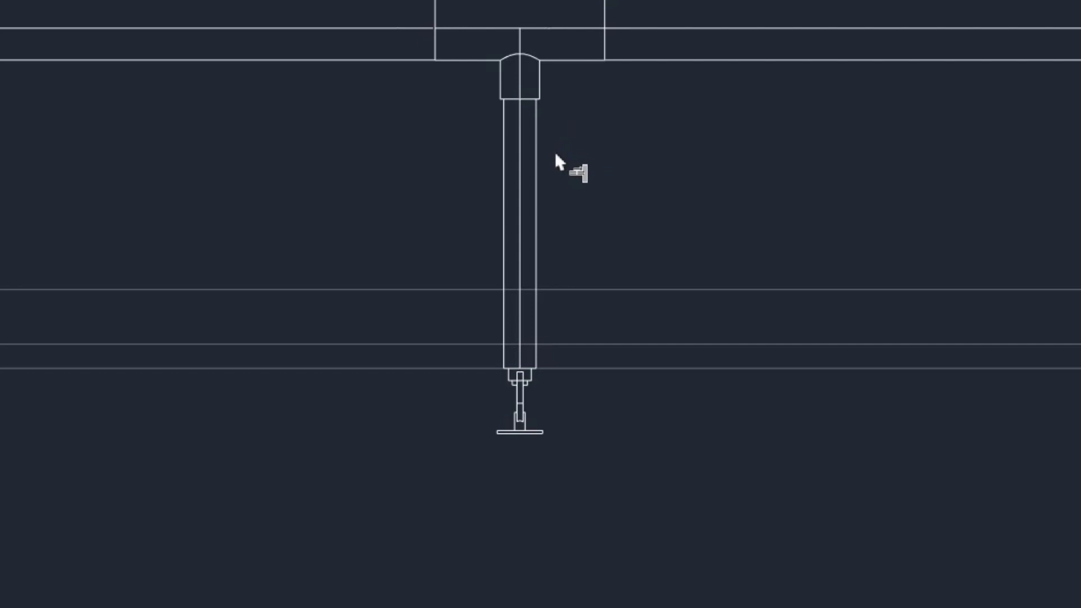
pyautogui.scroll(-5, 563, 181)
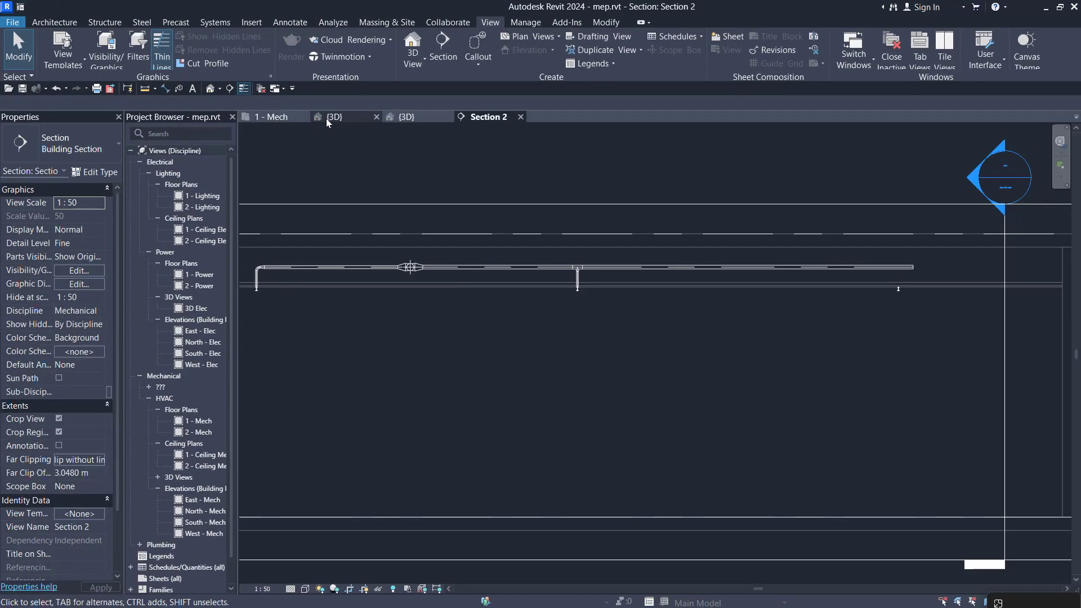
# Open the 3D view at the branch between the cross and the end sprinkler.
pyautogui.click(328, 117)
pyautogui.scroll(6, 515, 330)
pyautogui.moveTo(516, 332); pyautogui.dragTo(537, 426, button='middle')
pyautogui.scroll(1, 467, 517)
pyautogui.scroll(-2, 471, 518)
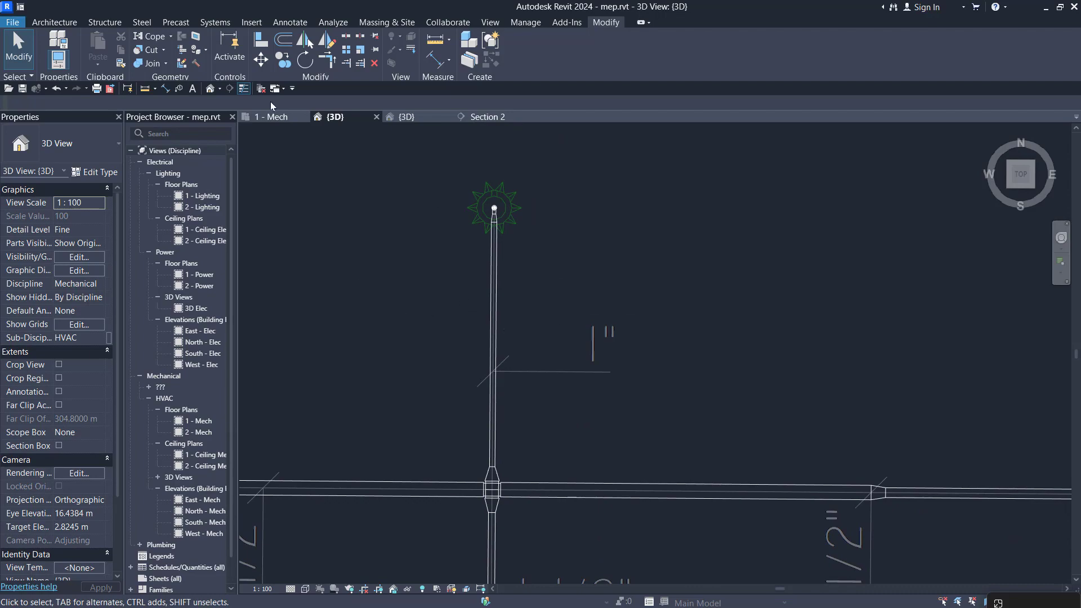
pyautogui.click(227, 25)
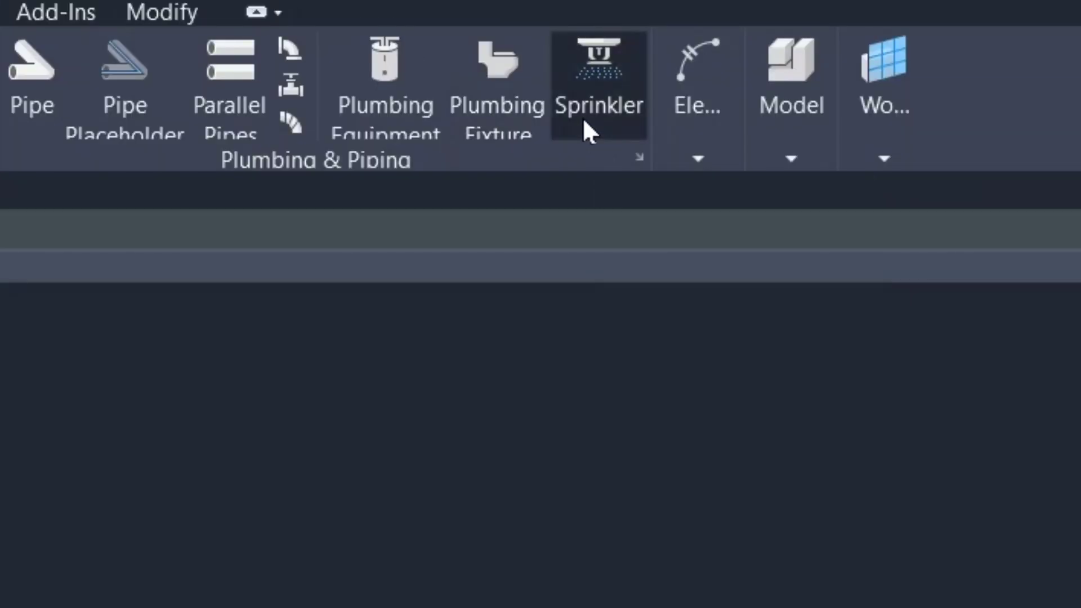
pyautogui.click(763, 65)
pyautogui.click(102, 144)
pyautogui.scroll(-1, 332, 405)
pyautogui.scroll(7, 332, 406)
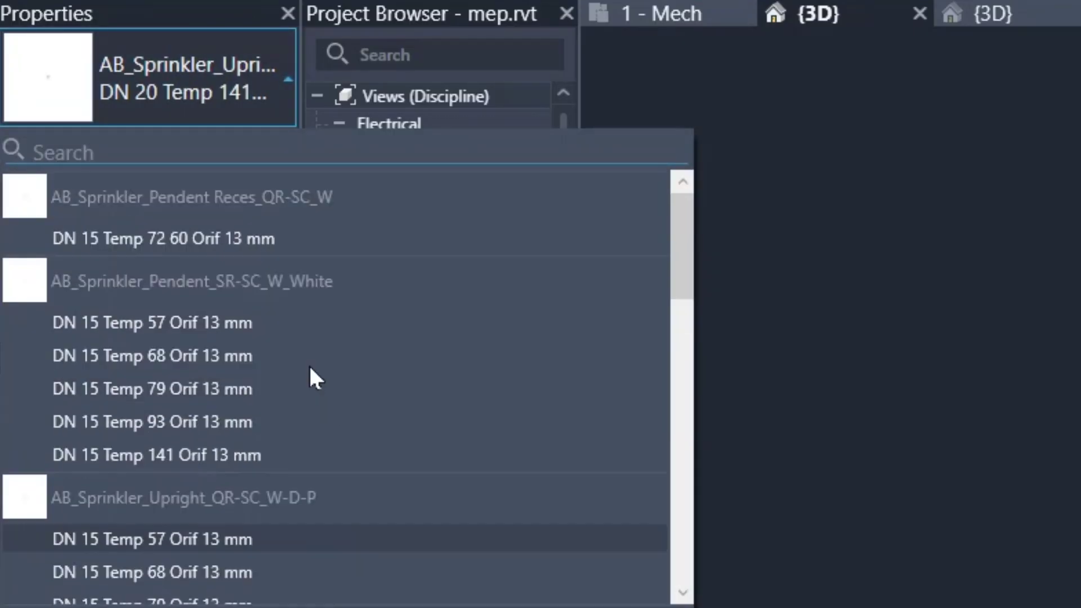
pyautogui.scroll(-2, 315, 398)
pyautogui.click(242, 571)
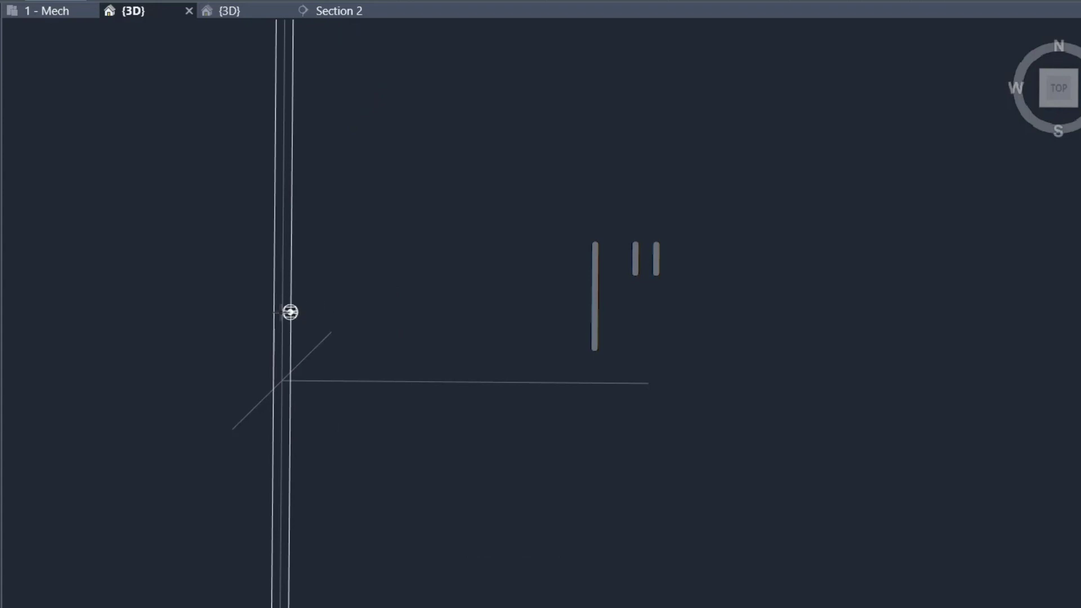
pyautogui.press('Escape')
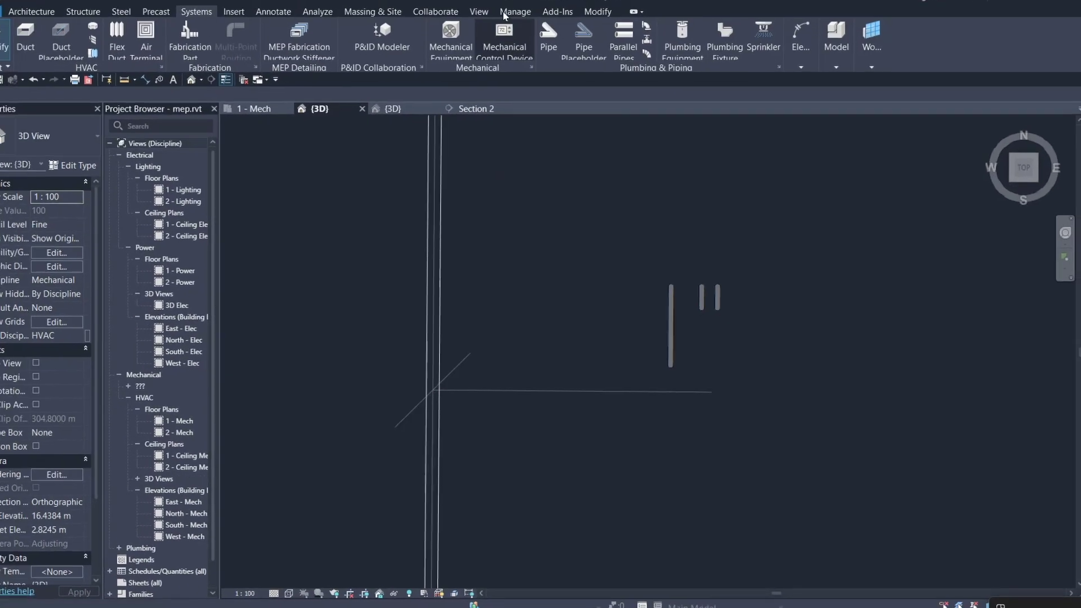
# Enable all object snaps in the project's snap settings.
pyautogui.click(505, 12)
pyautogui.click(72, 40)
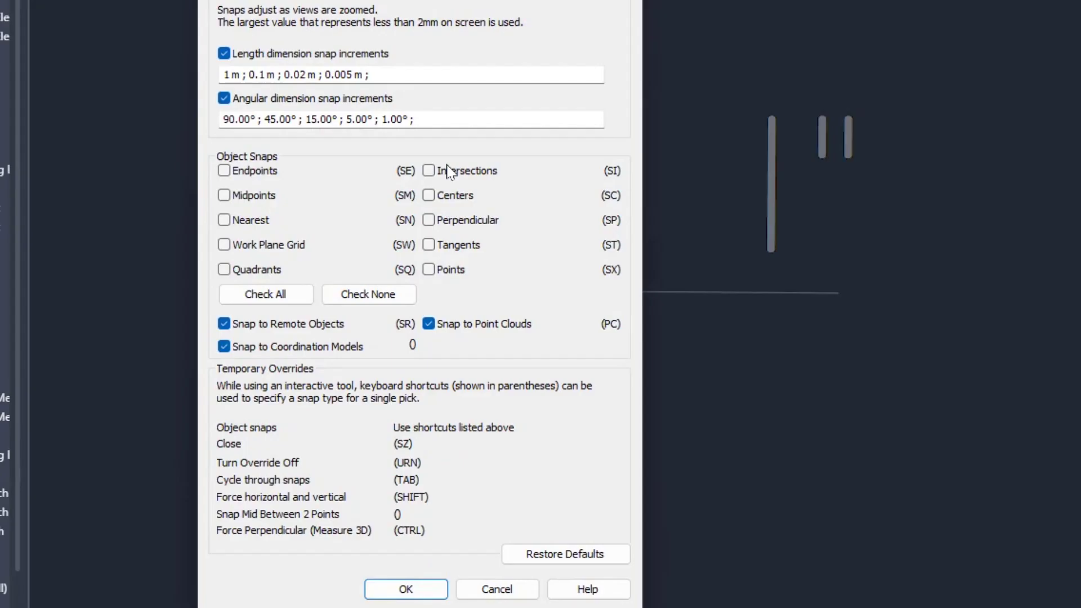
pyautogui.click(288, 299)
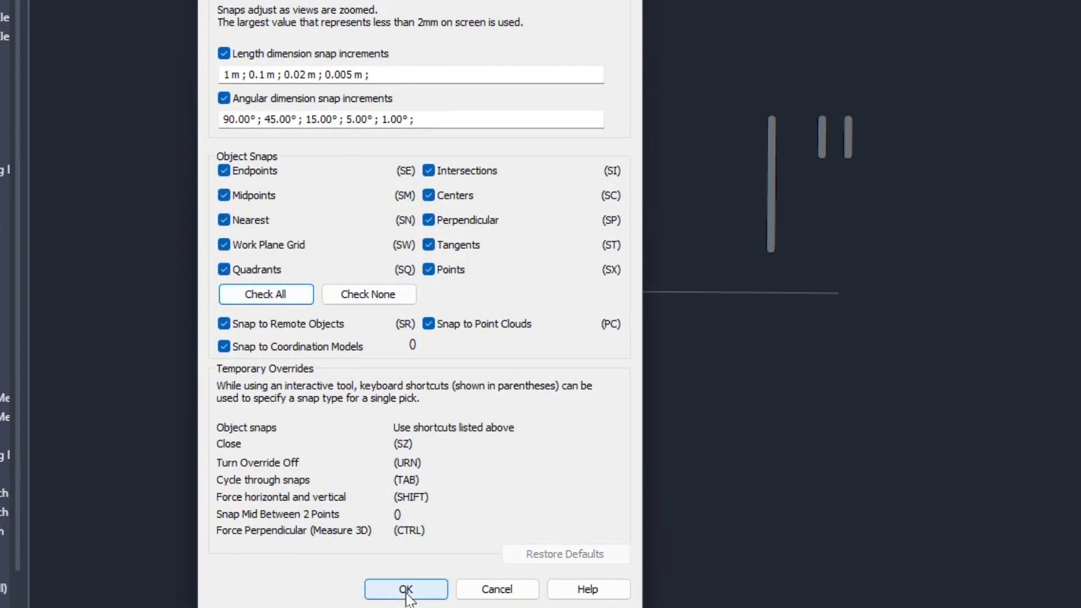
pyautogui.click(406, 590)
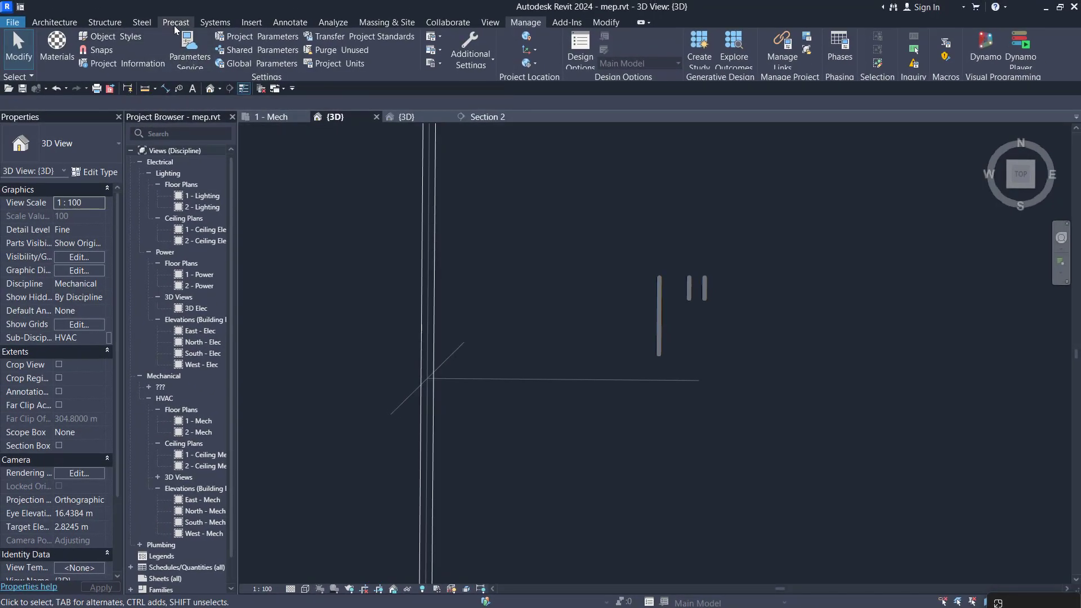
# Place an AB_Sprinkler_Upright of type DN 20 Temp 141 on the branch centerline at an elevation of 2.9 m.
pyautogui.click(215, 22)
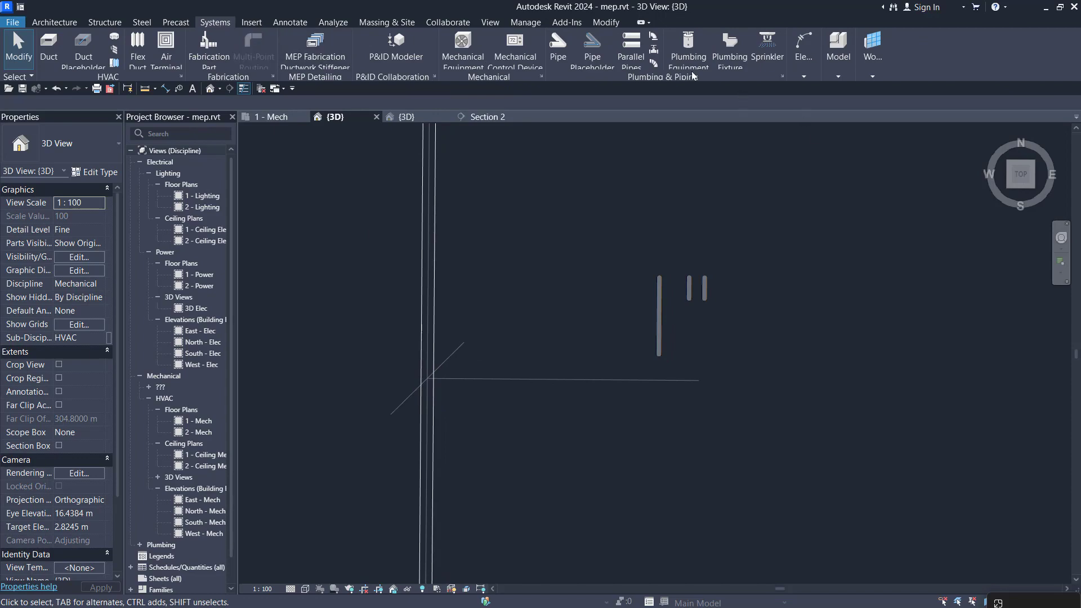
pyautogui.click(767, 51)
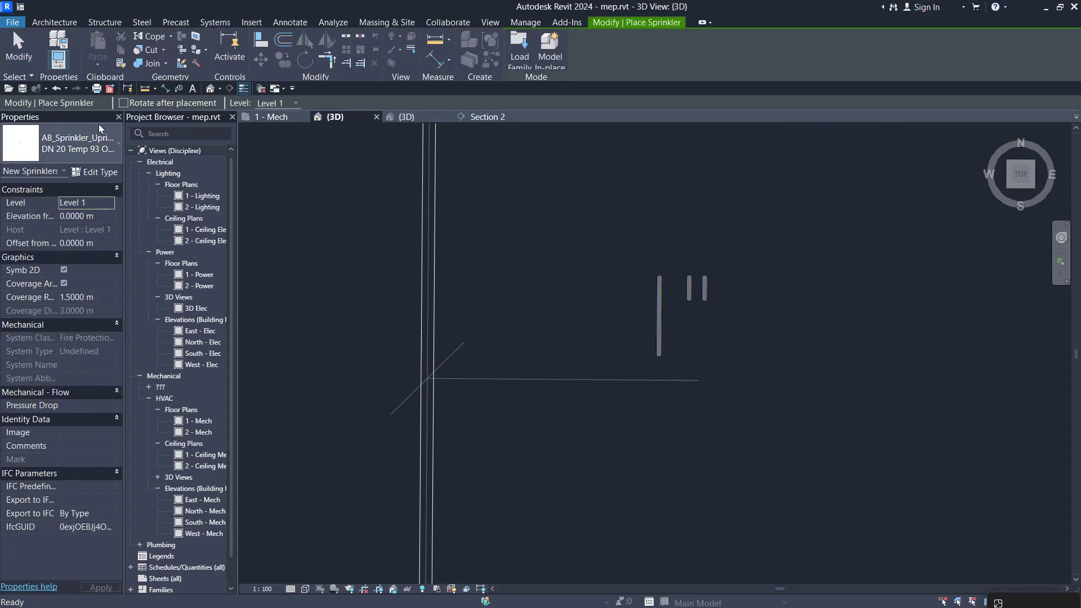
pyautogui.click(99, 128)
pyautogui.scroll(-3, 140, 254)
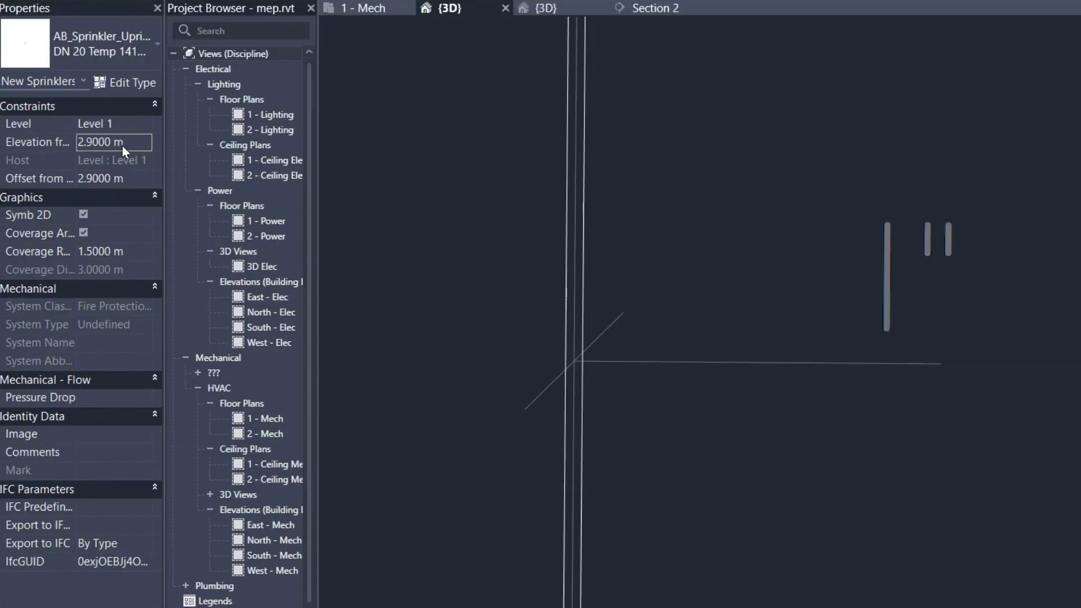
pyautogui.scroll(3, 598, 328)
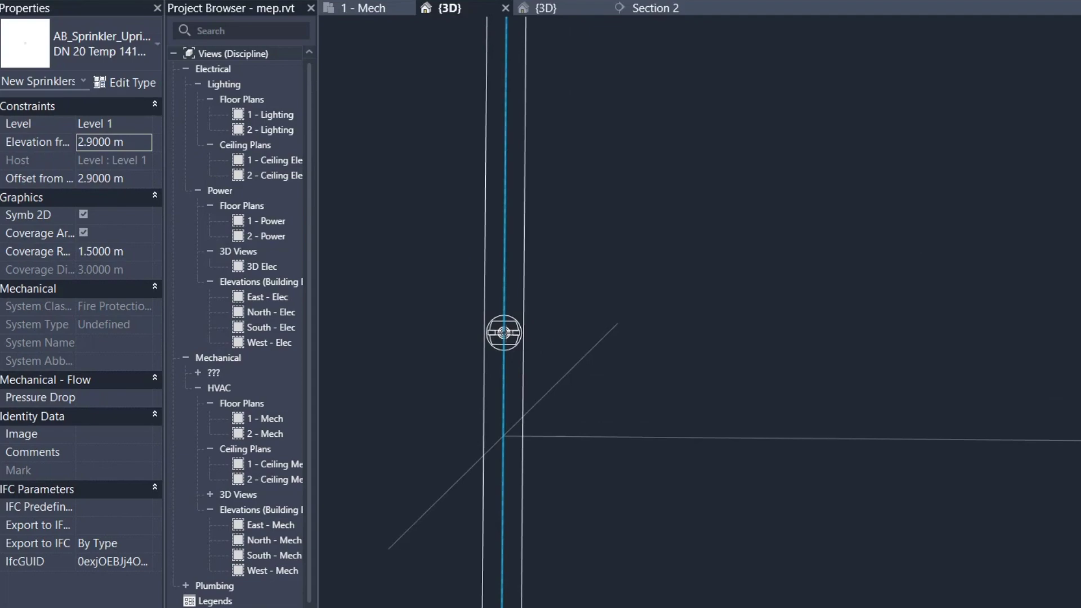
pyautogui.press('Escape')
pyautogui.scroll(-3, 571, 386)
pyautogui.scroll(-3, 571, 389)
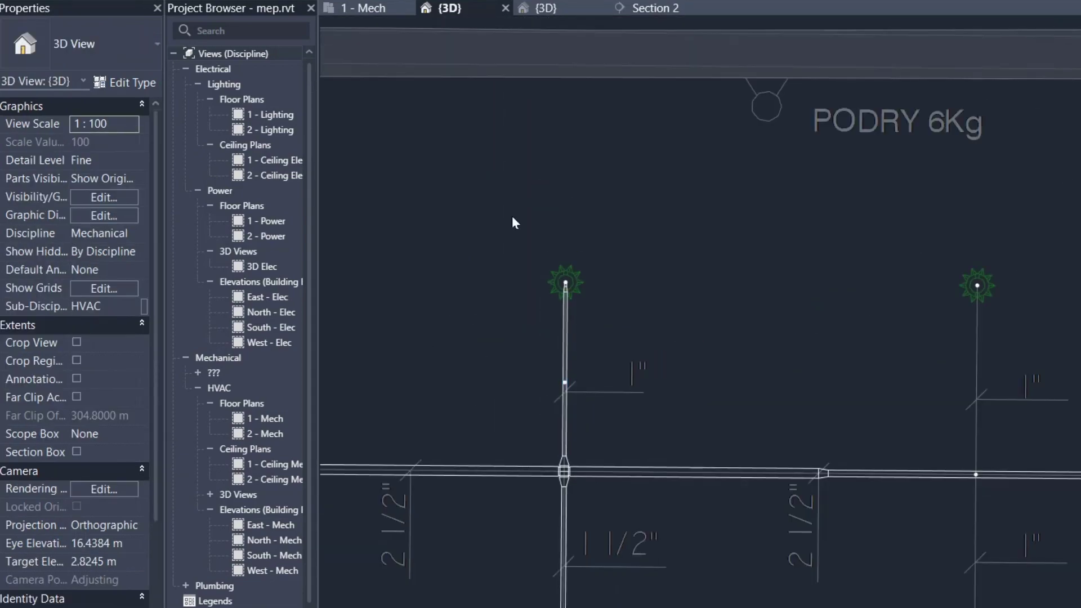
# Examine the upright sprinkler's position relative to the branch in Section 2 and in the 1 - Mech plan.
pyautogui.click(685, 8)
pyautogui.scroll(4, 547, 211)
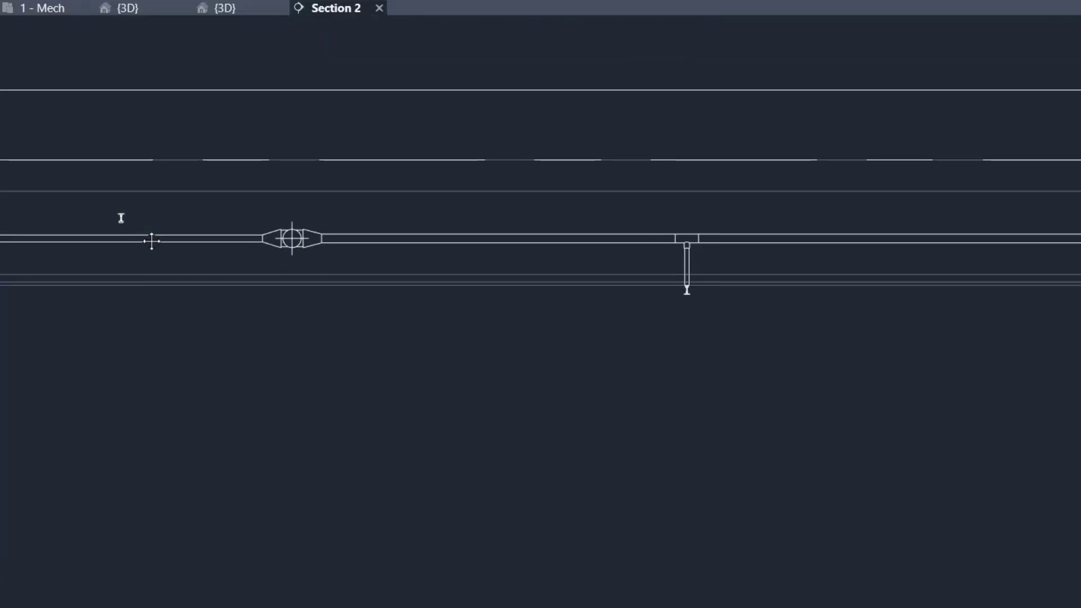
pyautogui.moveTo(447, 256); pyautogui.dragTo(595, 354, button='middle')
pyautogui.scroll(3, 275, 361)
pyautogui.click(259, 290)
pyautogui.scroll(-5, 306, 316)
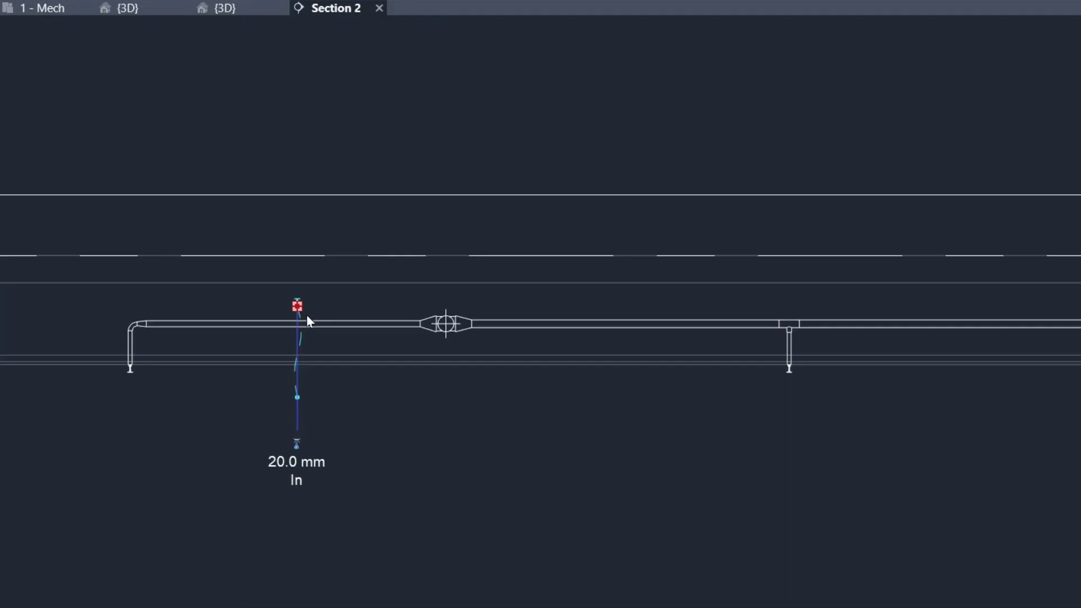
pyautogui.scroll(-3, 437, 401)
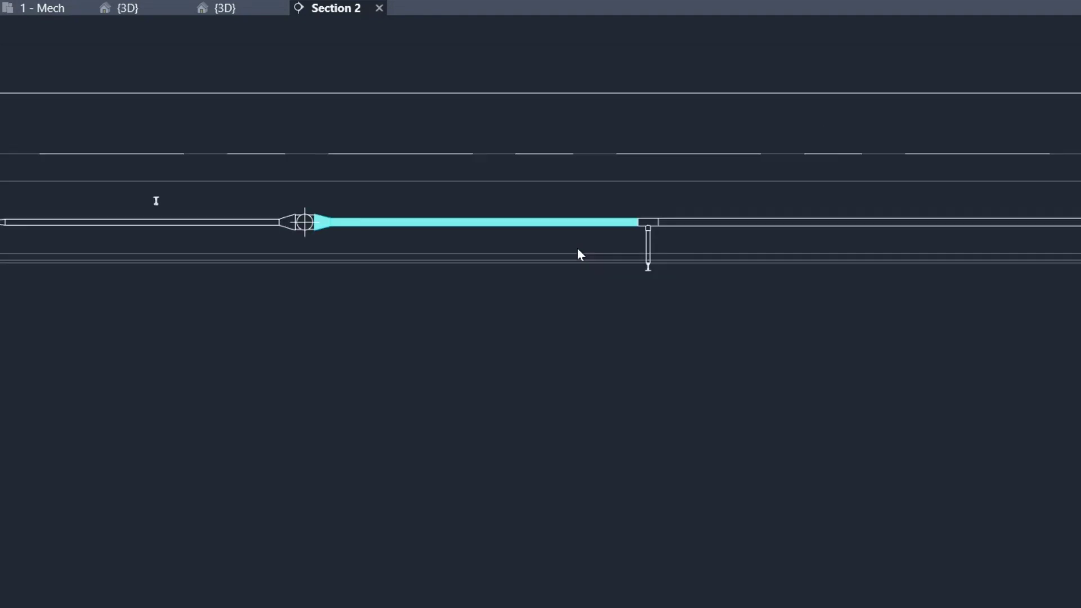
pyautogui.scroll(-3, 574, 246)
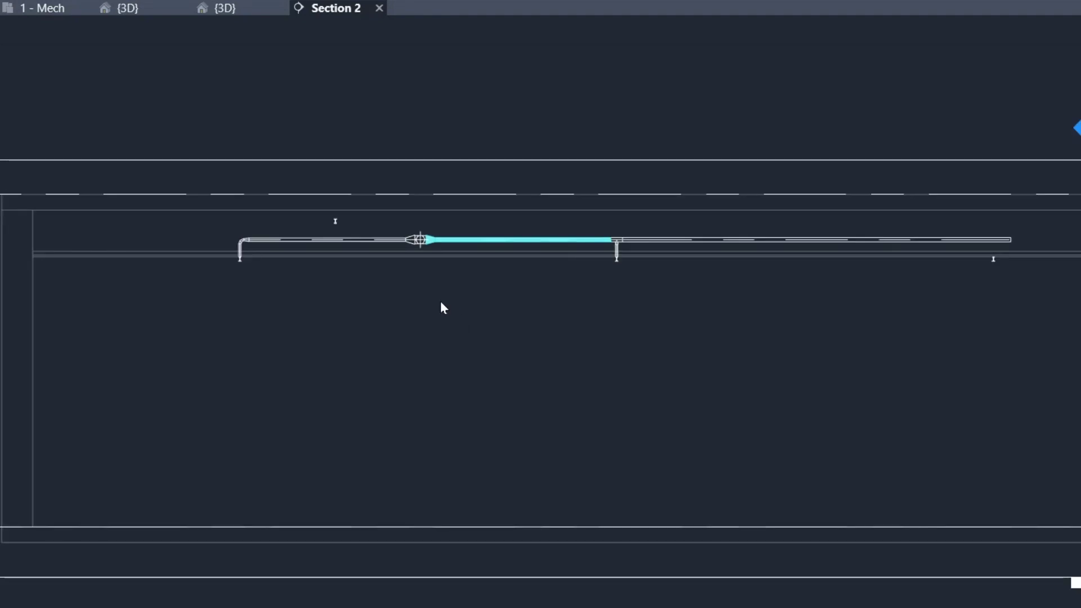
pyautogui.scroll(5, 366, 242)
pyautogui.click(397, 210)
pyautogui.scroll(3, 398, 211)
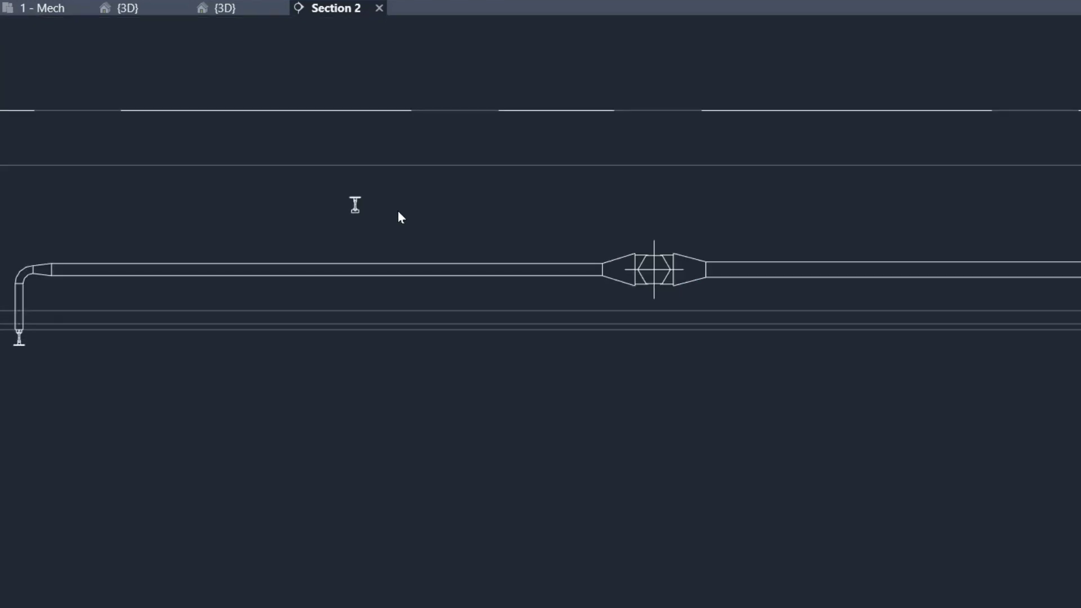
pyautogui.hotkey('ctrl', 'Tab')
pyautogui.scroll(8, 313, 428)
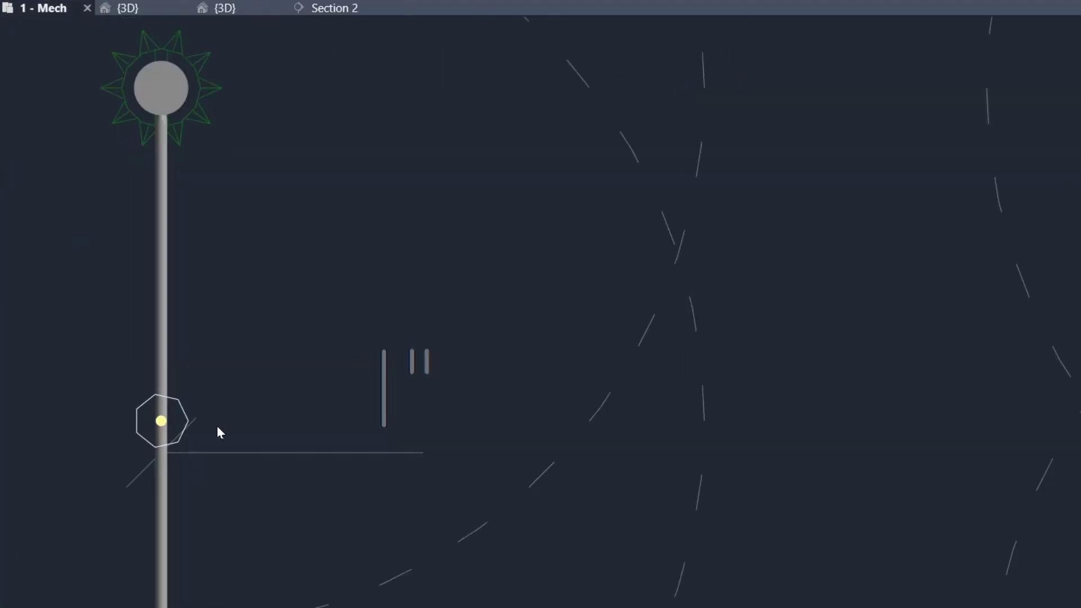
# Draw a vertical pipe in Section 2 from the upright sprinkler's inlet down to the branch so a tee connects them.
pyautogui.click(320, 7)
pyautogui.scroll(2, 394, 248)
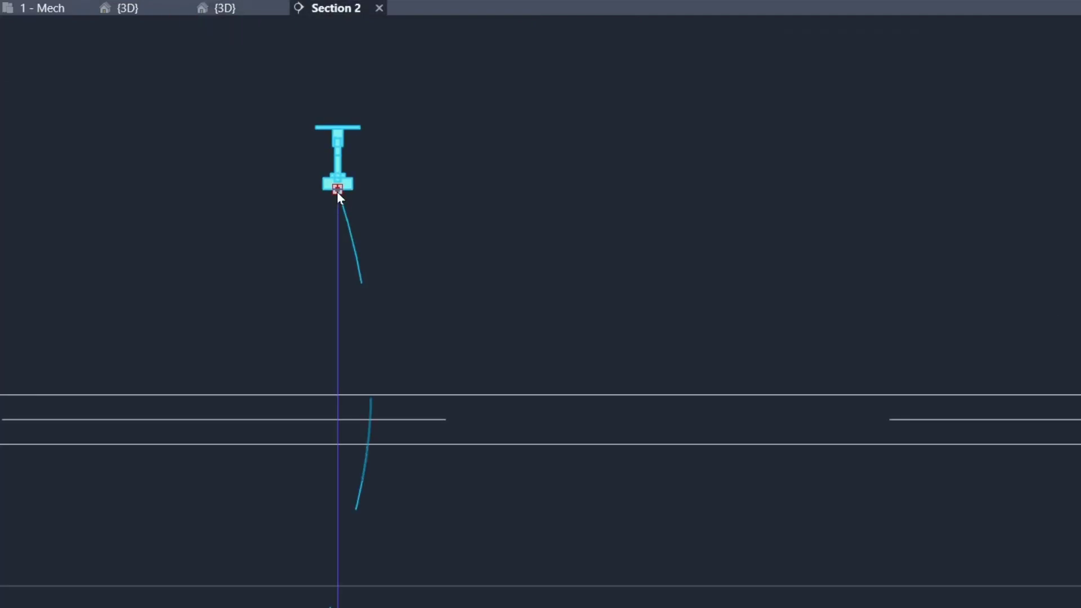
pyautogui.rightClick(337, 192)
pyautogui.click(388, 183)
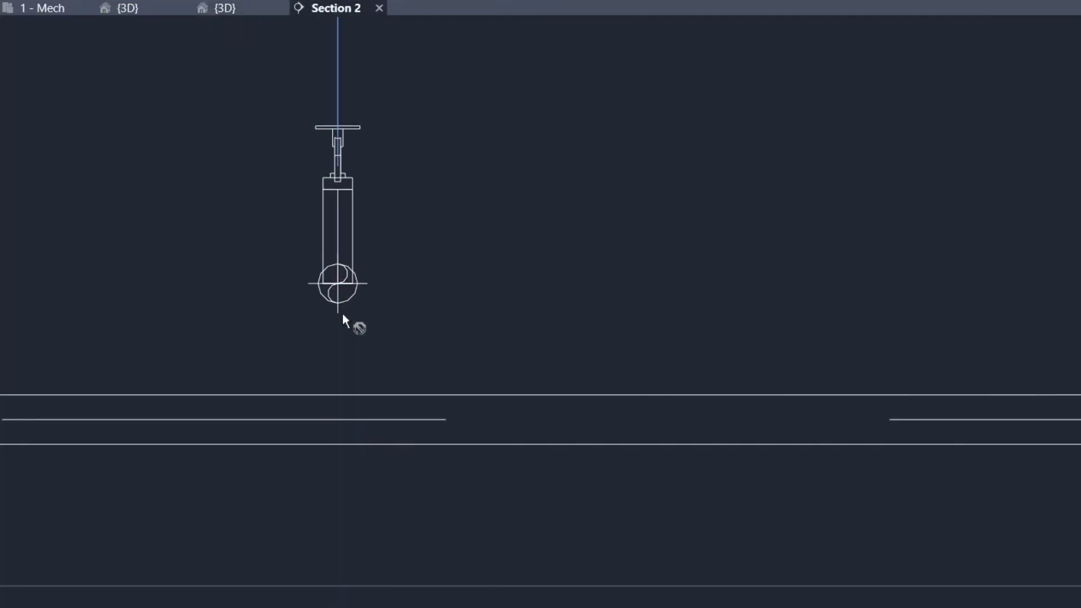
pyautogui.click(338, 336)
pyautogui.press('Escape')
pyautogui.press('Escape')
pyautogui.moveTo(405, 365); pyautogui.dragTo(377, 300, button='middle')
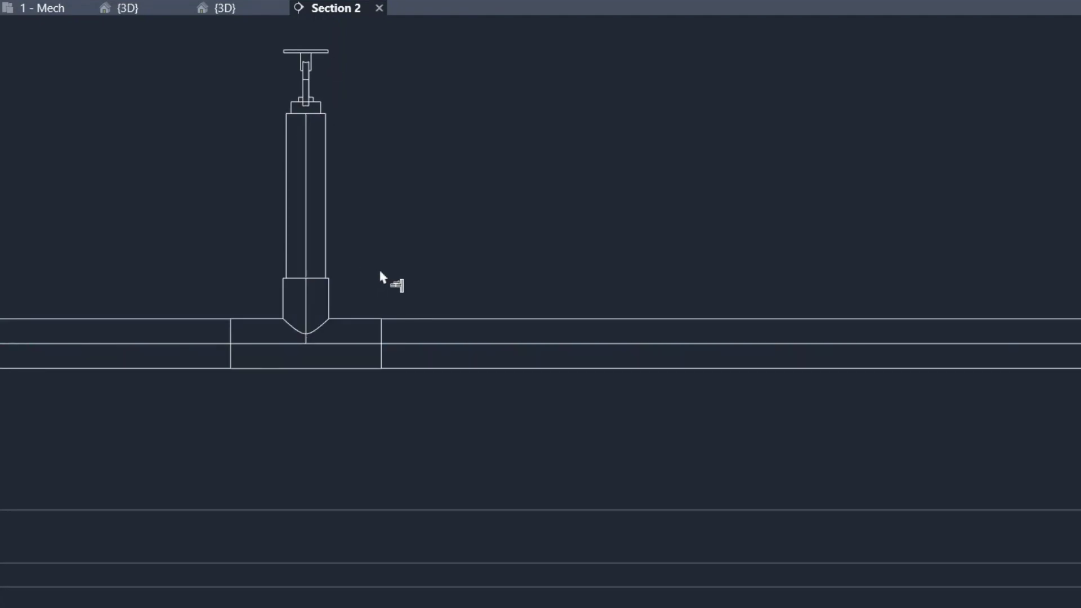
# Examine the sprinkler branches with their upright and drop connections in the section and 3D views.
pyautogui.scroll(-5, 471, 287)
pyautogui.moveTo(796, 404); pyautogui.dragTo(347, 332, button='middle')
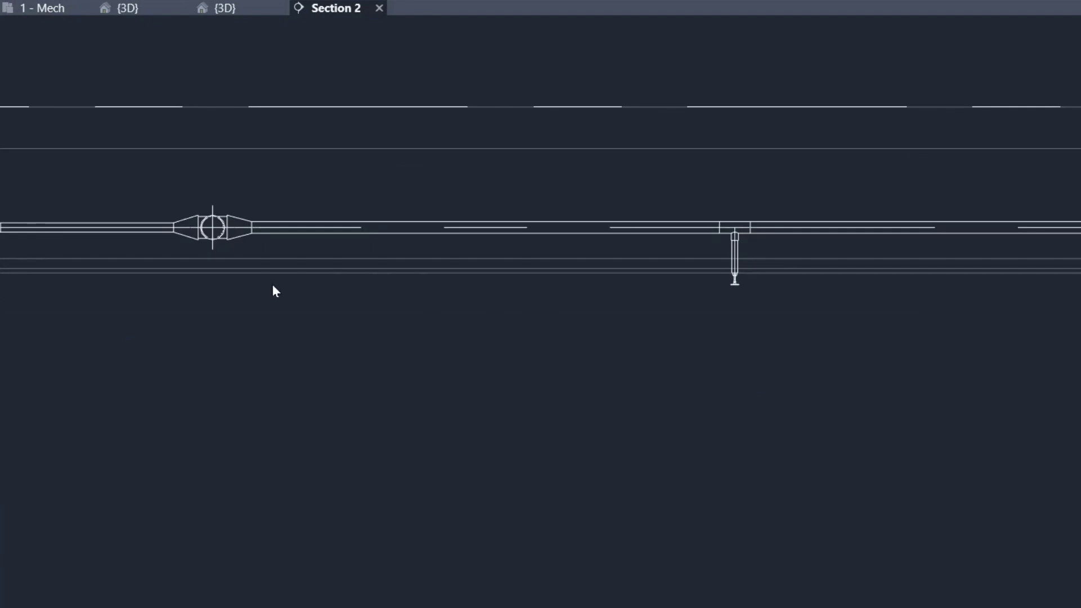
pyautogui.scroll(-3, 273, 289)
pyautogui.click(122, 9)
pyautogui.scroll(-3, 306, 344)
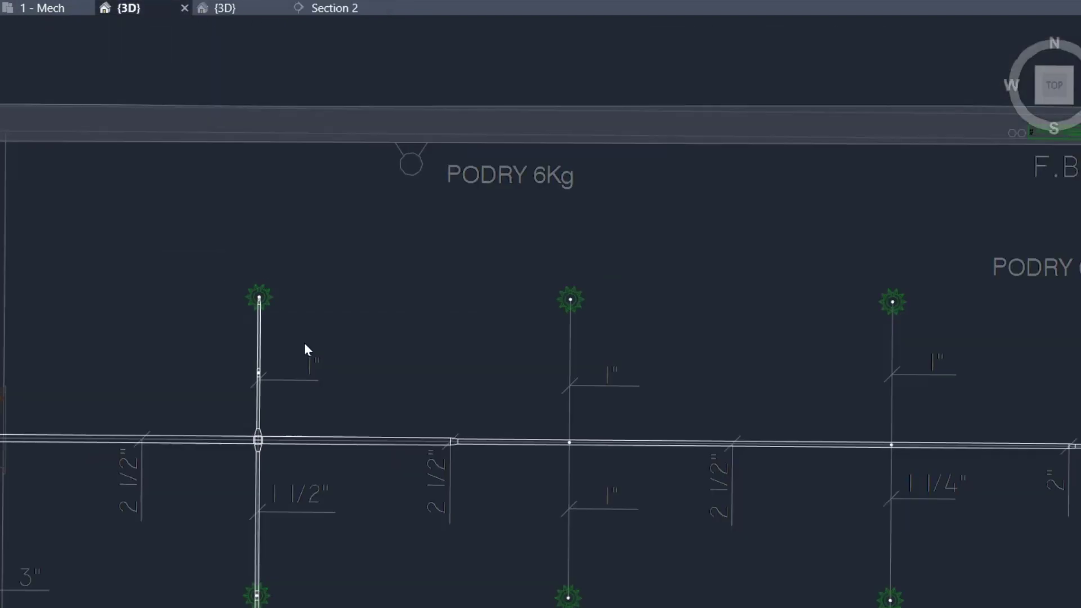
pyautogui.keyDown('shift'); pyautogui.moveTo(250, 411); pyautogui.dragTo(456, 215, button='middle'); pyautogui.keyUp('shift')
pyautogui.moveTo(473, 563); pyautogui.dragTo(317, 172, button='middle')
pyautogui.scroll(4, 261, 306)
pyautogui.moveTo(262, 306); pyautogui.dragTo(306, 523, button='middle')
pyautogui.scroll(4, 275, 378)
pyautogui.scroll(-6, 266, 389)
pyautogui.keyDown('shift'); pyautogui.moveTo(537, 535); pyautogui.dragTo(519, 435, button='middle'); pyautogui.keyUp('shift')
pyautogui.moveTo(631, 437); pyautogui.dragTo(352, 607, button='middle')
pyautogui.scroll(-3, 855, 198)
pyautogui.moveTo(857, 232); pyautogui.dragTo(695, 307, button='middle')
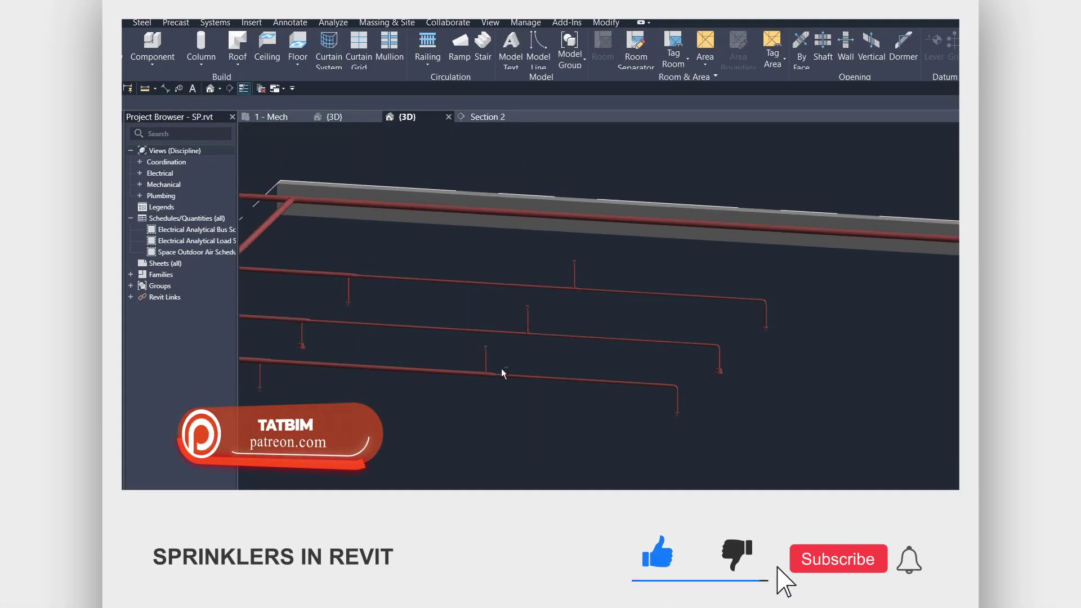
pyautogui.moveTo(501, 369)
pyautogui.keyDown('shift'); pyautogui.mouseDown(button='middle')
pyautogui.moveTo(415, 383)
pyautogui.moveTo(565, 406)
pyautogui.mouseUp(button='middle'); pyautogui.keyUp('shift')
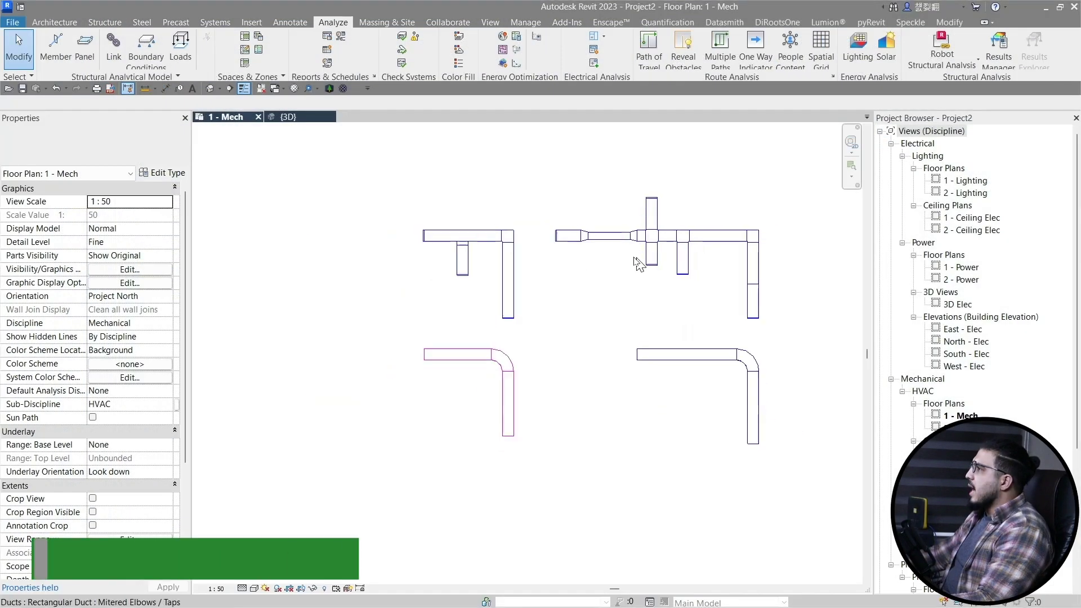
pyautogui.scroll(3, 558, 366)
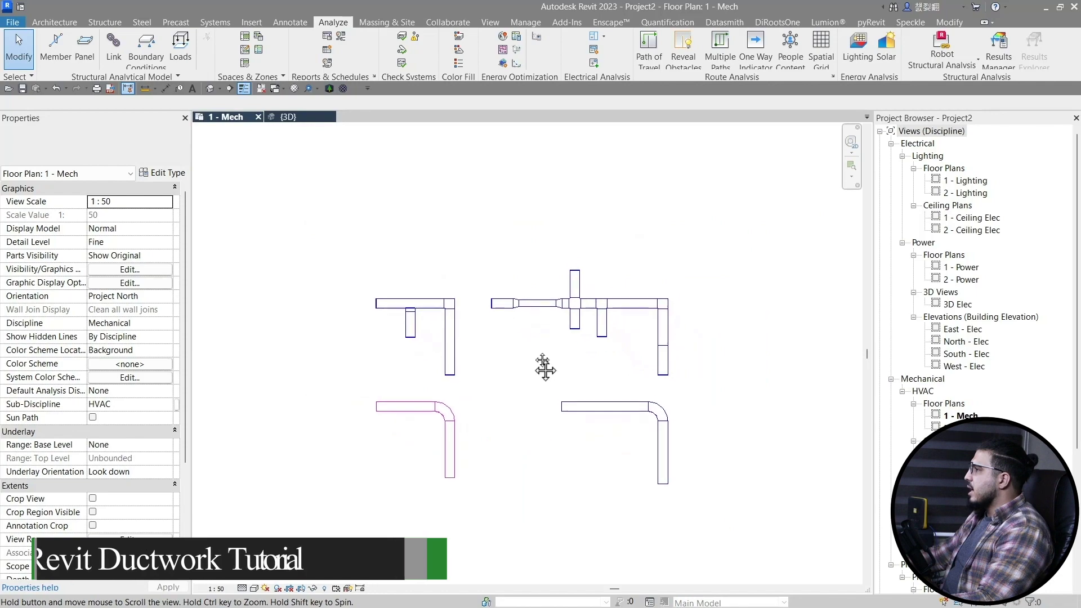
pyautogui.scroll(-2, 526, 335)
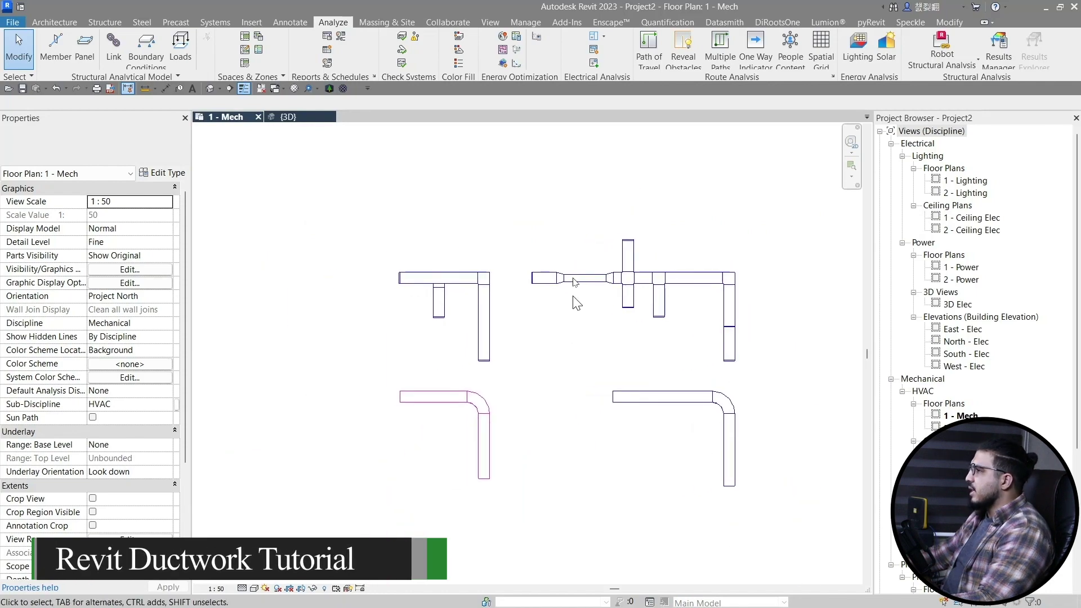
pyautogui.scroll(3, 565, 276)
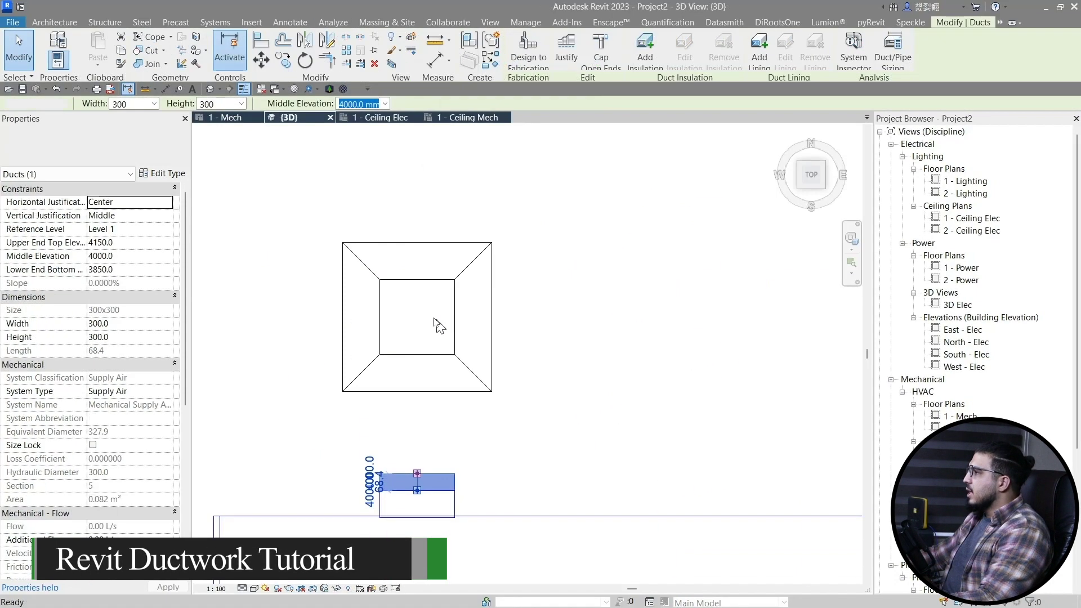
# Draw a 300 mm diameter flex duct connecting the rectangular supply duct to the 600 x 600 supply diffuser.
pyautogui.press('f')
pyautogui.press('d')
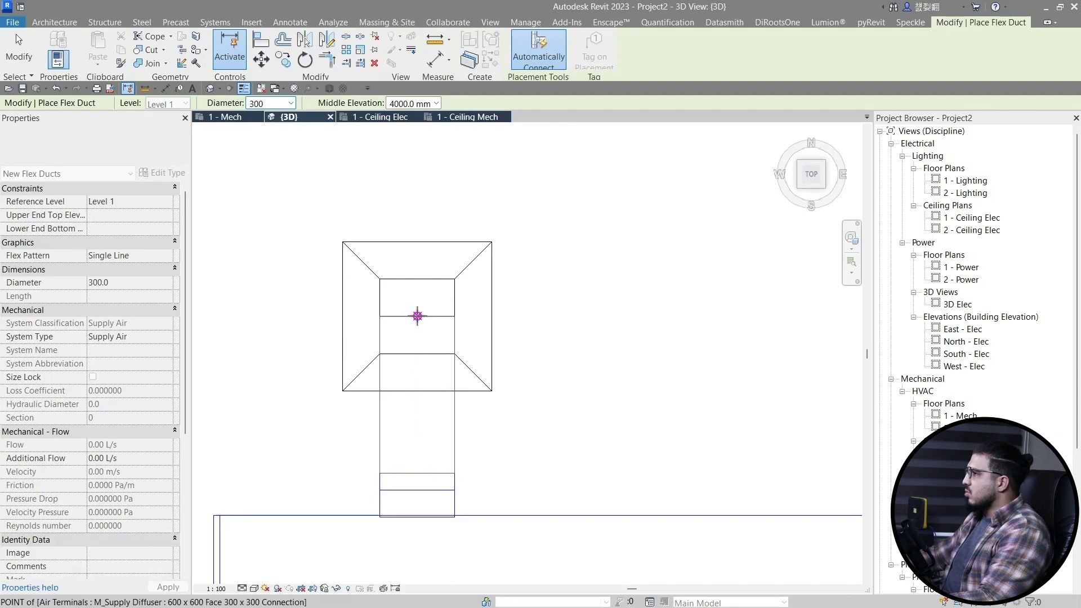
pyautogui.click(417, 316)
pyautogui.press('Escape')
pyautogui.press('Escape')
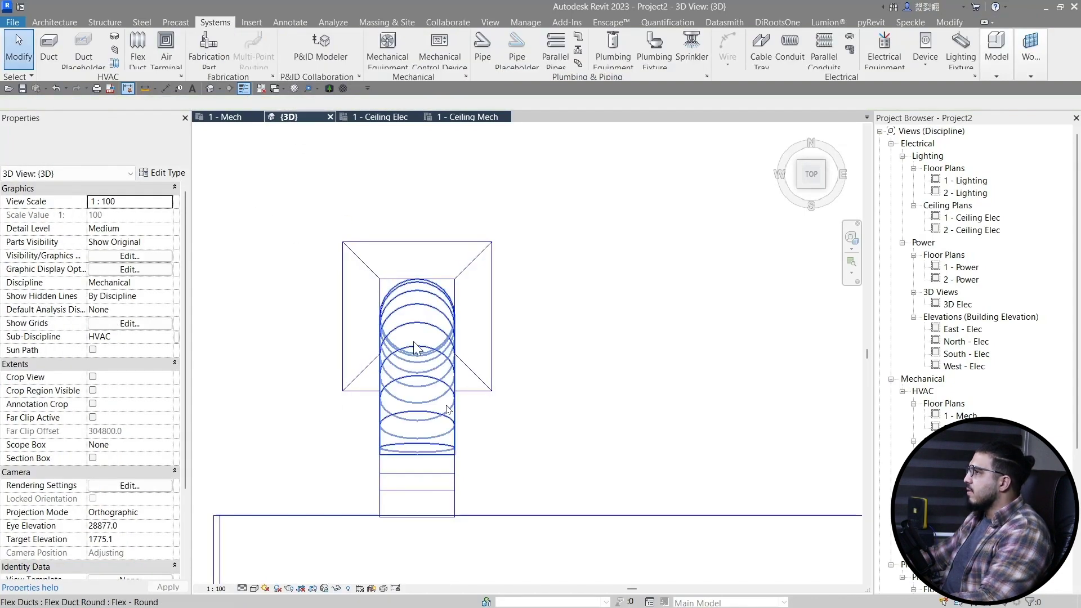